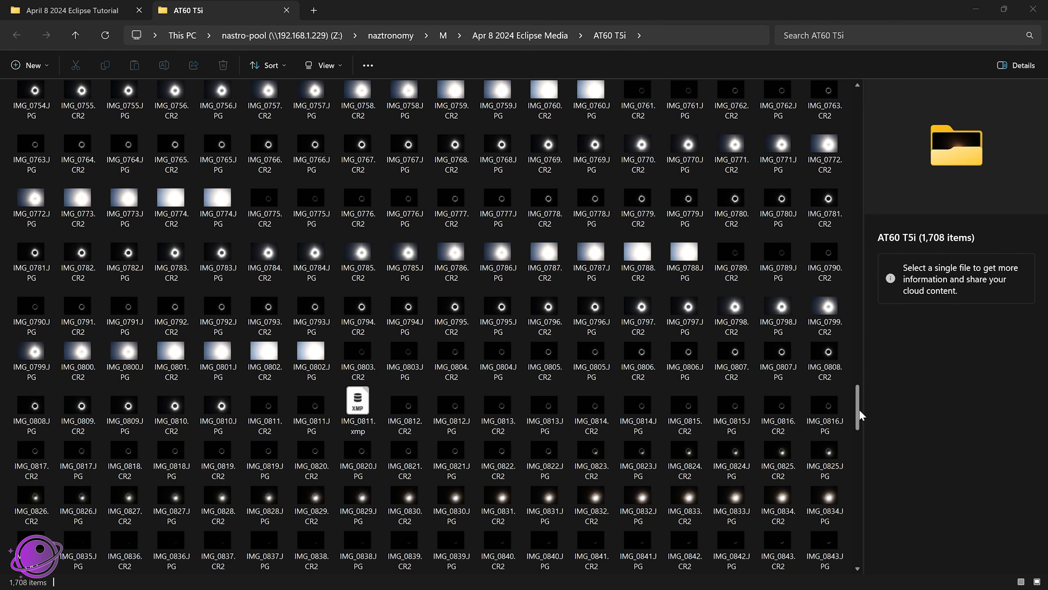
Step: Browse the eclipse exposures in the AT60 T5i folder
{"action": "left_click_drag", "start_coordinate": [858, 408], "coordinate": [887, 413]}
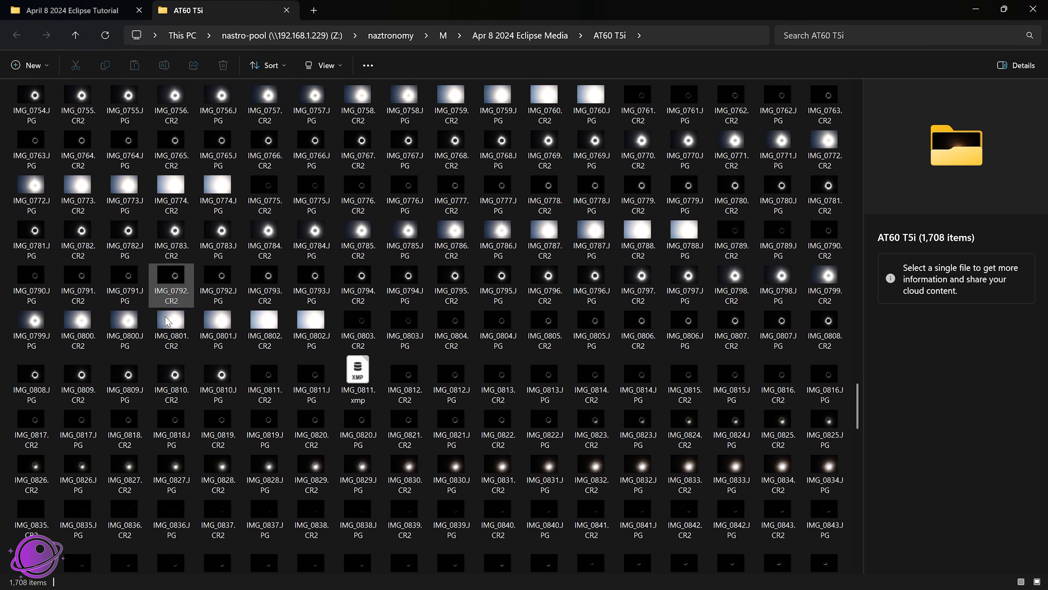
{"action": "scroll", "coordinate": [142, 440], "scroll_direction": "down", "scroll_amount": 3}
{"action": "scroll", "coordinate": [261, 430], "scroll_direction": "up", "scroll_amount": 10}
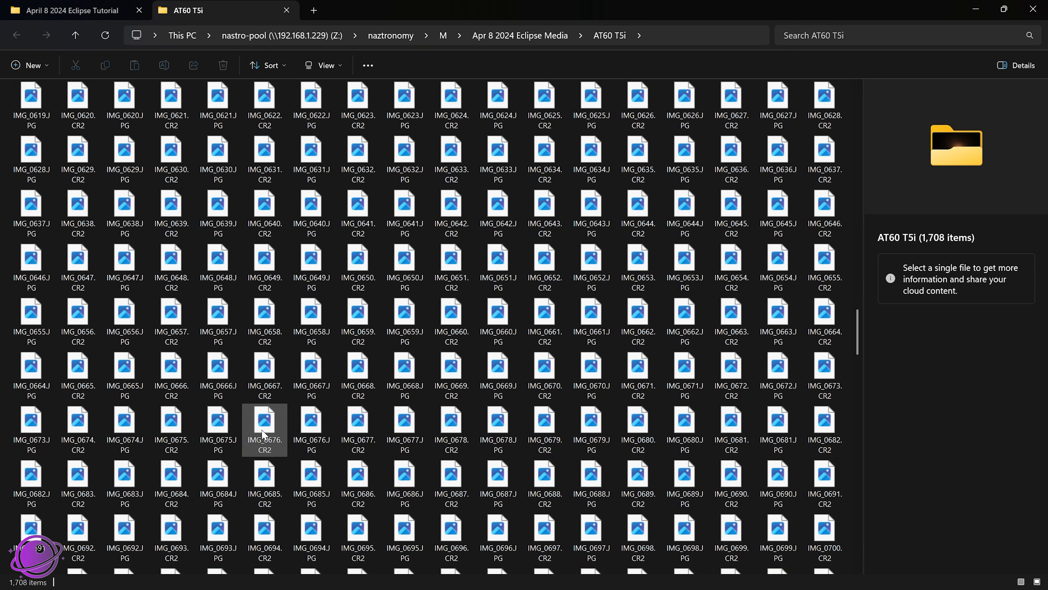
{"action": "scroll", "coordinate": [522, 456], "scroll_direction": "down", "scroll_amount": 5}
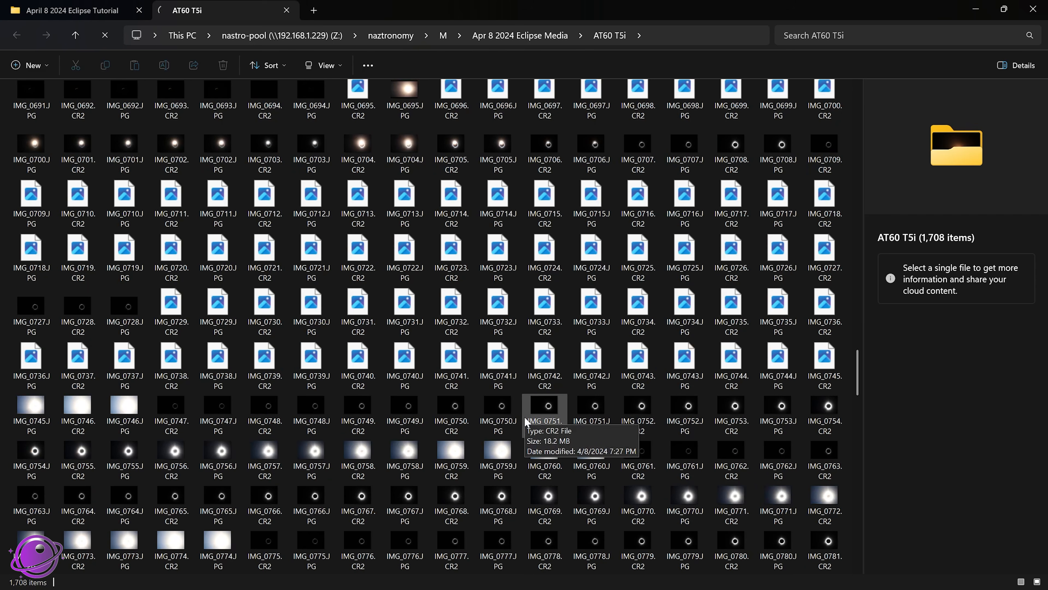
{"action": "scroll", "coordinate": [503, 406], "scroll_direction": "up", "scroll_amount": 2}
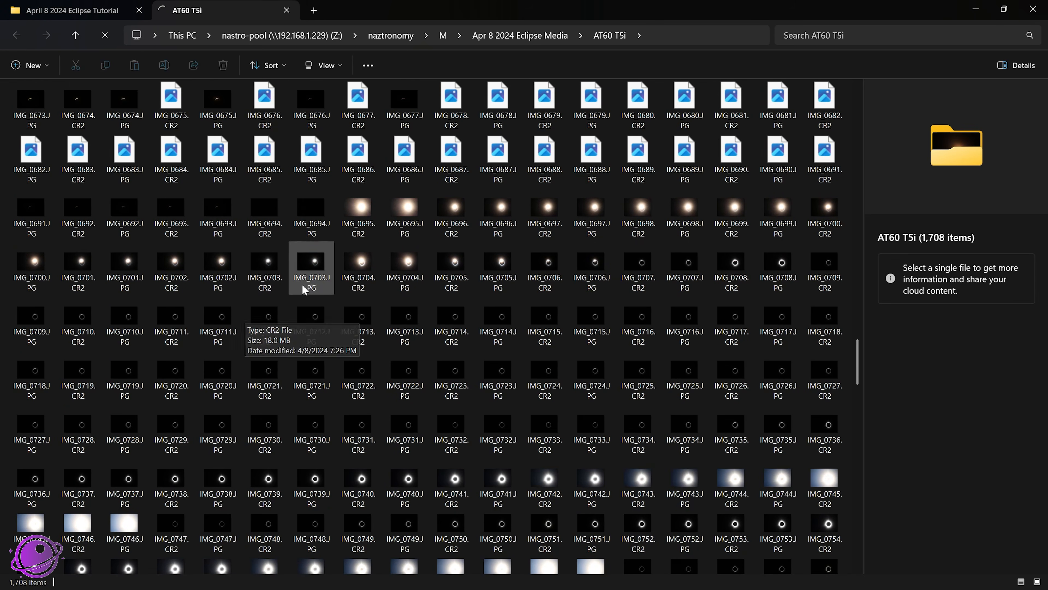
Step: Start a new Stack image process
{"action": "left_click", "coordinate": [59, 4]}
{"action": "left_click", "coordinate": [718, 299]}
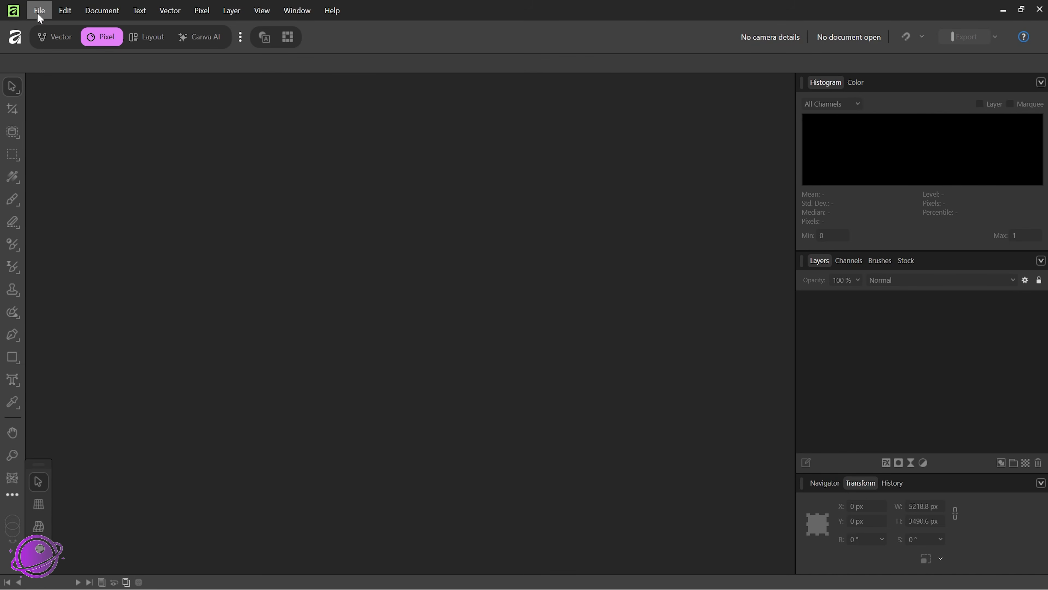
{"action": "left_click", "coordinate": [40, 13]}
{"action": "mouse_move", "coordinate": [82, 116]}
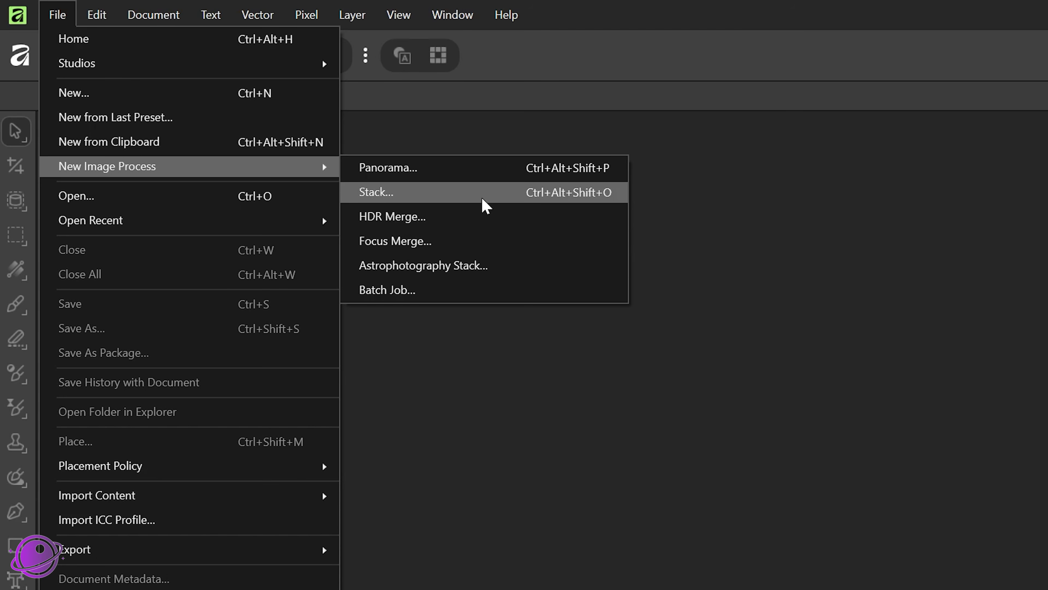
{"action": "left_click", "coordinate": [485, 202]}
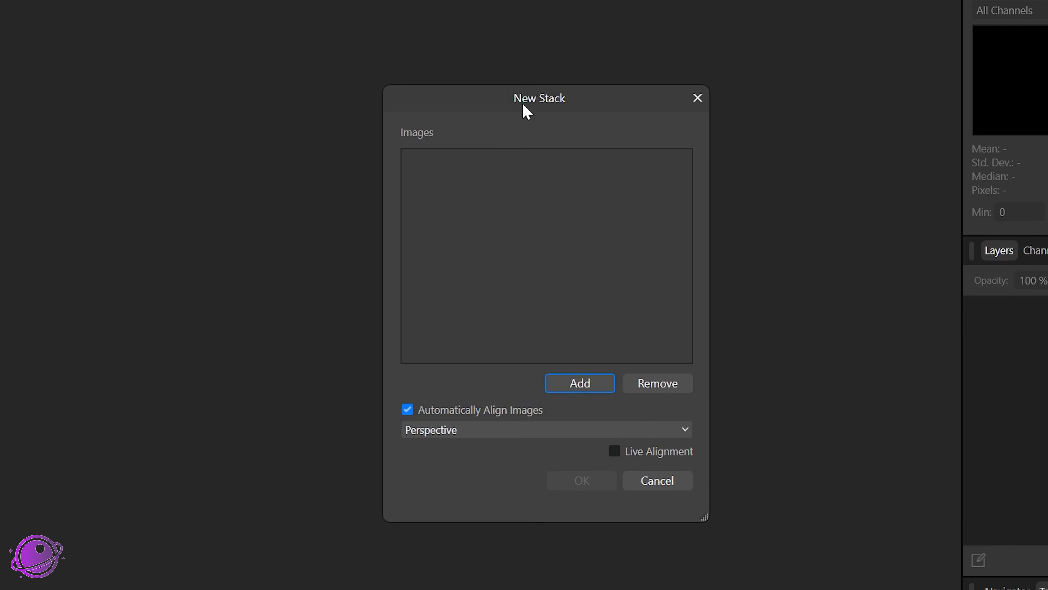
Step: Add all exposures from the April 8 2024 Eclipse Tutorial folder to the stack
{"action": "left_click", "coordinate": [569, 390]}
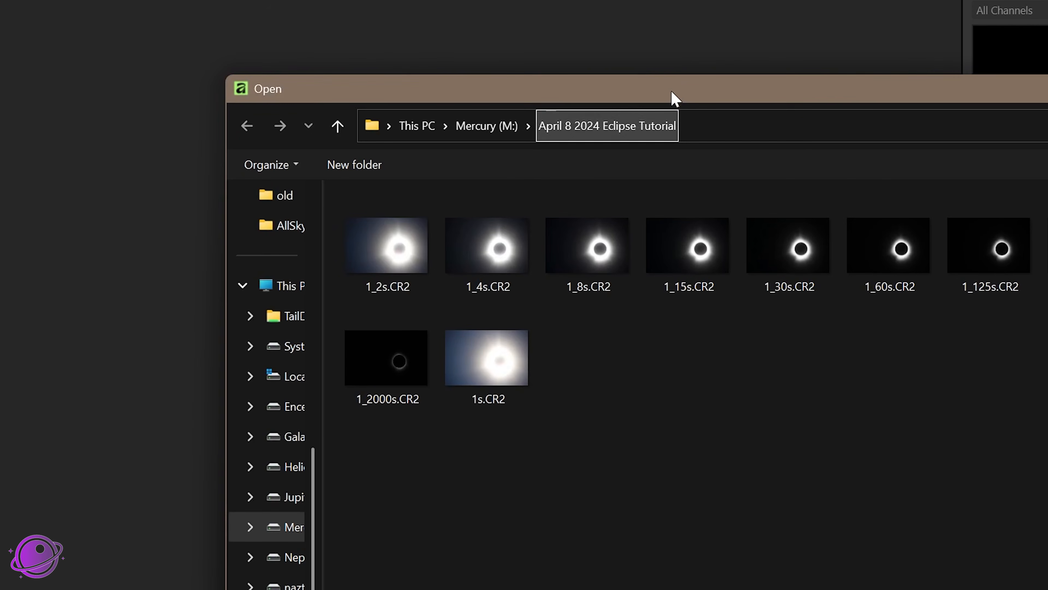
{"action": "left_click_drag", "start_coordinate": [674, 97], "coordinate": [571, 28]}
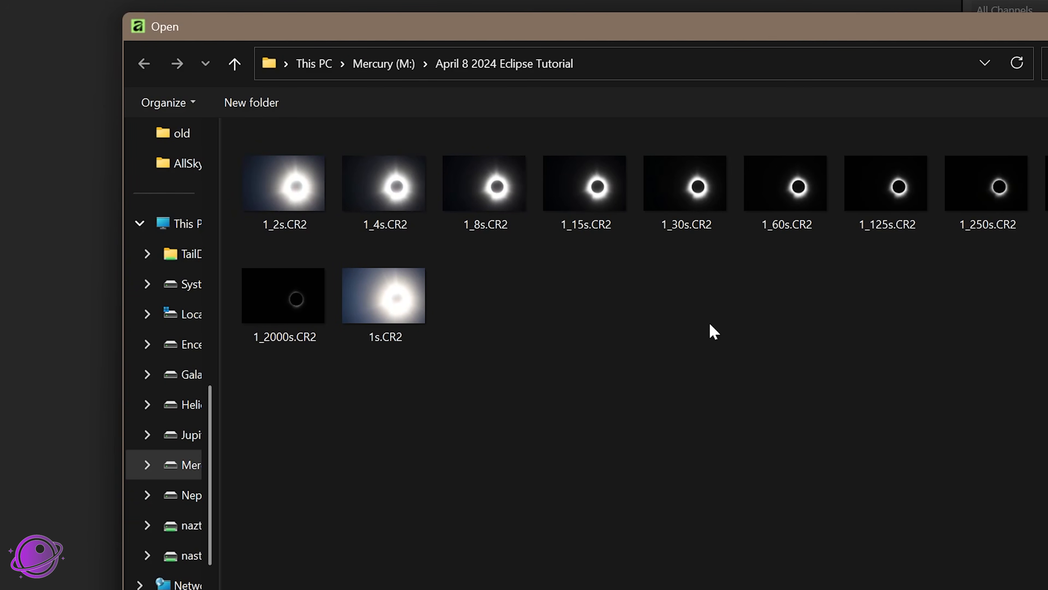
{"action": "key", "text": "ctrl+a"}
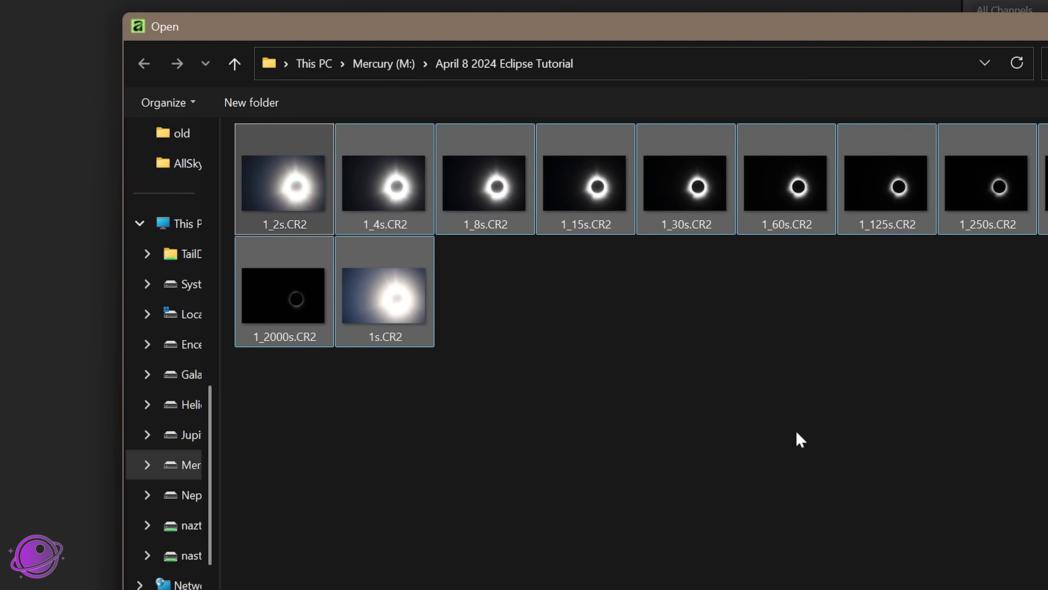
{"action": "left_click", "coordinate": [990, 587]}
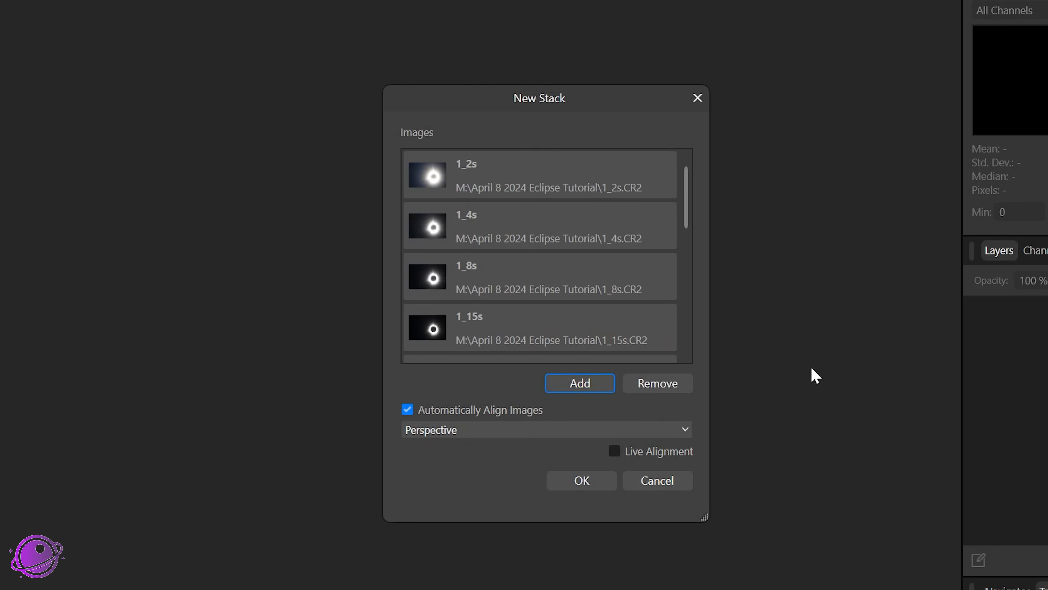
Step: Set automatic alignment to Scale, rotate and translate, enable Live Alignment, and create the stack
{"action": "scroll", "coordinate": [485, 271], "scroll_direction": "down", "scroll_amount": 8}
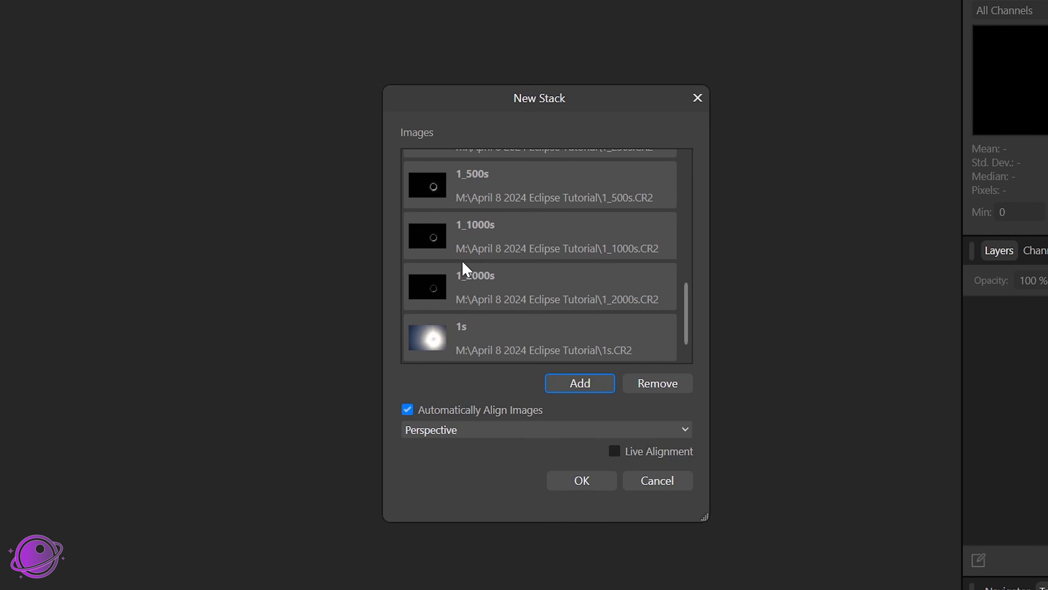
{"action": "scroll", "coordinate": [472, 268], "scroll_direction": "up", "scroll_amount": 5}
{"action": "scroll", "coordinate": [487, 302], "scroll_direction": "down", "scroll_amount": 5}
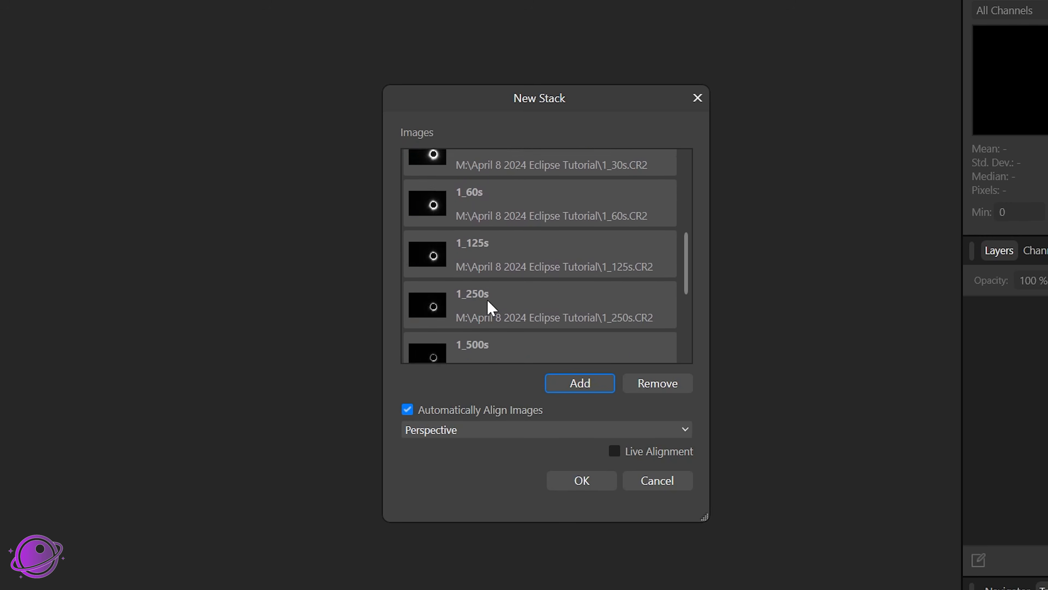
{"action": "left_click", "coordinate": [431, 432]}
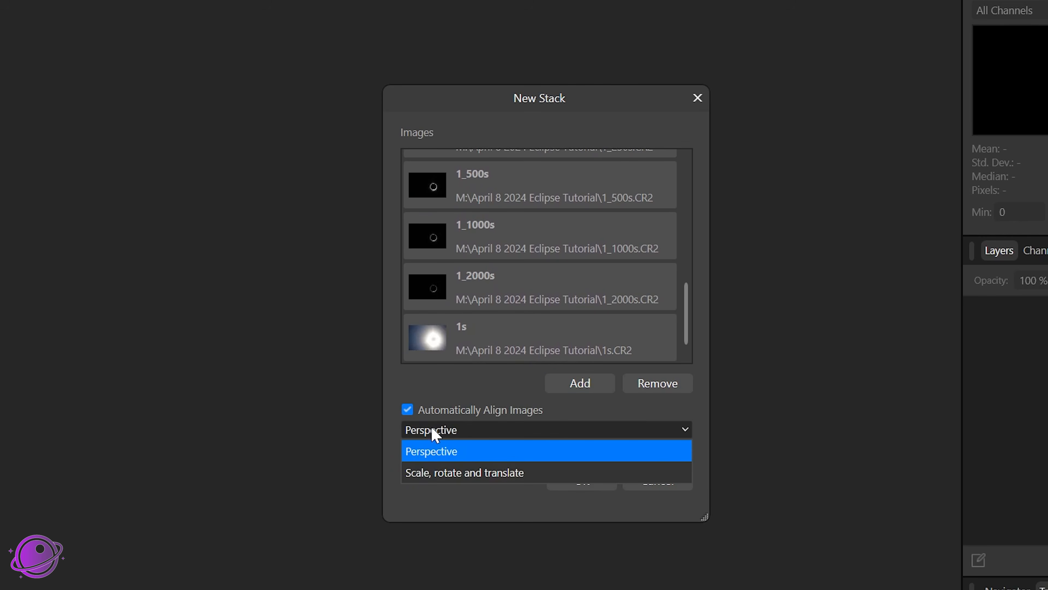
{"action": "left_click", "coordinate": [457, 473]}
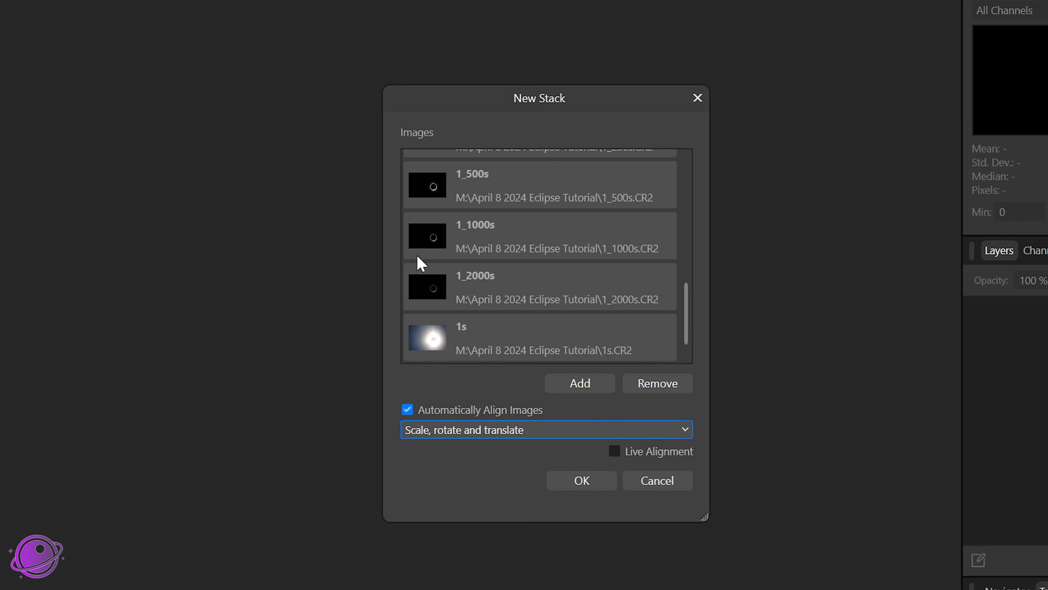
{"action": "left_click", "coordinate": [437, 425]}
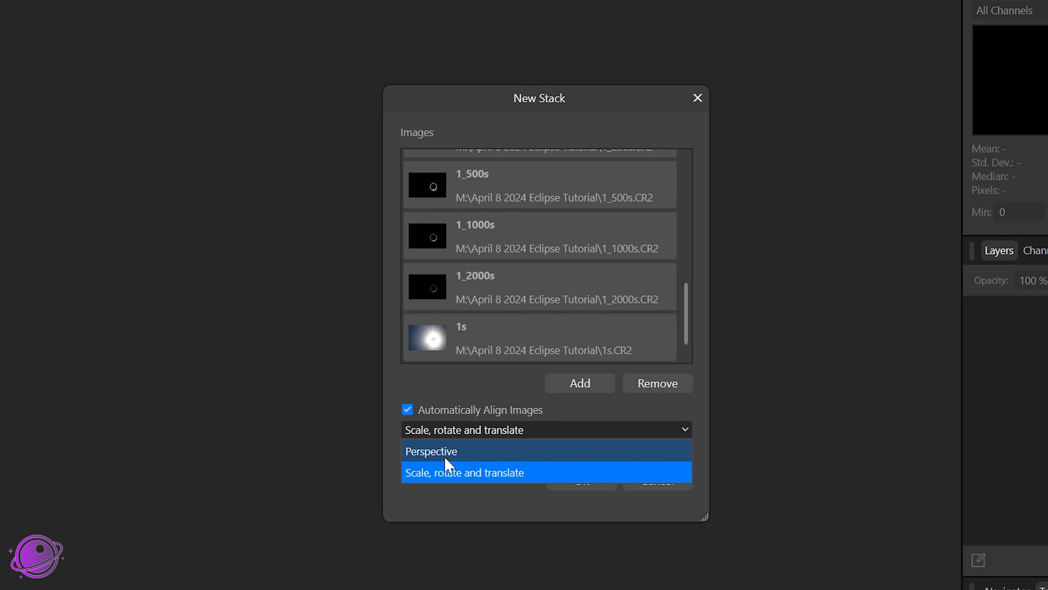
{"action": "left_click", "coordinate": [446, 474]}
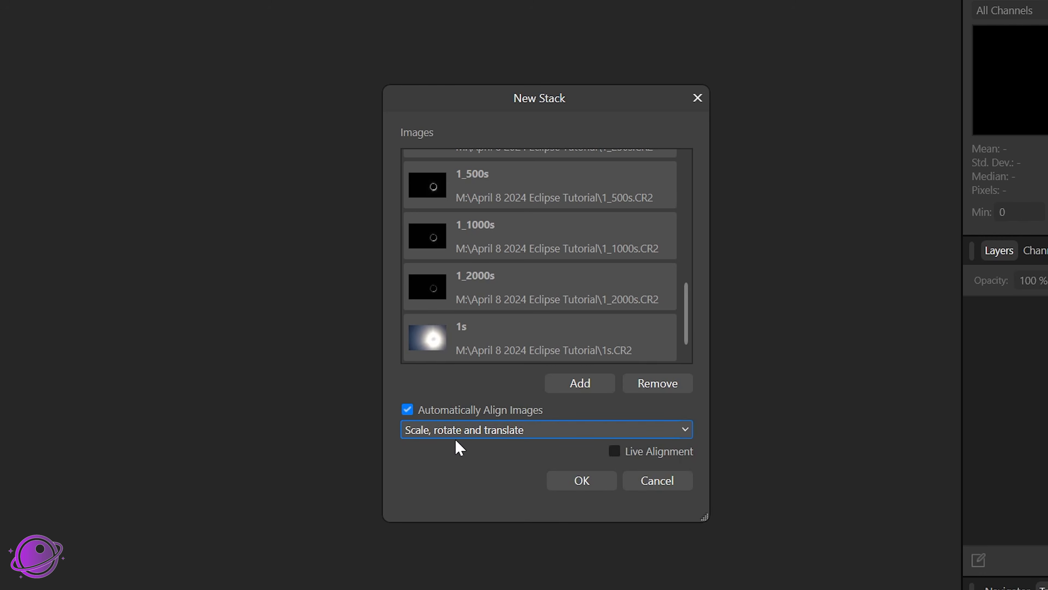
{"action": "left_click", "coordinate": [666, 456]}
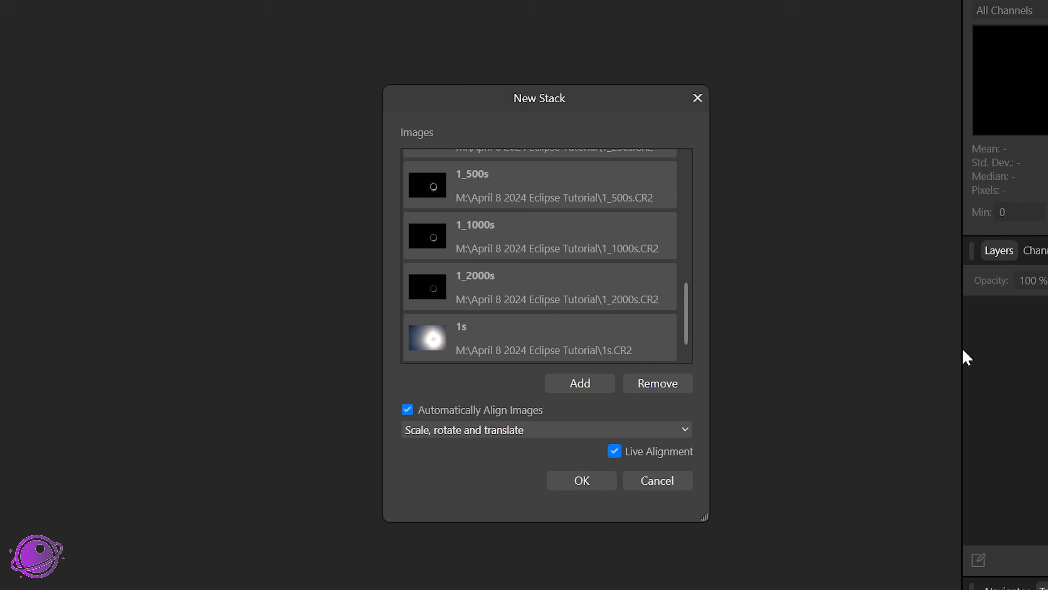
{"action": "left_click", "coordinate": [570, 484]}
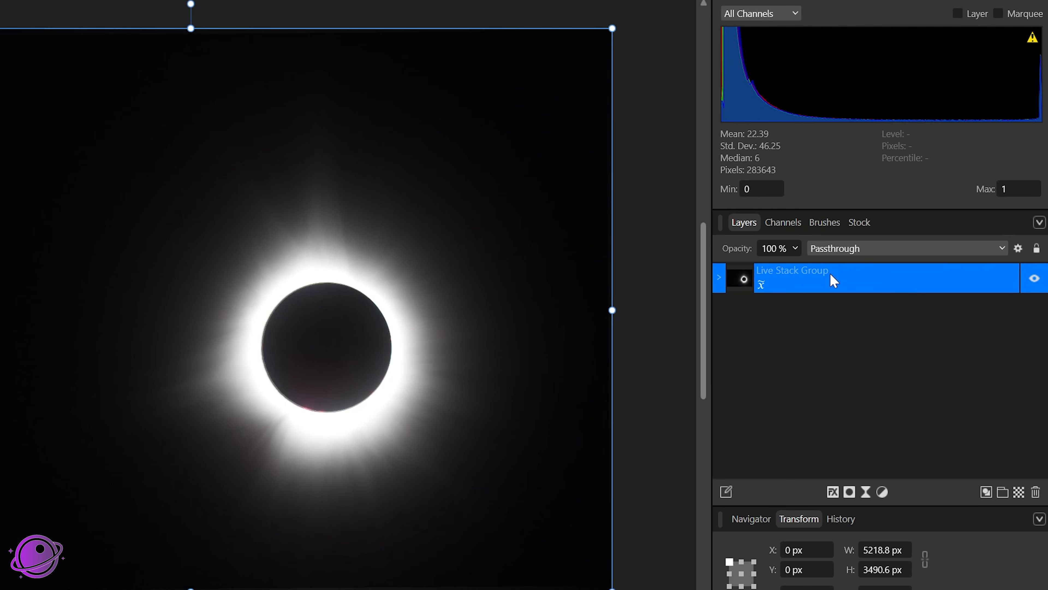
Step: Expand the Live Stack Group and set its blend mode to Normal
{"action": "left_click", "coordinate": [719, 277]}
{"action": "scroll", "coordinate": [805, 330], "scroll_direction": "down", "scroll_amount": 4}
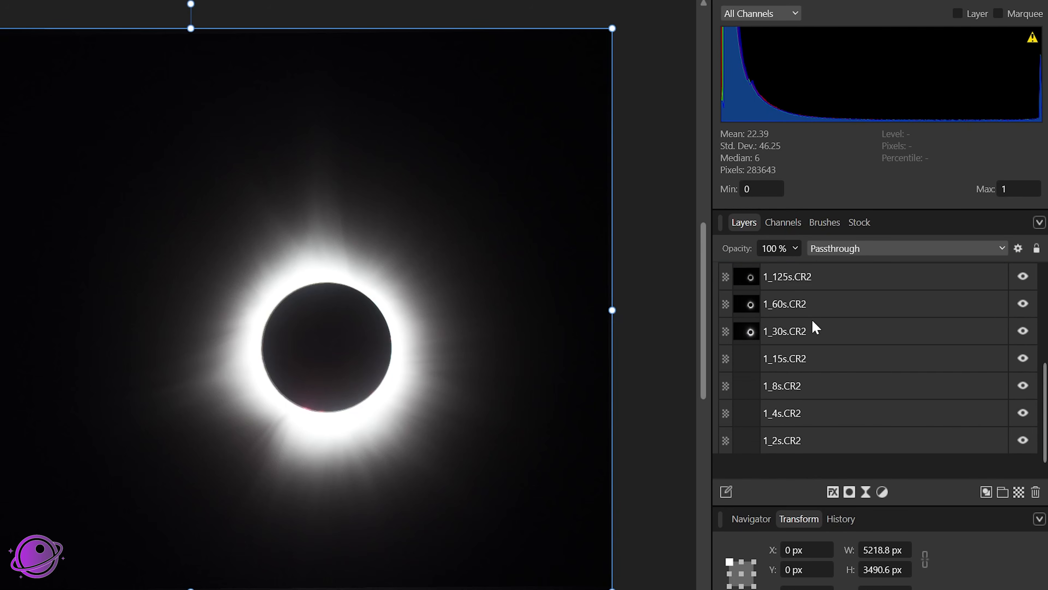
{"action": "scroll", "coordinate": [812, 374], "scroll_direction": "up", "scroll_amount": 4}
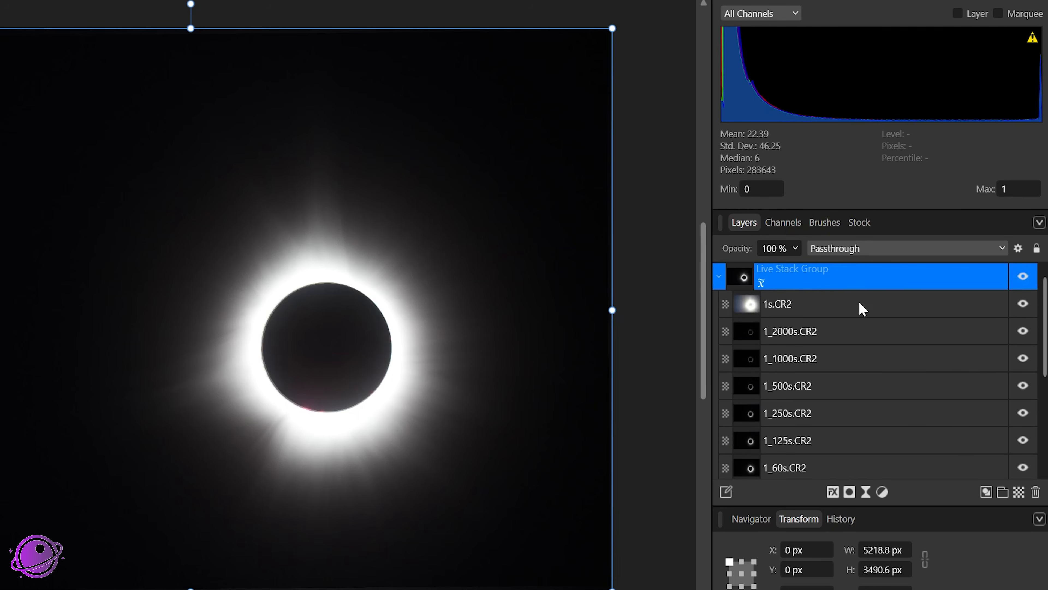
{"action": "left_click", "coordinate": [856, 249]}
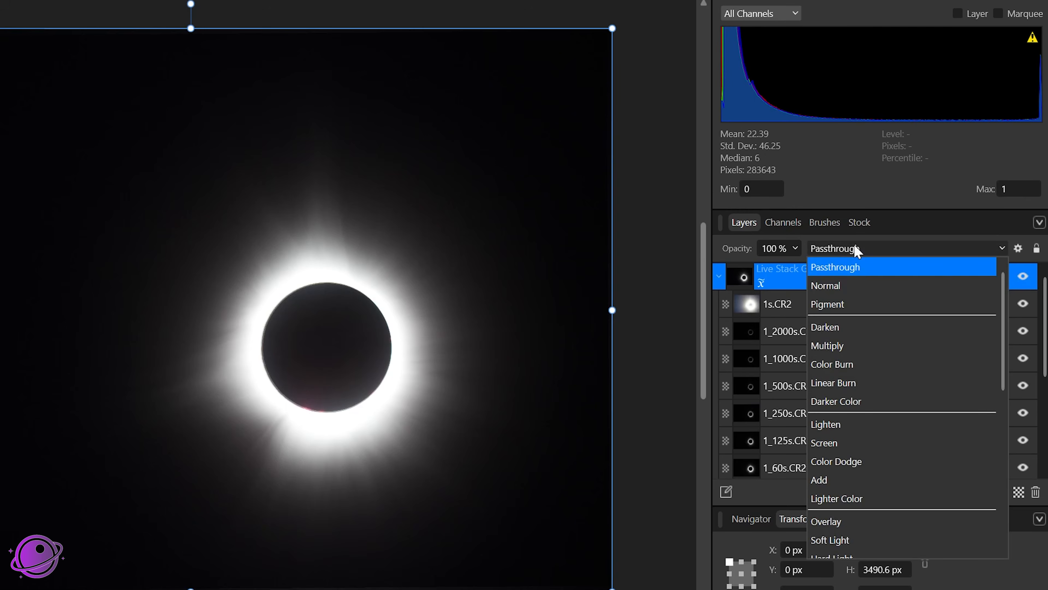
{"action": "left_click", "coordinate": [859, 286]}
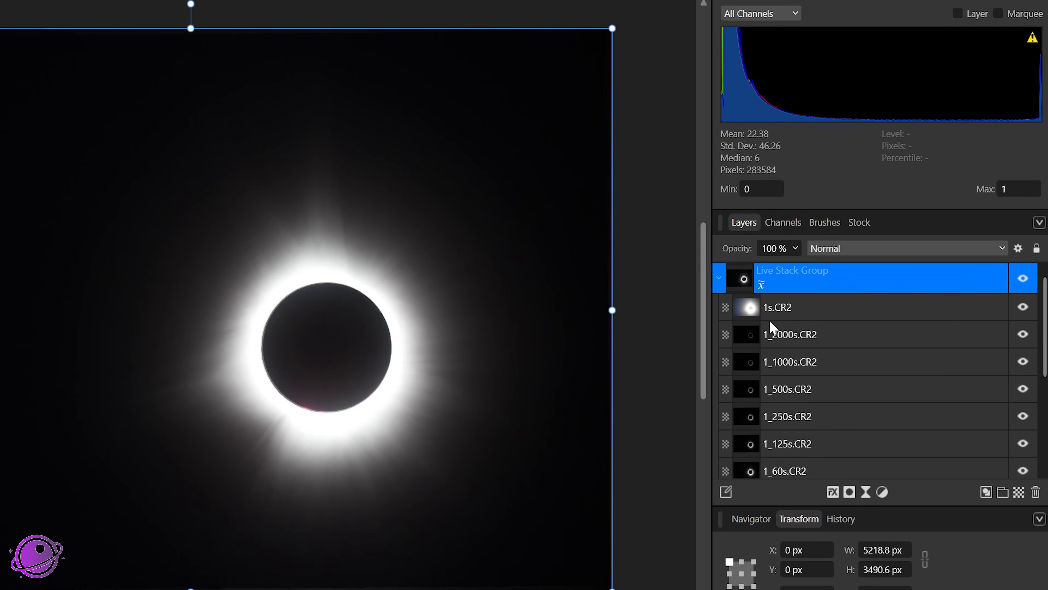
Step: Move the 1s.CR2 layer to the bottom of the stack group
{"action": "scroll", "coordinate": [802, 313], "scroll_direction": "down", "scroll_amount": 4}
{"action": "scroll", "coordinate": [823, 381], "scroll_direction": "up", "scroll_amount": 4}
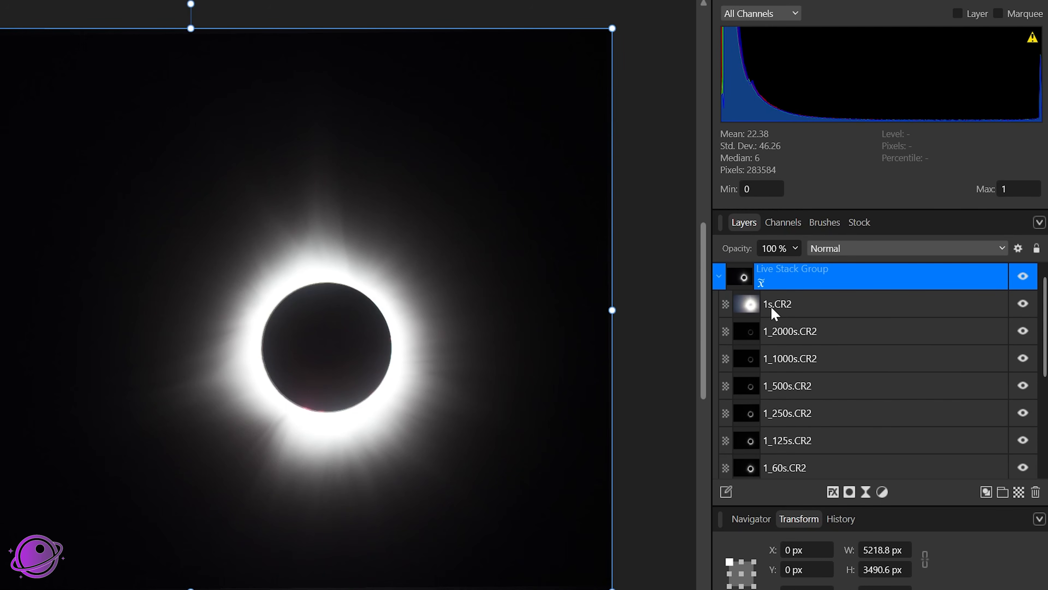
{"action": "left_click_drag", "start_coordinate": [774, 313], "coordinate": [802, 453]}
{"action": "scroll", "coordinate": [803, 449], "scroll_direction": "up", "scroll_amount": 4}
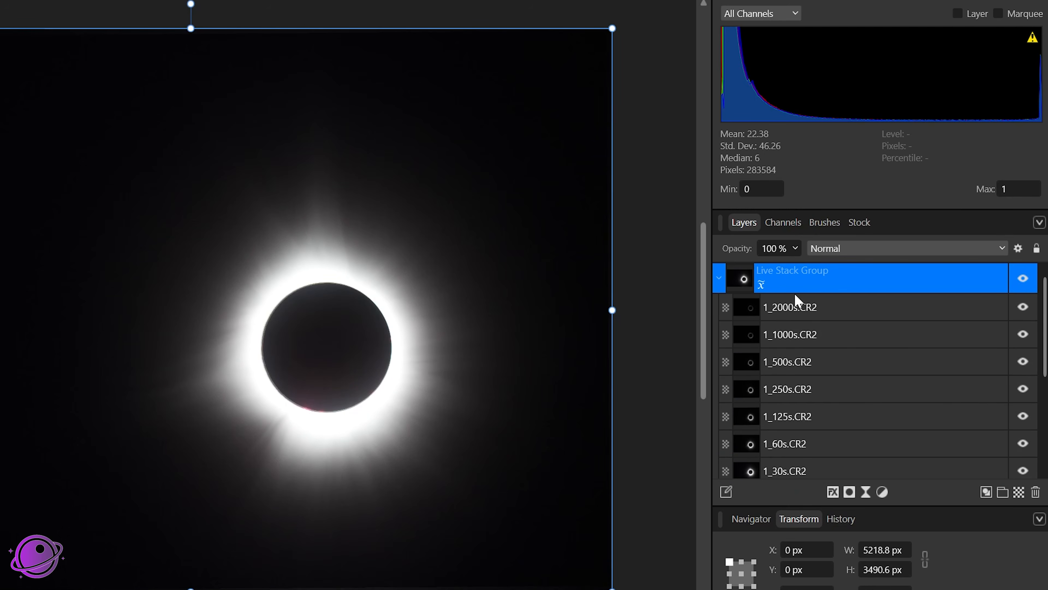
Step: Set the Live Stack Group's stacking operator to Mean
{"action": "left_click", "coordinate": [797, 315]}
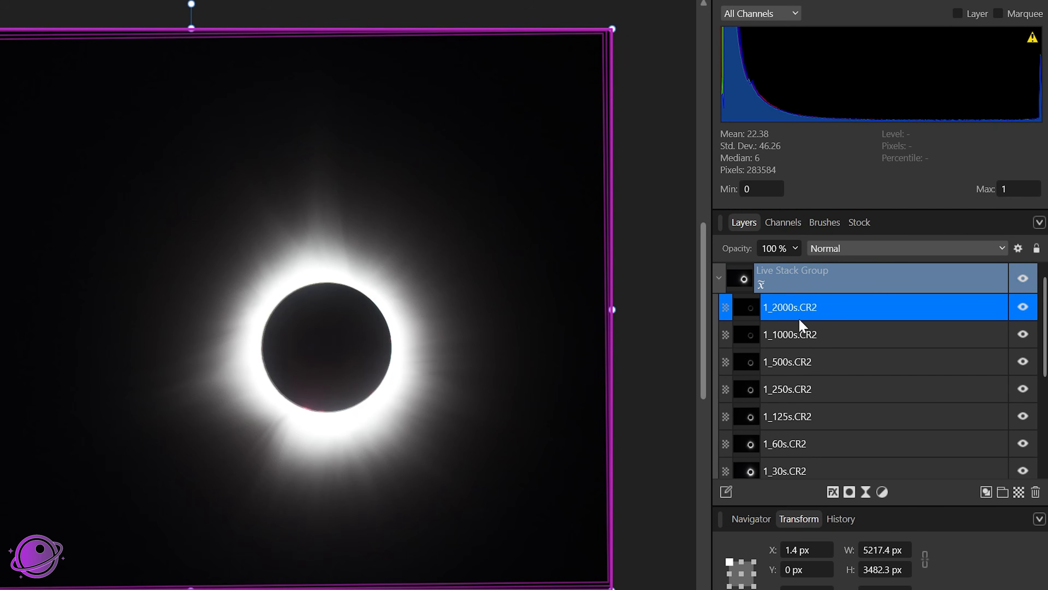
{"action": "scroll", "coordinate": [792, 374], "scroll_direction": "down", "scroll_amount": 4}
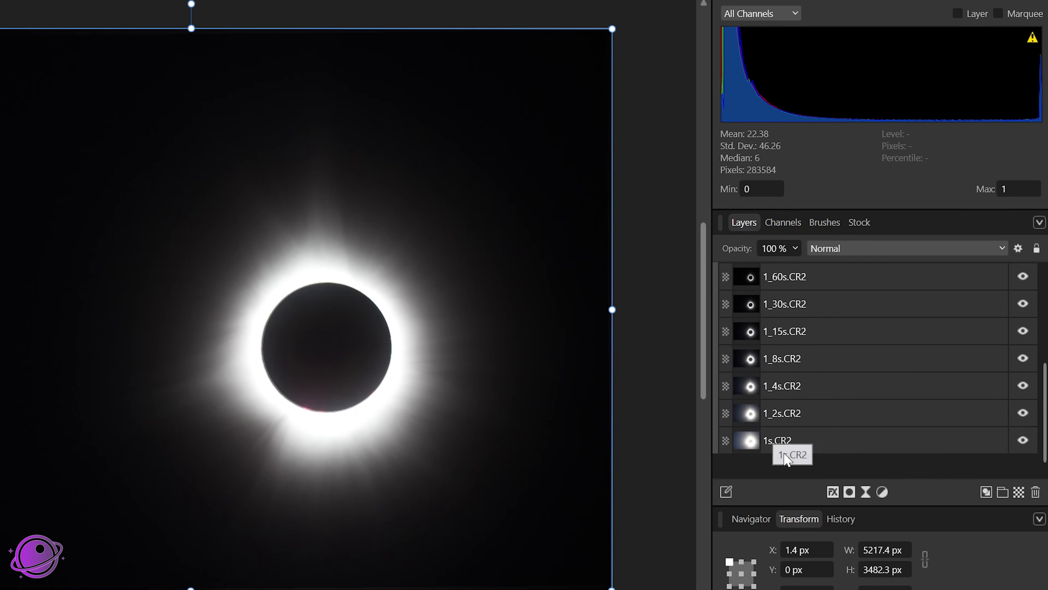
{"action": "scroll", "coordinate": [887, 450], "scroll_direction": "up", "scroll_amount": 4}
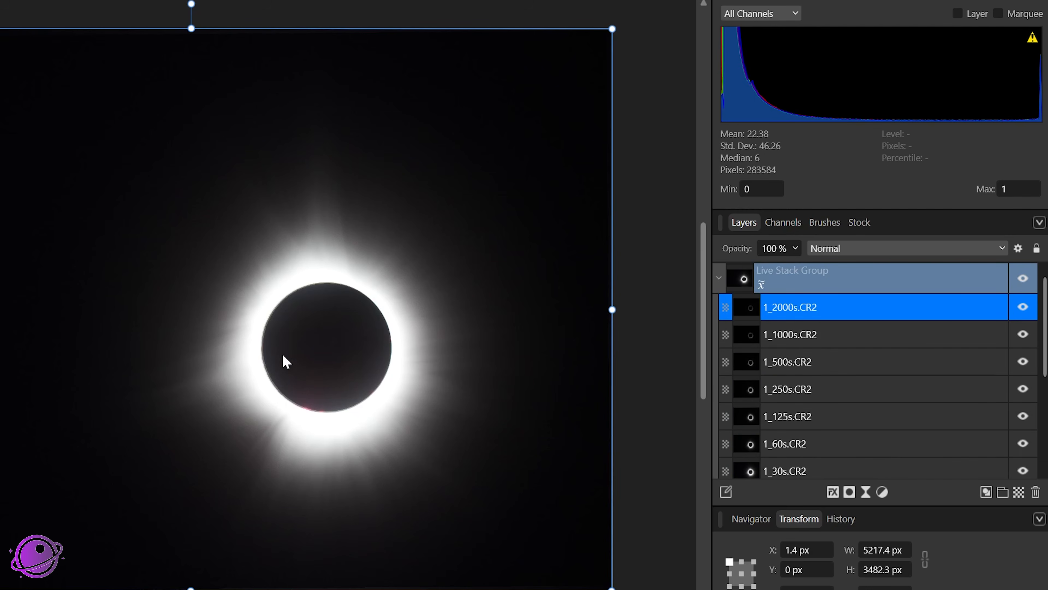
{"action": "scroll", "coordinate": [377, 314], "scroll_direction": "up", "scroll_amount": 3}
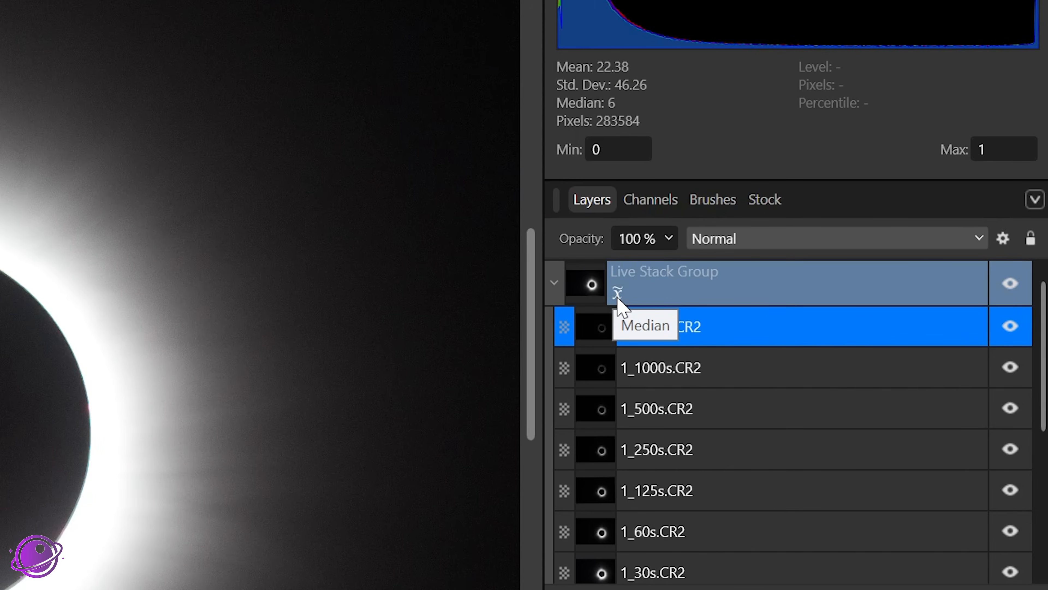
{"action": "left_click", "coordinate": [617, 294]}
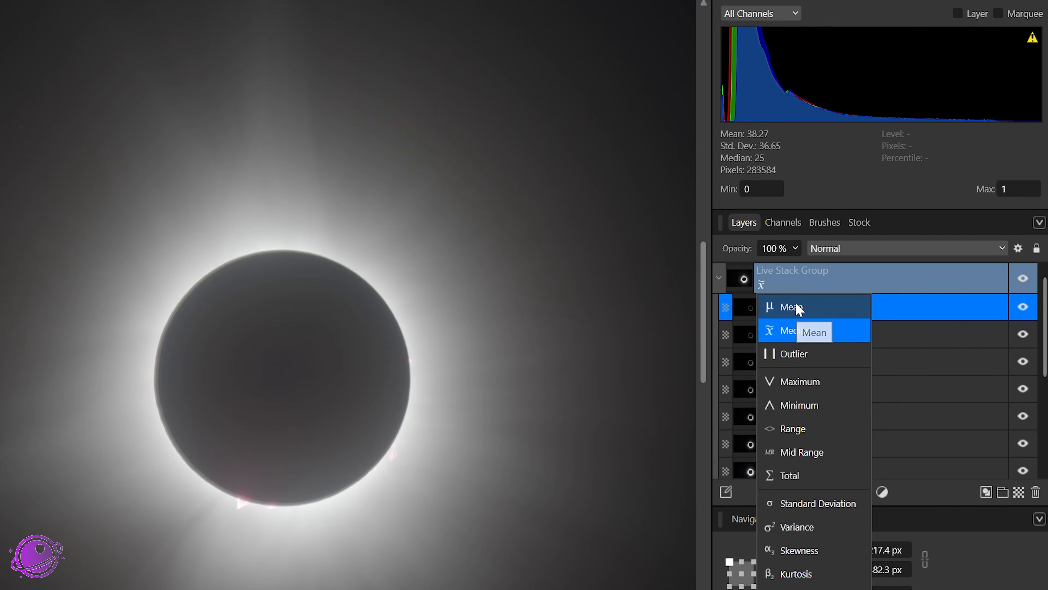
{"action": "left_click", "coordinate": [794, 307]}
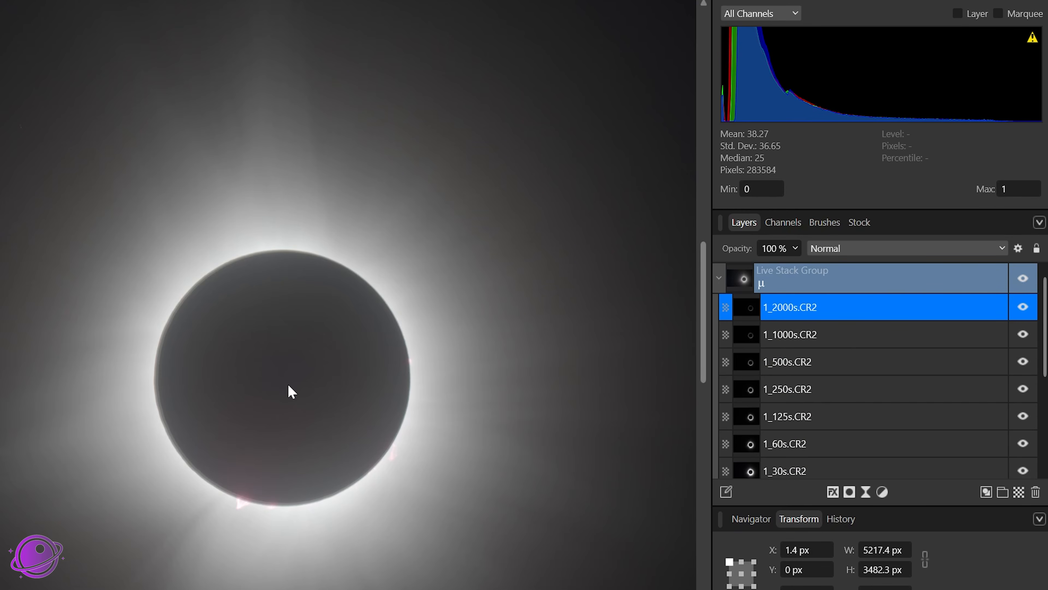
Step: Select the 1_125s.CR2 layer and toggle its visibility
{"action": "scroll", "coordinate": [194, 389], "scroll_direction": "up", "scroll_amount": 4}
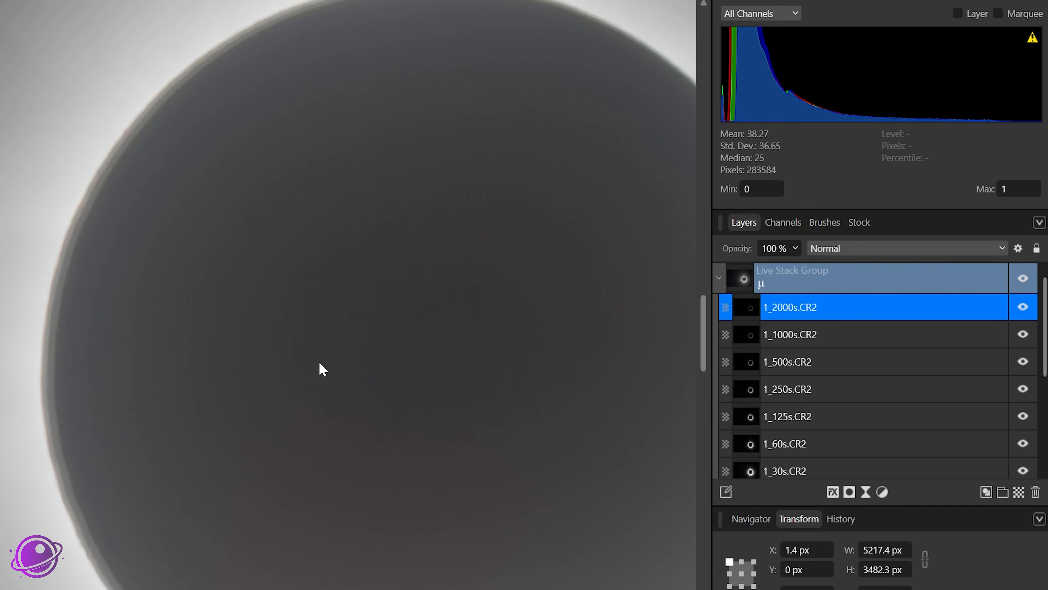
{"action": "scroll", "coordinate": [323, 369], "scroll_direction": "down", "scroll_amount": 4}
{"action": "left_click_drag", "start_coordinate": [526, 376], "coordinate": [333, 298]}
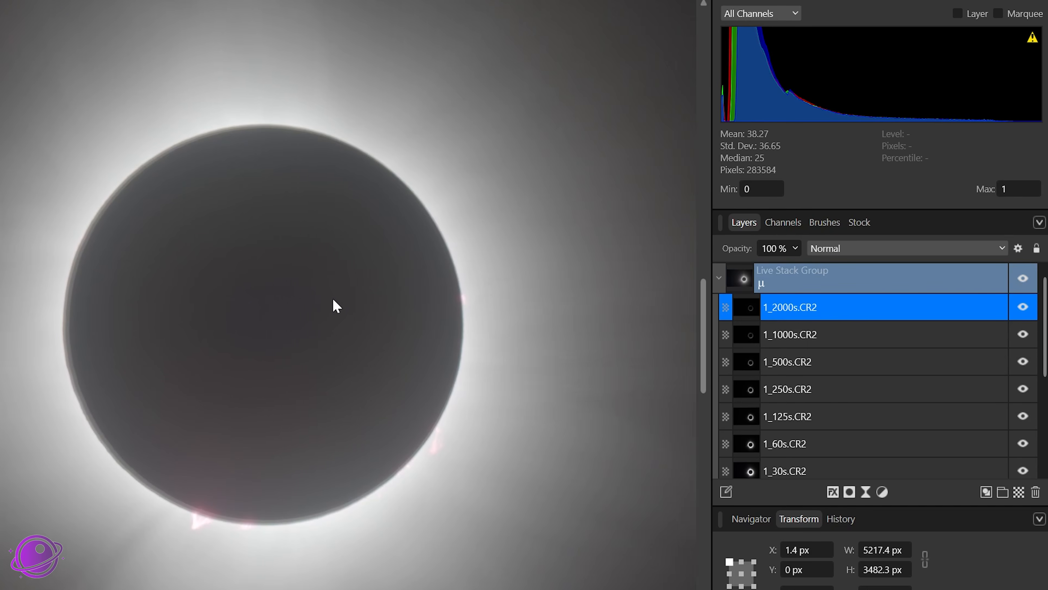
{"action": "left_click", "coordinate": [821, 390]}
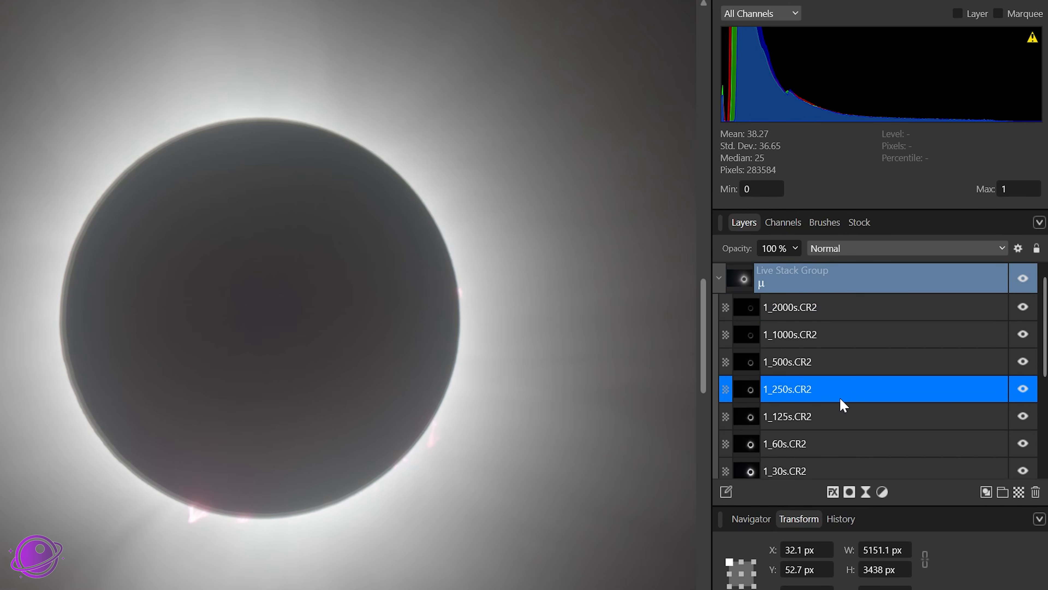
{"action": "left_click", "coordinate": [834, 415]}
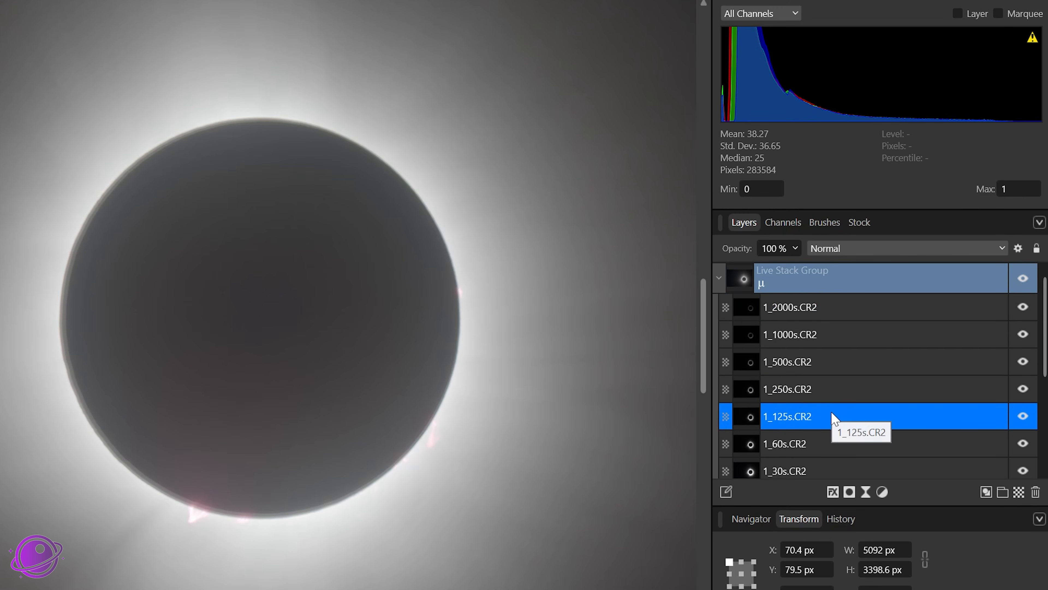
{"action": "left_click", "coordinate": [1027, 417]}
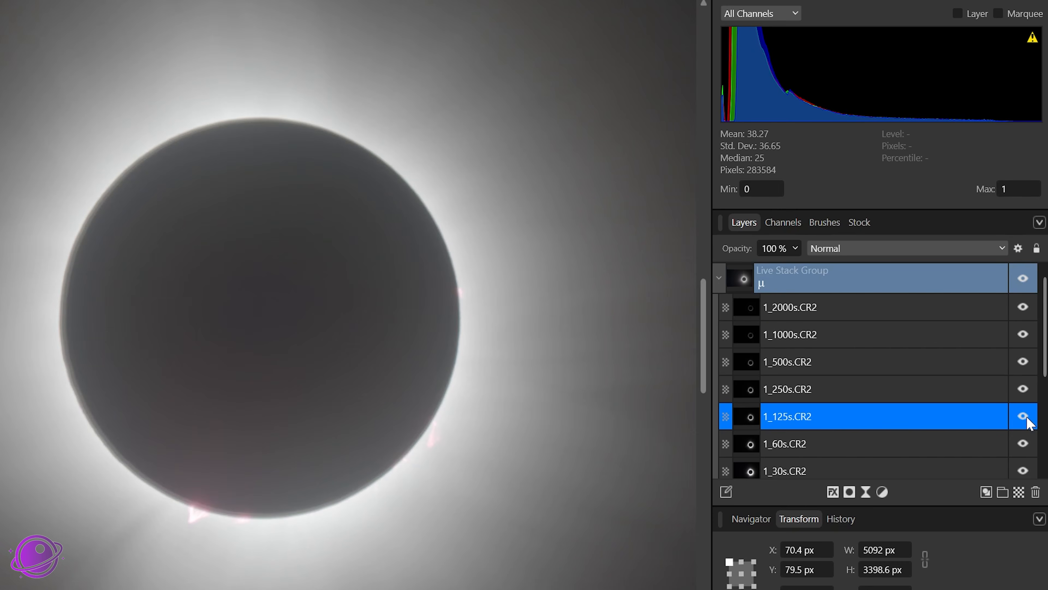
Step: Toggle the 1_125s.CR2 layer's visibility again to compare, then delete that layer from the stack
{"action": "left_click", "coordinate": [1027, 417]}
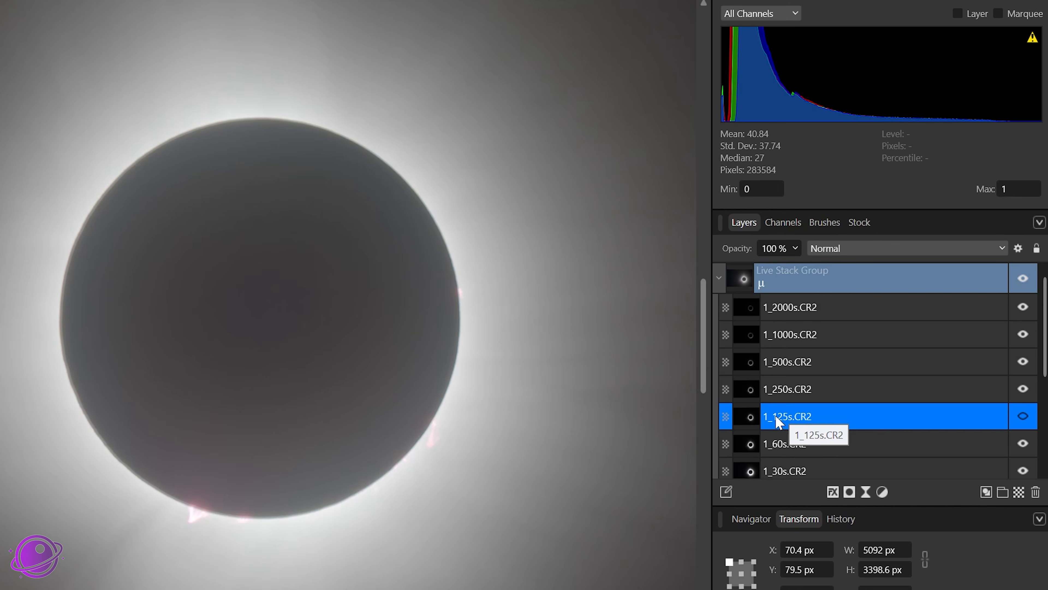
{"action": "left_click", "coordinate": [1023, 417]}
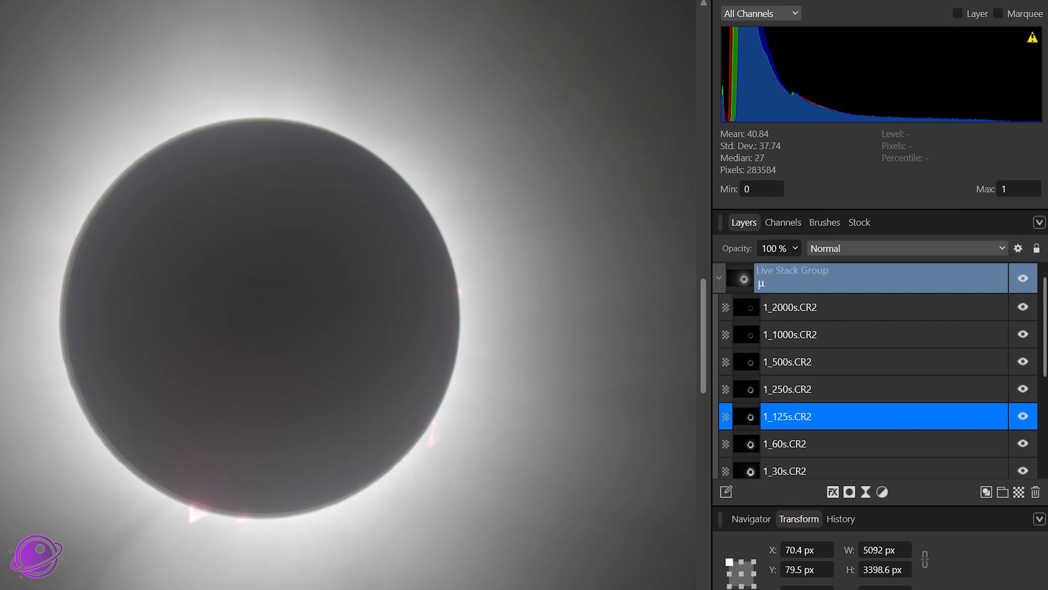
{"action": "left_click", "coordinate": [1022, 417]}
{"action": "double_click", "coordinate": [859, 416]}
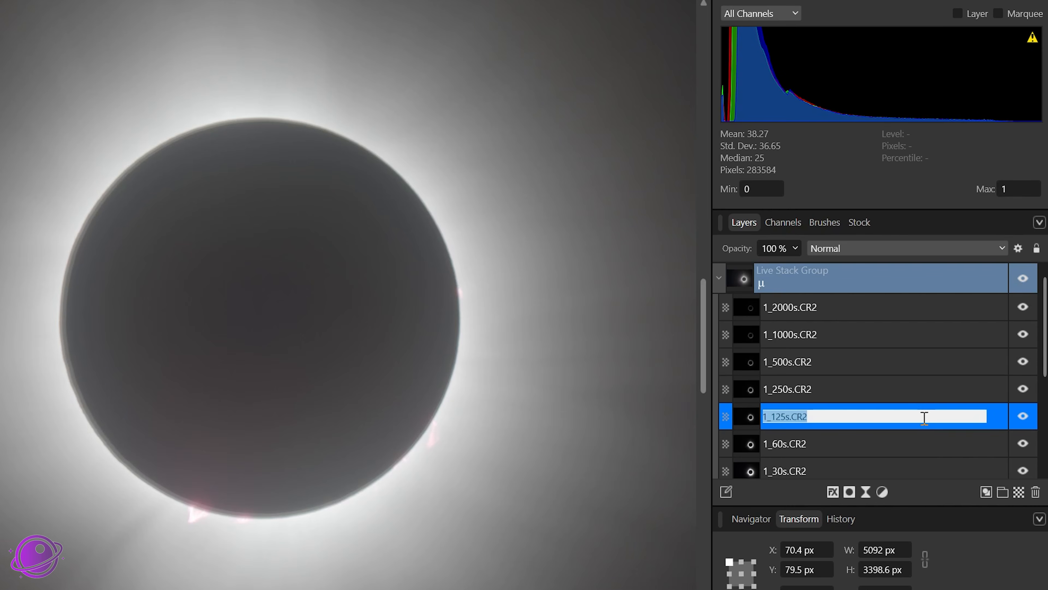
{"action": "key", "text": "Escape"}
{"action": "key", "text": "Delete"}
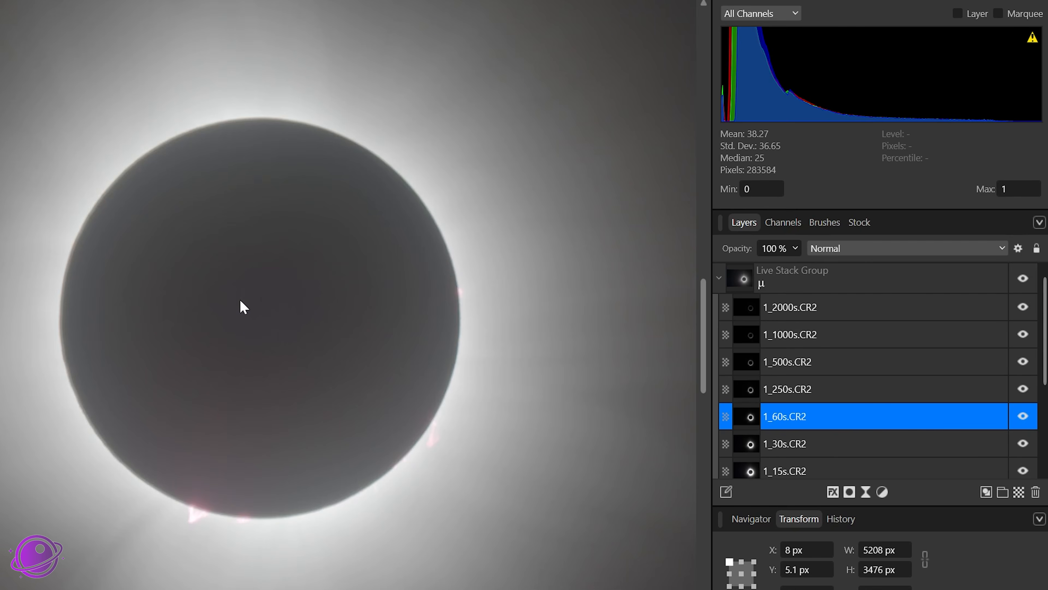
Step: Review the remaining layers in the stack and zoom in on the moon's edge
{"action": "scroll", "coordinate": [842, 413], "scroll_direction": "down", "scroll_amount": 3}
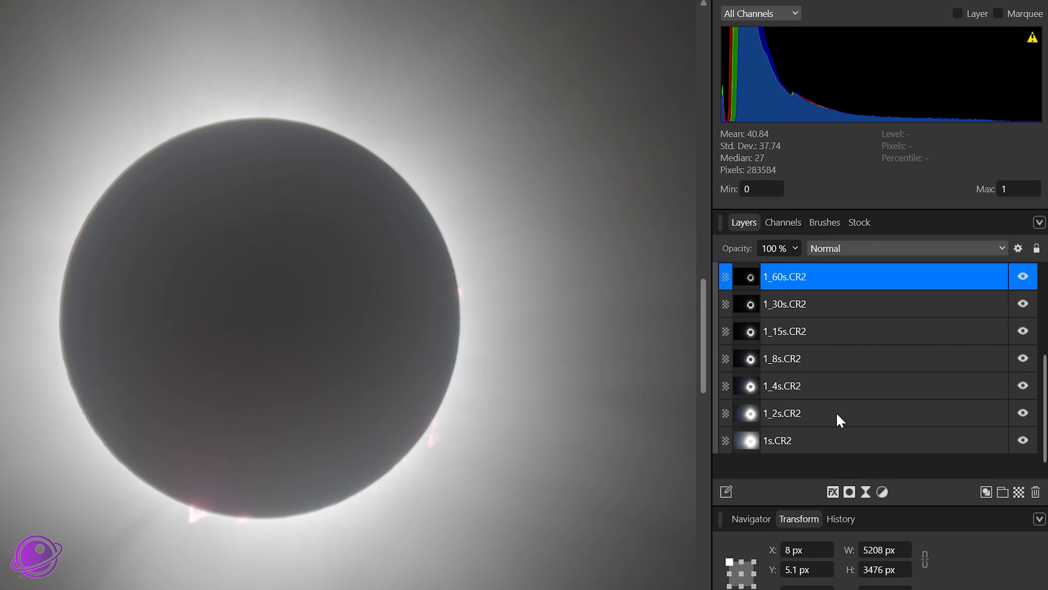
{"action": "left_click", "coordinate": [808, 449]}
{"action": "scroll", "coordinate": [820, 326], "scroll_direction": "up", "scroll_amount": 3}
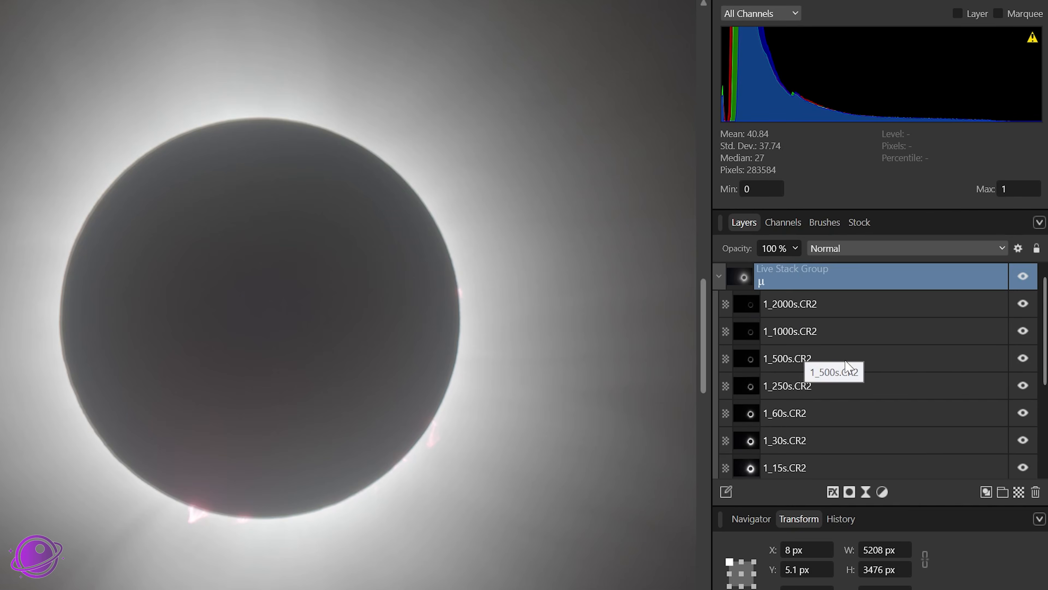
{"action": "scroll", "coordinate": [842, 364], "scroll_direction": "down", "scroll_amount": 3}
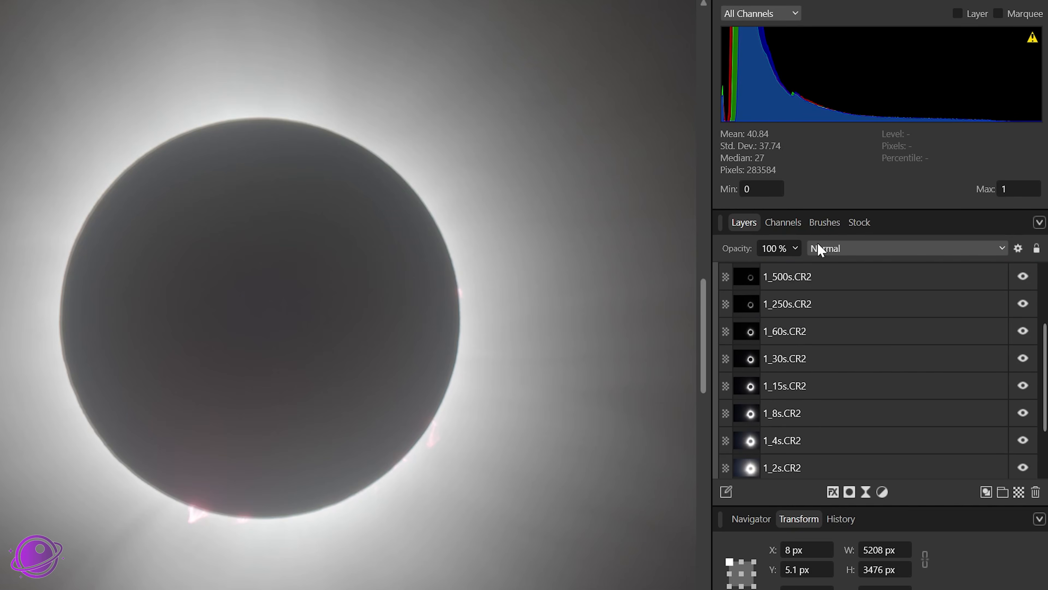
{"action": "scroll", "coordinate": [823, 356], "scroll_direction": "up", "scroll_amount": 3}
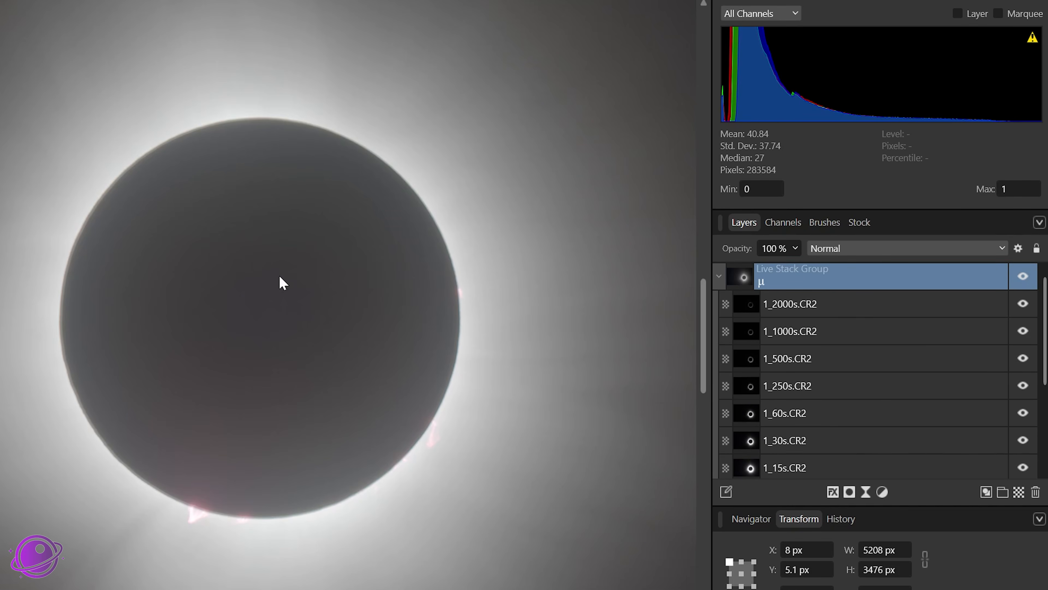
{"action": "scroll", "coordinate": [129, 344], "scroll_direction": "up", "scroll_amount": 4}
{"action": "scroll", "coordinate": [35, 260], "scroll_direction": "up", "scroll_amount": 2}
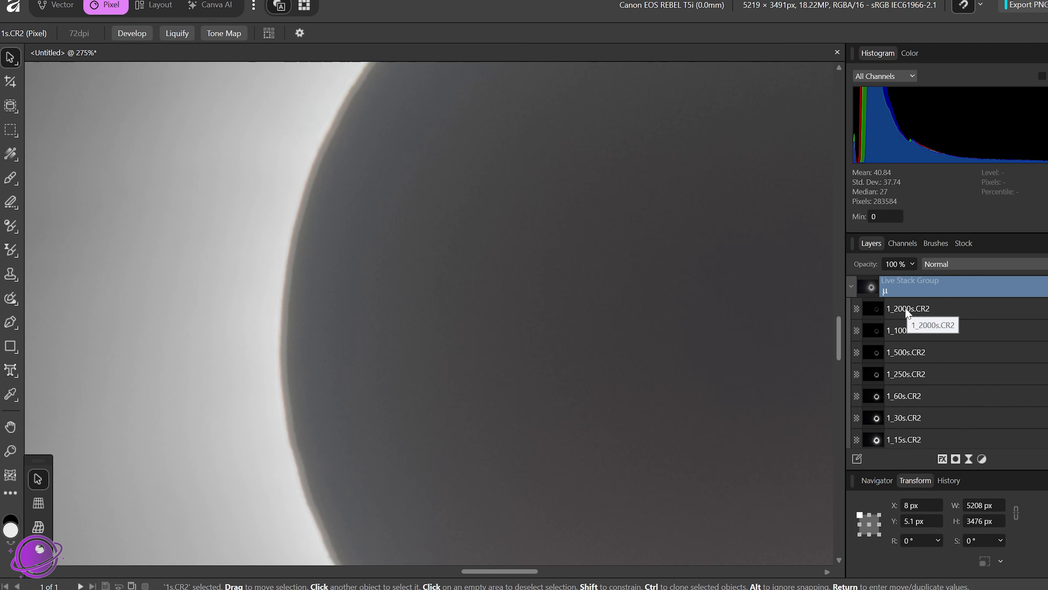
Step: Select the 1_2000s.CR2 layer, nudge it on the canvas, and undo the move
{"action": "left_click", "coordinate": [929, 307]}
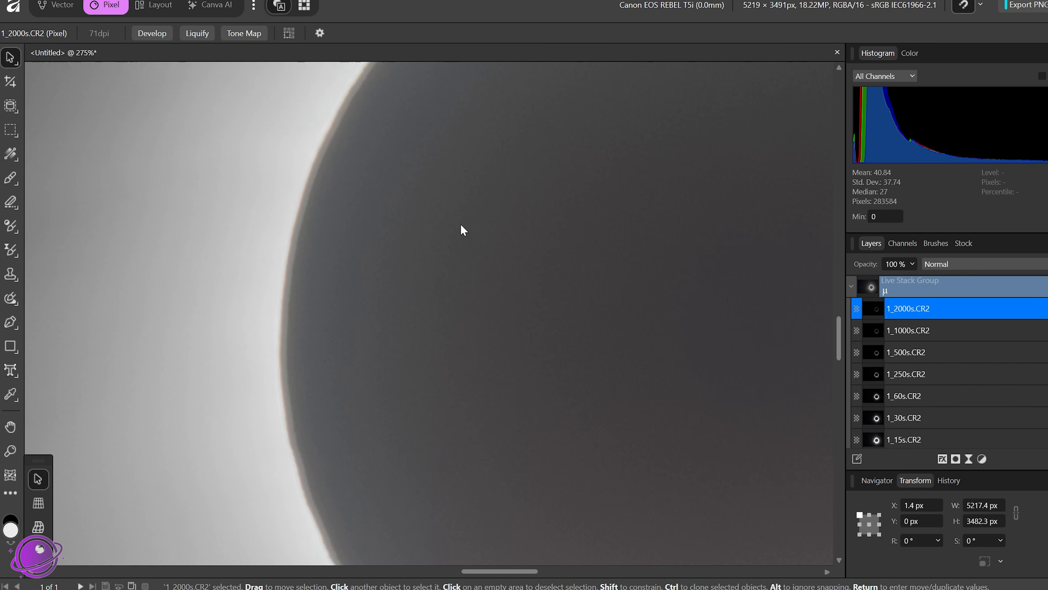
{"action": "left_click_drag", "start_coordinate": [460, 225], "coordinate": [384, 223]}
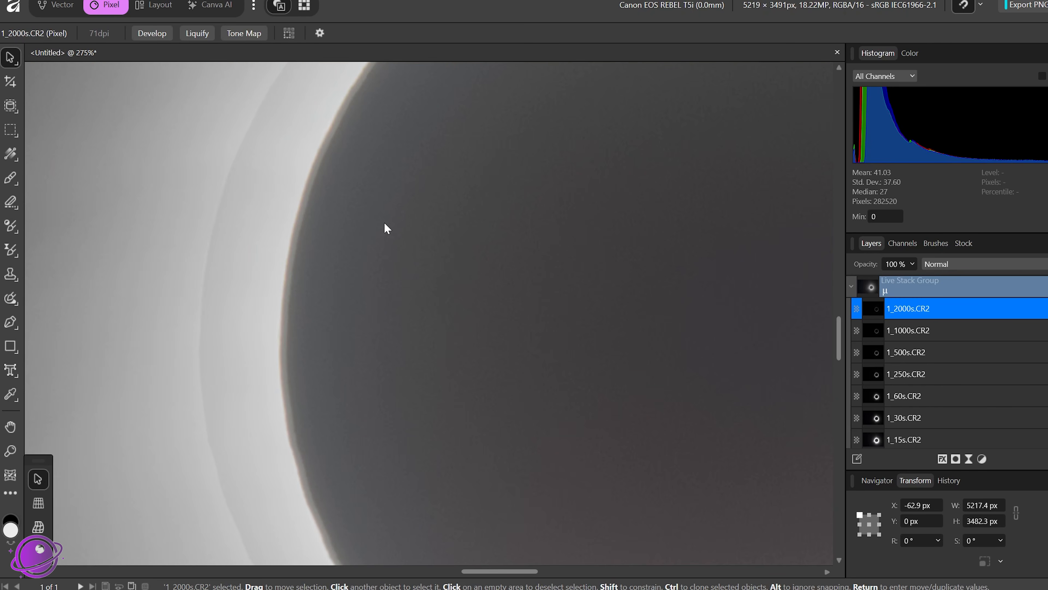
{"action": "key", "text": "ctrl+z"}
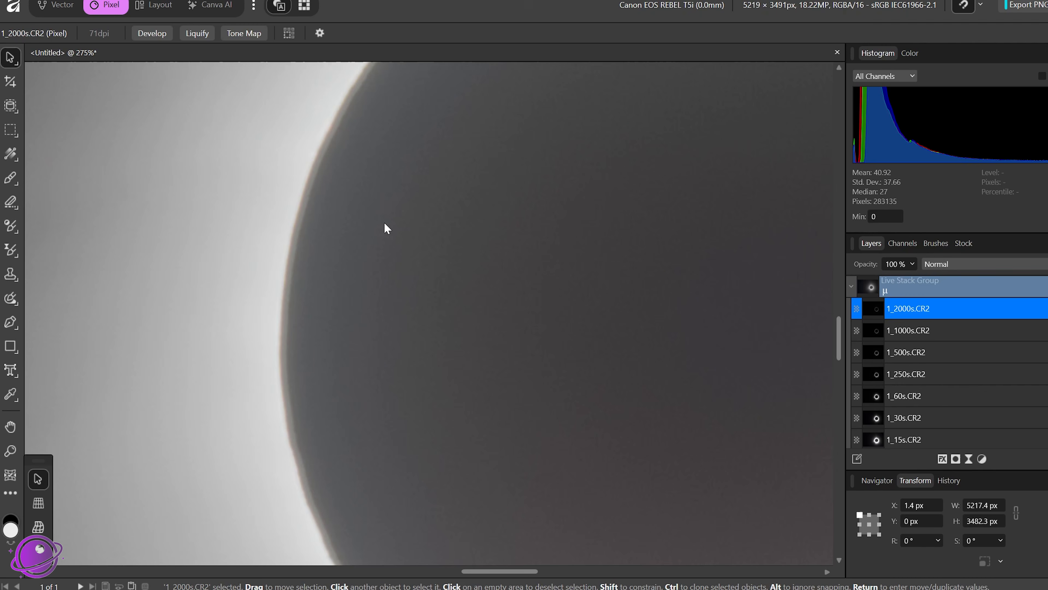
Step: Inspect the stacked image's alignment along the moon's limb and prominences at several zoom levels
{"action": "scroll", "coordinate": [586, 258], "scroll_direction": "down", "scroll_amount": 2}
{"action": "scroll", "coordinate": [589, 263], "scroll_direction": "down", "scroll_amount": 3}
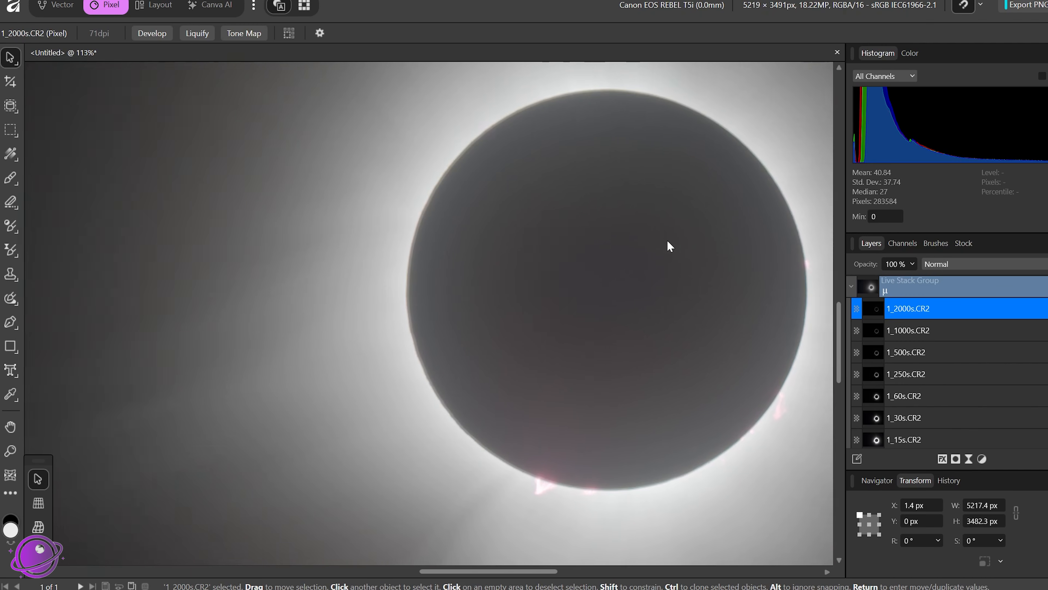
{"action": "scroll", "coordinate": [667, 243], "scroll_direction": "up", "scroll_amount": 1}
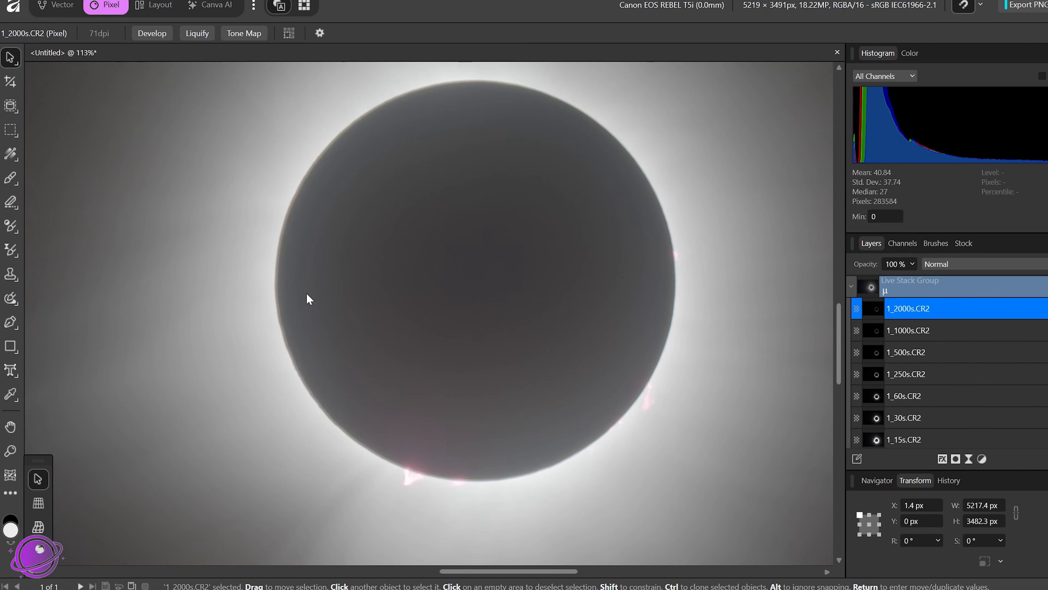
{"action": "scroll", "coordinate": [399, 533], "scroll_direction": "up", "scroll_amount": 5}
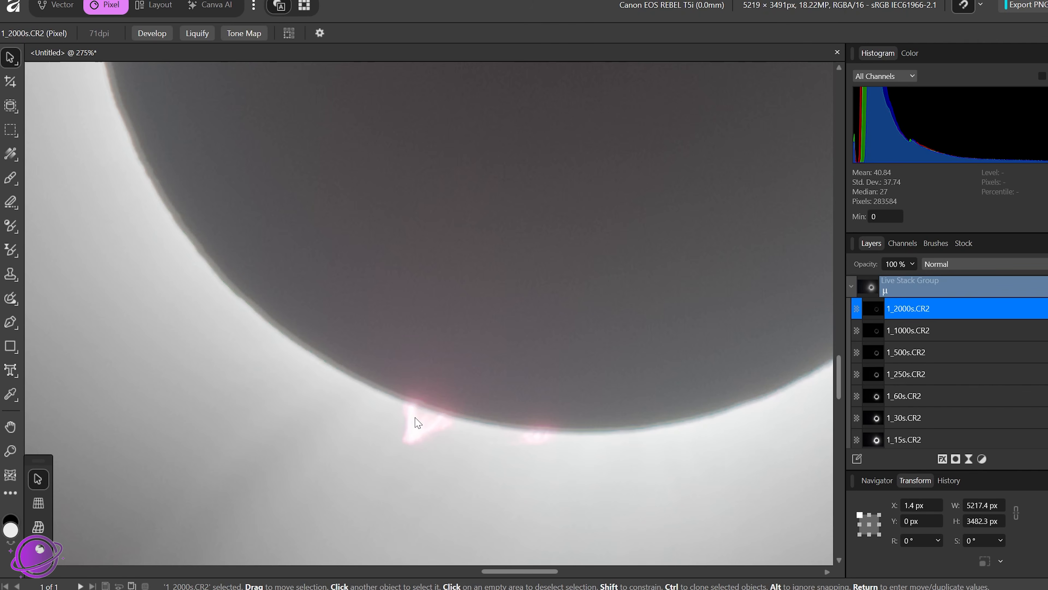
{"action": "left_click_drag", "start_coordinate": [646, 302], "coordinate": [175, 364]}
{"action": "left_click_drag", "start_coordinate": [293, 328], "coordinate": [647, 250]}
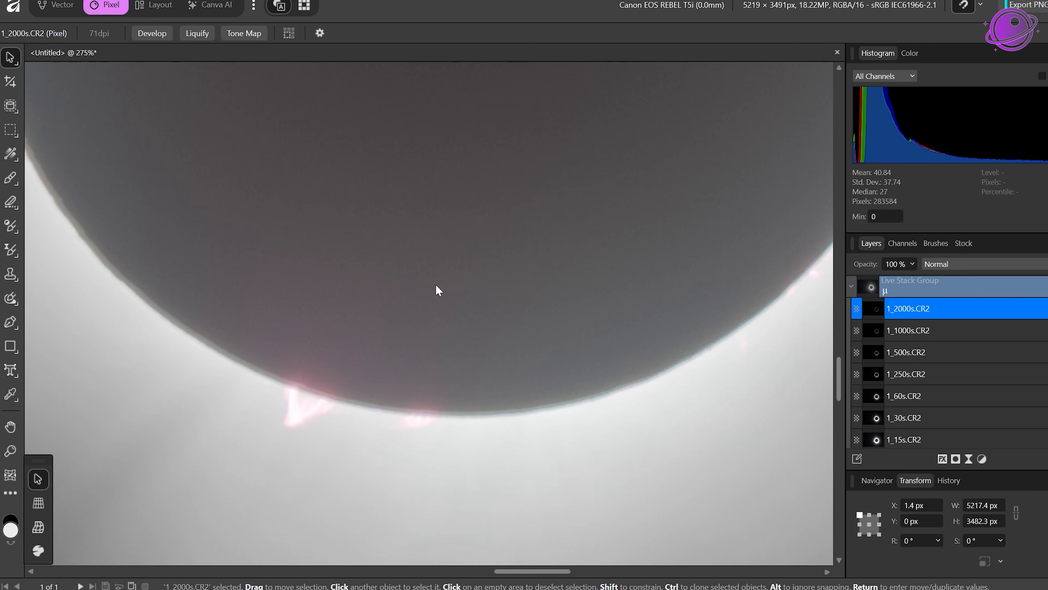
{"action": "scroll", "coordinate": [318, 134], "scroll_direction": "down", "scroll_amount": 2}
{"action": "left_click_drag", "start_coordinate": [318, 121], "coordinate": [381, 438]}
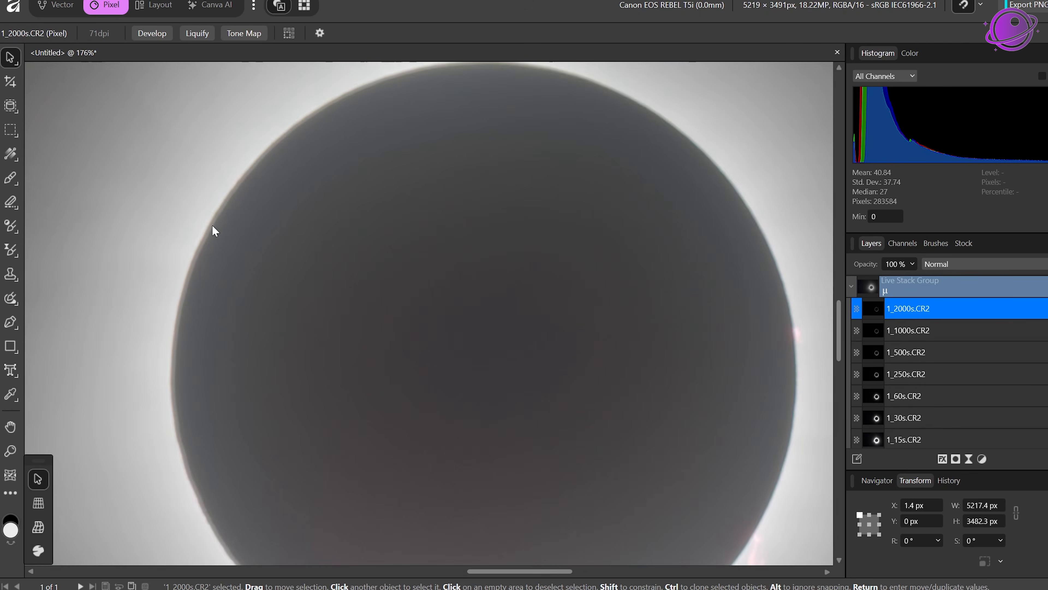
{"action": "scroll", "coordinate": [213, 226], "scroll_direction": "up", "scroll_amount": 2}
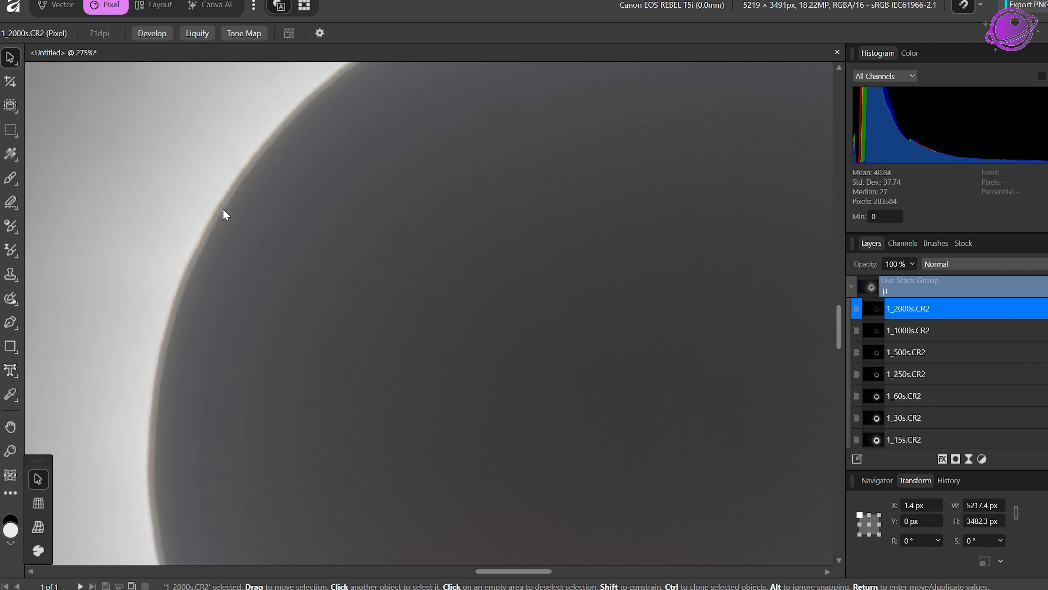
{"action": "scroll", "coordinate": [447, 279], "scroll_direction": "down", "scroll_amount": 2}
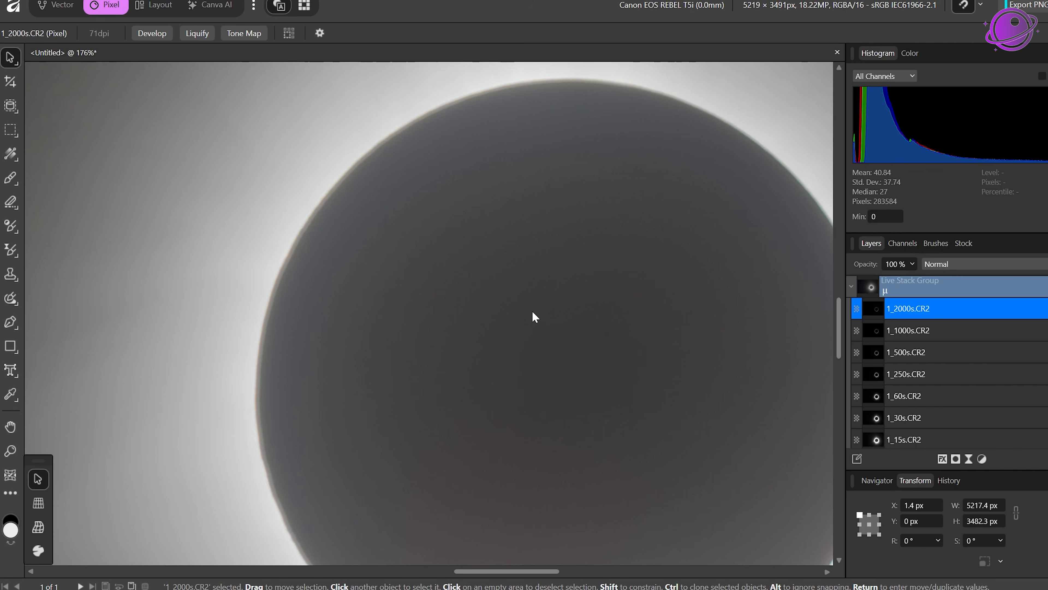
{"action": "left_click_drag", "start_coordinate": [641, 338], "coordinate": [532, 197]}
{"action": "scroll", "coordinate": [562, 405], "scroll_direction": "down", "scroll_amount": 2}
{"action": "scroll", "coordinate": [498, 374], "scroll_direction": "up", "scroll_amount": 1}
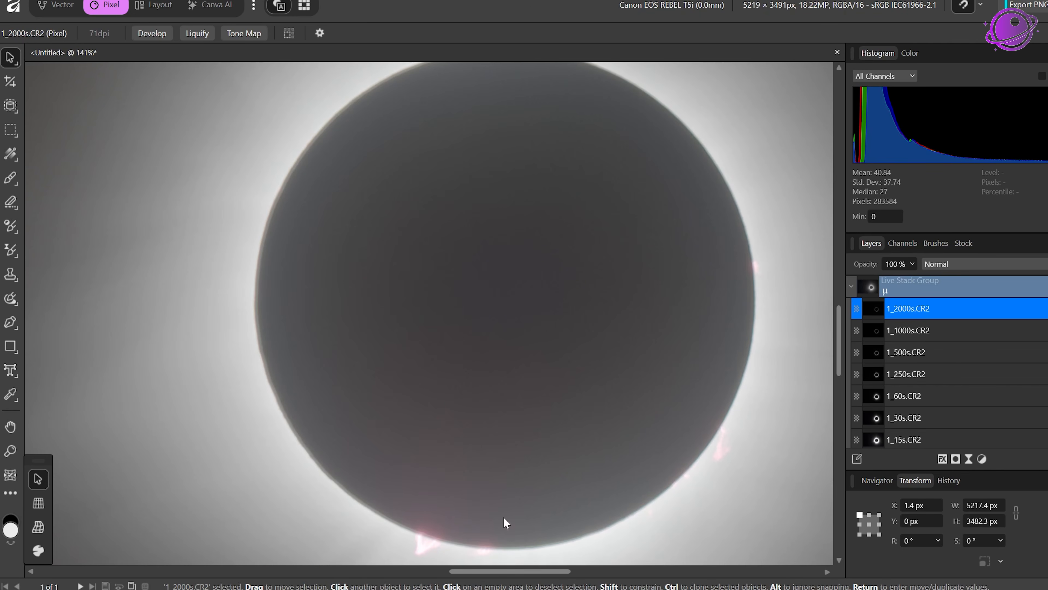
{"action": "scroll", "coordinate": [604, 455], "scroll_direction": "down", "scroll_amount": 2}
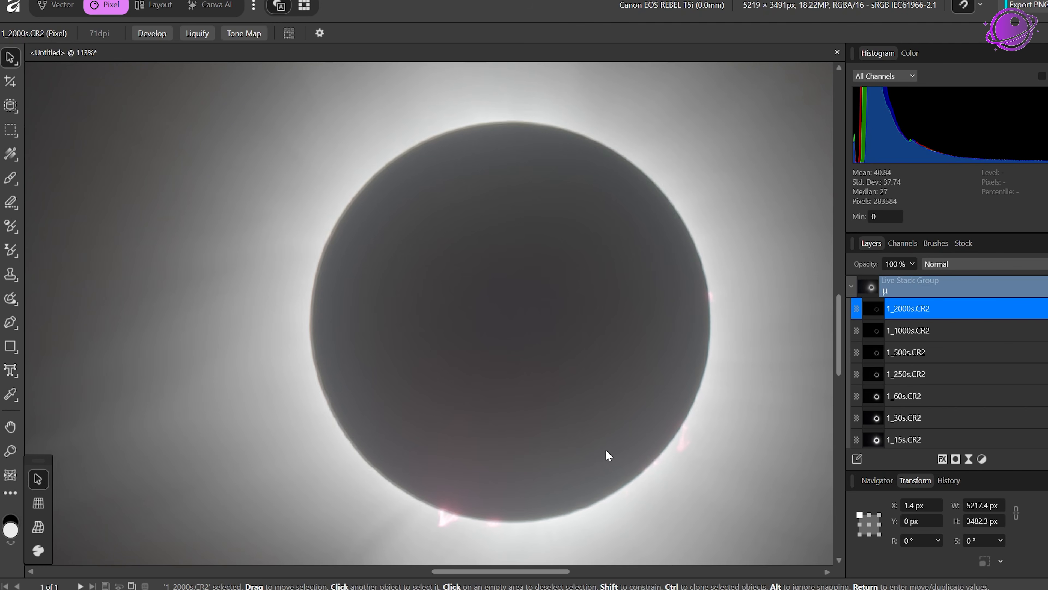
{"action": "scroll", "coordinate": [582, 324], "scroll_direction": "down", "scroll_amount": 3}
{"action": "scroll", "coordinate": [661, 285], "scroll_direction": "down", "scroll_amount": 1}
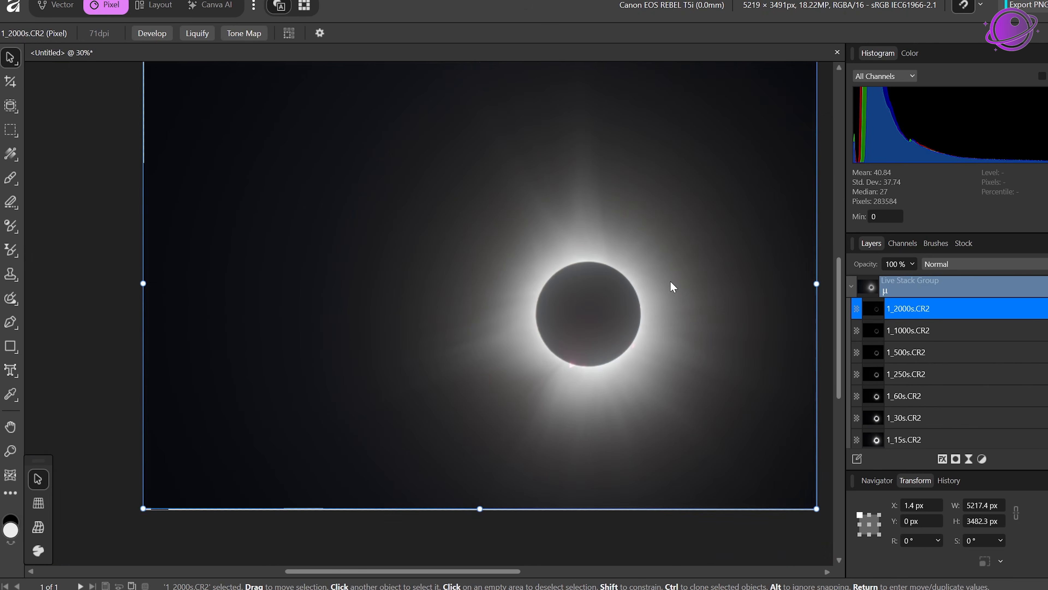
{"action": "scroll", "coordinate": [535, 305], "scroll_direction": "down", "scroll_amount": 1}
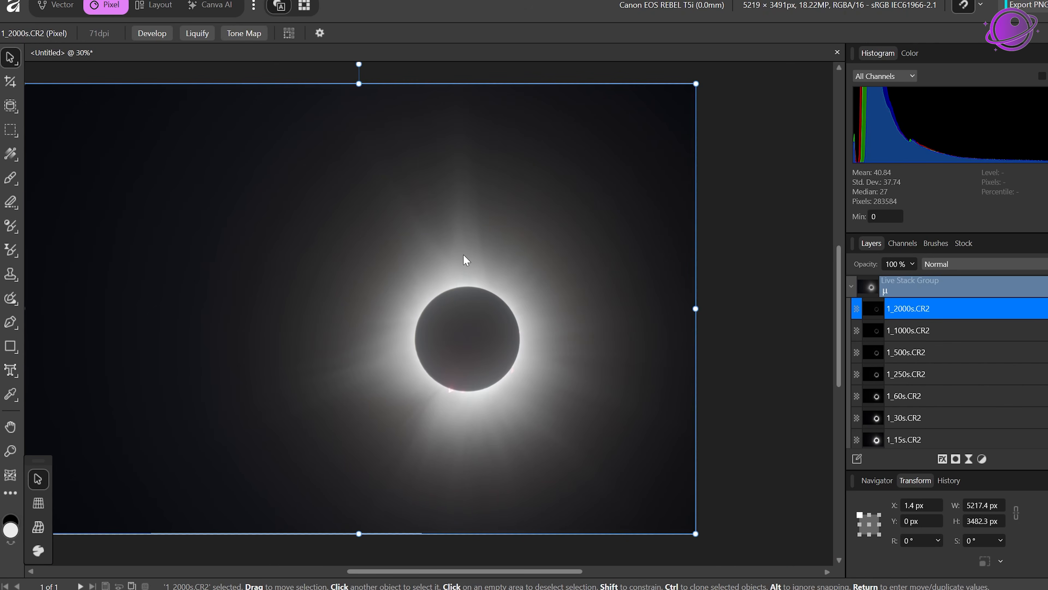
{"action": "scroll", "coordinate": [464, 252], "scroll_direction": "up", "scroll_amount": 2}
{"action": "scroll", "coordinate": [470, 235], "scroll_direction": "up", "scroll_amount": 2}
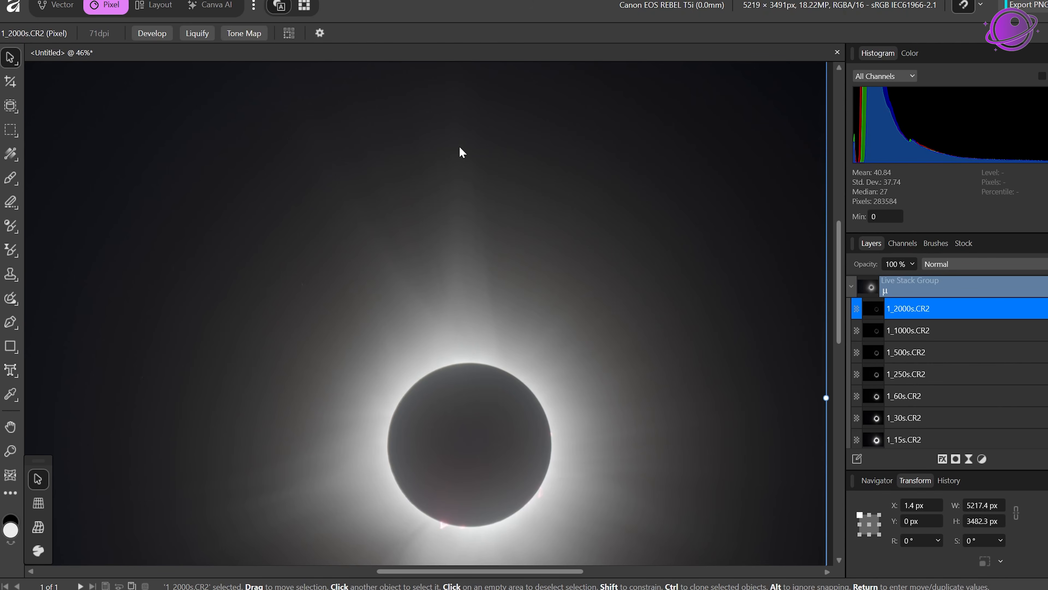
{"action": "scroll", "coordinate": [506, 419], "scroll_direction": "down", "scroll_amount": 5}
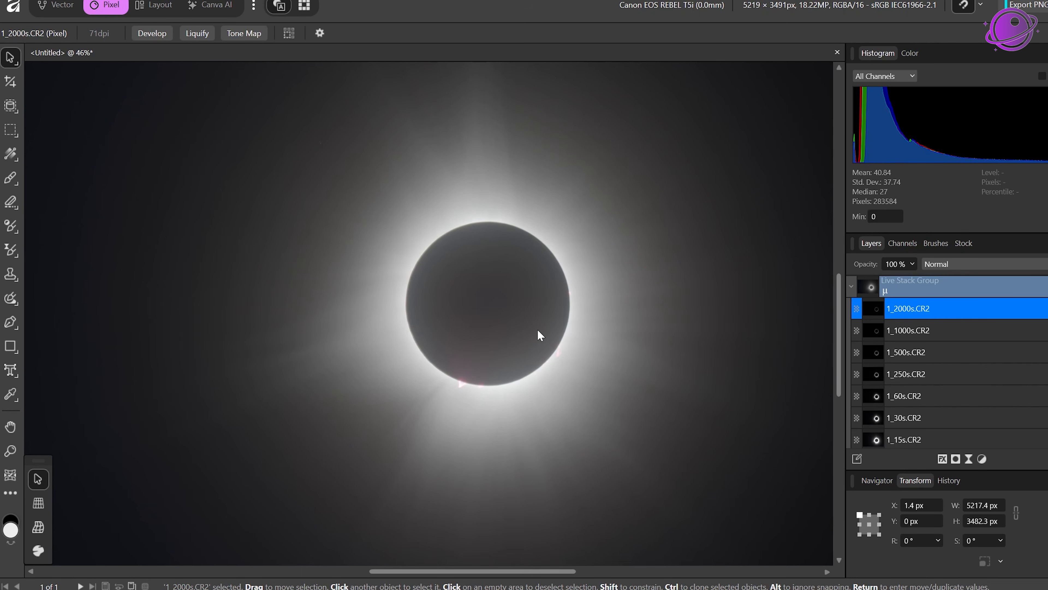
{"action": "scroll", "coordinate": [537, 330], "scroll_direction": "down", "scroll_amount": 2}
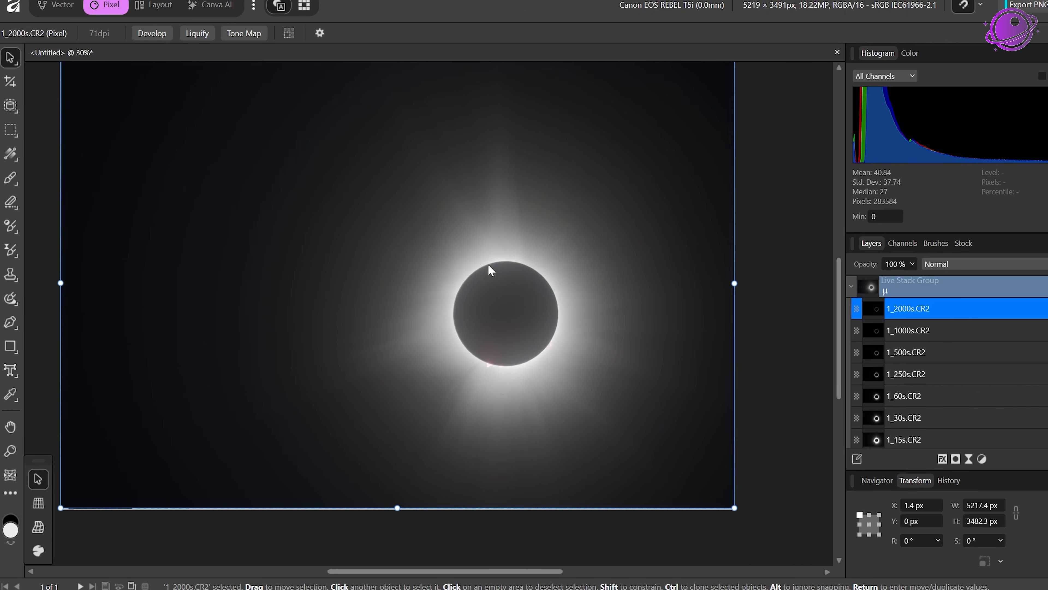
{"action": "left_click_drag", "start_coordinate": [513, 219], "coordinate": [550, 250]}
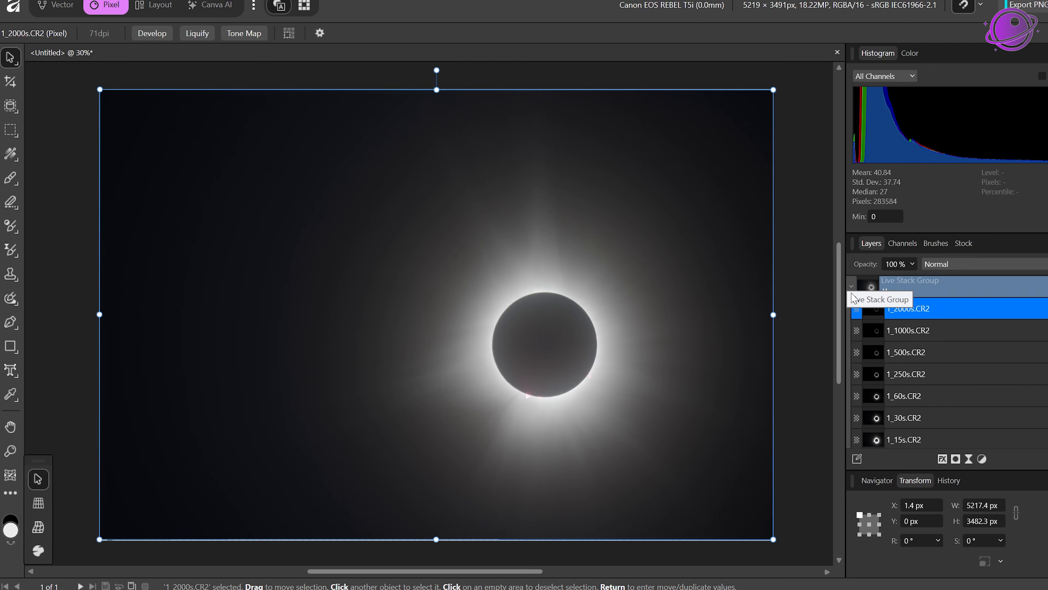
Step: Collapse the Live Stack Group and crop the image to about 3484 x 2936 px, keeping the eclipse centred
{"action": "left_click", "coordinate": [851, 288]}
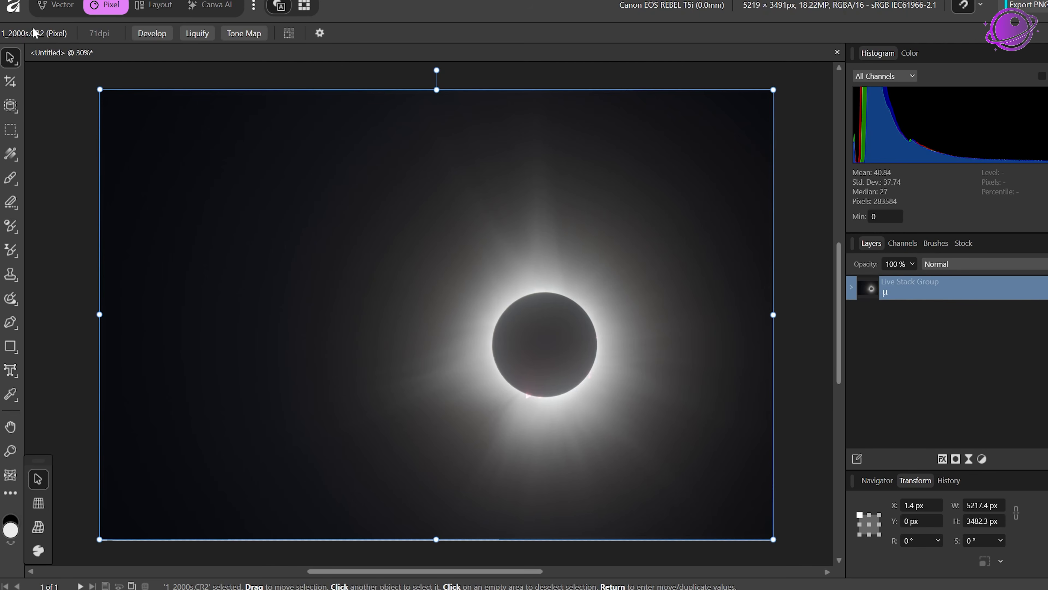
{"action": "left_click", "coordinate": [12, 83]}
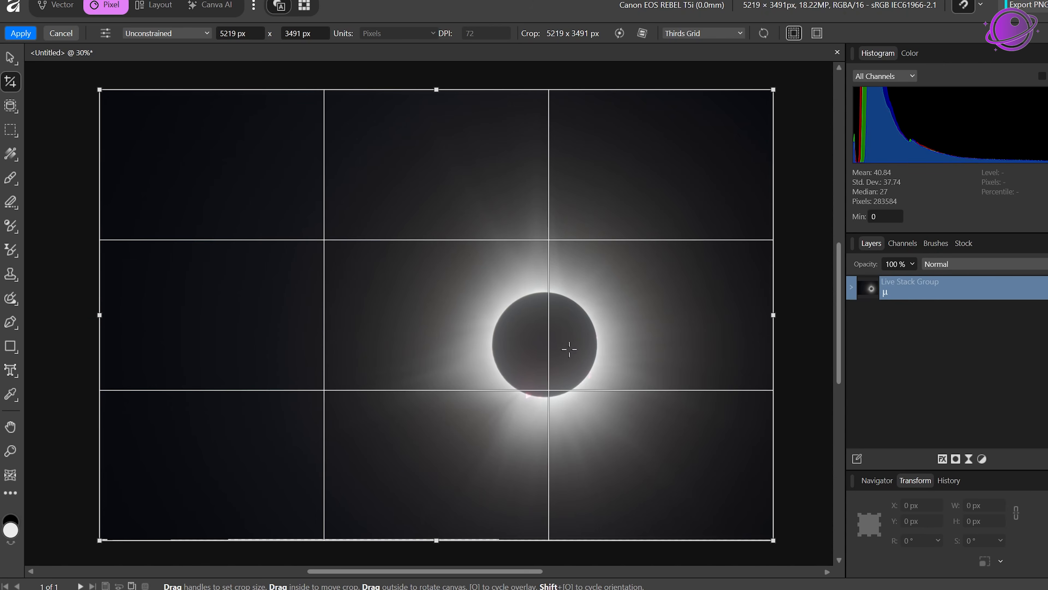
{"action": "left_click_drag", "start_coordinate": [99, 90], "coordinate": [312, 148]}
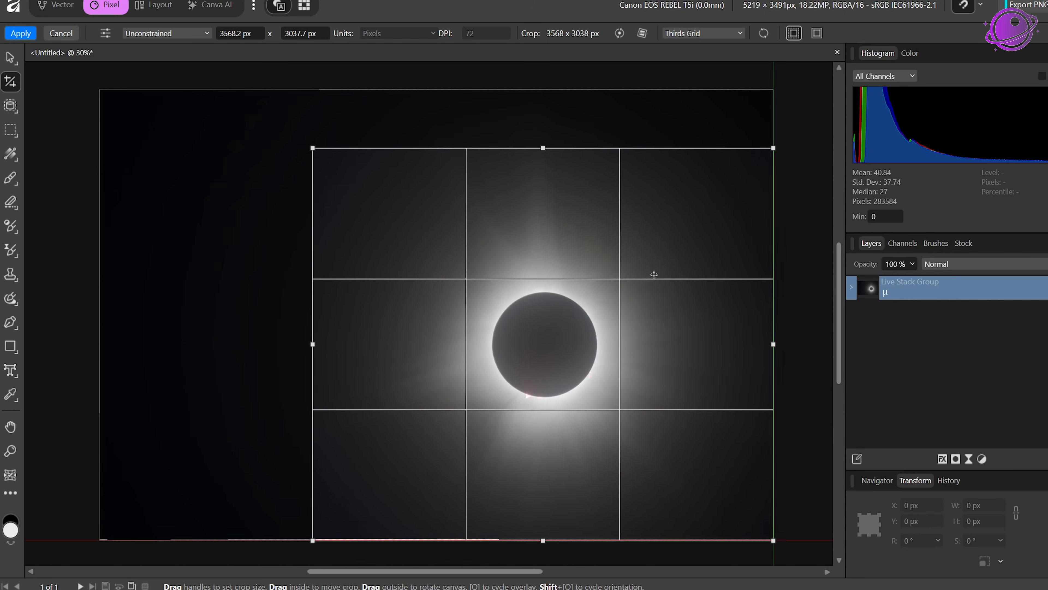
{"action": "left_click_drag", "start_coordinate": [654, 274], "coordinate": [653, 273]}
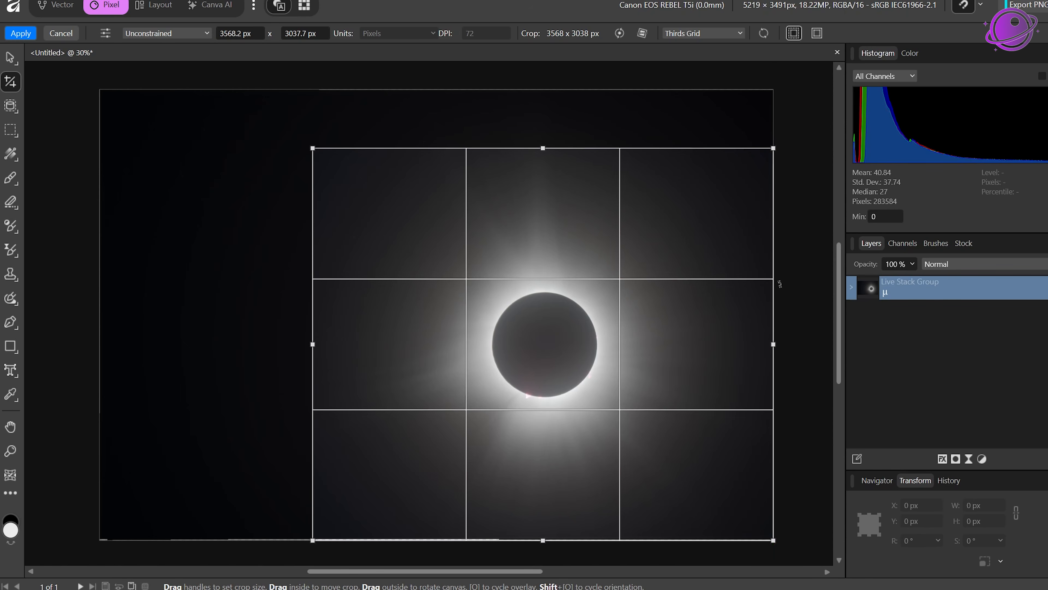
{"action": "left_click_drag", "start_coordinate": [720, 273], "coordinate": [715, 270]}
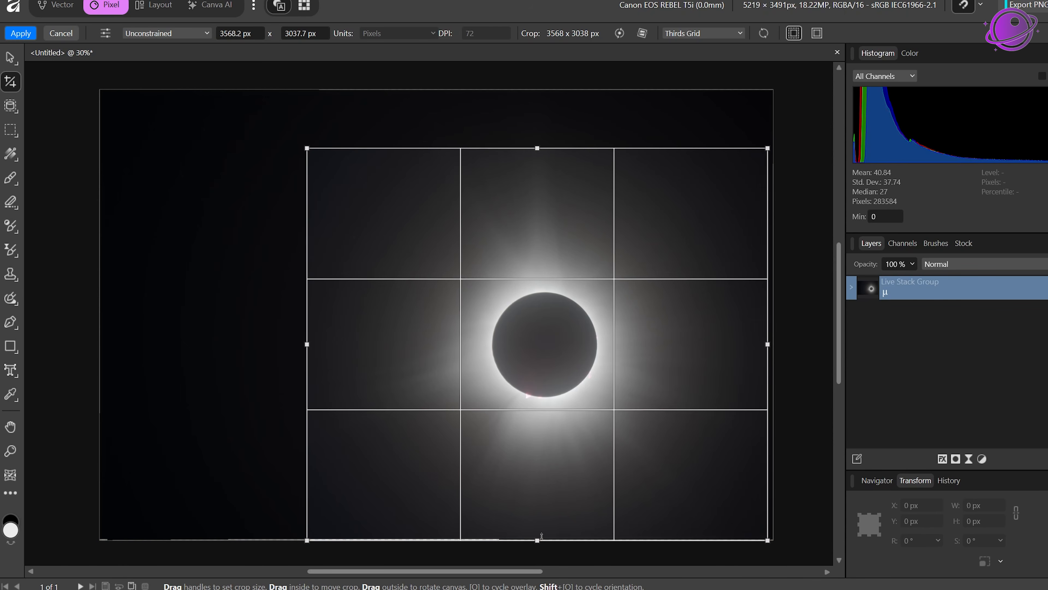
{"action": "left_click_drag", "start_coordinate": [541, 535], "coordinate": [541, 530]}
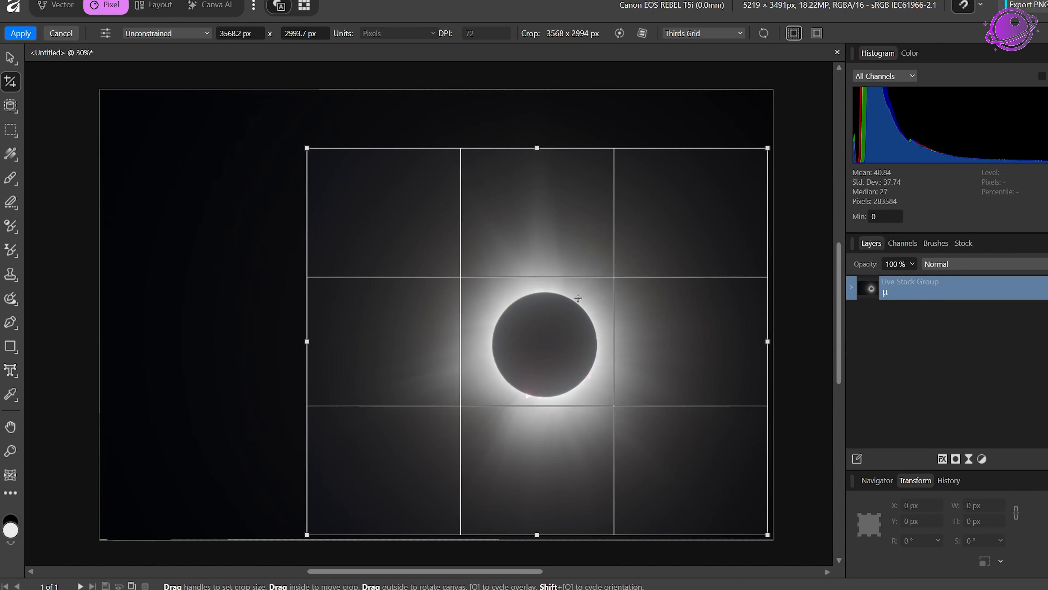
{"action": "mouse_move", "coordinate": [537, 146]}
{"action": "left_mouse_down"}
{"action": "mouse_move", "coordinate": [536, 129]}
{"action": "mouse_move", "coordinate": [536, 143]}
{"action": "left_mouse_up"}
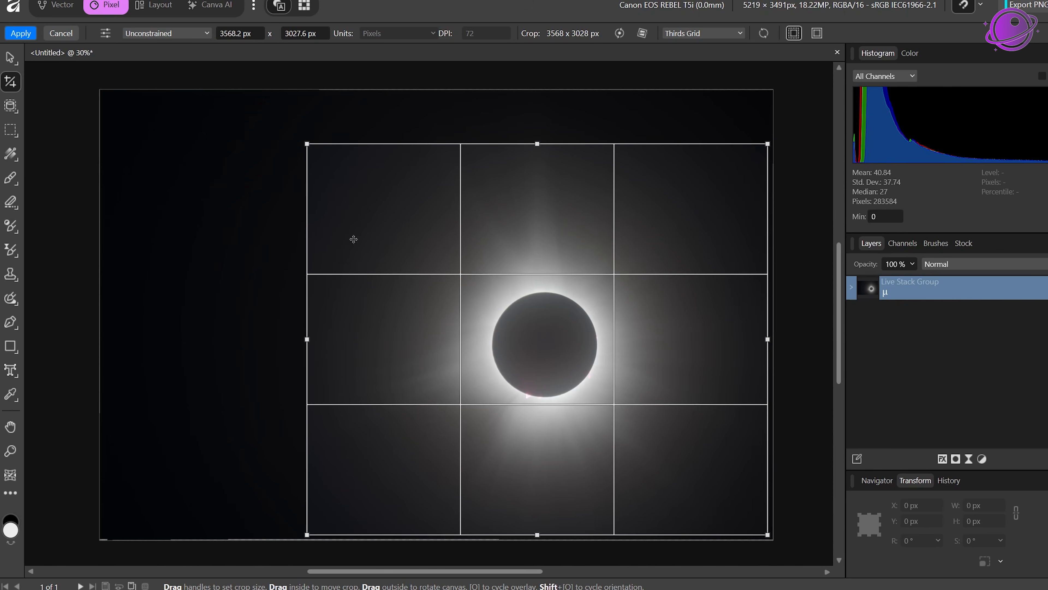
{"action": "left_click_drag", "start_coordinate": [569, 228], "coordinate": [574, 234]}
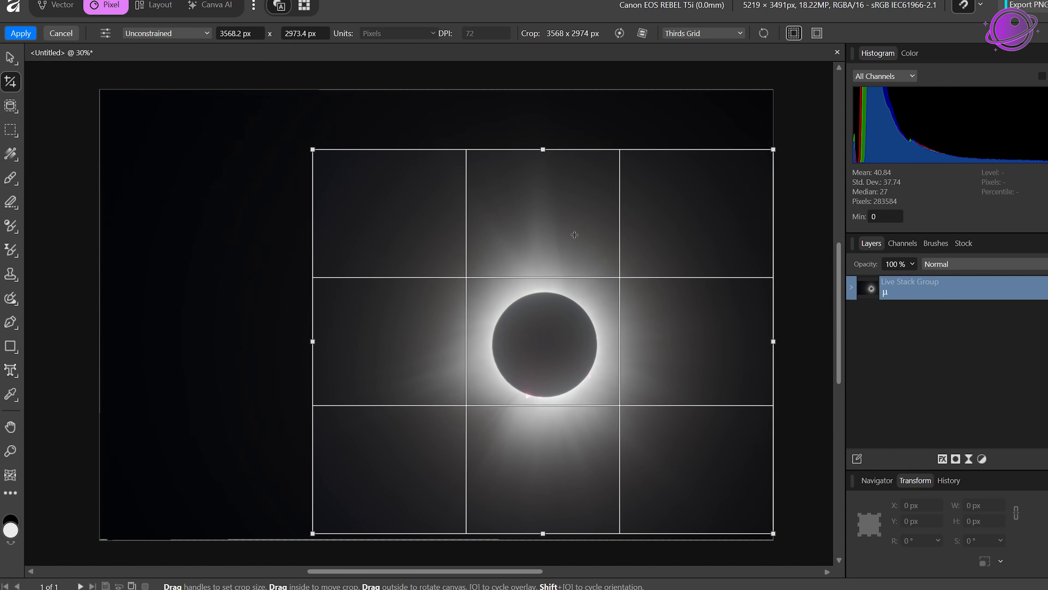
{"action": "left_click_drag", "start_coordinate": [773, 342], "coordinate": [768, 342]}
{"action": "left_click_drag", "start_coordinate": [533, 149], "coordinate": [533, 154]}
{"action": "left_click_drag", "start_coordinate": [312, 343], "coordinate": [318, 343]}
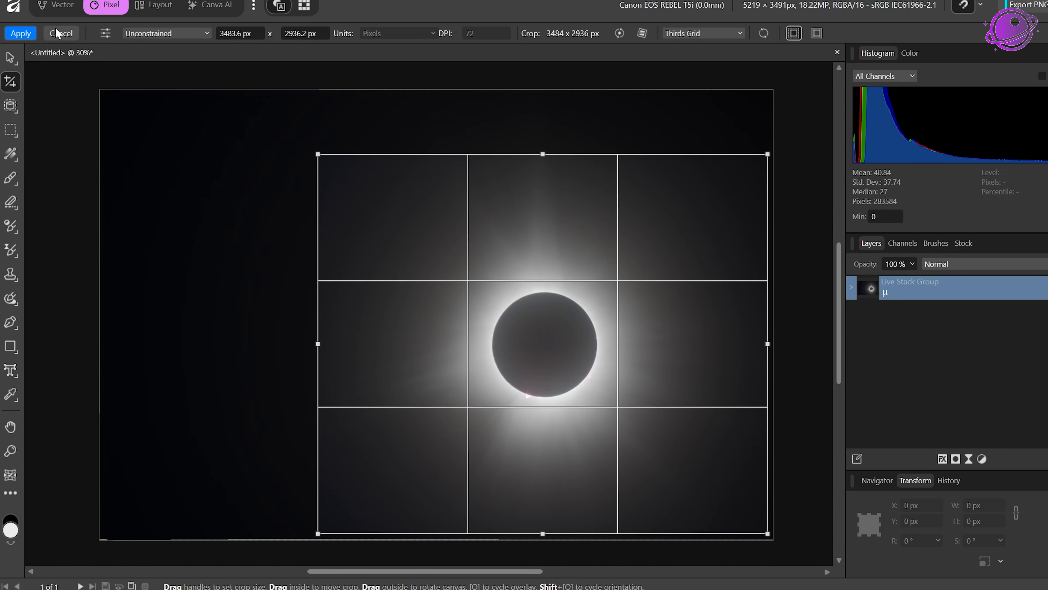
{"action": "left_click", "coordinate": [20, 33]}
Step: Export the cropped image as a TIFF RGB 8-bit file into the April 8 2024 Eclipse Tutorial folder
{"action": "key", "text": "h"}
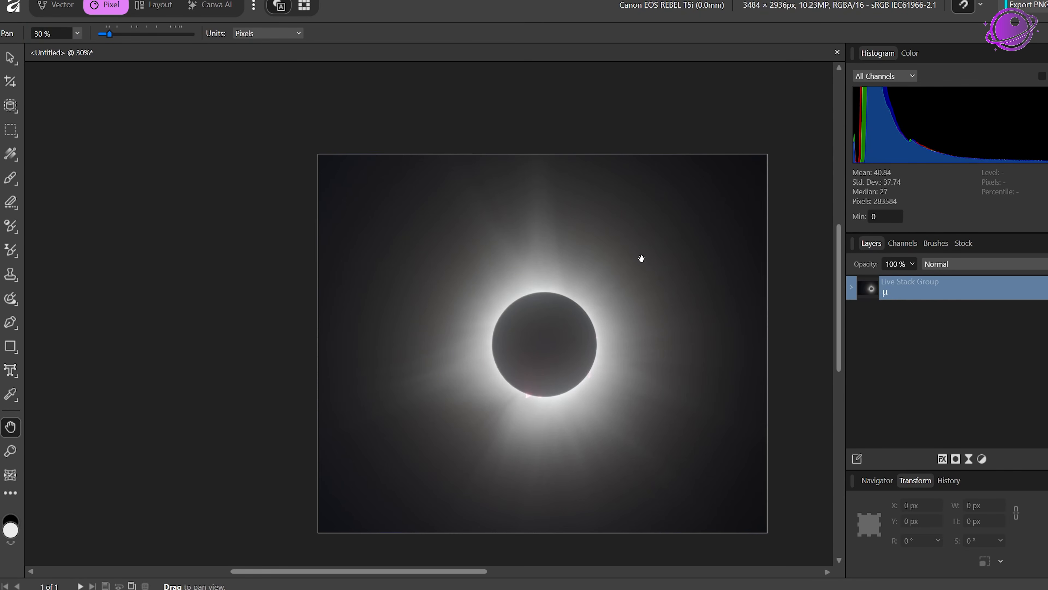
{"action": "left_click_drag", "start_coordinate": [642, 259], "coordinate": [550, 204]}
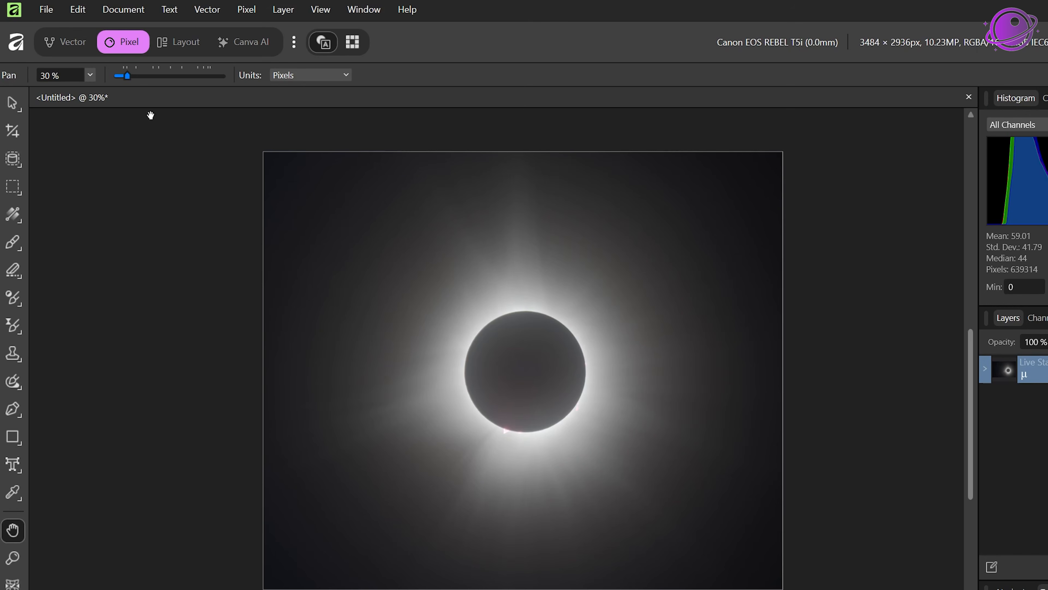
{"action": "left_click", "coordinate": [47, 9]}
{"action": "mouse_move", "coordinate": [81, 439]}
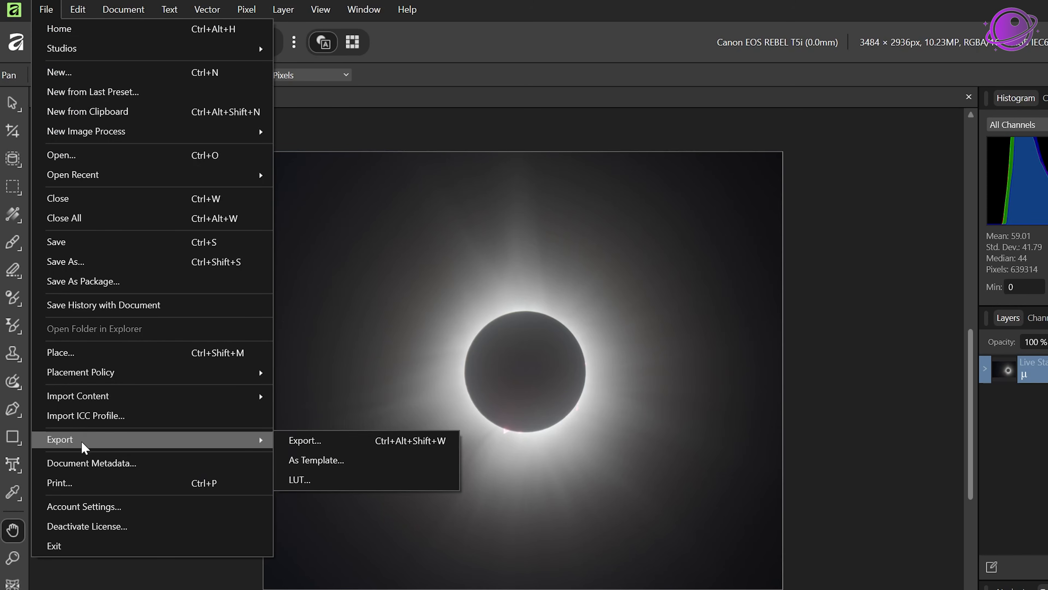
{"action": "left_click", "coordinate": [320, 440]}
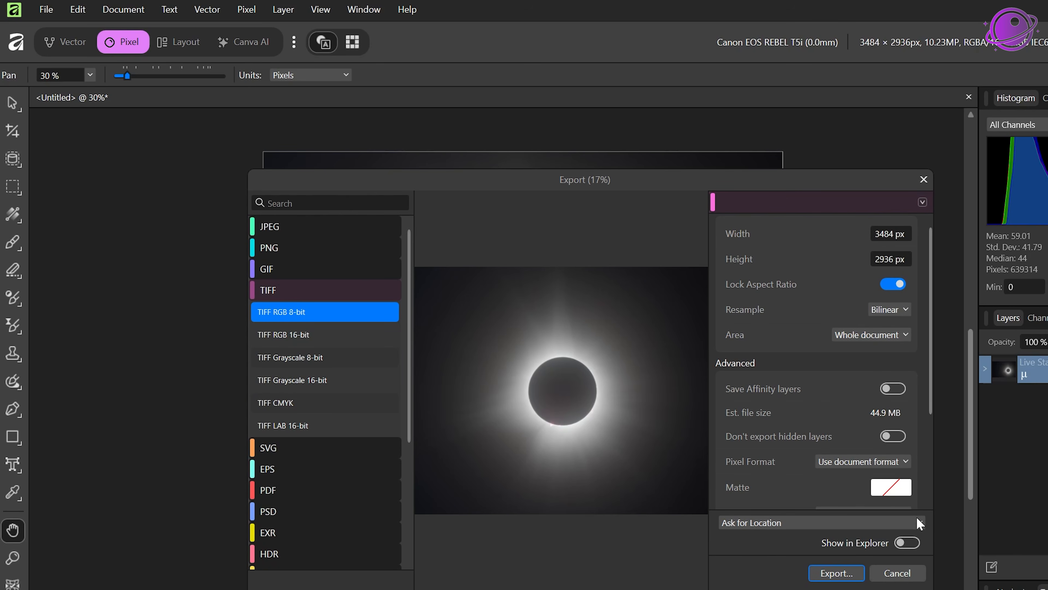
{"action": "left_click", "coordinate": [837, 573]}
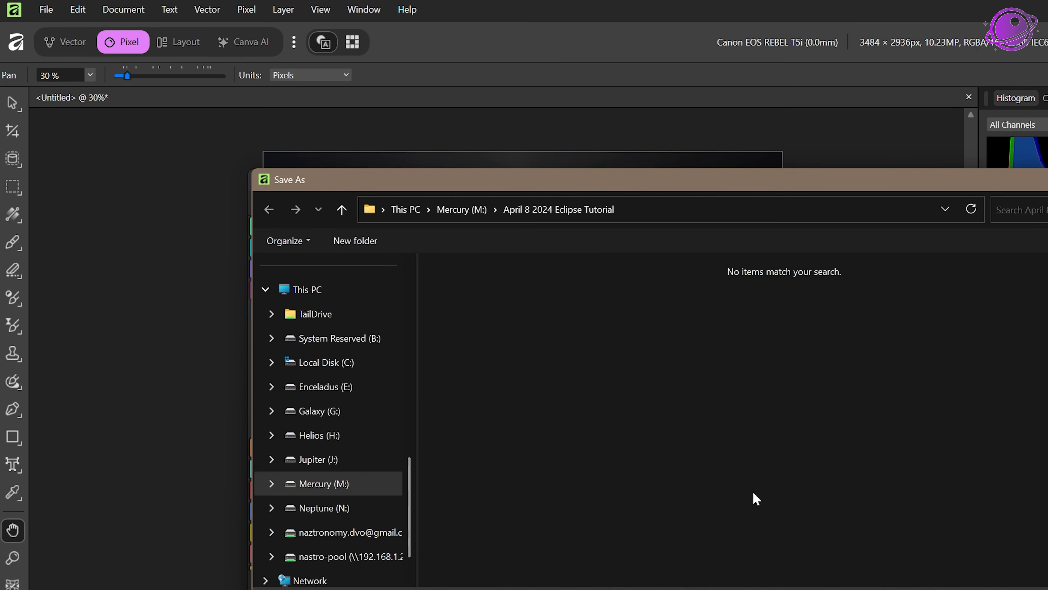
{"action": "left_click_drag", "start_coordinate": [416, 398], "coordinate": [367, 401]}
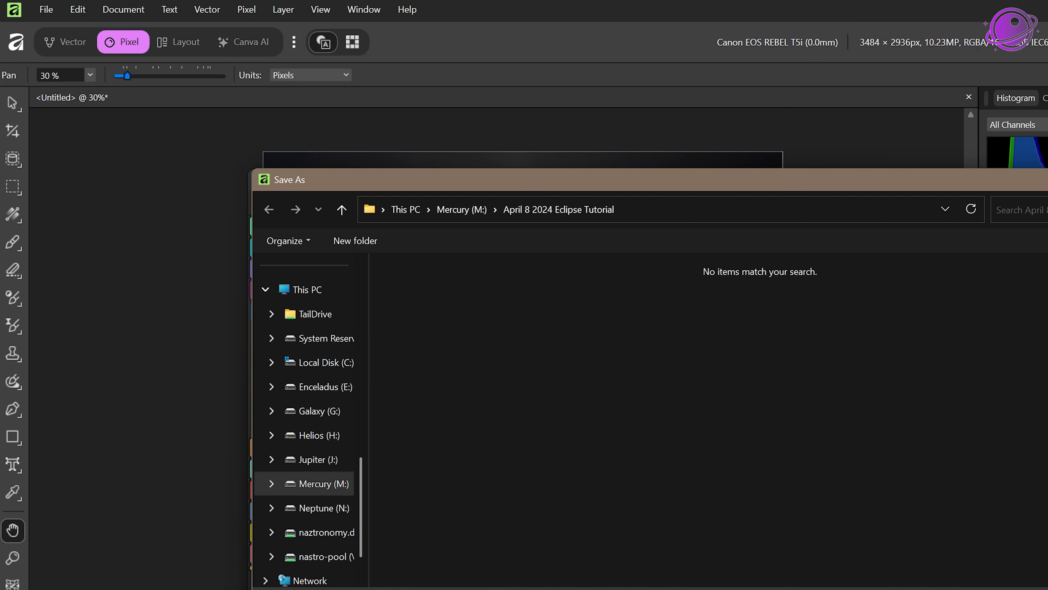
{"action": "key", "text": "Return"}
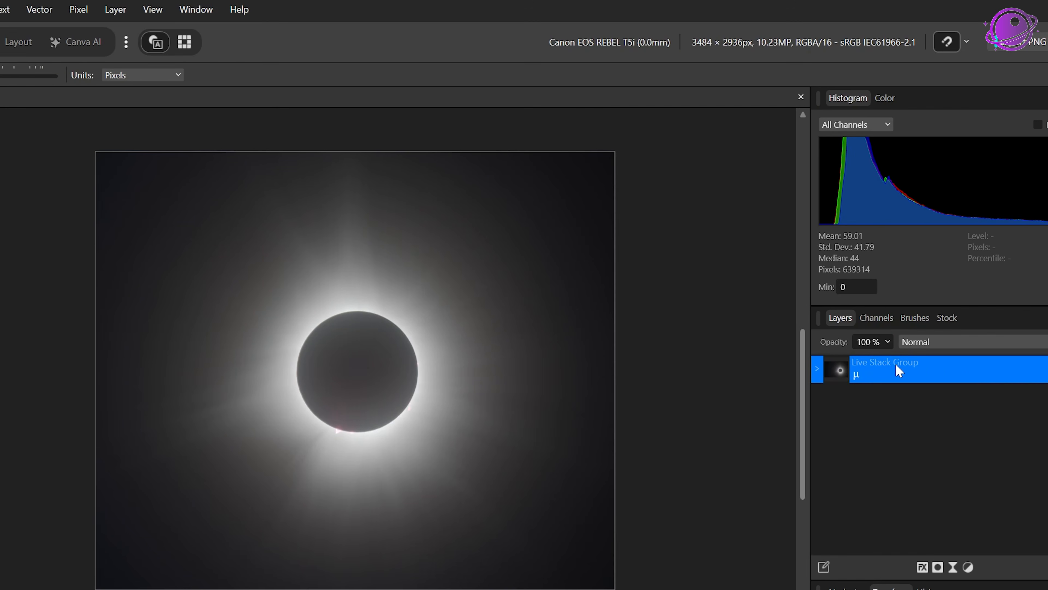
Step: Duplicate the Live Stack Group and rename the copy Blurred
{"action": "right_click", "coordinate": [951, 361]}
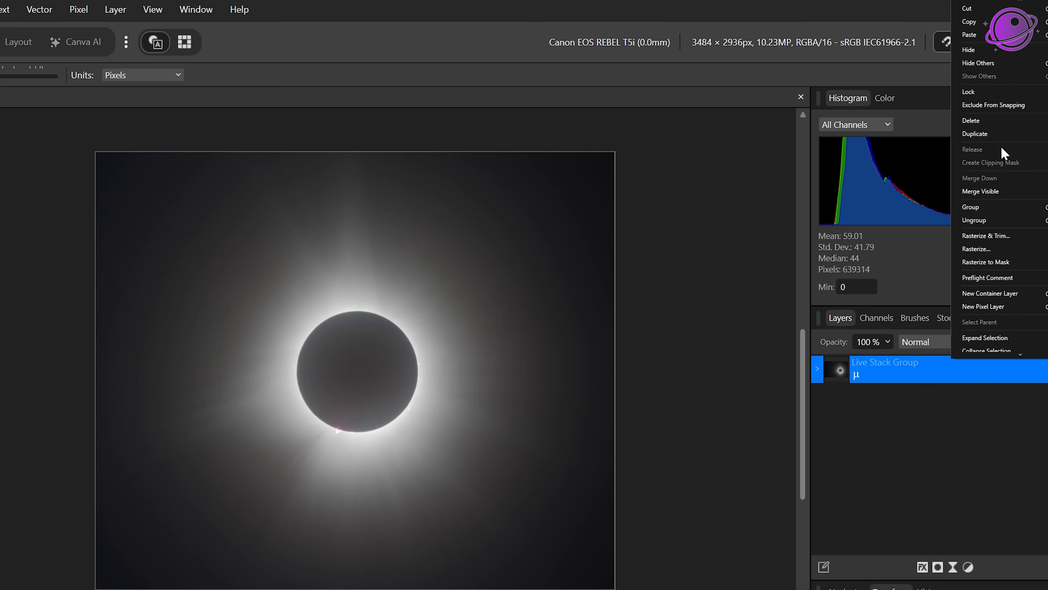
{"action": "left_click", "coordinate": [995, 135]}
{"action": "double_click", "coordinate": [881, 373]}
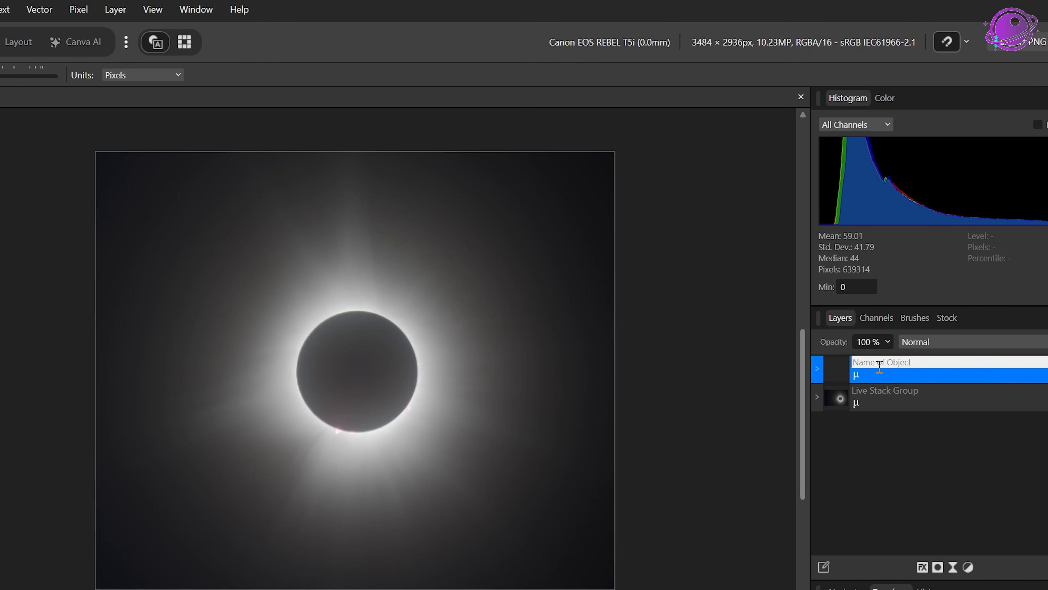
{"action": "type", "text": "Blurre"}
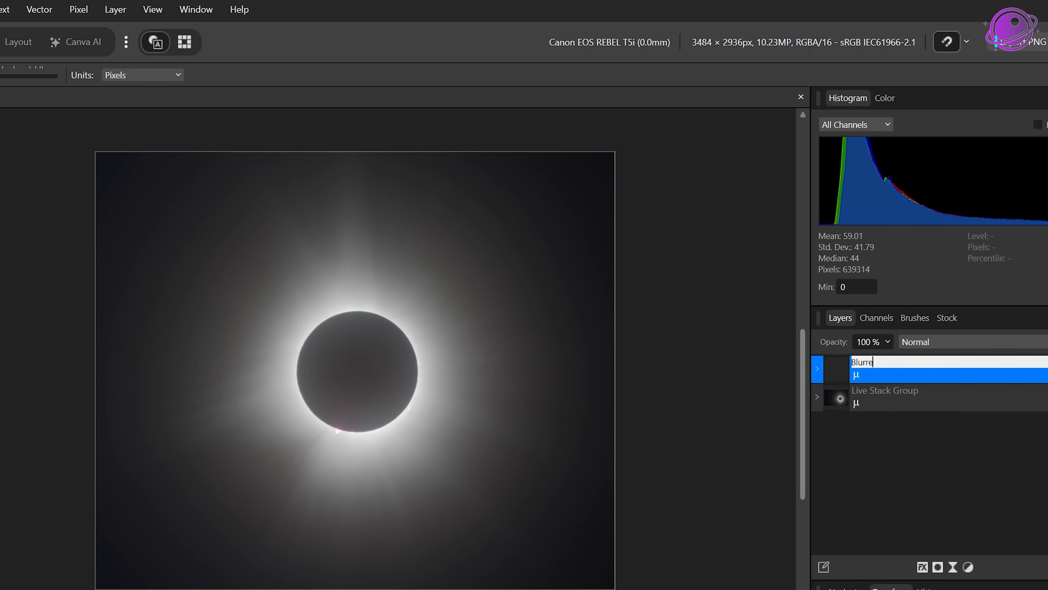
{"action": "type", "text": "d"}
{"action": "key", "text": "Return"}
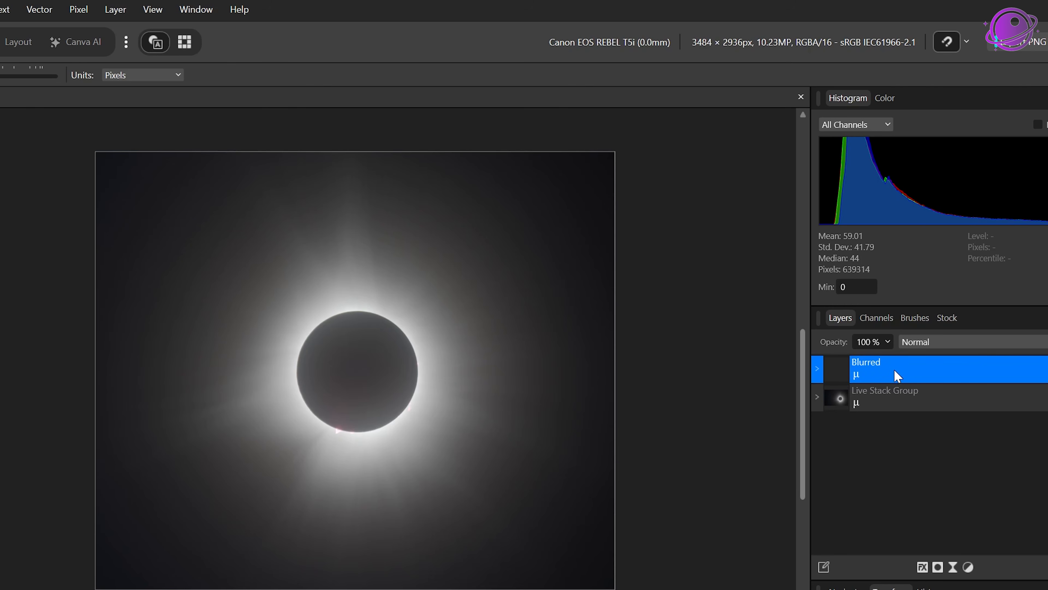
Step: Rasterize the Blurred layer
{"action": "right_click", "coordinate": [895, 369]}
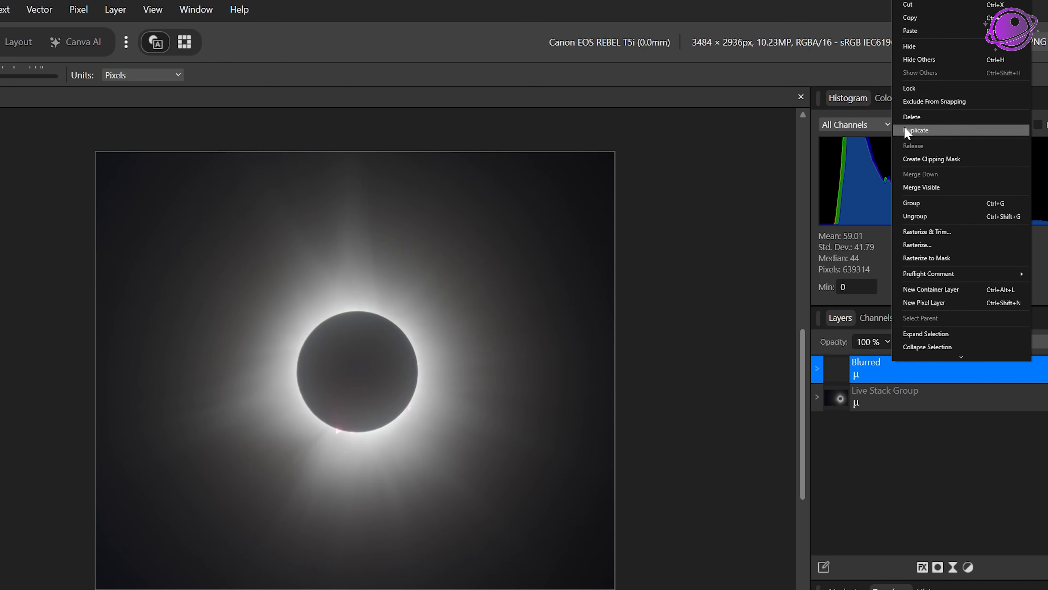
{"action": "left_click", "coordinate": [934, 245]}
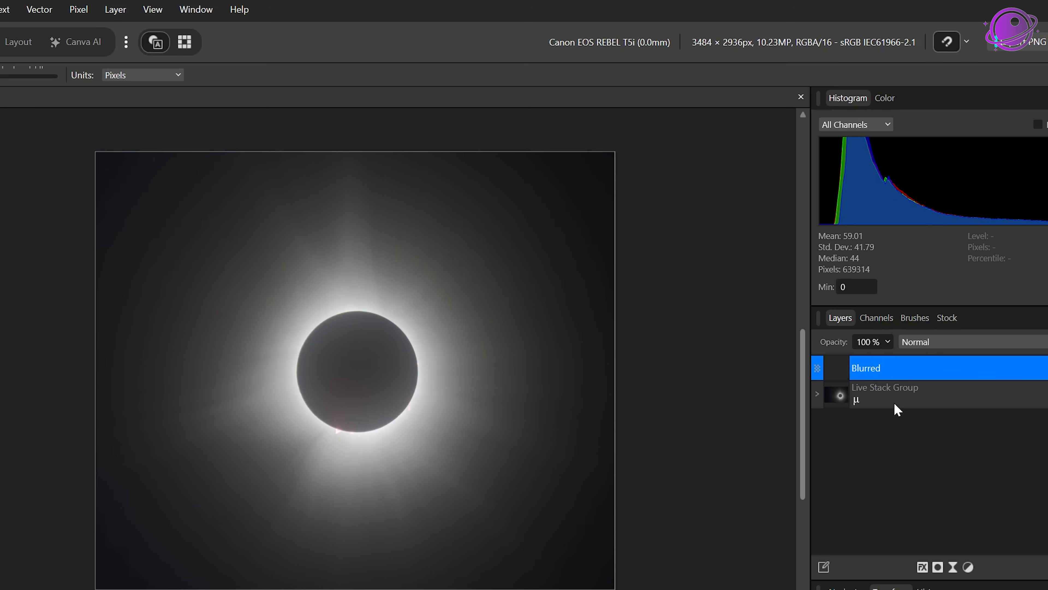
{"action": "double_click", "coordinate": [908, 367]}
{"action": "left_click", "coordinate": [486, 532]}
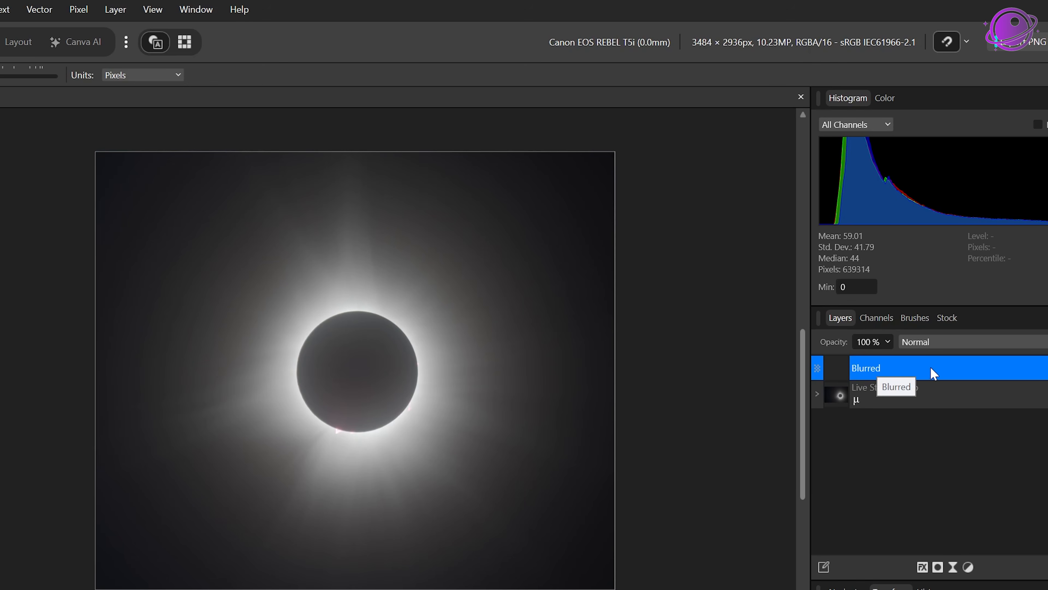
{"action": "double_click", "coordinate": [913, 363]}
{"action": "left_click", "coordinate": [208, 164]}
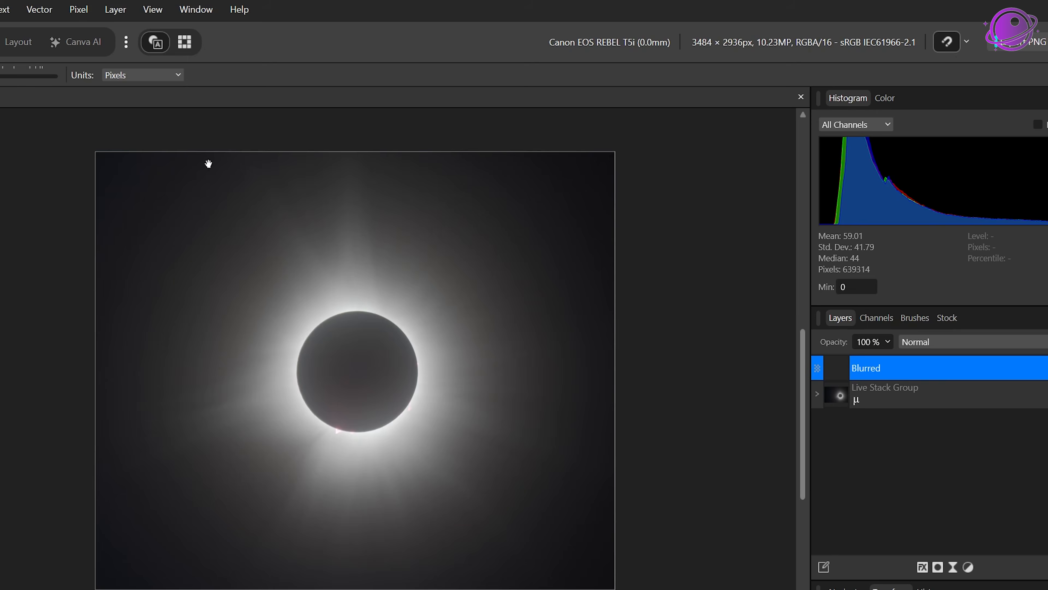
Step: Apply a Radial Blur to the Blurred layer with an angle of 25.2°
{"action": "left_click", "coordinate": [71, 11]}
{"action": "mouse_move", "coordinate": [88, 29]}
{"action": "mouse_move", "coordinate": [406, 56]}
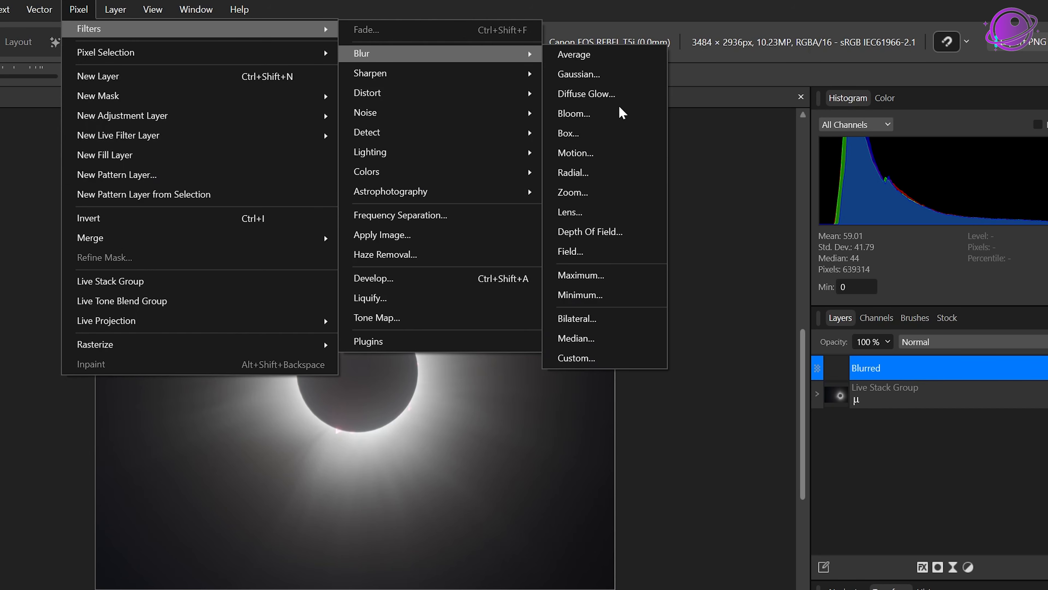
{"action": "left_click", "coordinate": [609, 173]}
{"action": "left_click_drag", "start_coordinate": [719, 434], "coordinate": [701, 370]}
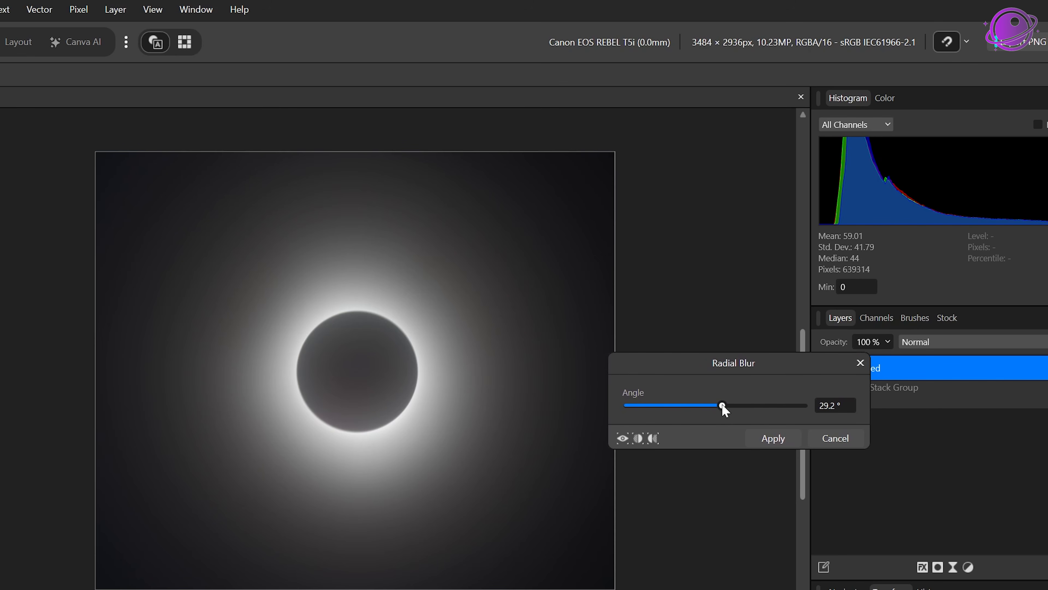
{"action": "left_click_drag", "start_coordinate": [723, 408], "coordinate": [806, 407]}
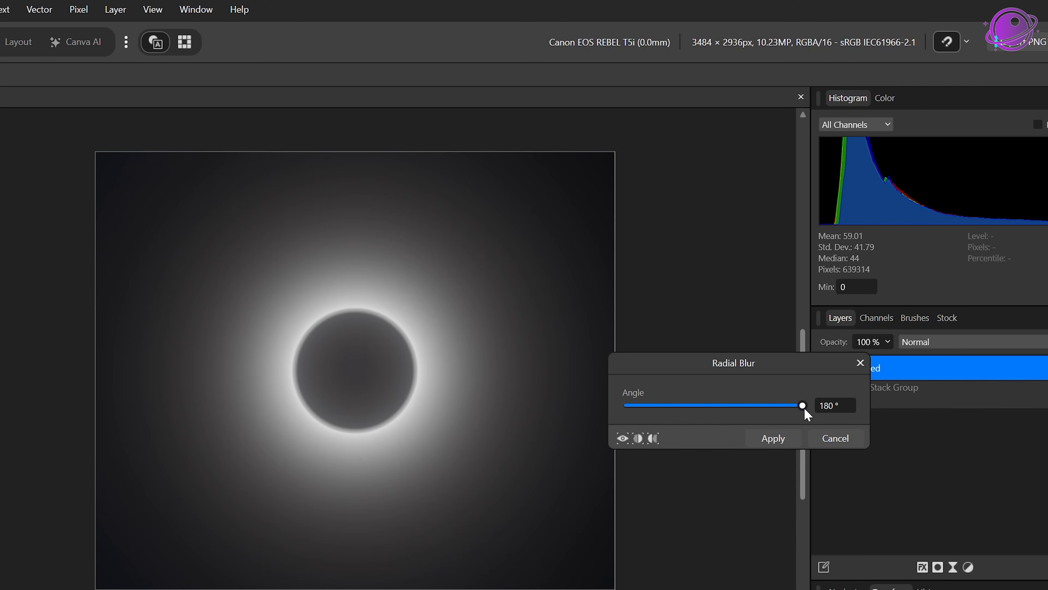
{"action": "left_click_drag", "start_coordinate": [802, 408], "coordinate": [713, 407]}
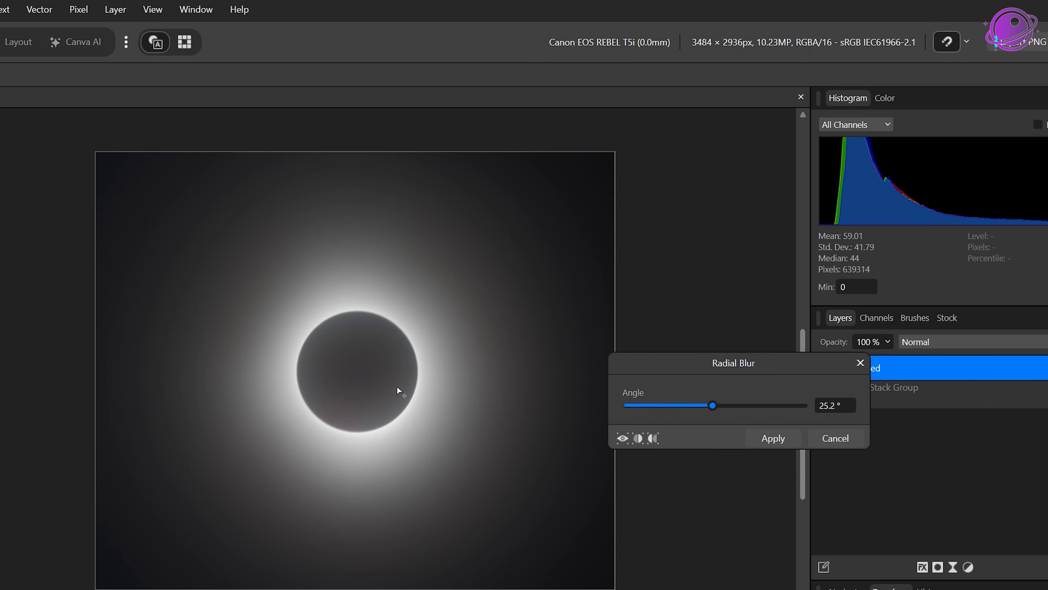
{"action": "scroll", "coordinate": [349, 288], "scroll_direction": "up", "scroll_amount": 2}
{"action": "scroll", "coordinate": [372, 268], "scroll_direction": "up", "scroll_amount": 1}
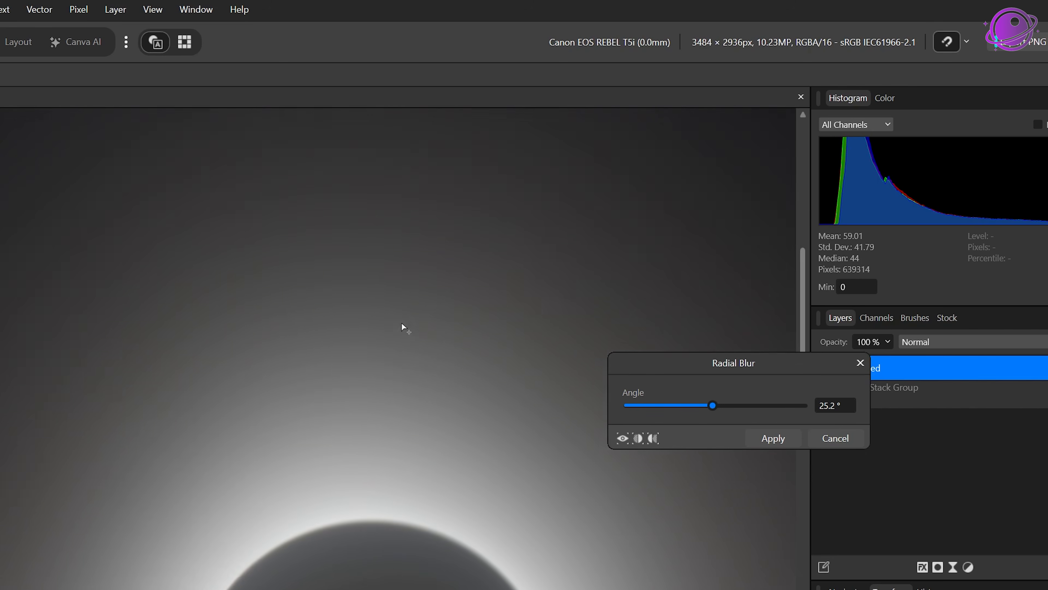
{"action": "scroll", "coordinate": [409, 372], "scroll_direction": "up", "scroll_amount": 1}
{"action": "scroll", "coordinate": [413, 400], "scroll_direction": "down", "scroll_amount": 3}
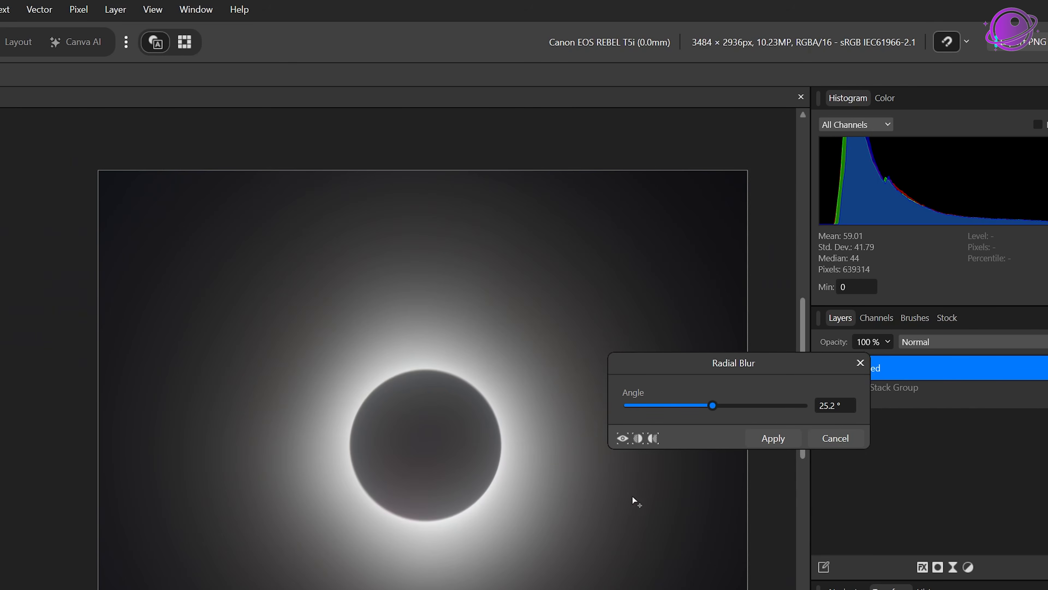
{"action": "left_click_drag", "start_coordinate": [512, 456], "coordinate": [442, 422]}
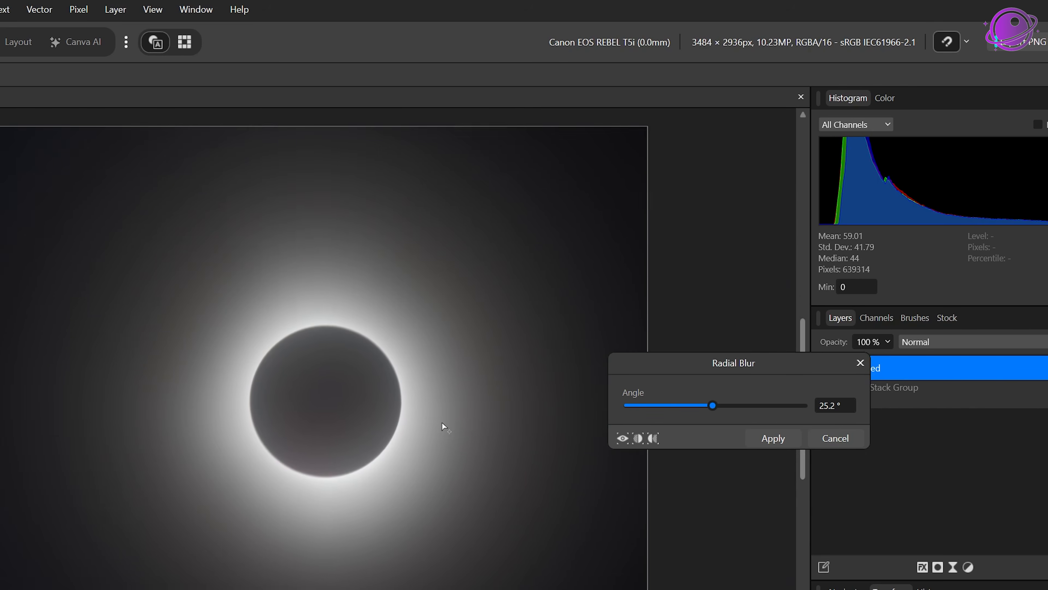
{"action": "left_click", "coordinate": [794, 440]}
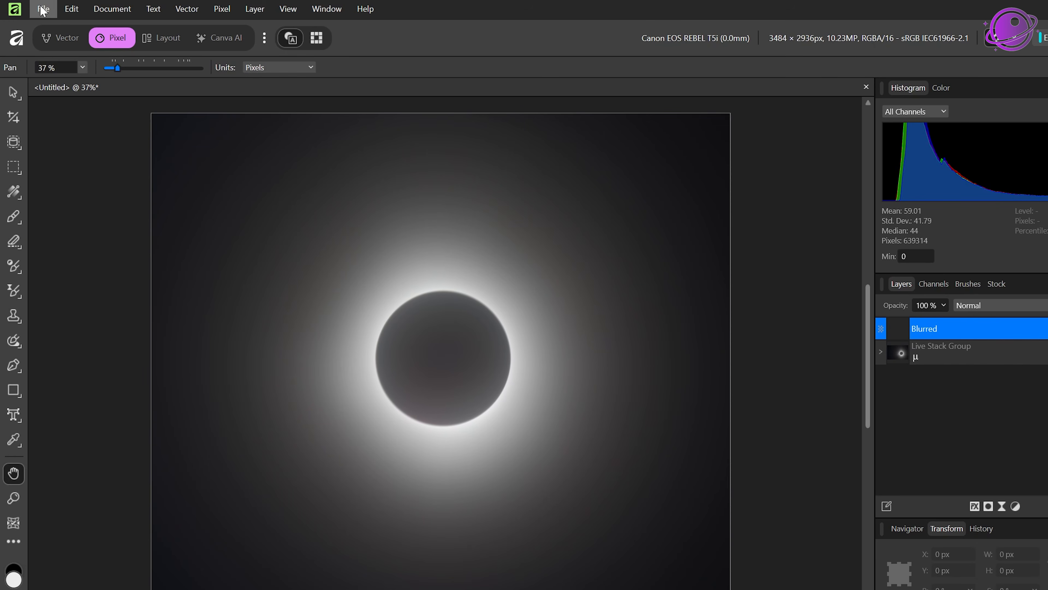
Step: Export the blurred image as a TIFF RGB 8-bit file named Blurred in the same folder
{"action": "left_click", "coordinate": [44, 9]}
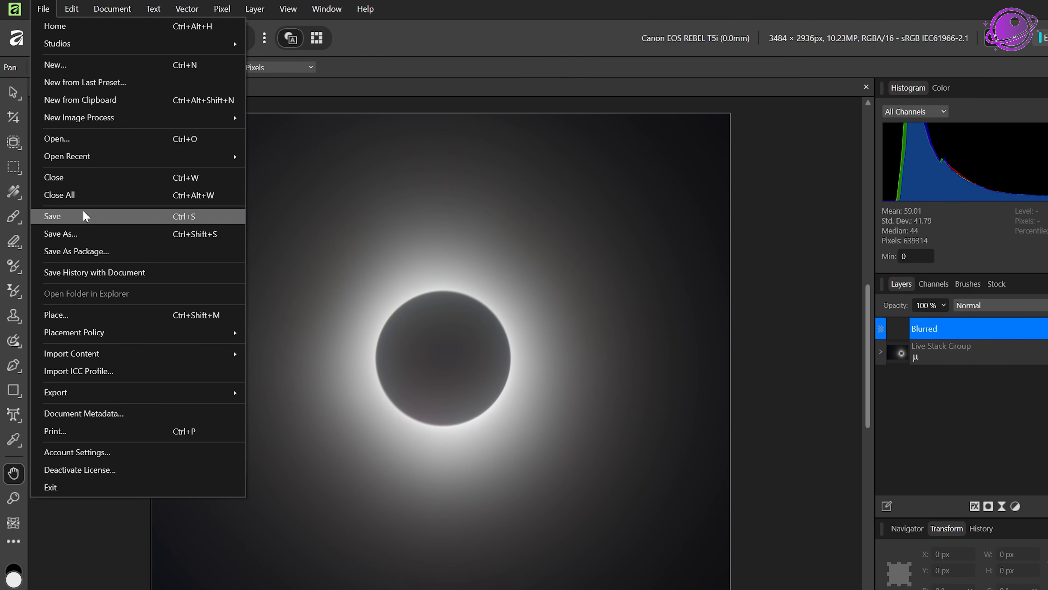
{"action": "mouse_move", "coordinate": [87, 394]}
{"action": "left_click", "coordinate": [300, 395]}
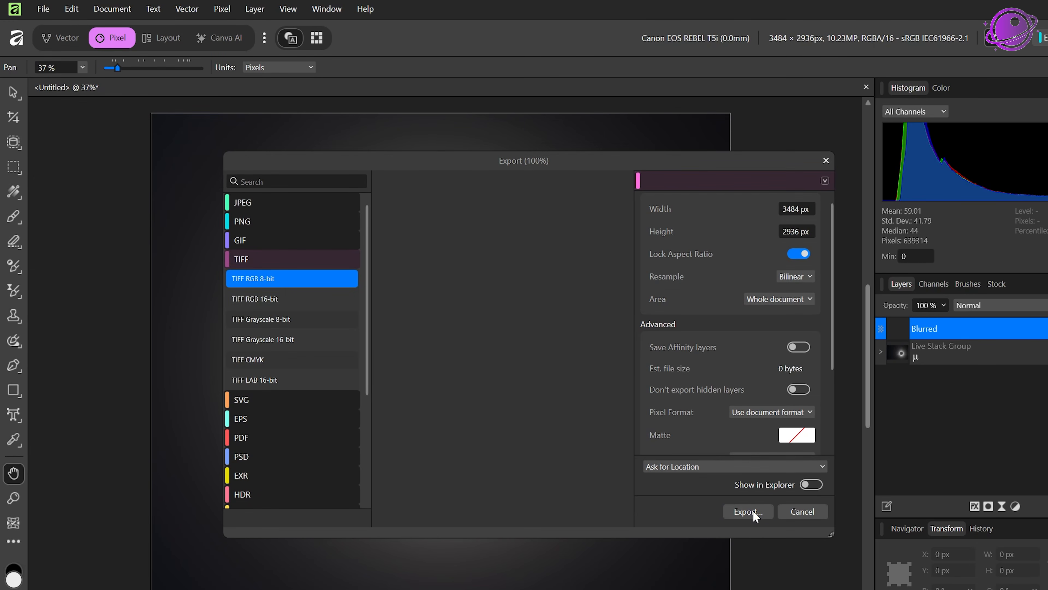
{"action": "left_click", "coordinate": [749, 512]}
{"action": "type", "text": "B"}
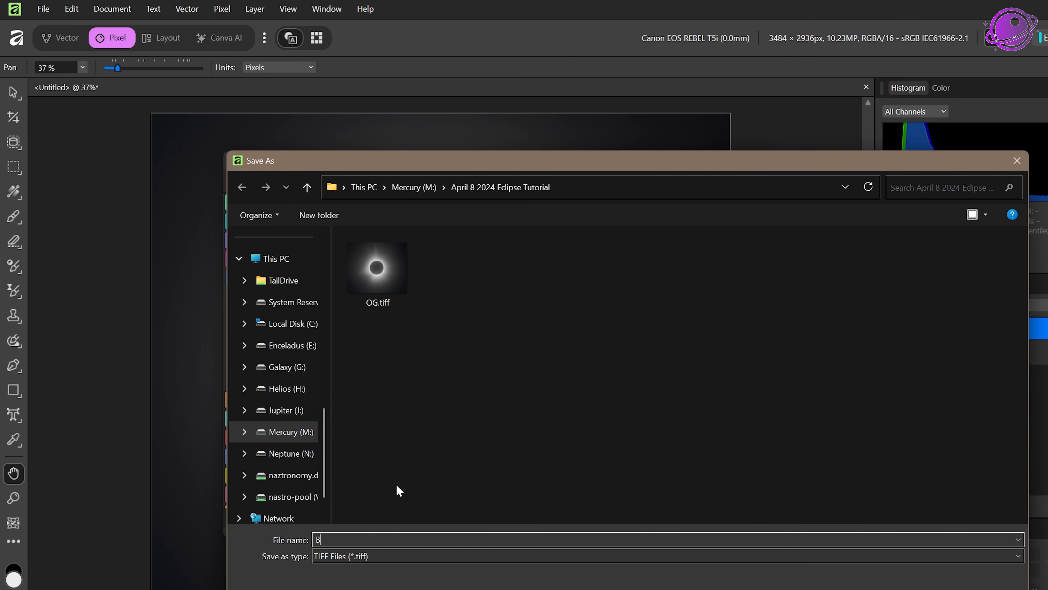
{"action": "type", "text": "lurred"}
{"action": "key", "text": "Return"}
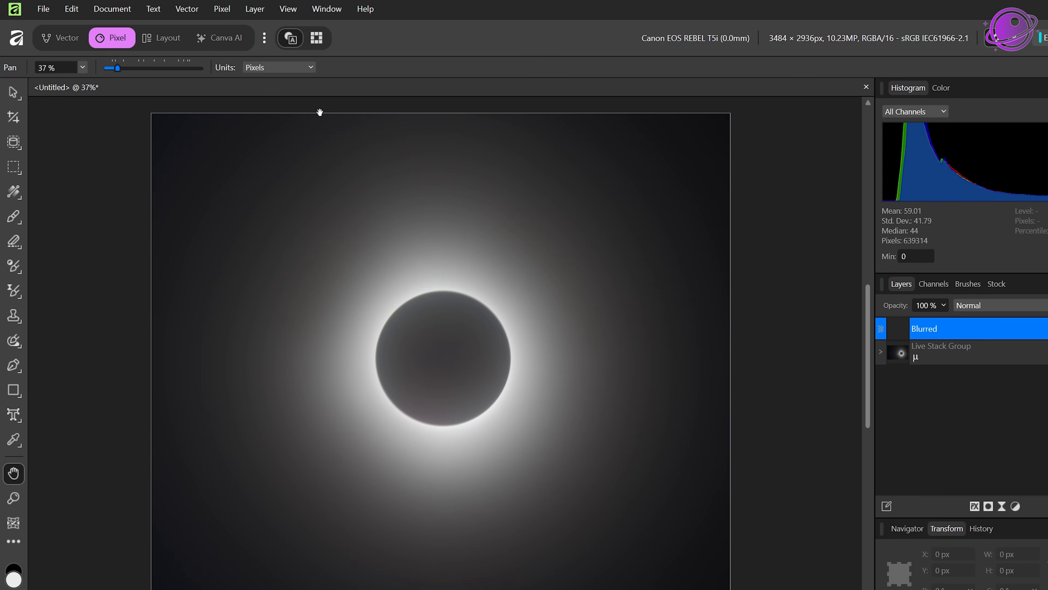
Step: Open the OG.tiff file from the April 8 2024 Eclipse Tutorial folder
{"action": "left_click", "coordinate": [43, 9]}
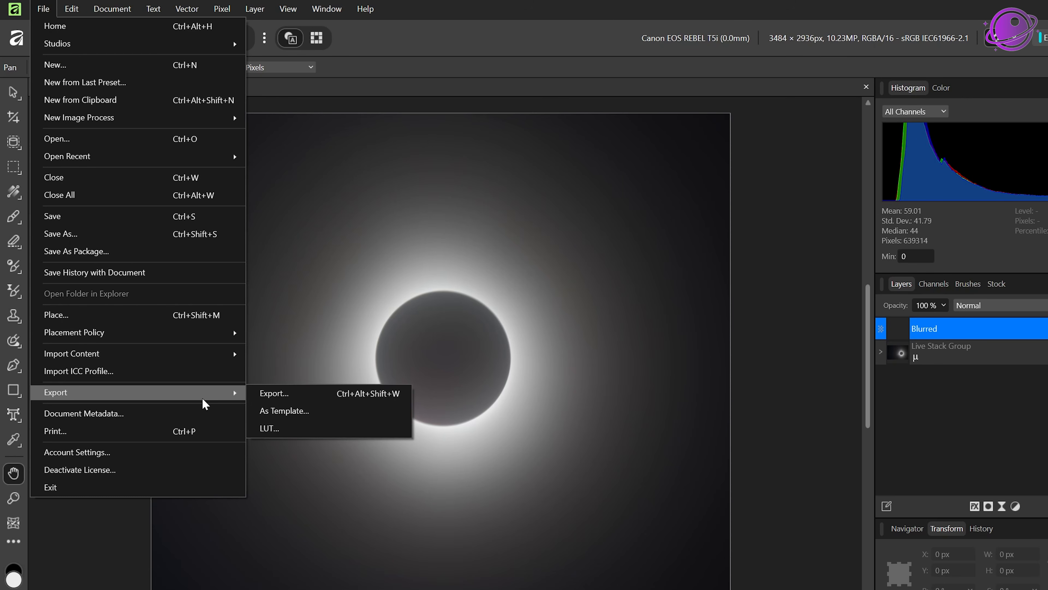
{"action": "left_click", "coordinate": [70, 139]}
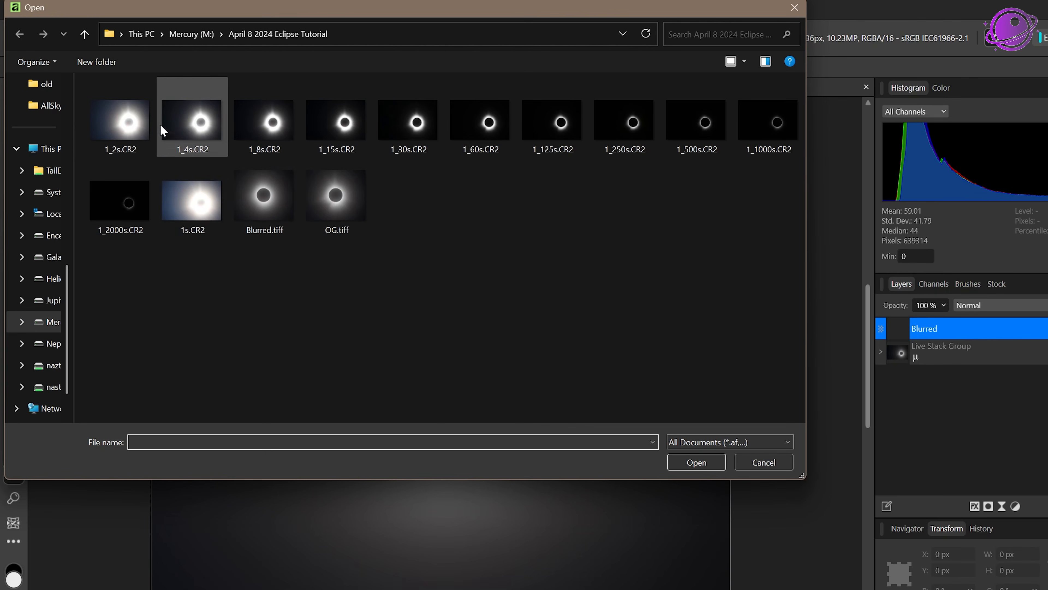
{"action": "left_click", "coordinate": [328, 206]}
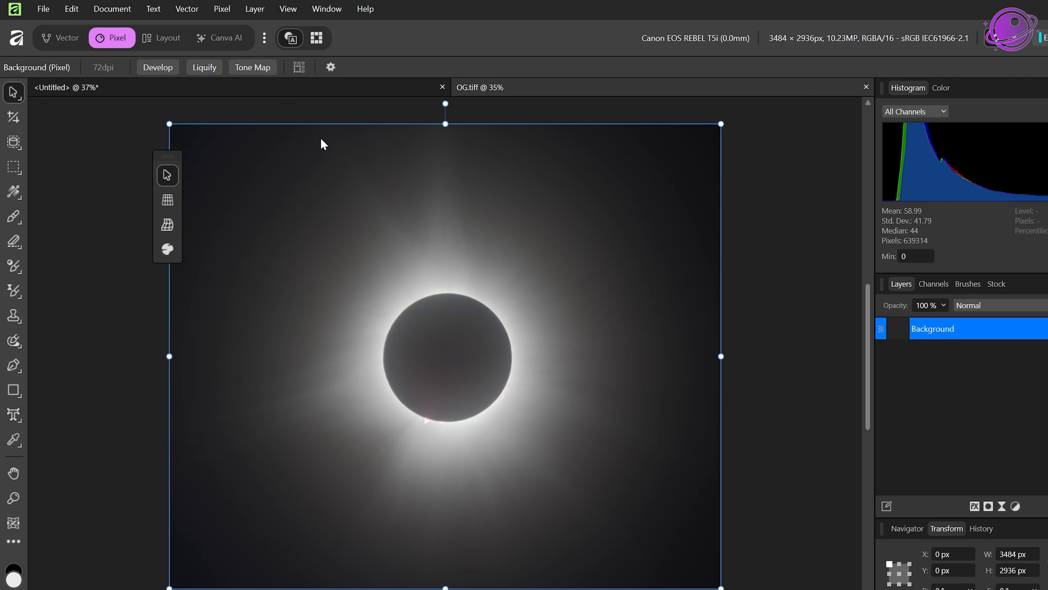
Step: Start Apply Image on the OG image and load Blurred.tiff as the source file
{"action": "left_click_drag", "start_coordinate": [166, 161], "coordinate": [42, 180]}
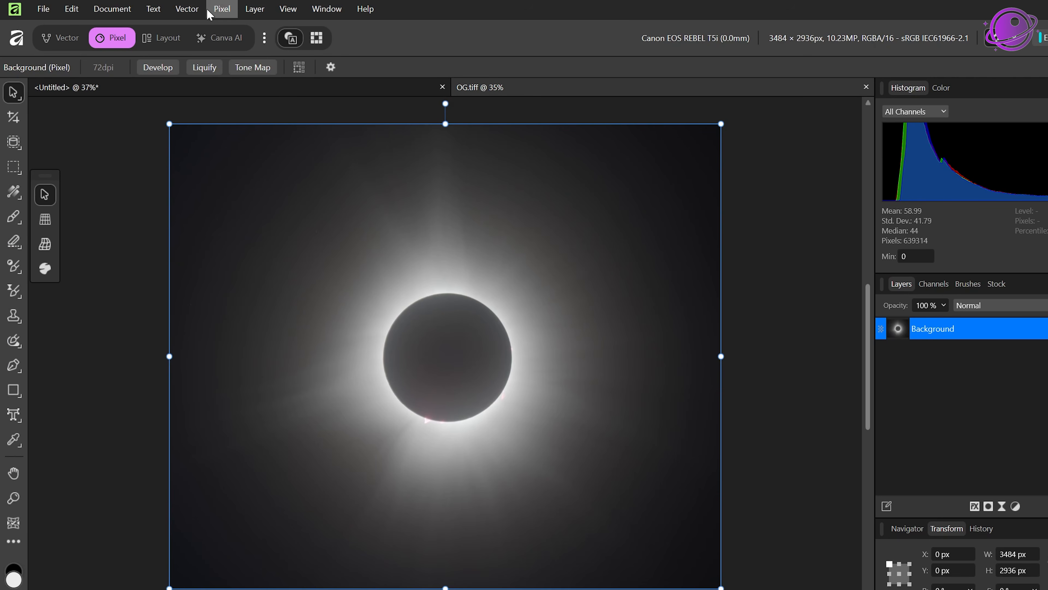
{"action": "left_click", "coordinate": [222, 9]}
{"action": "mouse_move", "coordinate": [234, 30]}
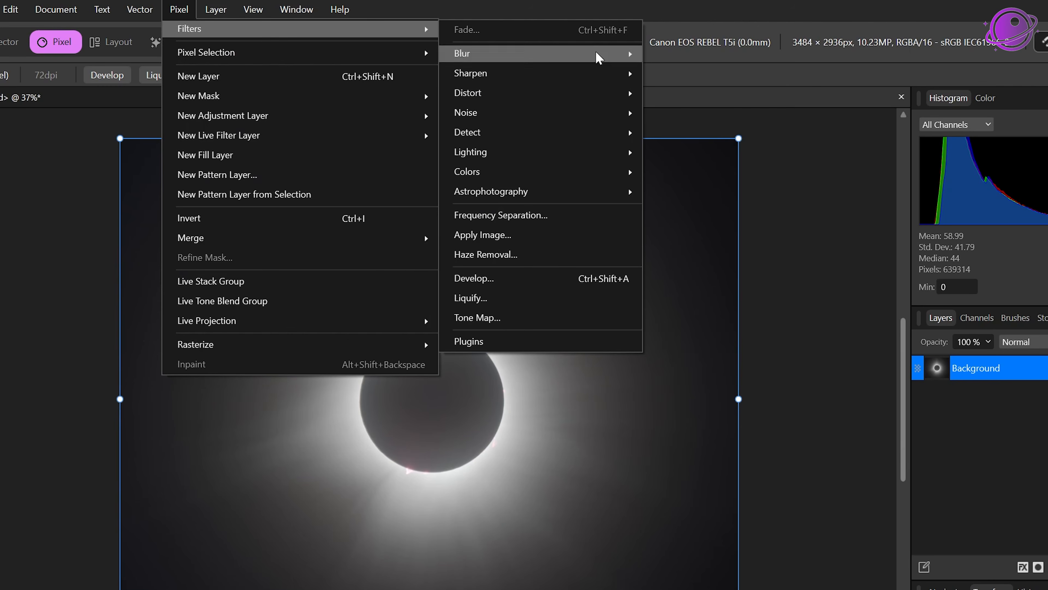
{"action": "left_click", "coordinate": [553, 234]}
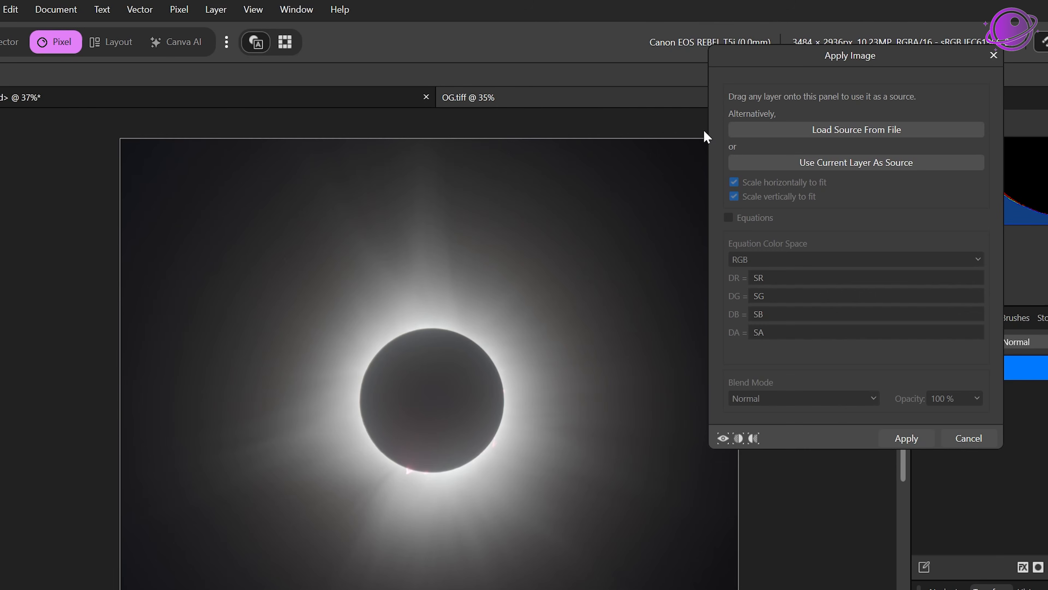
{"action": "left_click_drag", "start_coordinate": [748, 59], "coordinate": [680, 215]}
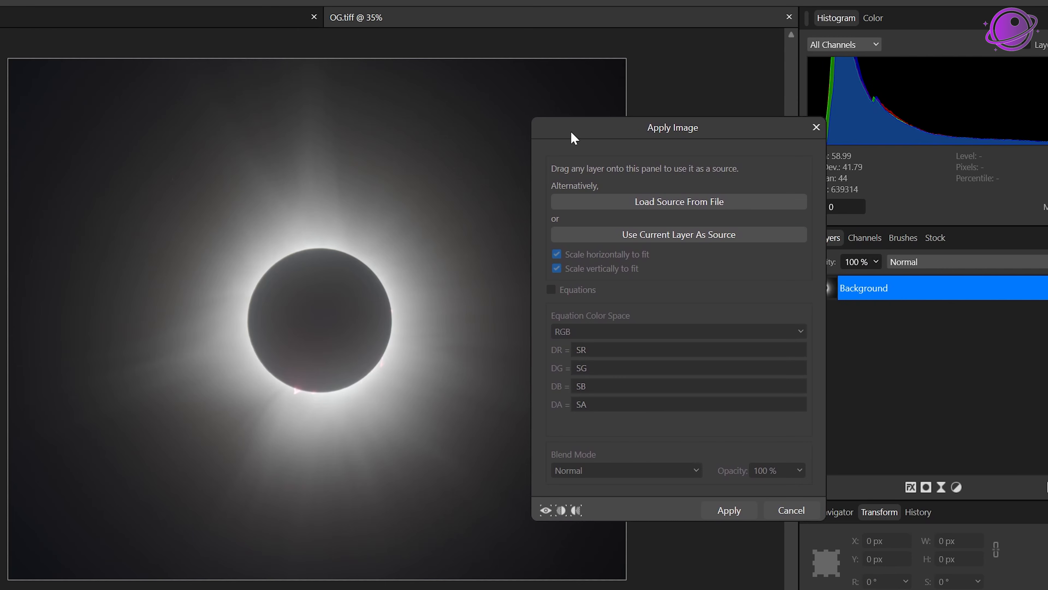
{"action": "left_click_drag", "start_coordinate": [633, 128], "coordinate": [582, 67]}
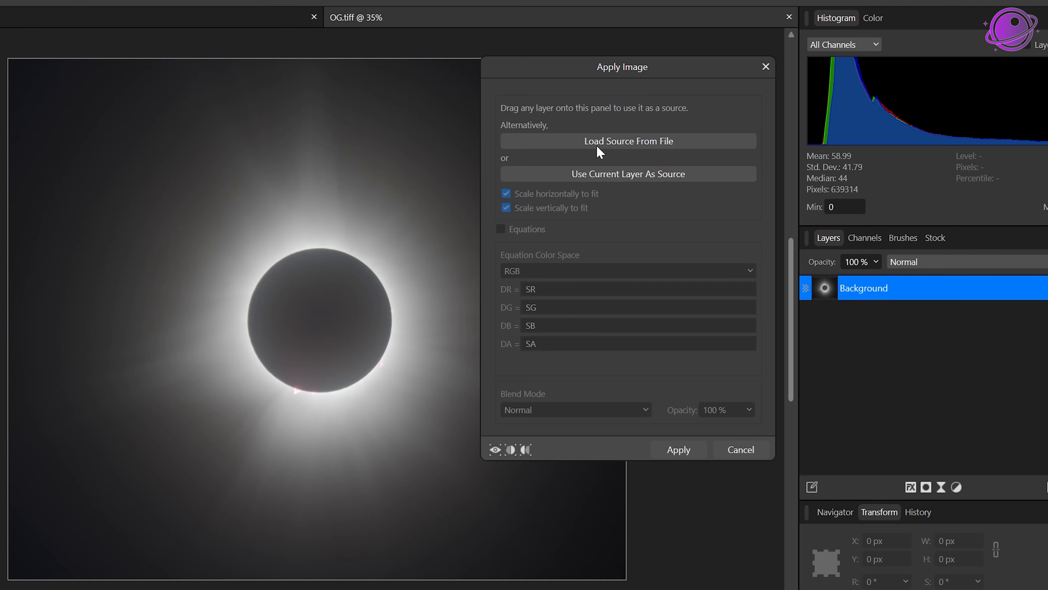
{"action": "left_click", "coordinate": [606, 141]}
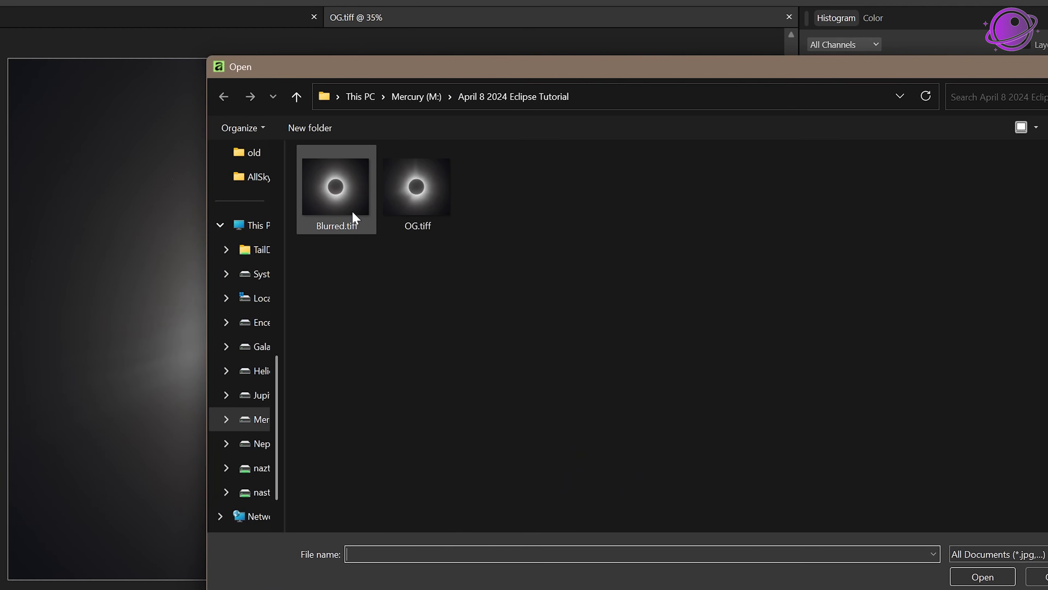
{"action": "double_click", "coordinate": [347, 206]}
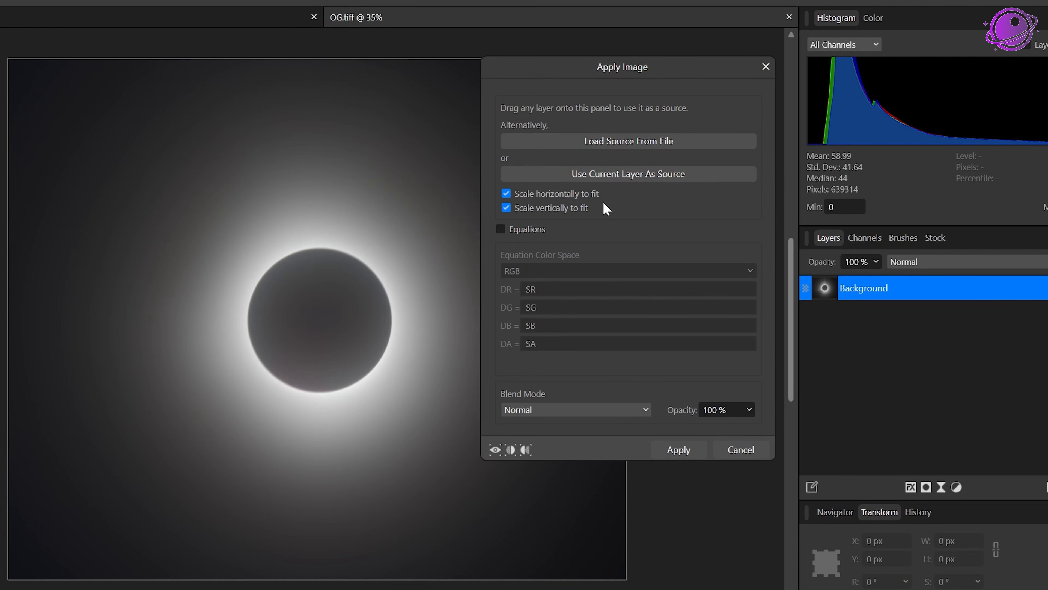
Step: Try the Subtract blend mode for the applied image, then switch the blend mode back to Normal
{"action": "left_click", "coordinate": [537, 410]}
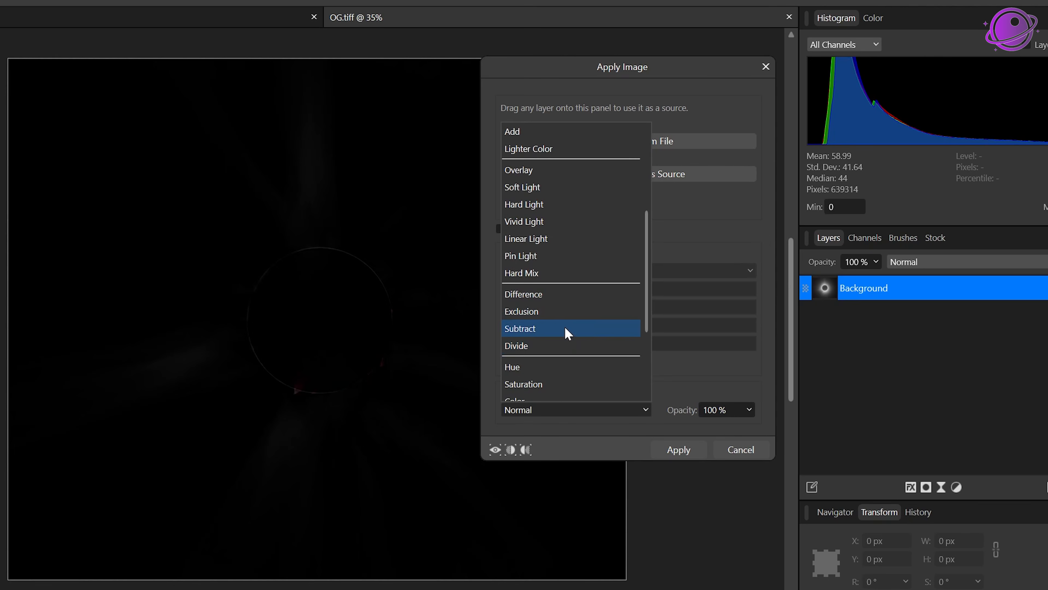
{"action": "left_click", "coordinate": [566, 328]}
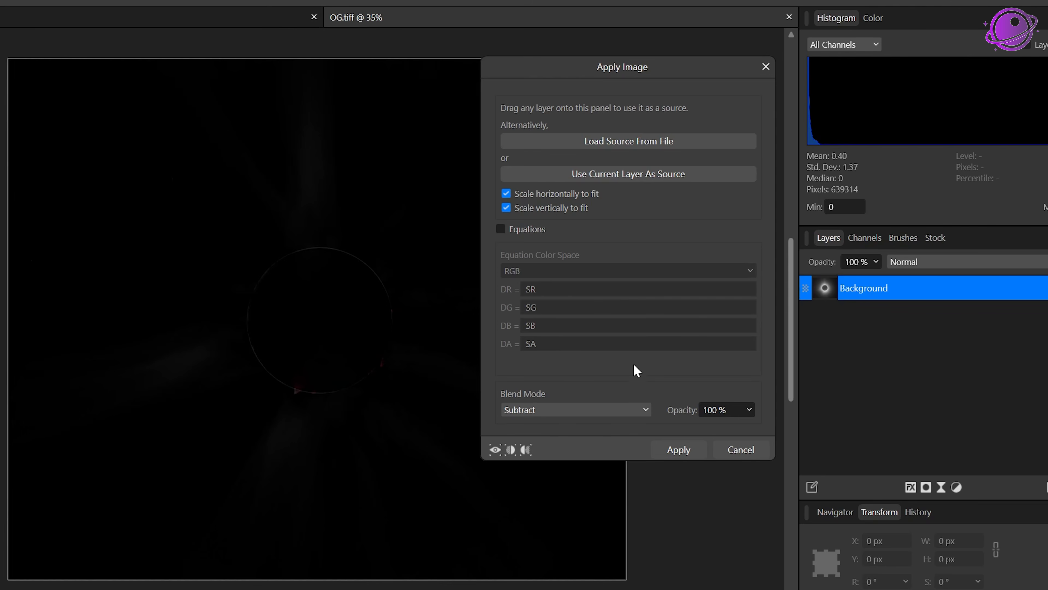
{"action": "left_click", "coordinate": [546, 412]}
{"action": "scroll", "coordinate": [561, 328], "scroll_direction": "up", "scroll_amount": 5}
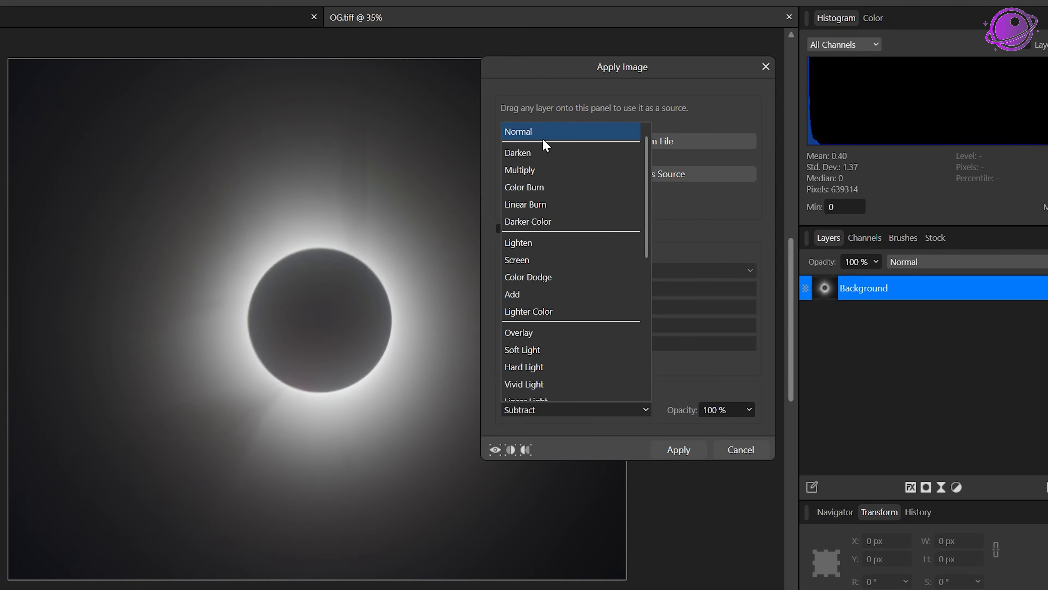
{"action": "left_click", "coordinate": [540, 134]}
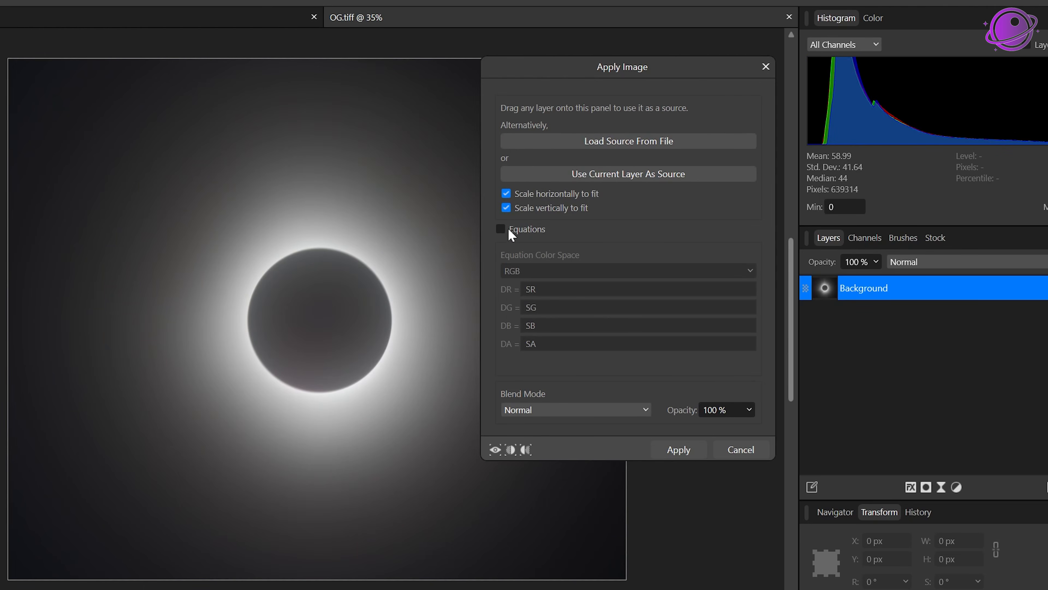
Step: Enable Equations and set the DR equation to (DR - SR) * 2 + 0.25
{"action": "left_click", "coordinate": [501, 229]}
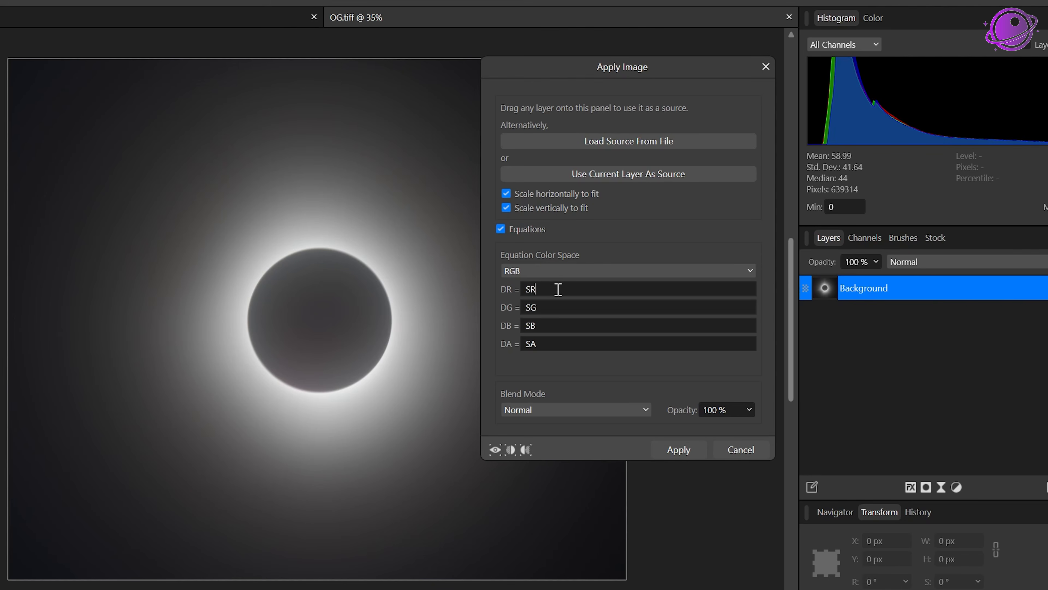
{"action": "left_click_drag", "start_coordinate": [557, 288], "coordinate": [460, 298]}
{"action": "type", "text": "("}
{"action": "type", "text": "DR "}
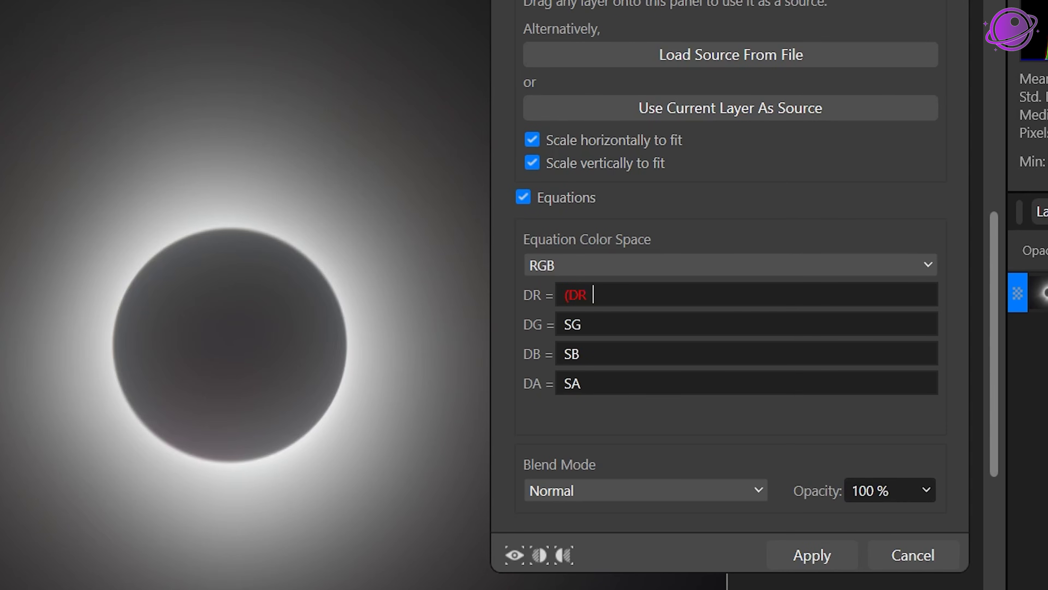
{"action": "type", "text": "- SR"}
{"action": "type", "text": ") * 2"}
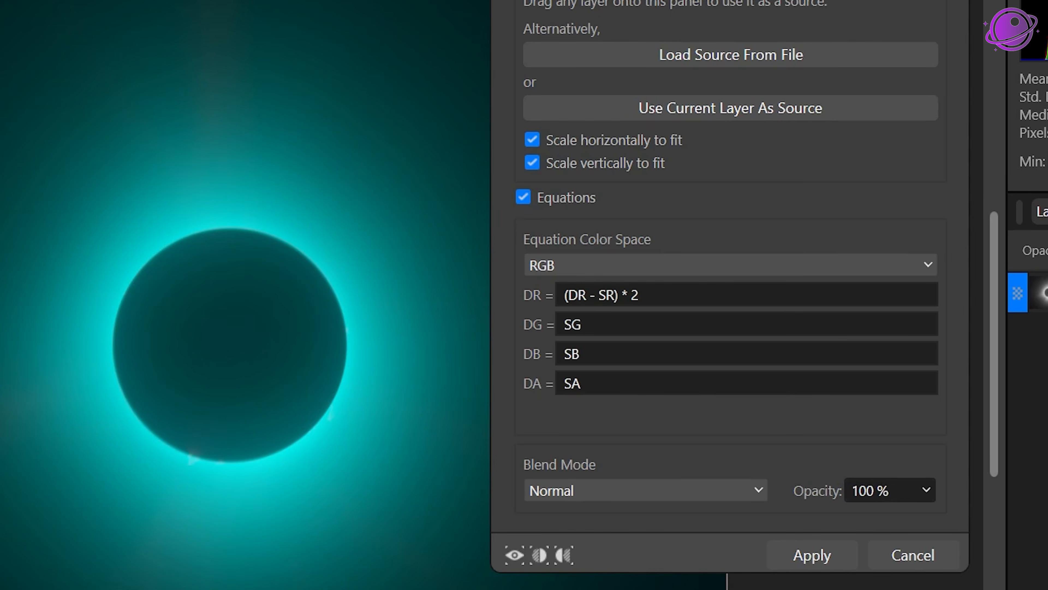
{"action": "type", "text": " + 0.25"}
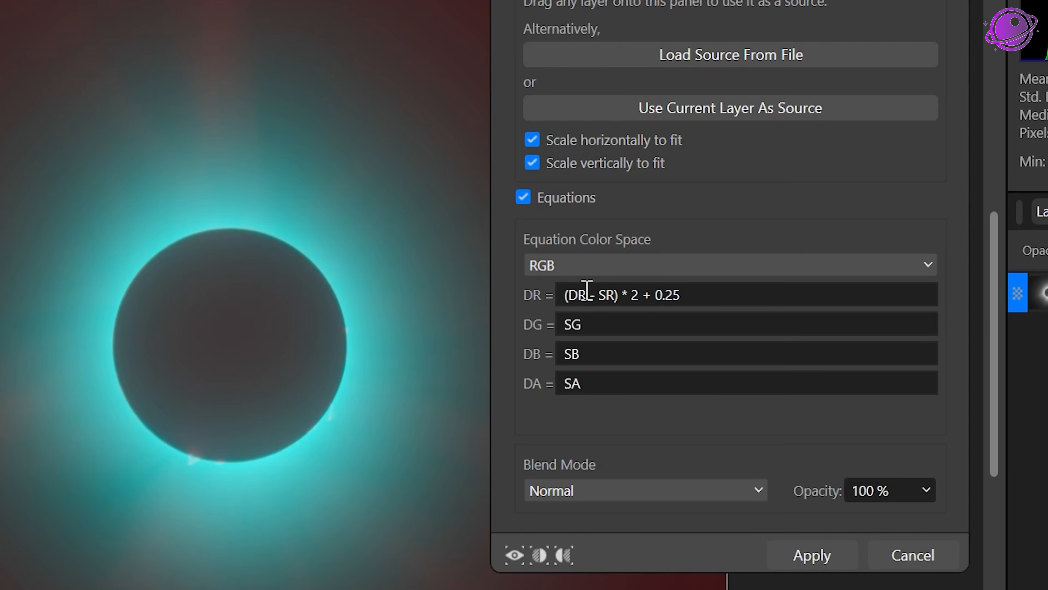
Step: Set the DG equation to (DG - SG) * 2 + 0.25 and DB to (DB - SB) * 2 + 0.25
{"action": "left_click", "coordinate": [638, 317]}
{"action": "type", "text": "(DG - SG) * 2 + 0.25"}
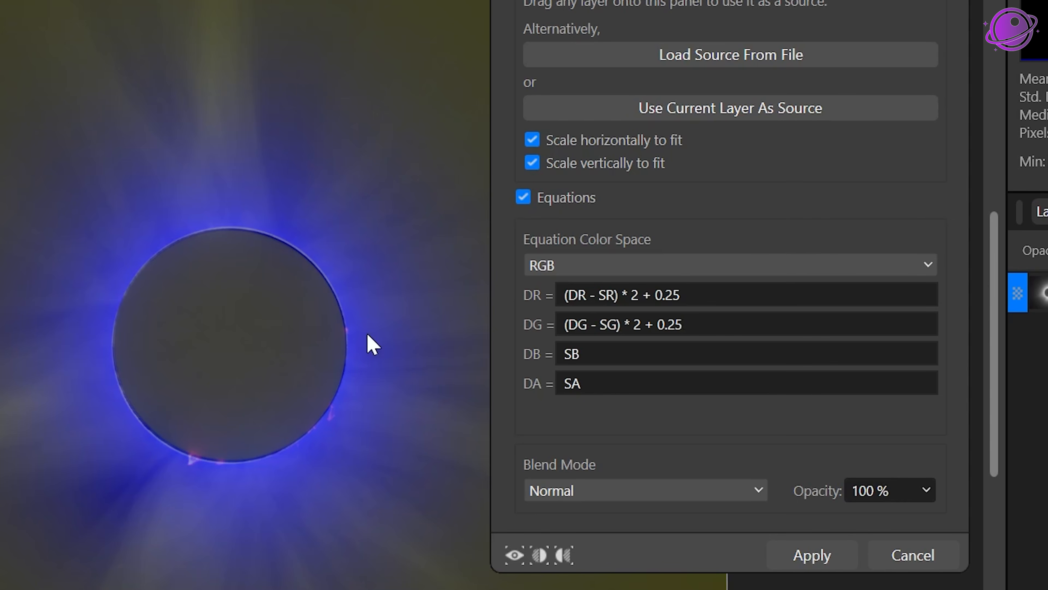
{"action": "left_click", "coordinate": [630, 351]}
{"action": "type", "text": "(DB - SB) * 2 + 0.25"}
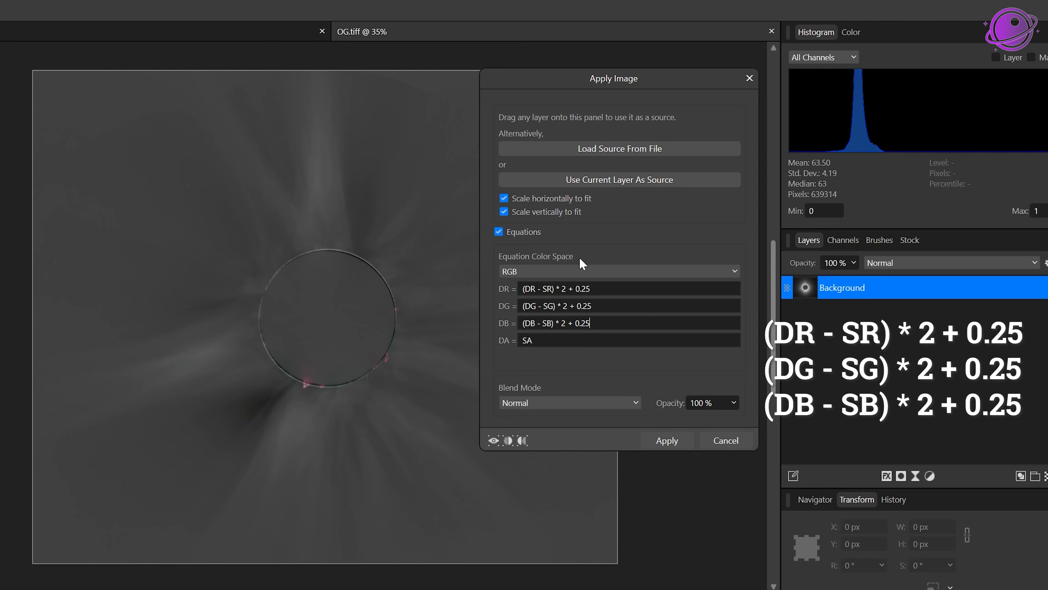
Step: Change the multiplier from 2 to 5 in the DR, DG and DB equations
{"action": "left_click_drag", "start_coordinate": [567, 286], "coordinate": [563, 285]}
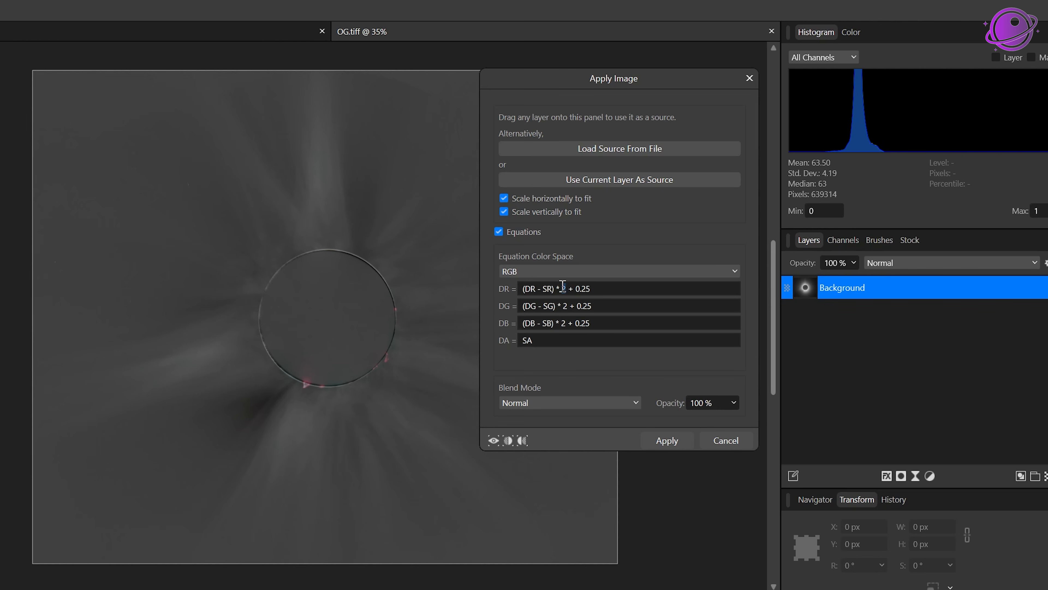
{"action": "type", "text": "5"}
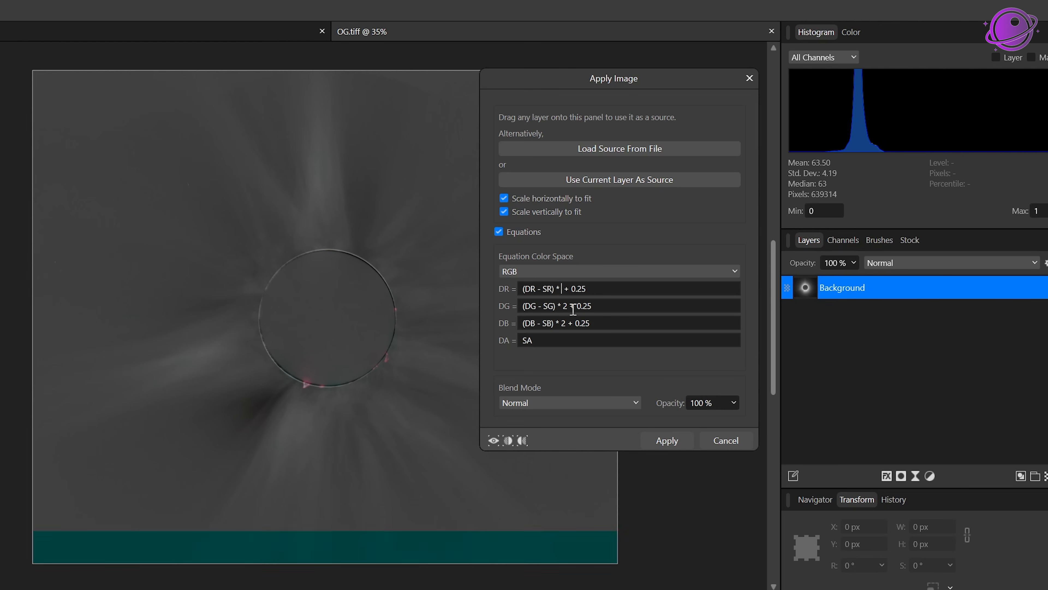
{"action": "type", "text": "5"}
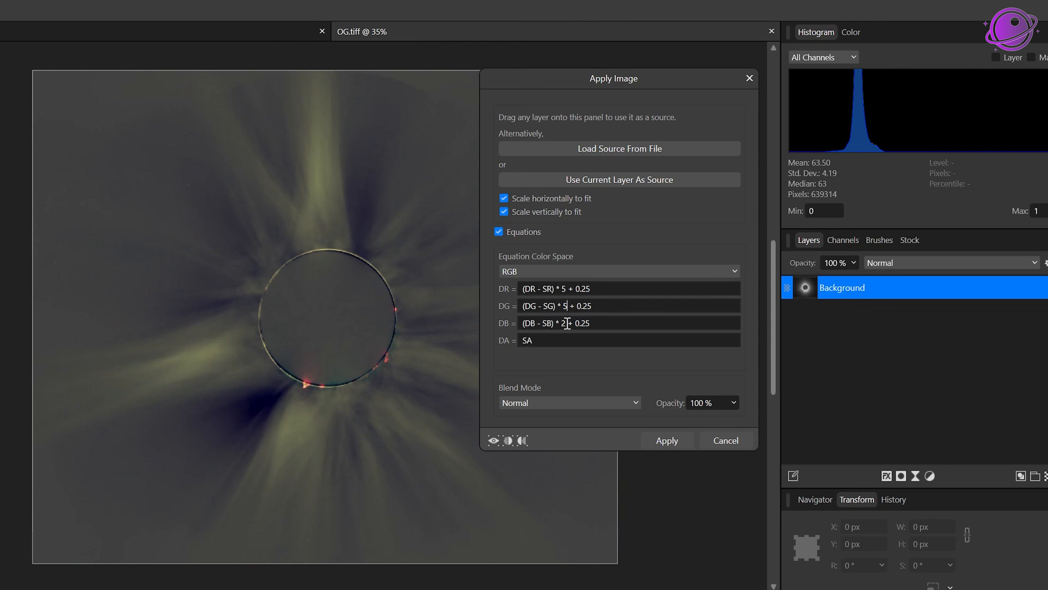
{"action": "left_click_drag", "start_coordinate": [567, 323], "coordinate": [560, 323]}
{"action": "type", "text": "5"}
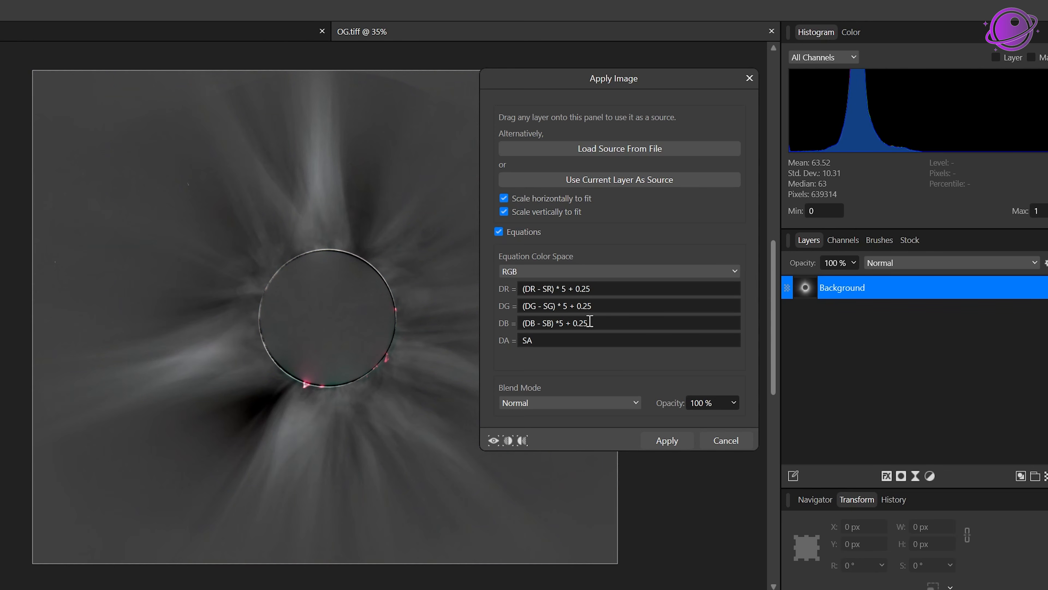
Step: Change the offset to 0.15 in all three channel equations
{"action": "key", "text": "BackSpace"}
{"action": "type", "text": "1"}
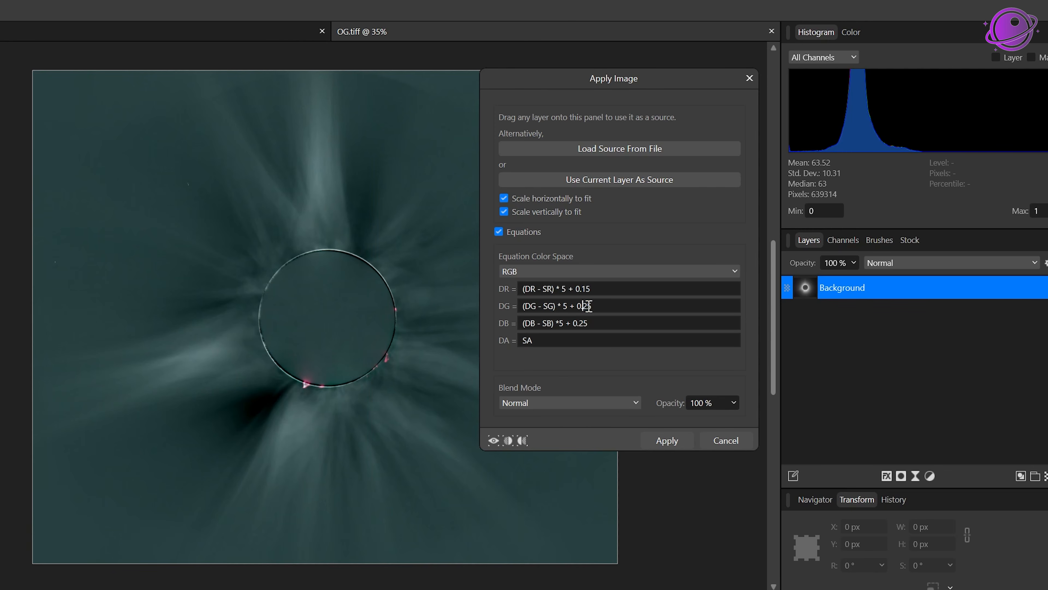
{"action": "left_click_drag", "start_coordinate": [583, 306], "coordinate": [587, 307]}
{"action": "type", "text": "1"}
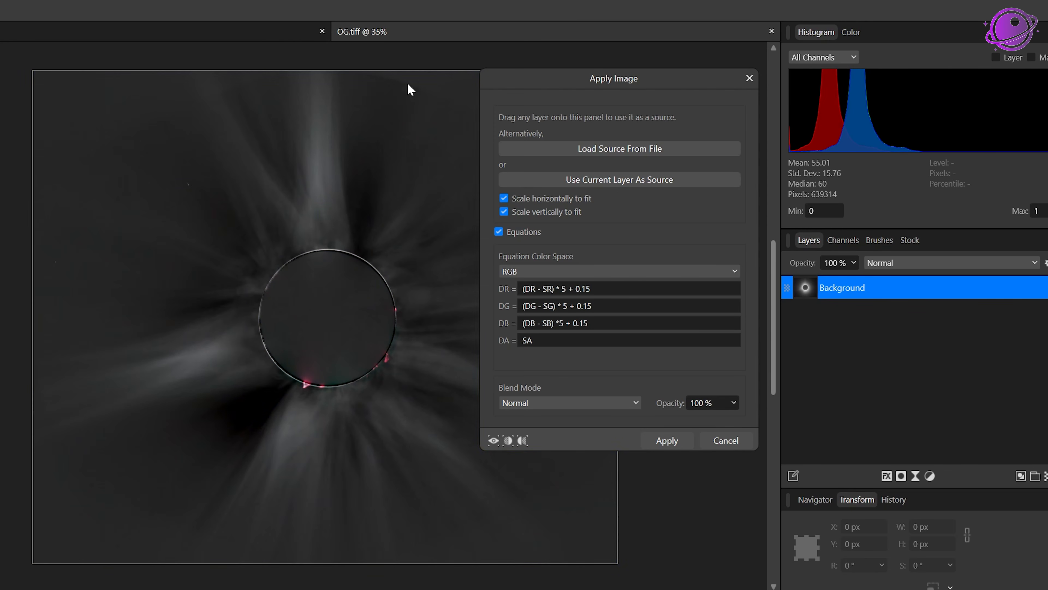
Step: Restore the DR and DG equations to (DR - SR) * 2 + 0.25 and (DG - SG) * 2 + 0.25
{"action": "left_click_drag", "start_coordinate": [590, 81], "coordinate": [767, 85]}
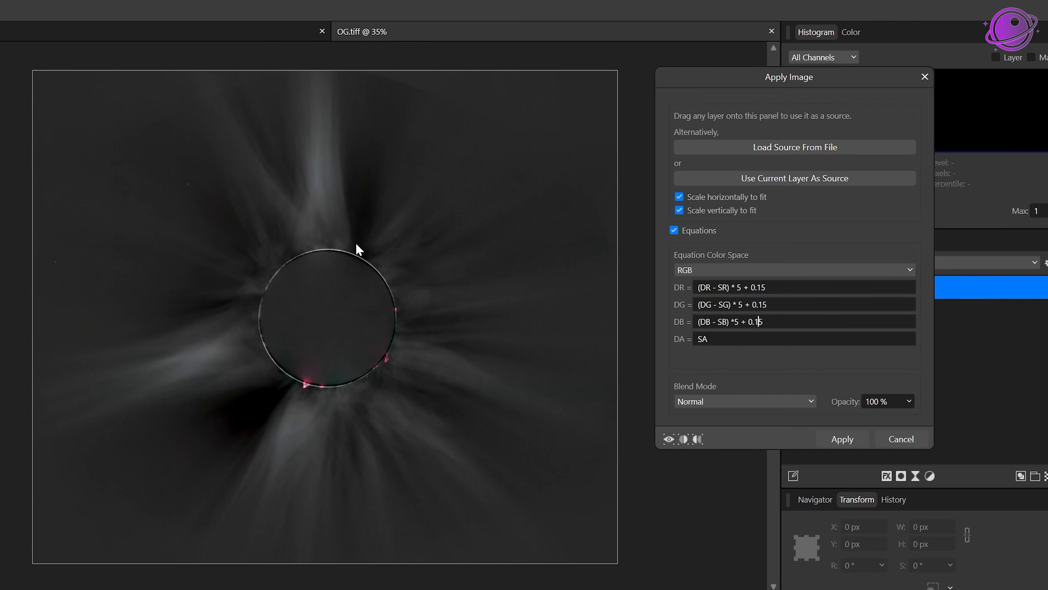
{"action": "left_click_drag", "start_coordinate": [739, 83], "coordinate": [614, 85]}
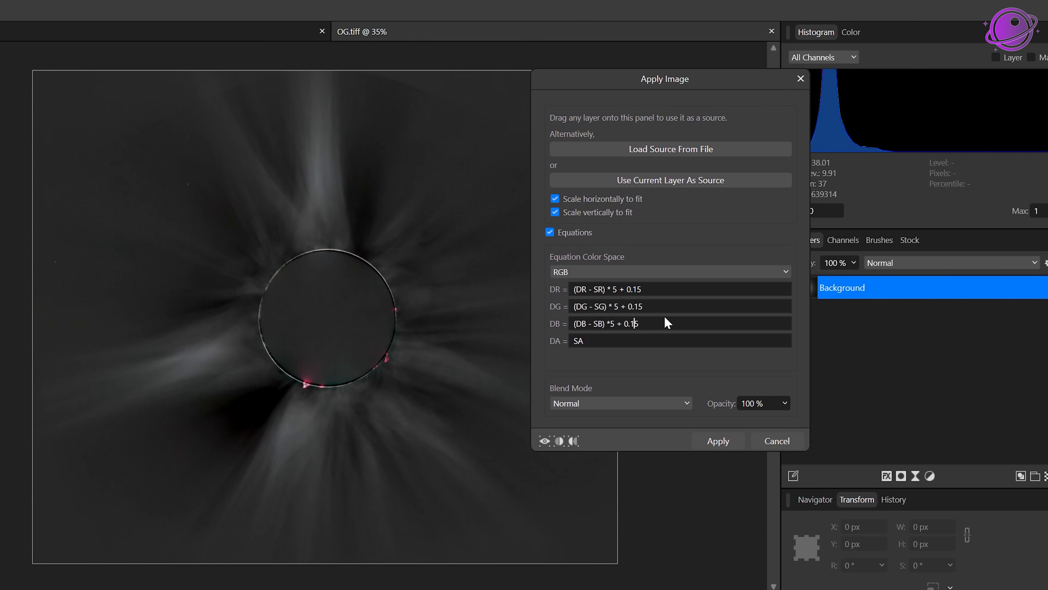
{"action": "key", "text": "BackSpace"}
{"action": "key", "text": "BackSpace"}
{"action": "key", "text": "BackSpace"}
{"action": "key", "text": "BackSpace"}
{"action": "key", "text": "BackSpace"}
{"action": "key", "text": "BackSpace"}
{"action": "key", "text": "BackSpace"}
{"action": "key", "text": "BackSpace"}
{"action": "key", "text": "BackSpace"}
{"action": "key", "text": "BackSpace"}
{"action": "key", "text": "BackSpace"}
{"action": "key", "text": "BackSpace"}
{"action": "key", "text": "BackSpace"}
{"action": "key", "text": "BackSpace"}
{"action": "key", "text": "BackSpace"}
{"action": "key", "text": "BackSpace"}
{"action": "key", "text": "BackSpace"}
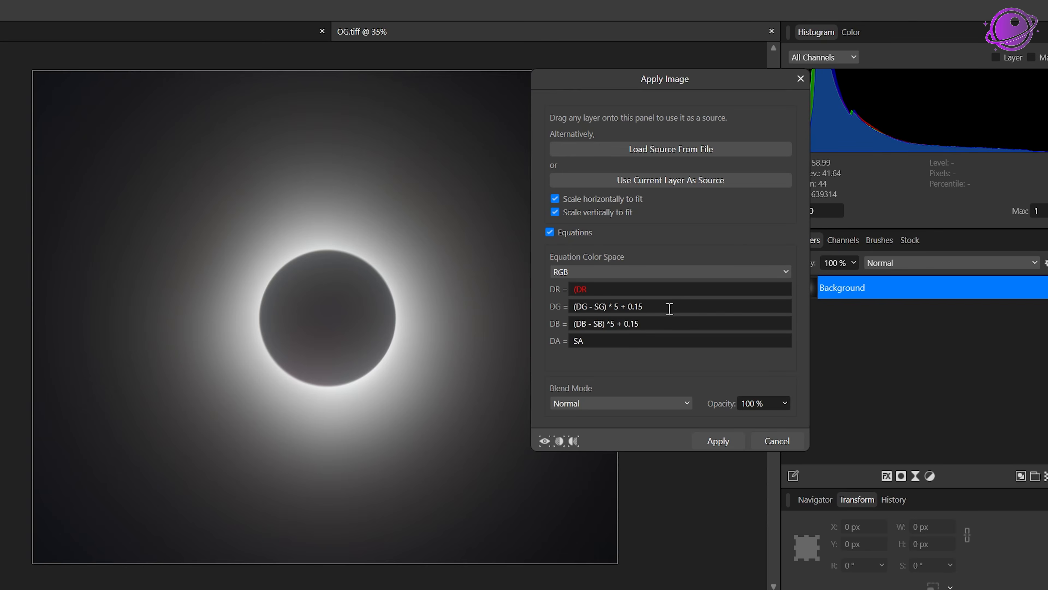
{"action": "type", "text": "- SR) * 2 + 0.25"}
{"action": "key", "text": "BackSpace"}
{"action": "key", "text": "BackSpace"}
{"action": "key", "text": "BackSpace"}
{"action": "key", "text": "BackSpace"}
{"action": "key", "text": "BackSpace"}
{"action": "key", "text": "BackSpace"}
{"action": "key", "text": "BackSpace"}
{"action": "key", "text": "BackSpace"}
{"action": "type", "text": "2 + 0.25"}
Step: Restore the DB equation to (DB - SB) * 2 + 0.25
{"action": "left_click", "coordinate": [669, 323]}
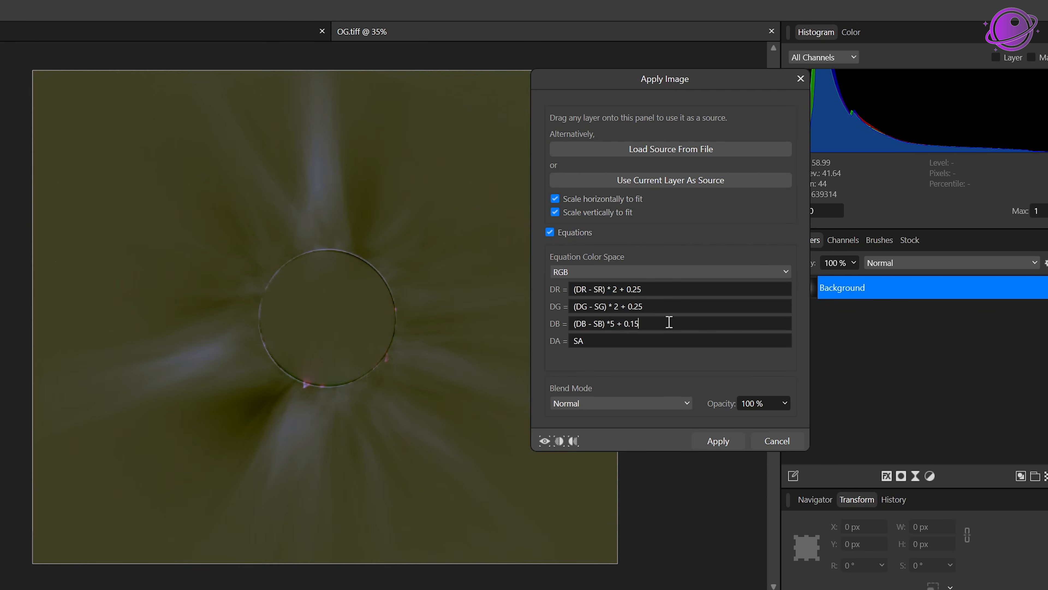
{"action": "key", "text": "BackSpace"}
{"action": "key", "text": "BackSpace"}
{"action": "type", "text": "25"}
{"action": "key", "text": "Left"}
{"action": "key", "text": "Left"}
{"action": "key", "text": "Left"}
{"action": "key", "text": "Left"}
{"action": "key", "text": "Left"}
{"action": "key", "text": "Left"}
{"action": "key", "text": "Left"}
{"action": "key", "text": "shift+Left"}
Step: Set the multiplier to 3 in the DR and DG equations
{"action": "type", "text": "2"}
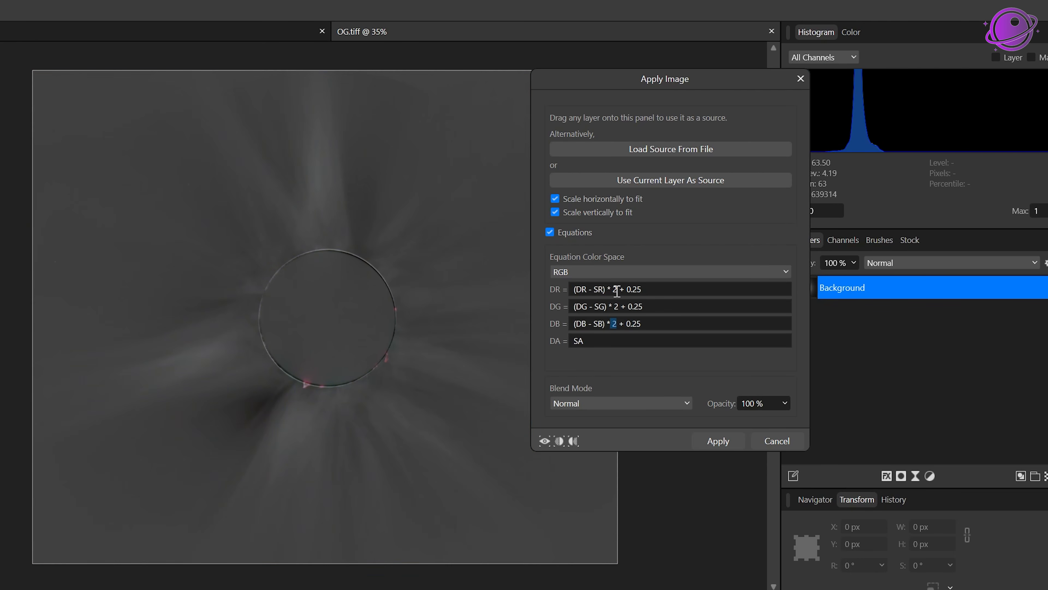
{"action": "type", "text": "3"}
{"action": "double_click", "coordinate": [616, 306]}
{"action": "type", "text": "23"}
{"action": "double_click", "coordinate": [617, 323]}
{"action": "type", "text": "23"}
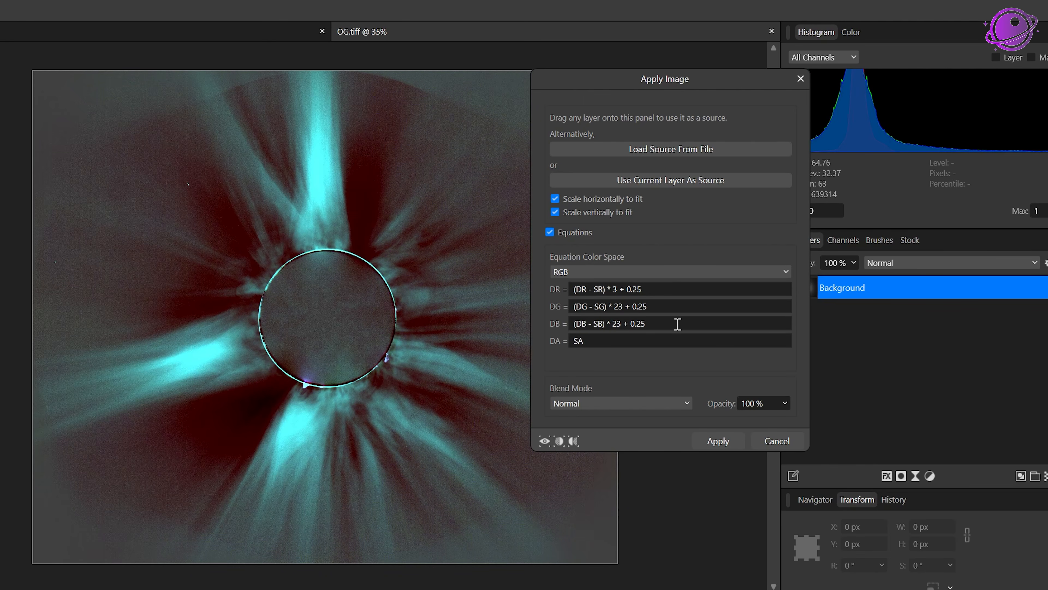
{"action": "key", "text": "BackSpace"}
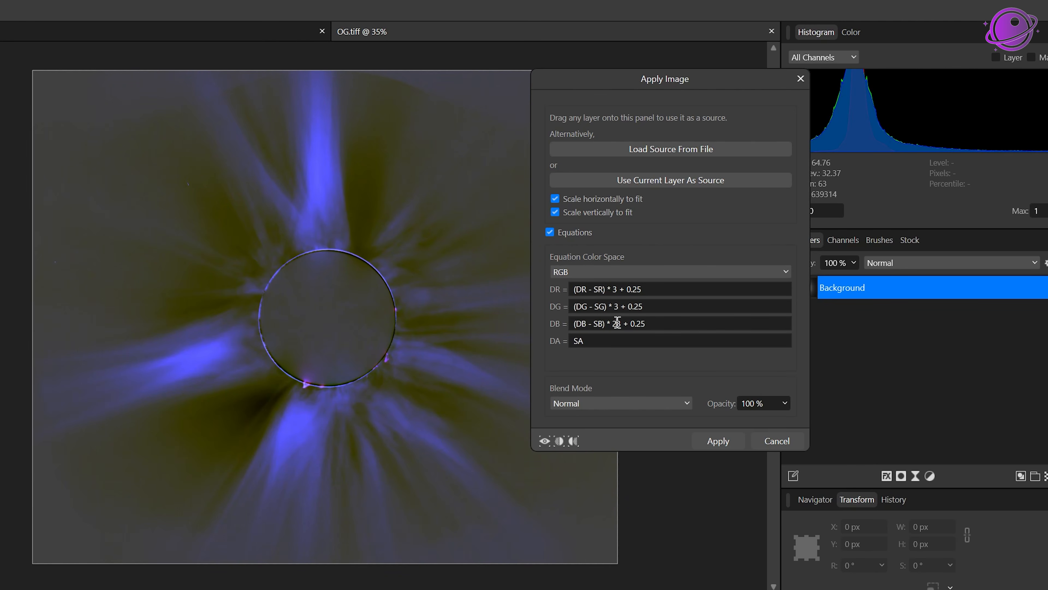
{"action": "left_click", "coordinate": [618, 324]}
{"action": "key", "text": "BackSpace"}
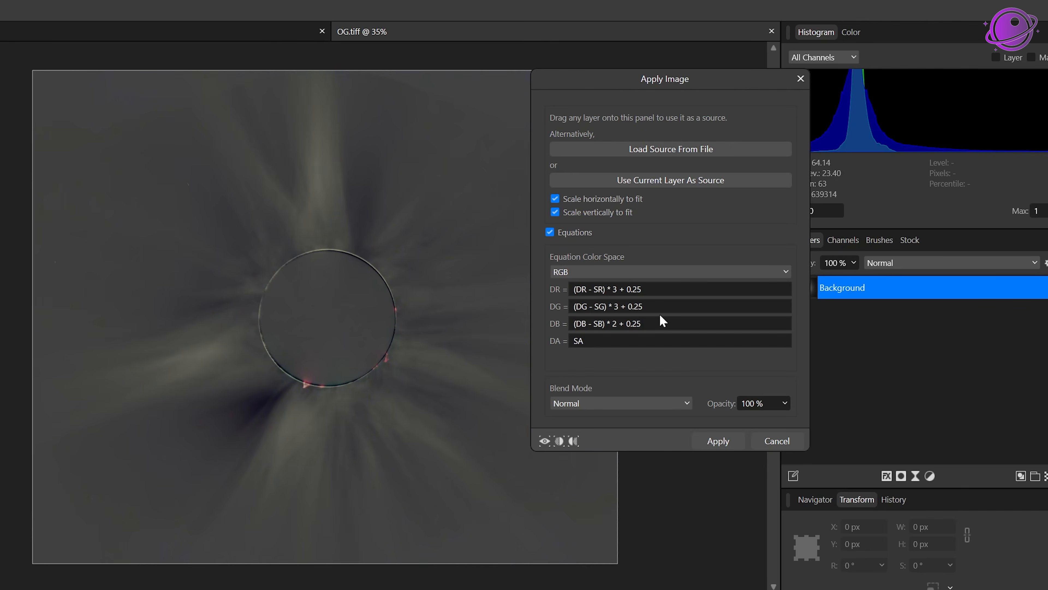
Step: Set the DB multiplier to 3 so all three equations read (D - S) * 3 + 0.25
{"action": "left_click", "coordinate": [667, 291]}
{"action": "key", "text": "BackSpace"}
{"action": "left_click", "coordinate": [617, 324]}
{"action": "key", "text": "BackSpace"}
{"action": "type", "text": "3"}
{"action": "left_click", "coordinate": [663, 307]}
{"action": "type", "text": "5"}
{"action": "left_click", "coordinate": [663, 288]}
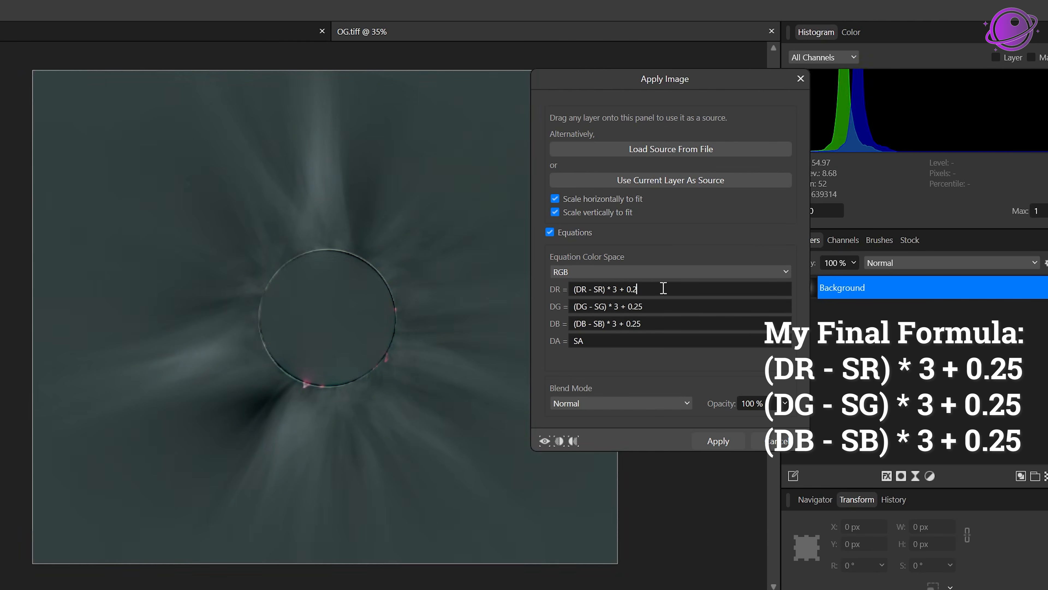
{"action": "type", "text": "5"}
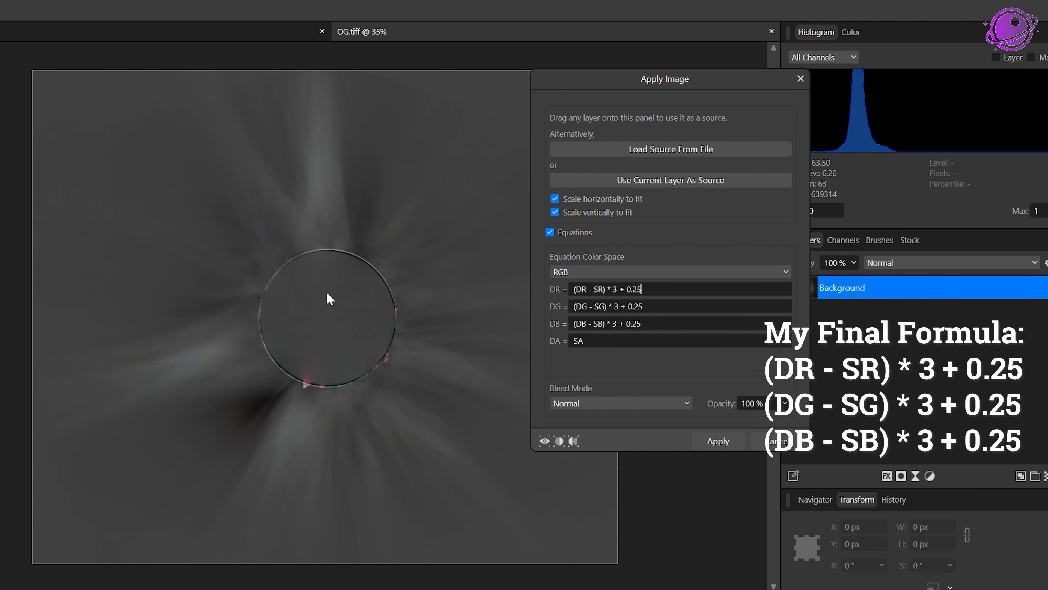
Step: Apply the Apply Image filter with the final equations
{"action": "left_click_drag", "start_coordinate": [670, 293], "coordinate": [522, 285]}
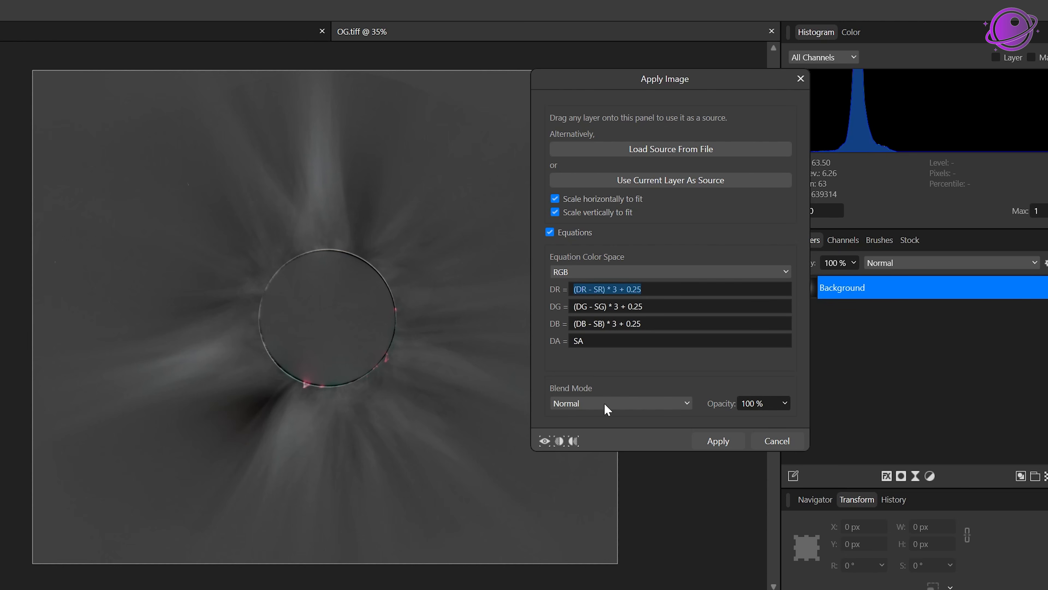
{"action": "left_click", "coordinate": [723, 437]}
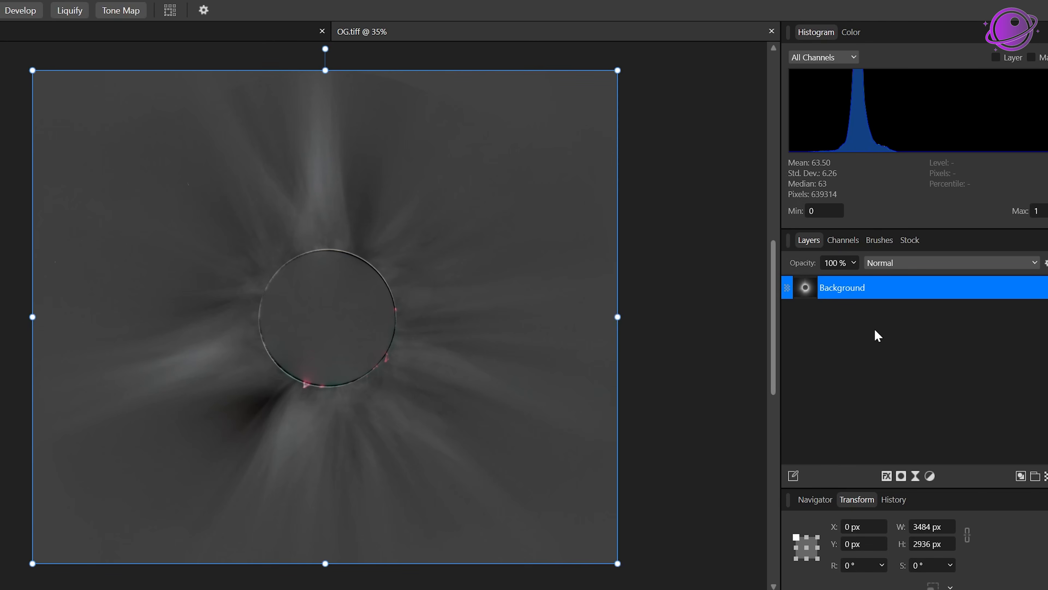
Step: Export the result as an RGB 8-bit TIFF file named Corona
{"action": "left_click", "coordinate": [800, 311]}
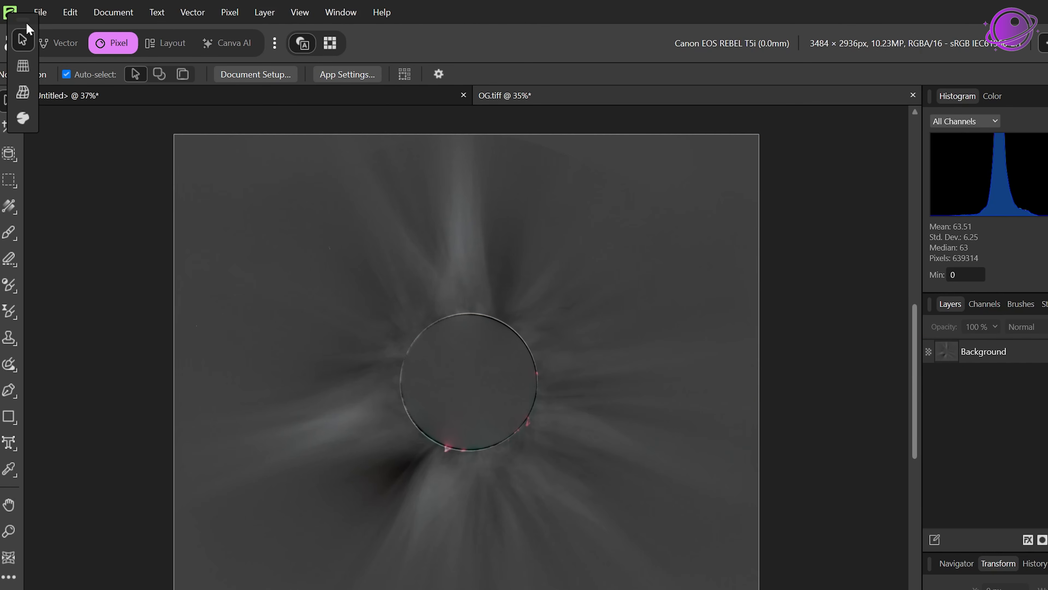
{"action": "left_click", "coordinate": [40, 12]}
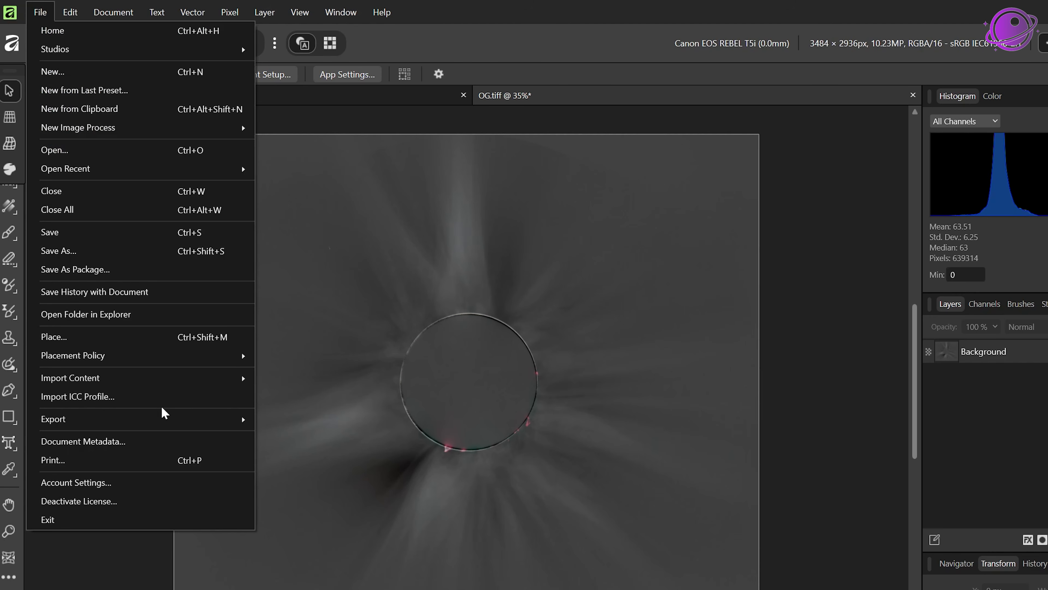
{"action": "mouse_move", "coordinate": [165, 418]}
{"action": "left_click", "coordinate": [268, 421]}
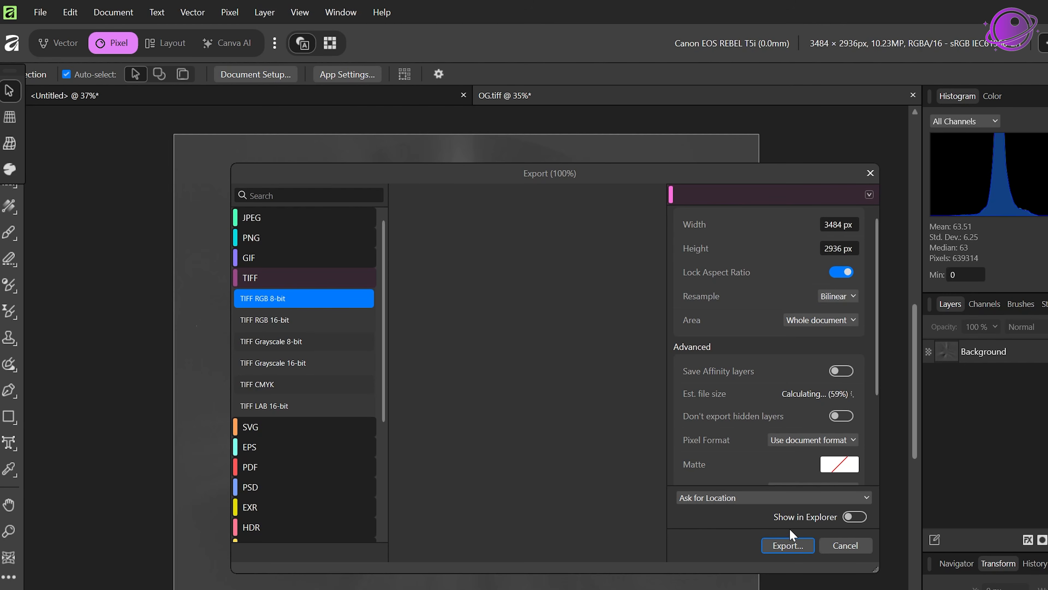
{"action": "left_click", "coordinate": [788, 546]}
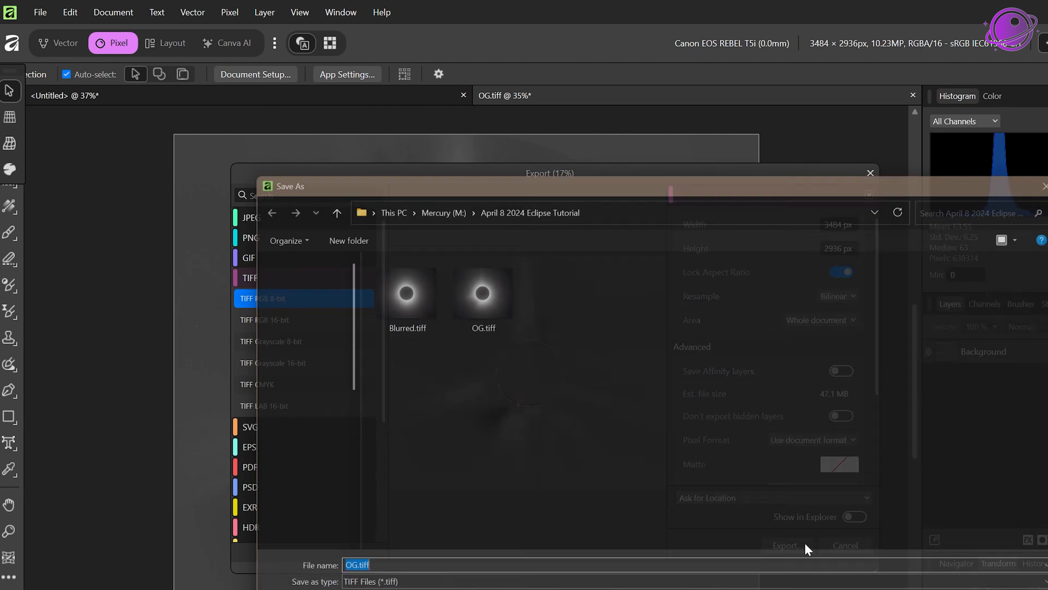
{"action": "type", "text": "Corona"}
{"action": "key", "text": "Return"}
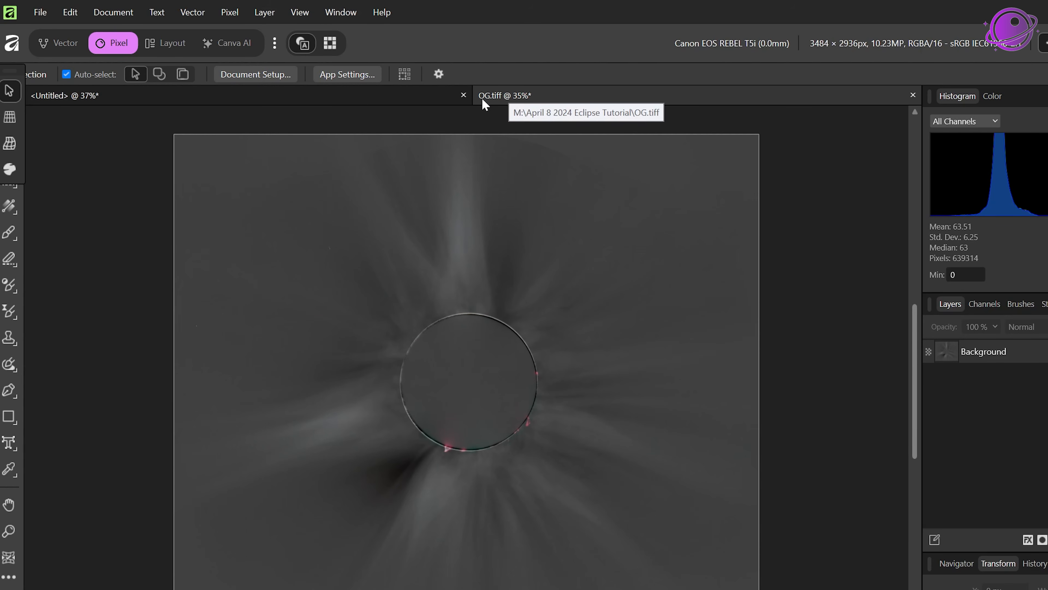
Step: Close OG.tiff without saving its changes and reopen the original OG.tiff file
{"action": "left_click", "coordinate": [913, 95]}
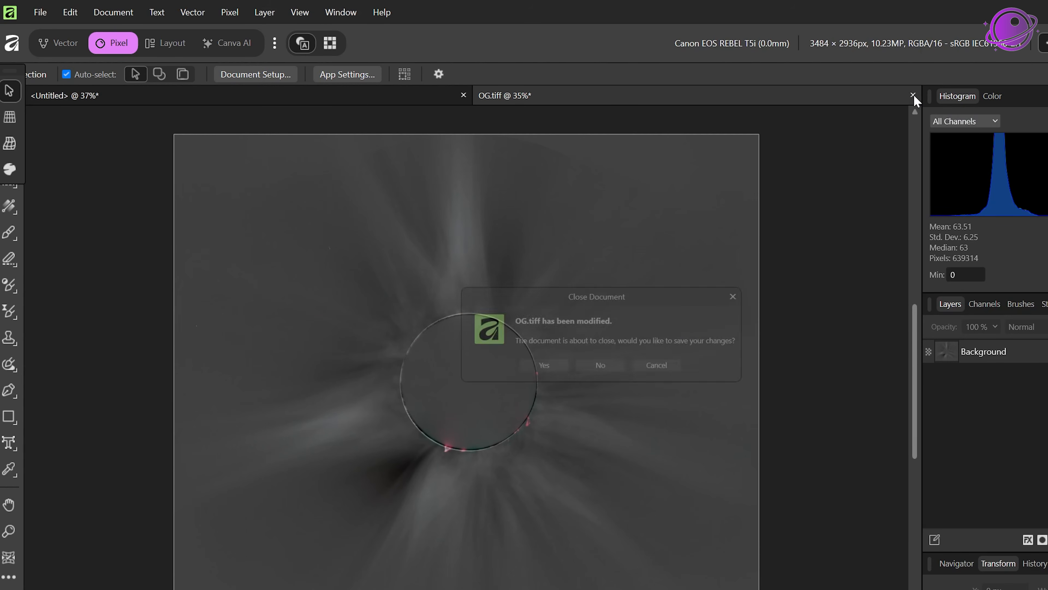
{"action": "left_click", "coordinate": [598, 365]}
{"action": "left_click", "coordinate": [42, 12]}
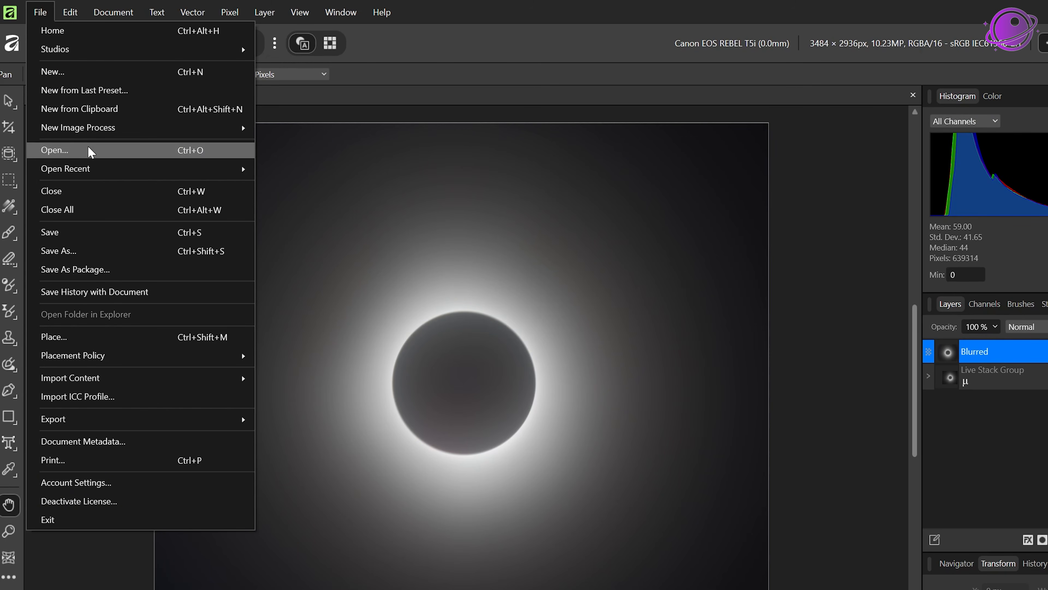
{"action": "left_click", "coordinate": [62, 150]}
{"action": "left_click", "coordinate": [417, 220]}
{"action": "double_click", "coordinate": [418, 219]}
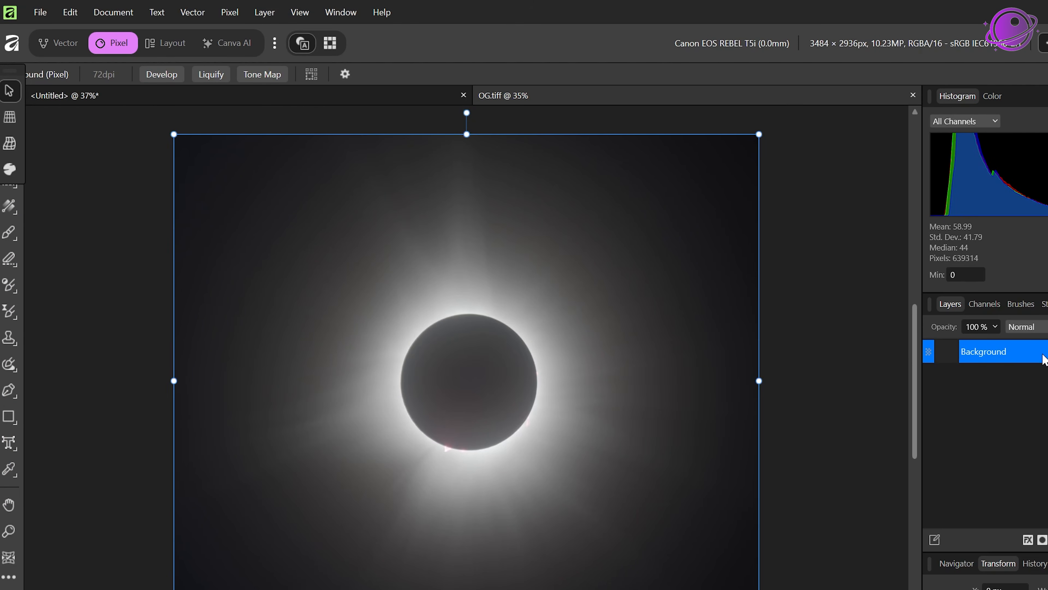
Step: Rename the Background layer to Original
{"action": "double_click", "coordinate": [977, 353]}
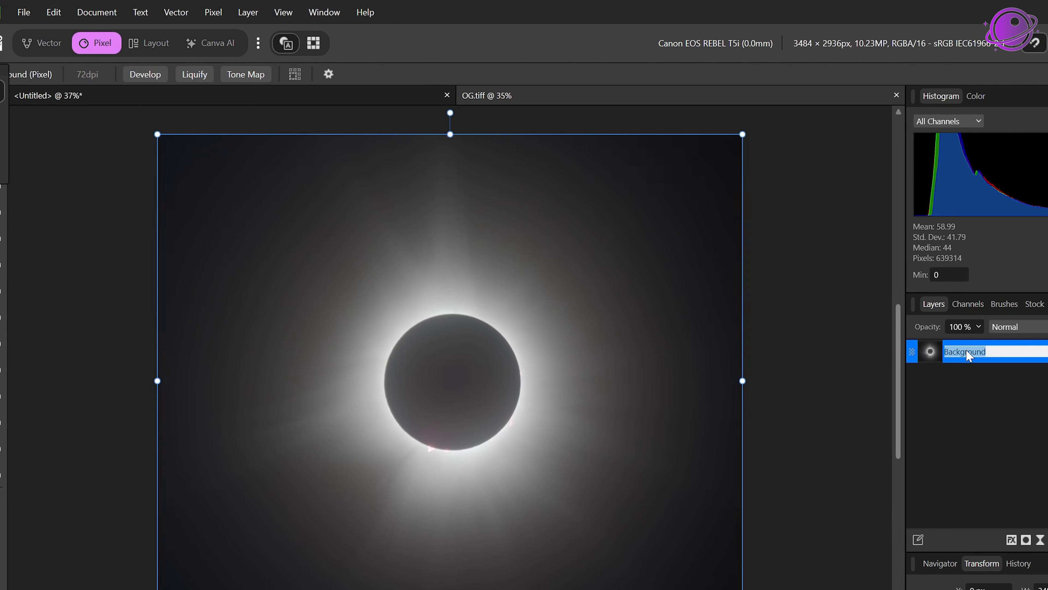
{"action": "type", "text": "OG"}
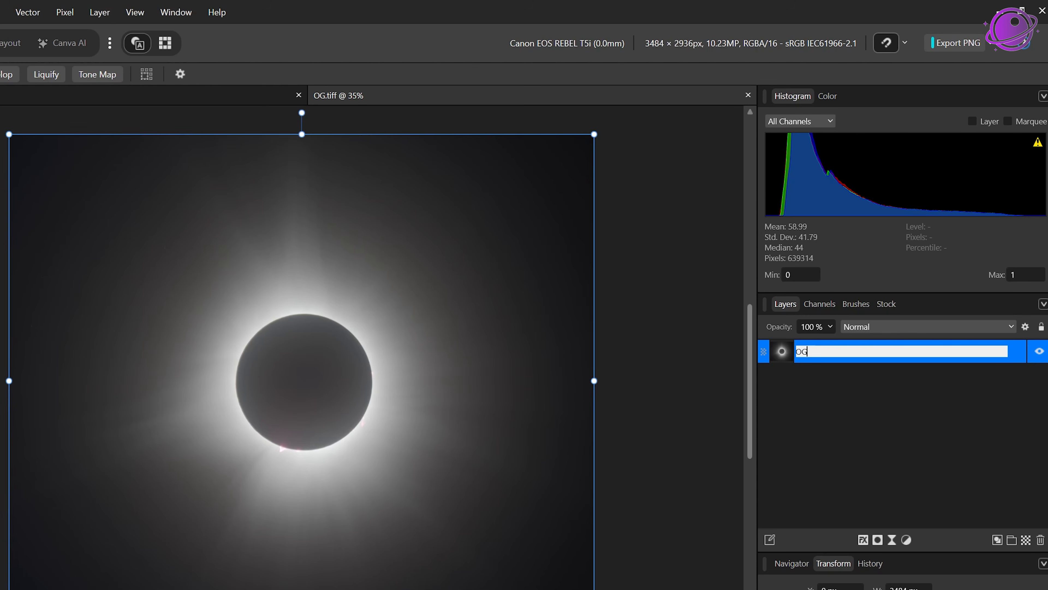
{"action": "key", "text": "Return"}
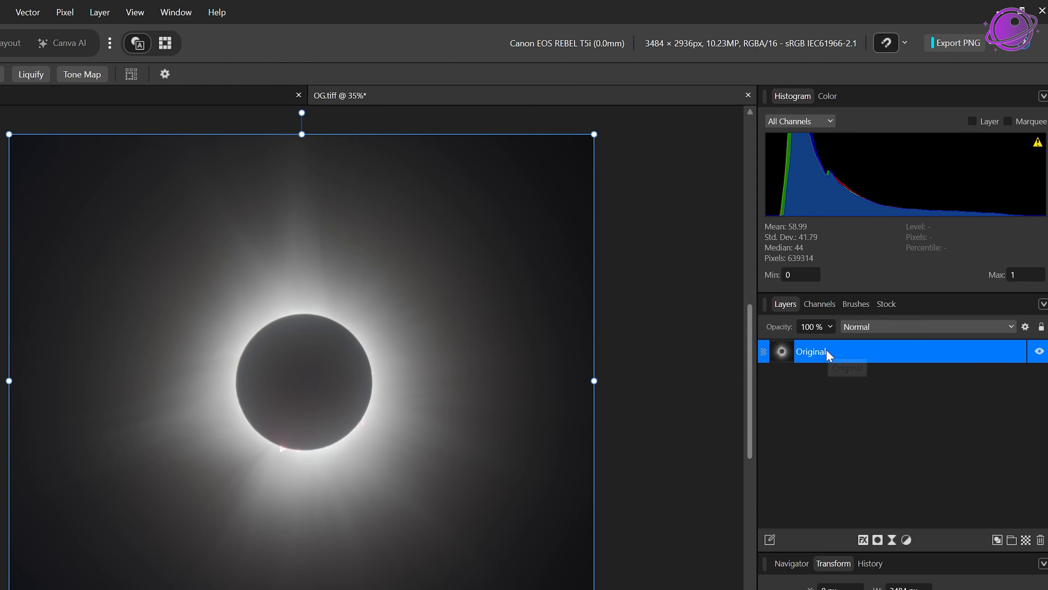
Step: Duplicate the Original layer and rename the copy FirstLayer
{"action": "right_click", "coordinate": [839, 360]}
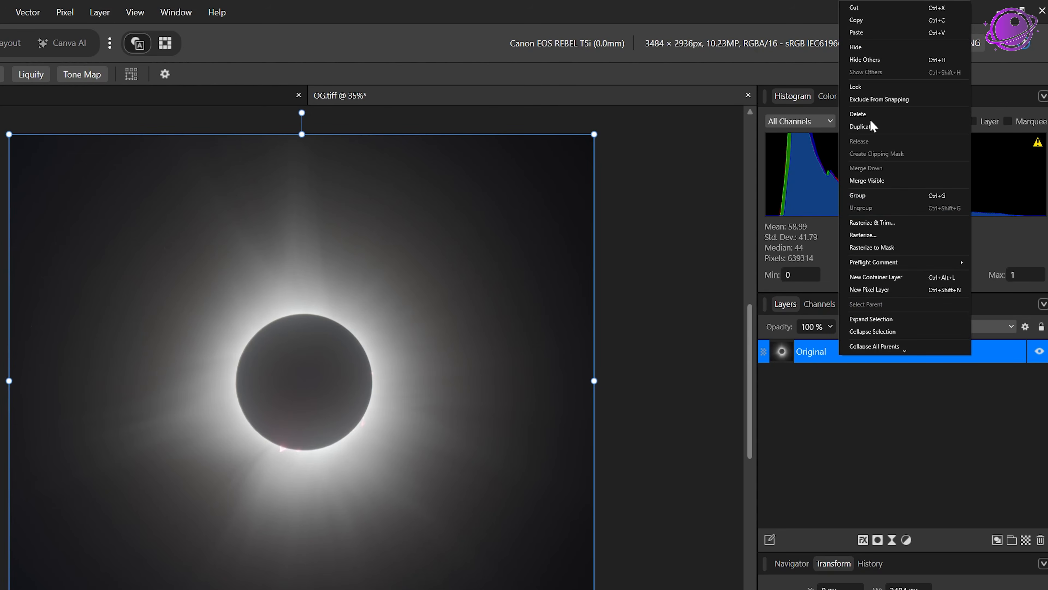
{"action": "left_click", "coordinate": [871, 127]}
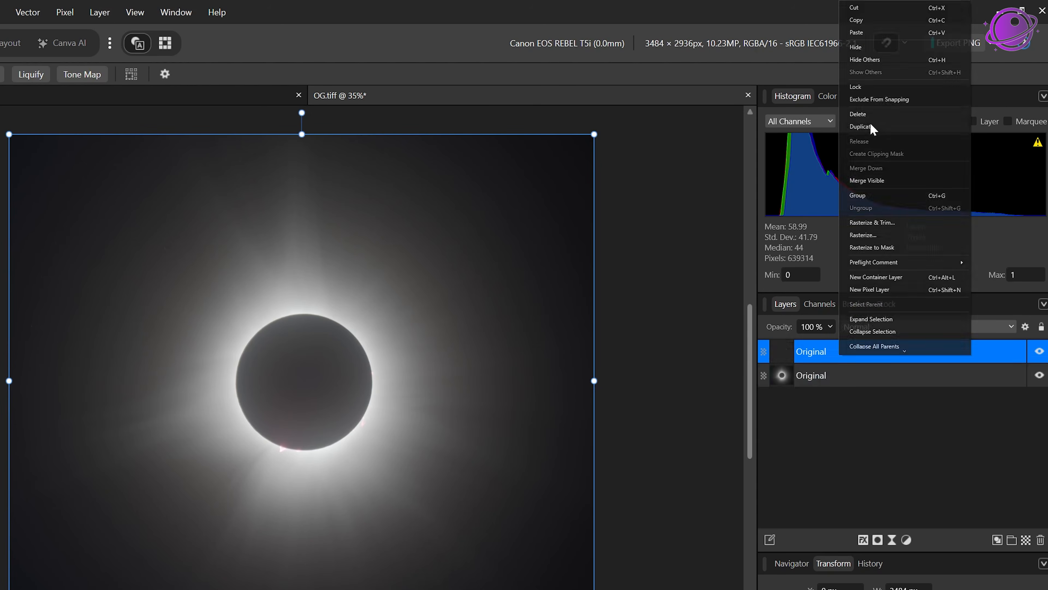
{"action": "double_click", "coordinate": [814, 353]}
{"action": "type", "text": "Fi"}
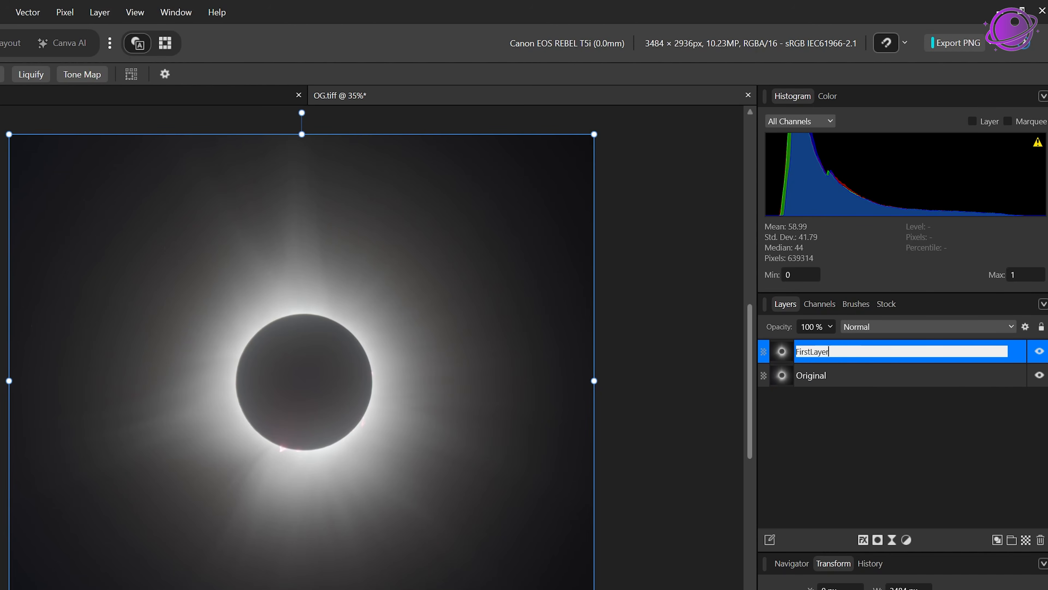
{"action": "type", "text": "rstLayer"}
{"action": "left_click", "coordinate": [823, 453]}
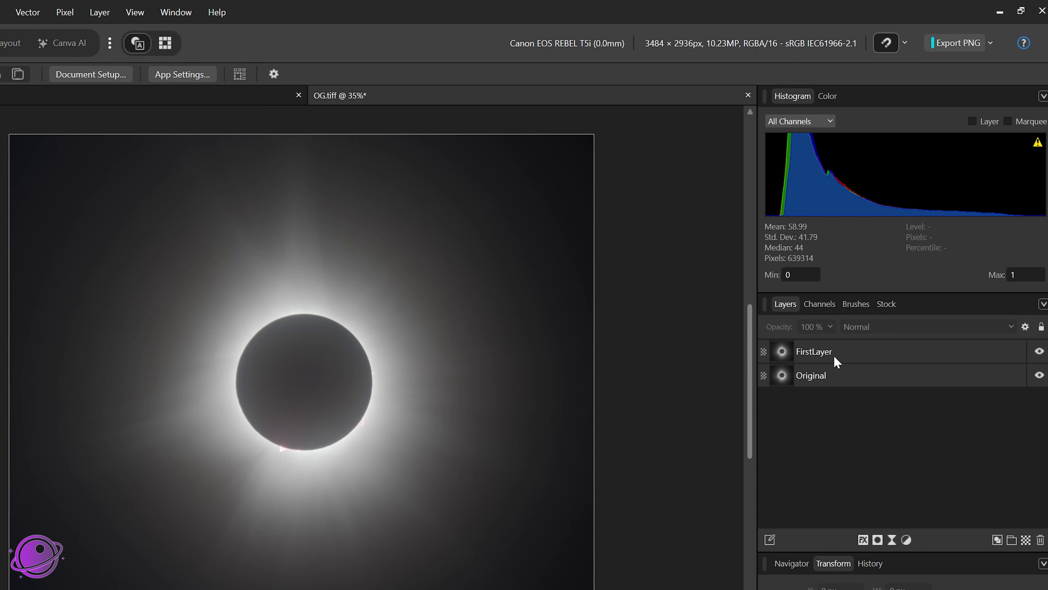
{"action": "left_click", "coordinate": [820, 352]}
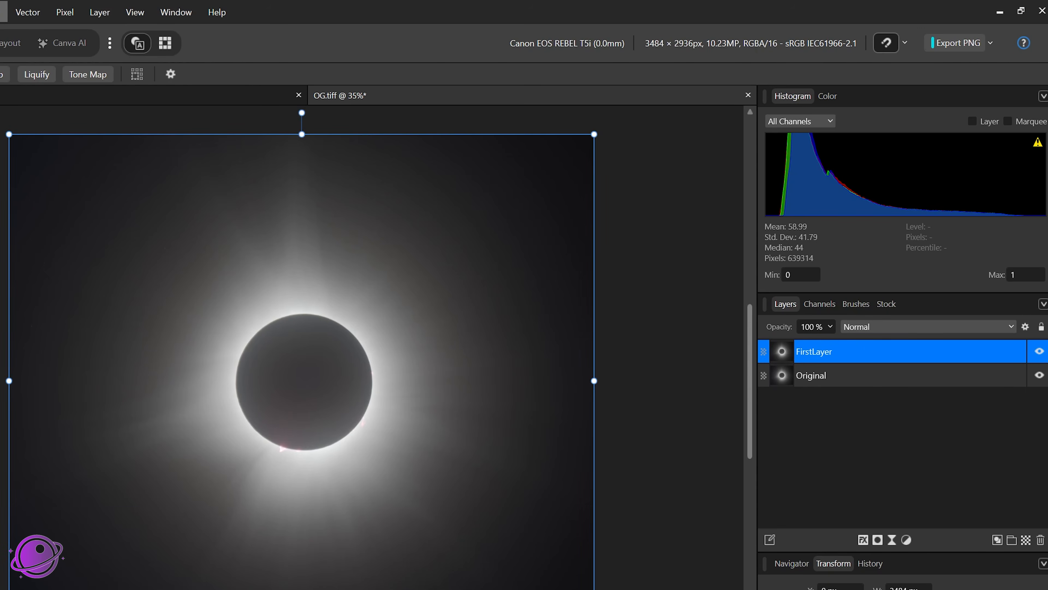
Step: Open Apply Image for FirstLayer and load Corona.tiff as the source file
{"action": "left_click", "coordinate": [65, 12]}
{"action": "mouse_move", "coordinate": [103, 31]}
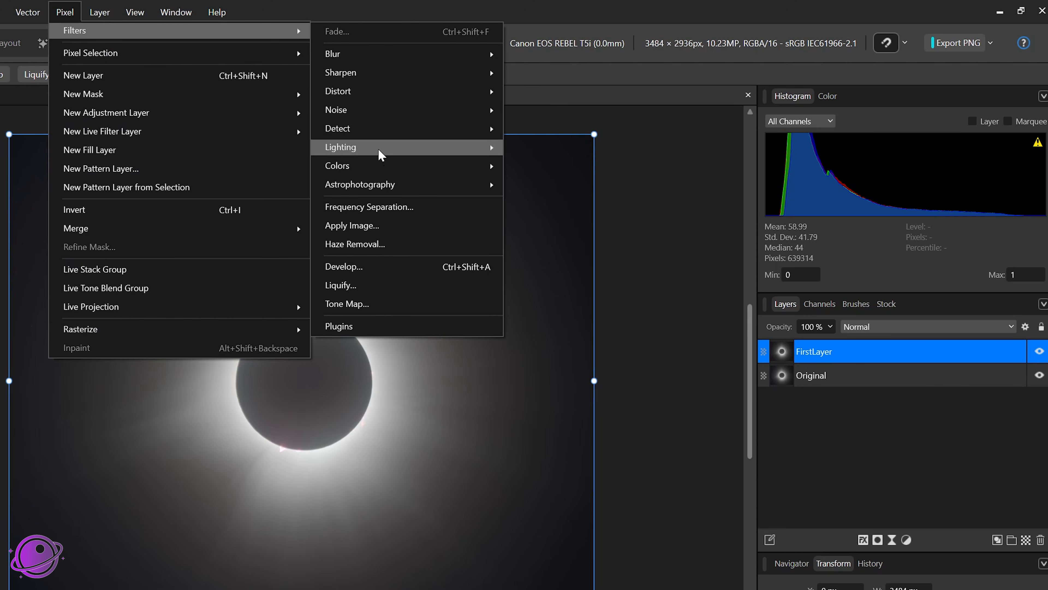
{"action": "left_click", "coordinate": [371, 225]}
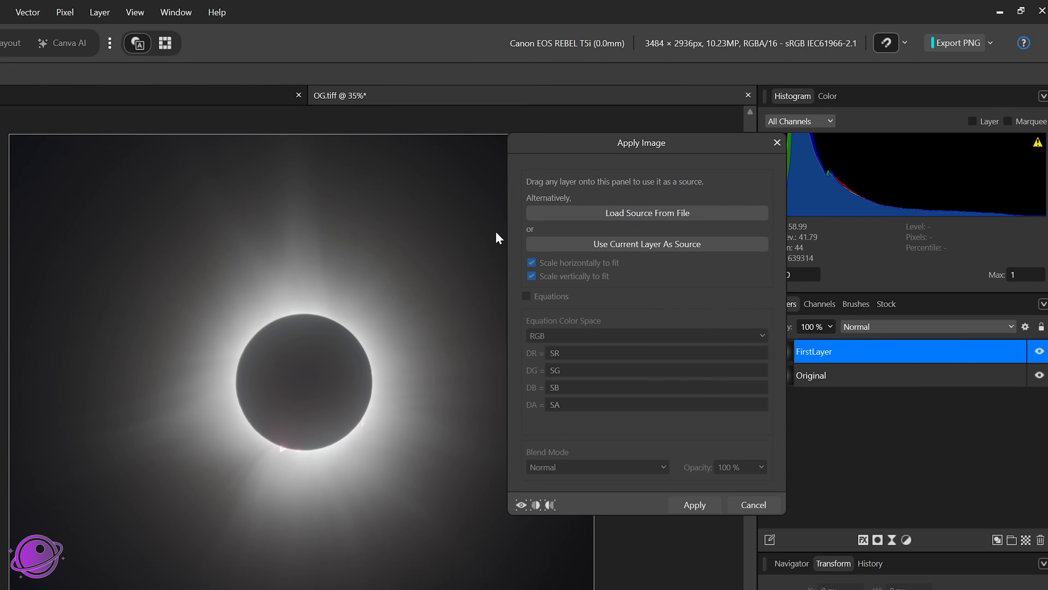
{"action": "left_click", "coordinate": [654, 213]}
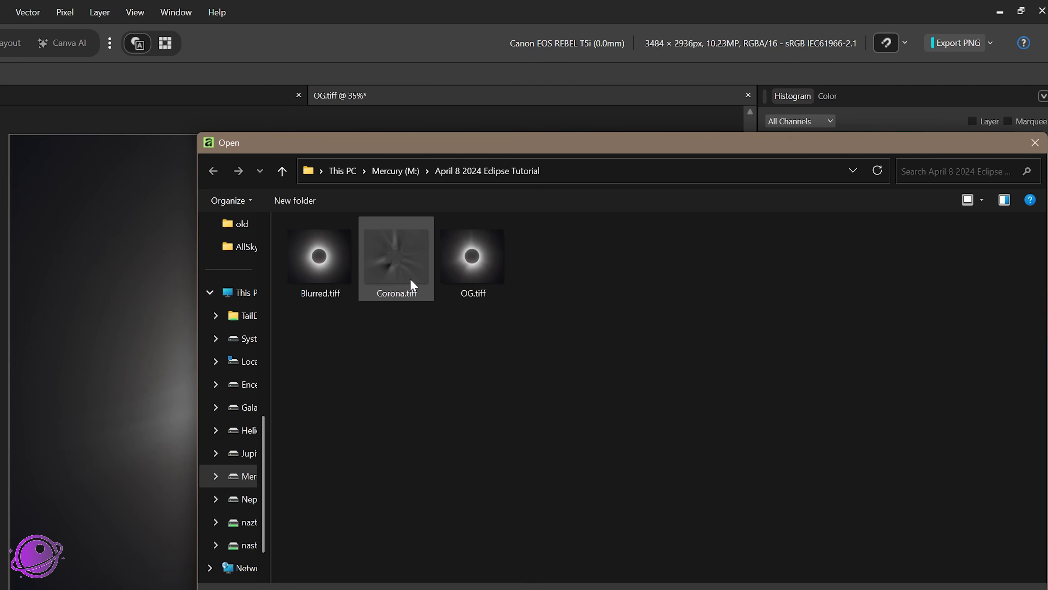
{"action": "left_click", "coordinate": [414, 287]}
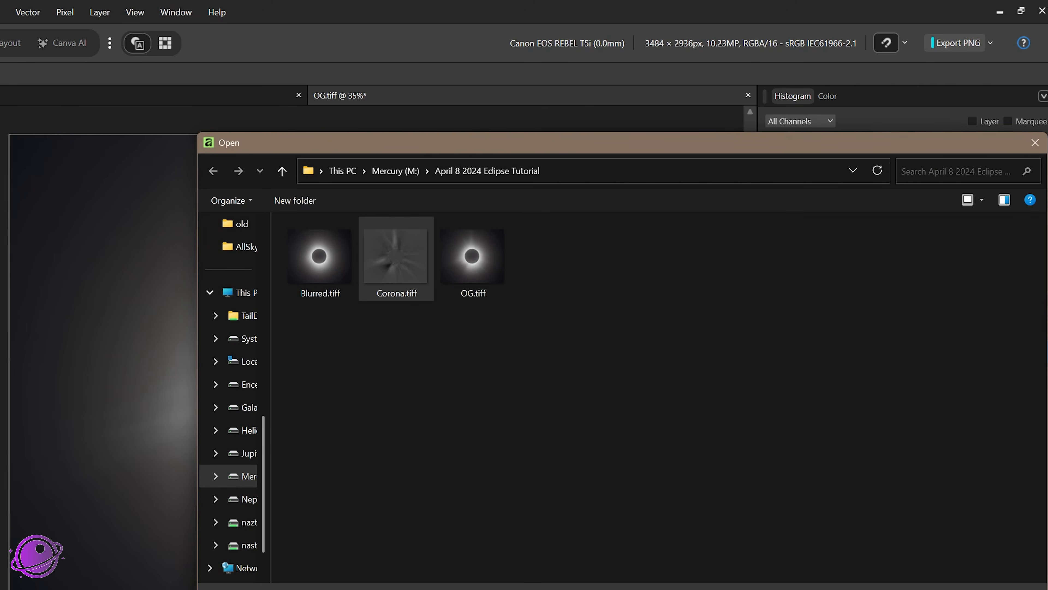
{"action": "key", "text": "Return"}
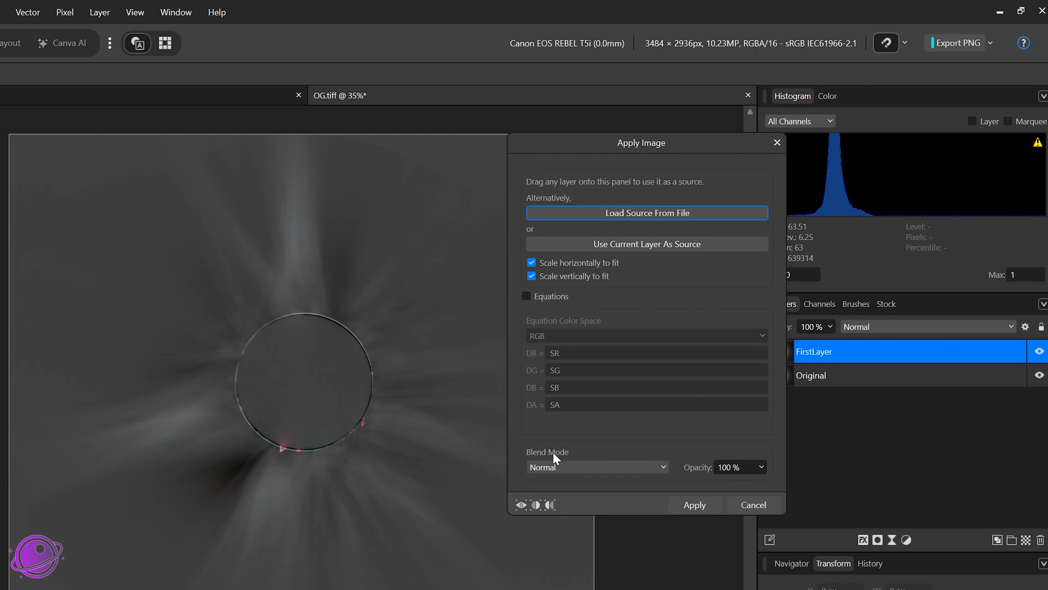
Step: Set the blend mode to Soft Light and apply the image
{"action": "left_click", "coordinate": [556, 469]}
{"action": "scroll", "coordinate": [558, 425], "scroll_direction": "down", "scroll_amount": 1}
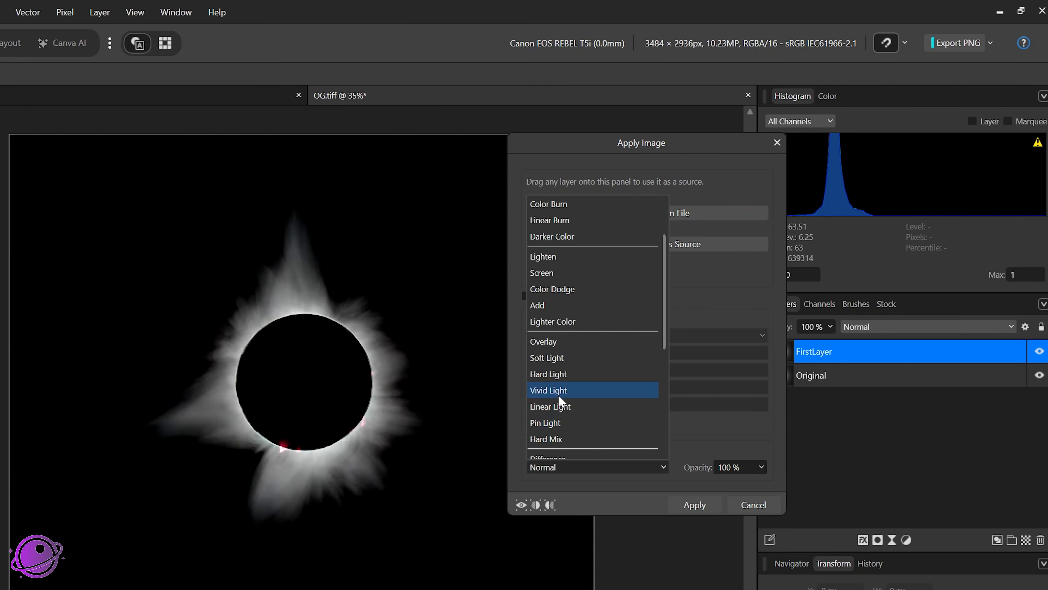
{"action": "left_click", "coordinate": [564, 359]}
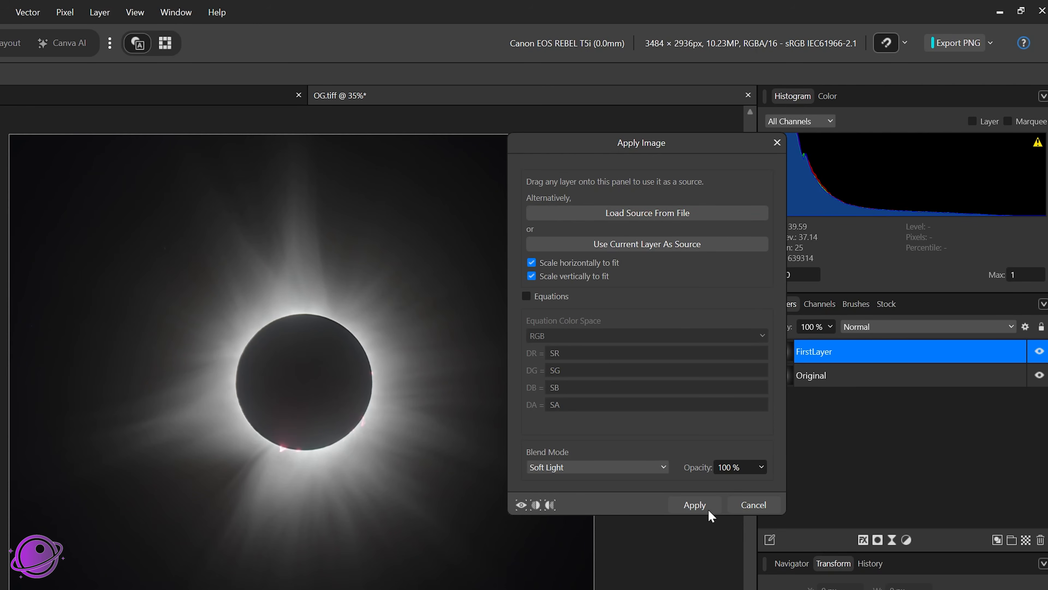
{"action": "left_click", "coordinate": [694, 505]}
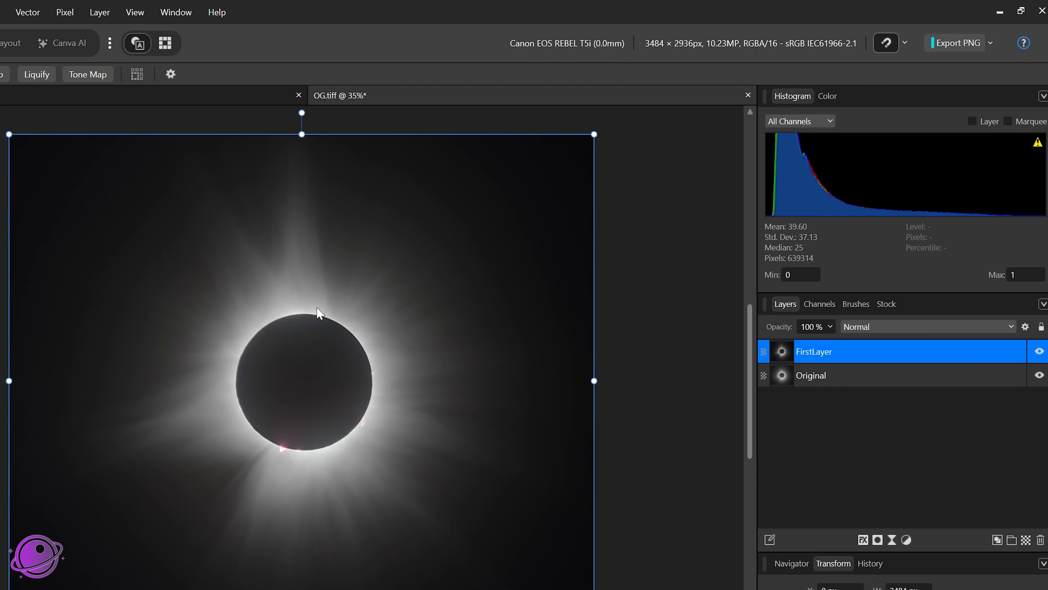
Step: Toggle FirstLayer's visibility to compare the image with and without the applied corona
{"action": "left_click", "coordinate": [1039, 352]}
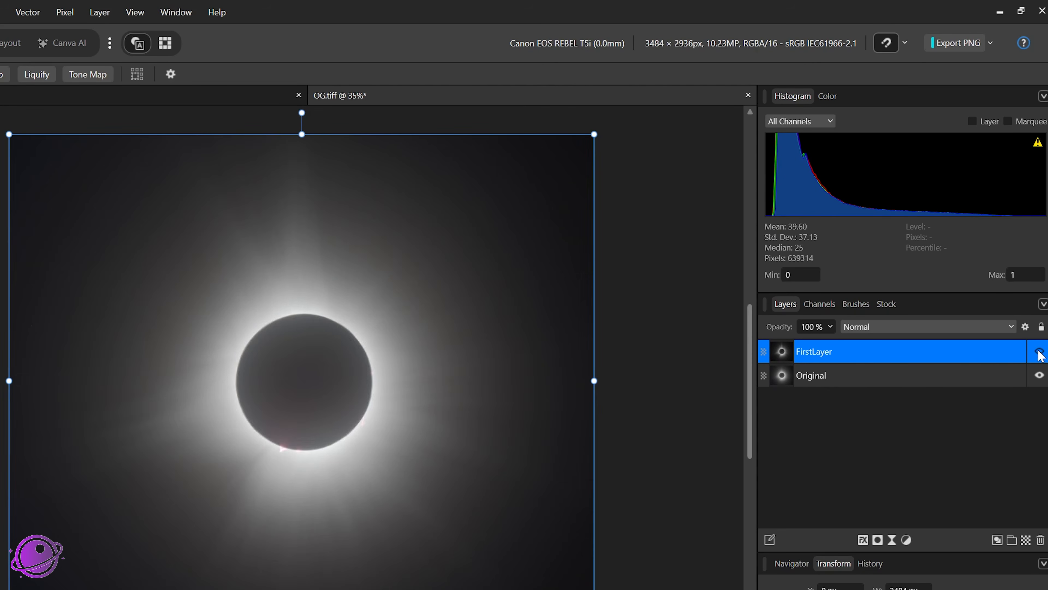
{"action": "left_click", "coordinate": [1039, 352]}
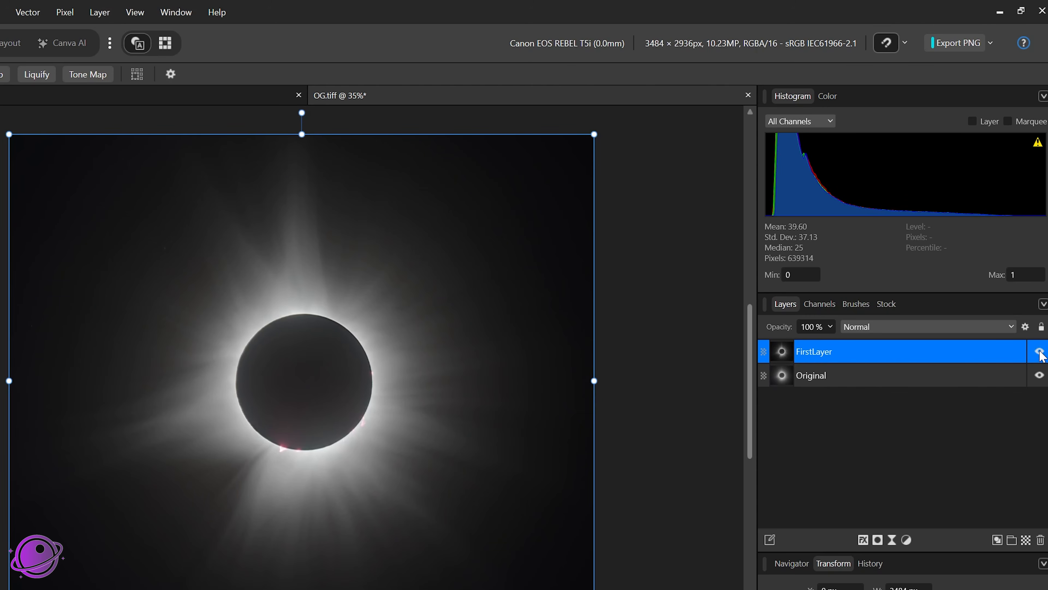
{"action": "left_click", "coordinate": [1039, 352]}
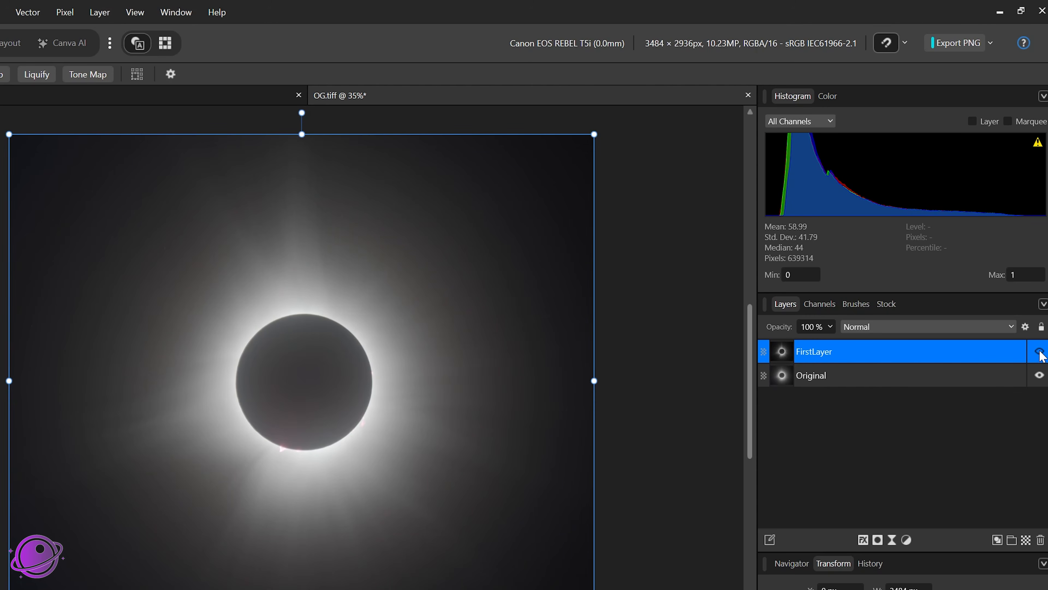
{"action": "left_click", "coordinate": [1039, 352]}
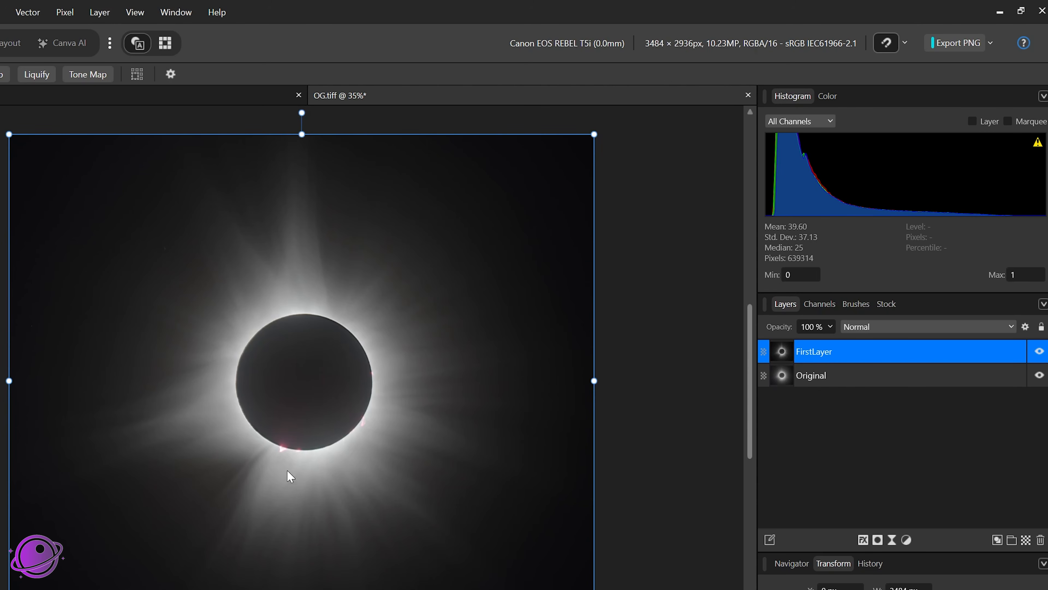
Step: Enable the Color Grading studio and switch to it
{"action": "scroll", "coordinate": [288, 477], "scroll_direction": "up", "scroll_amount": 6}
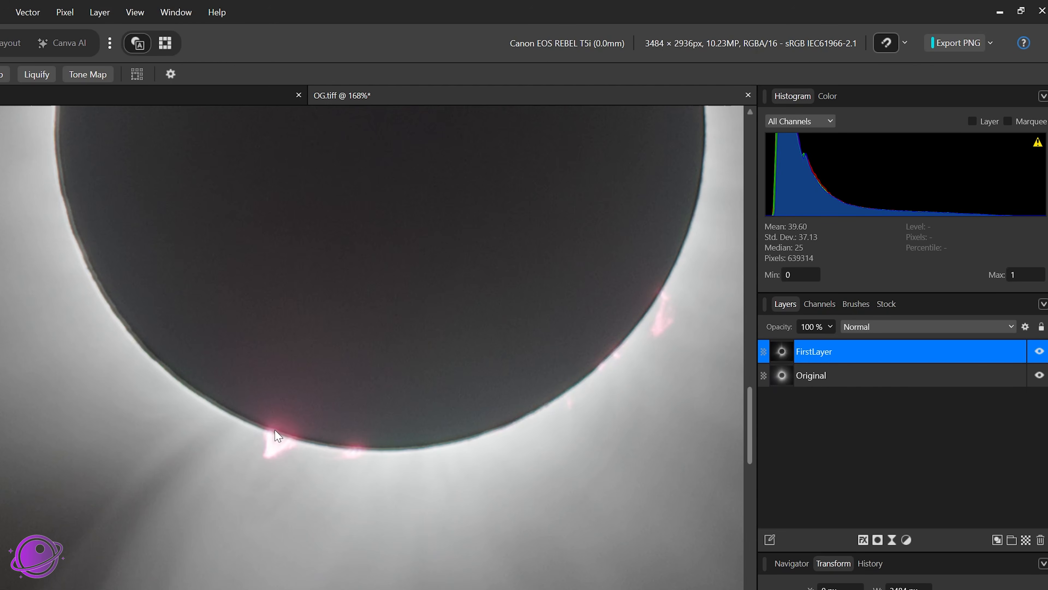
{"action": "scroll", "coordinate": [283, 422], "scroll_direction": "down", "scroll_amount": 9}
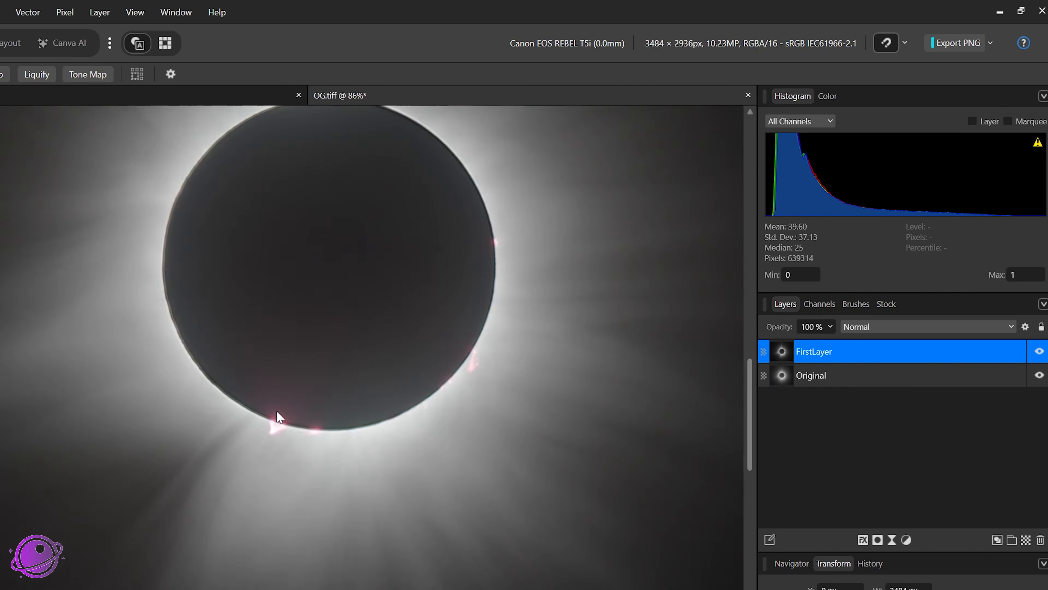
{"action": "scroll", "coordinate": [371, 295], "scroll_direction": "up", "scroll_amount": 3}
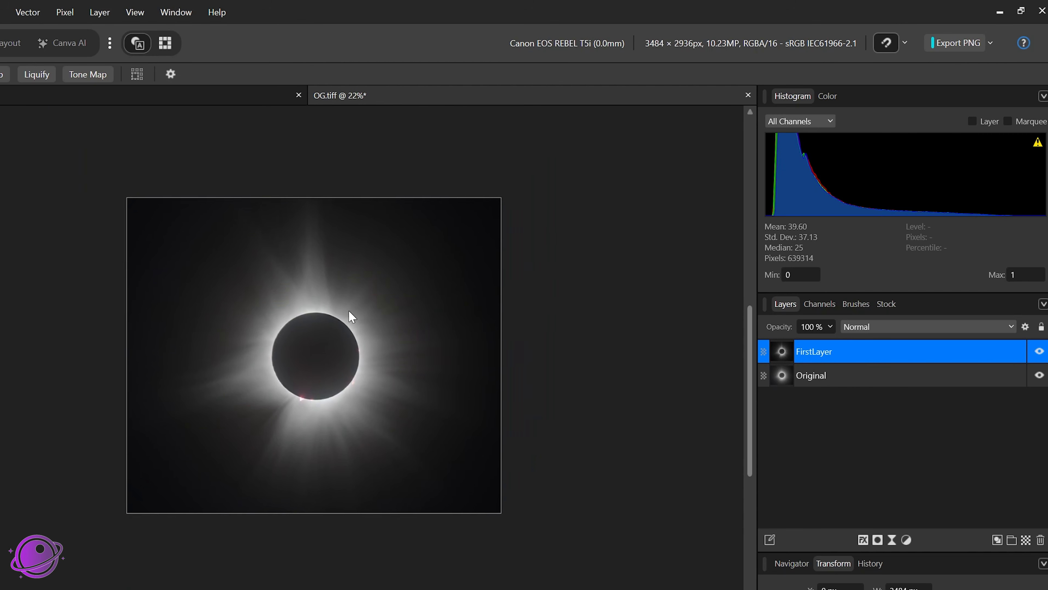
{"action": "key", "text": "v"}
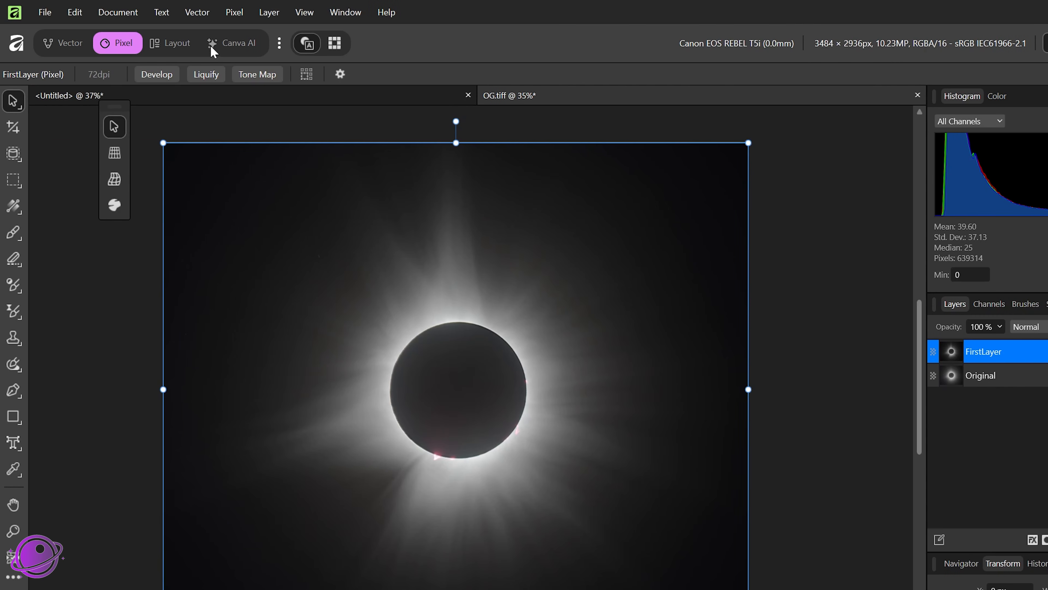
{"action": "left_click", "coordinate": [279, 43]}
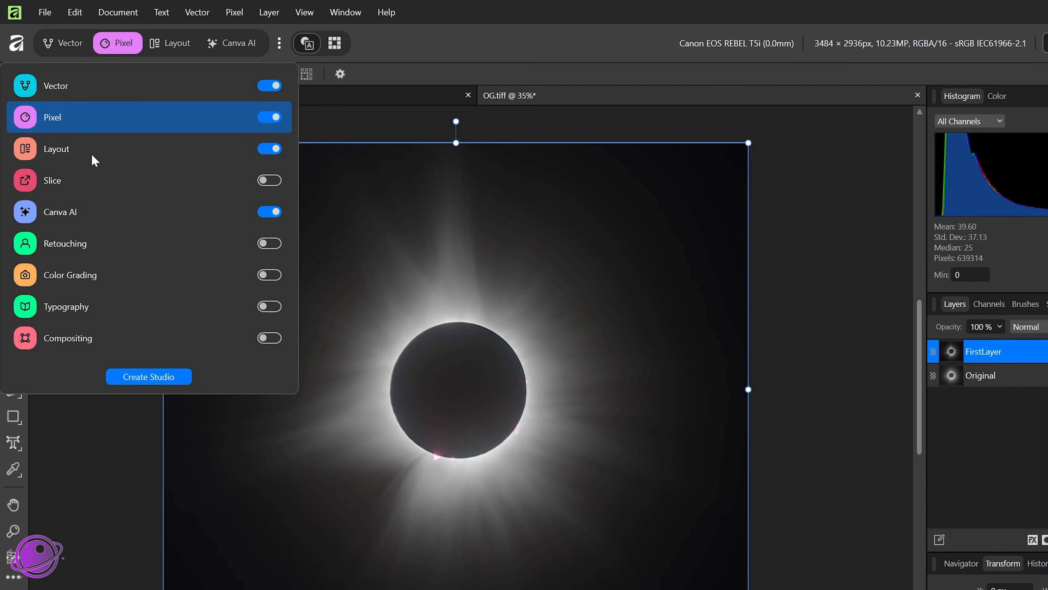
{"action": "left_click", "coordinate": [270, 275]}
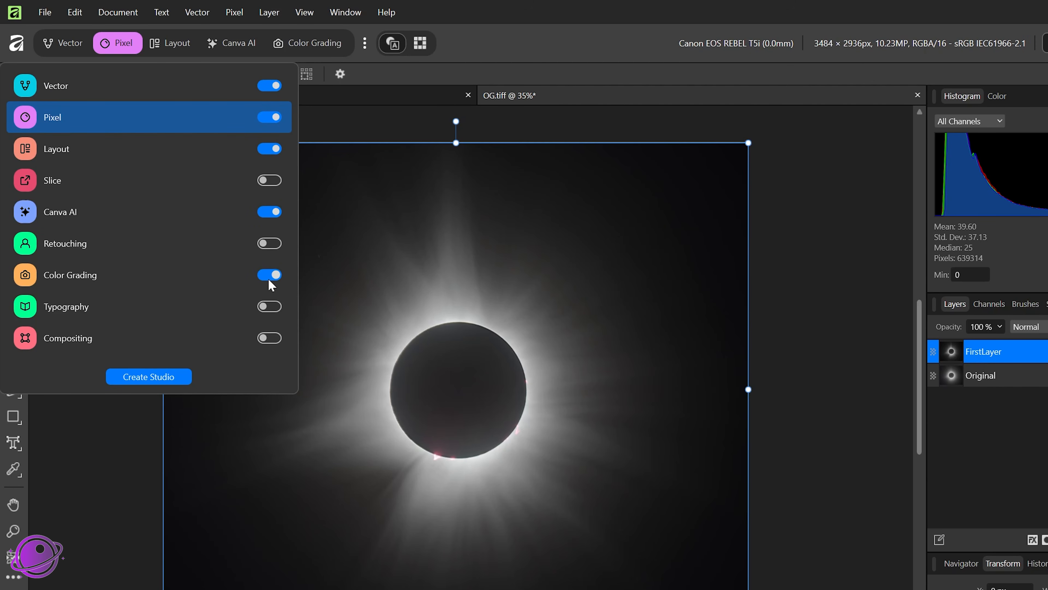
{"action": "left_click", "coordinate": [300, 42]}
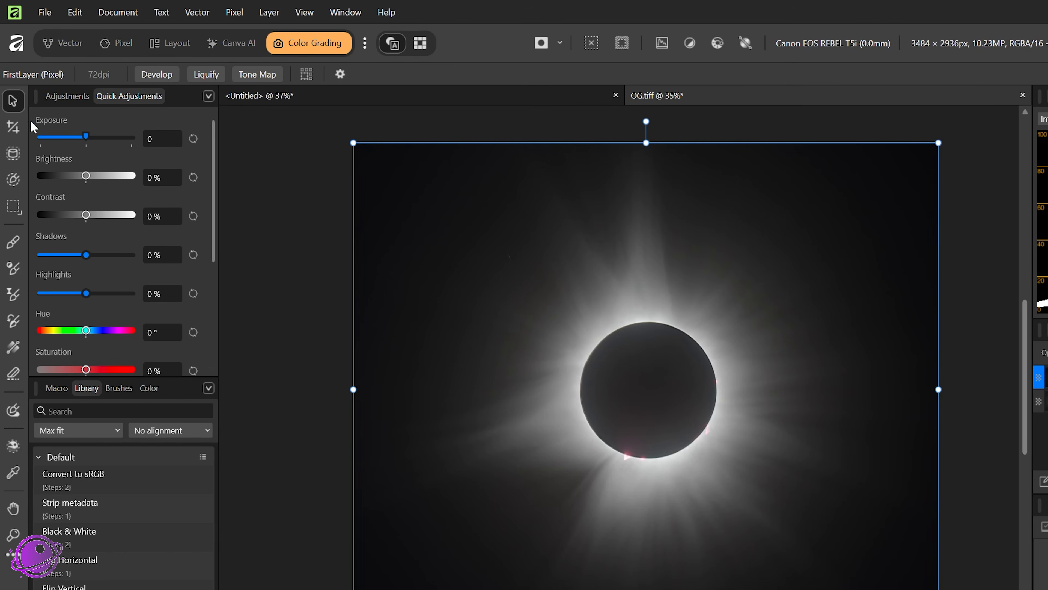
Step: Set FirstLayer's brightness to 10% and contrast to -7% with Quick Adjustments
{"action": "left_click", "coordinate": [76, 97]}
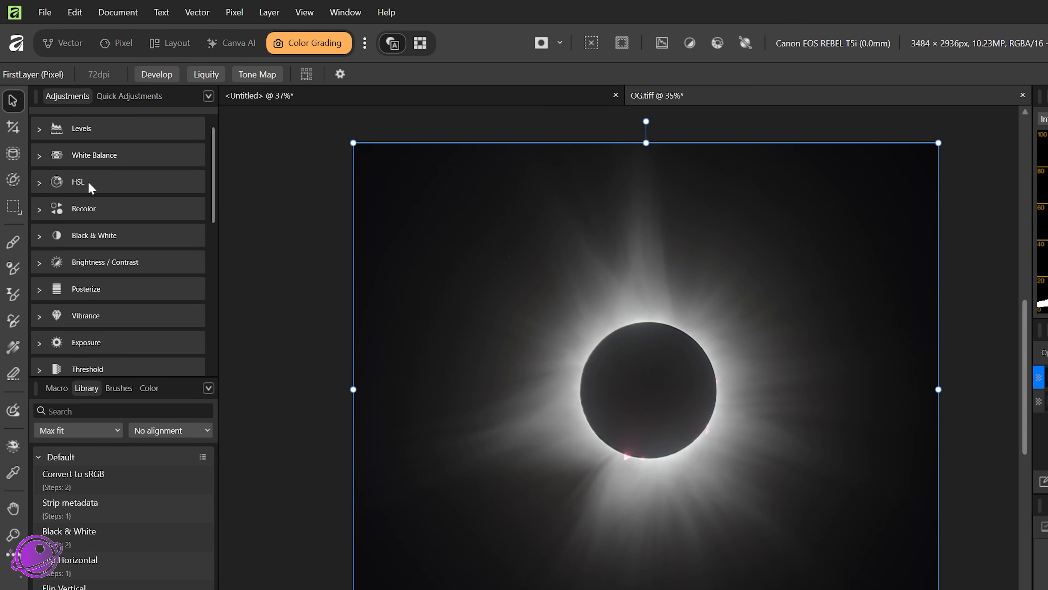
{"action": "scroll", "coordinate": [125, 257], "scroll_direction": "down", "scroll_amount": 3}
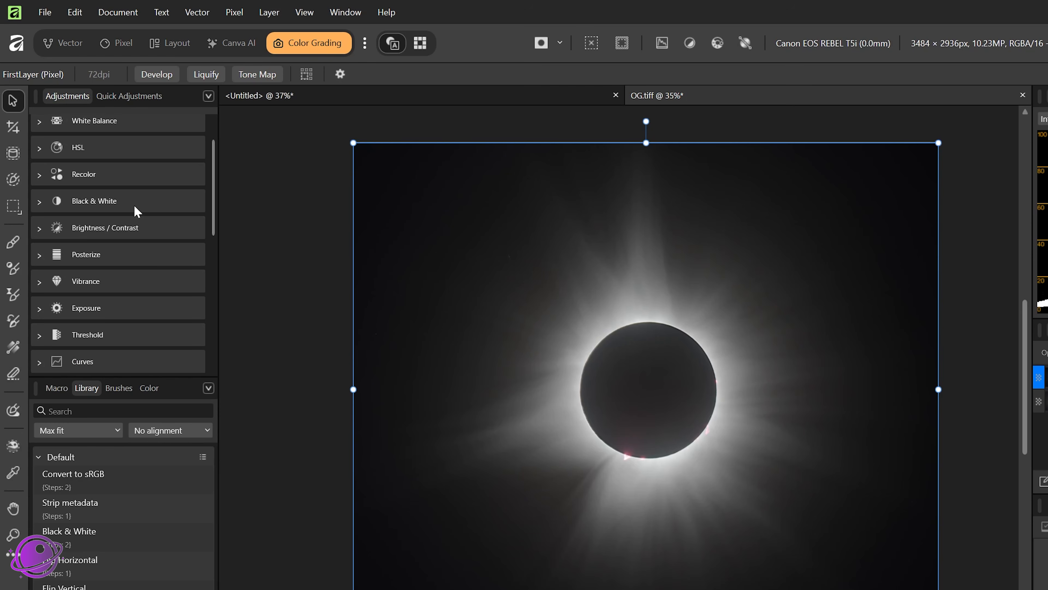
{"action": "scroll", "coordinate": [124, 257], "scroll_direction": "up", "scroll_amount": 3}
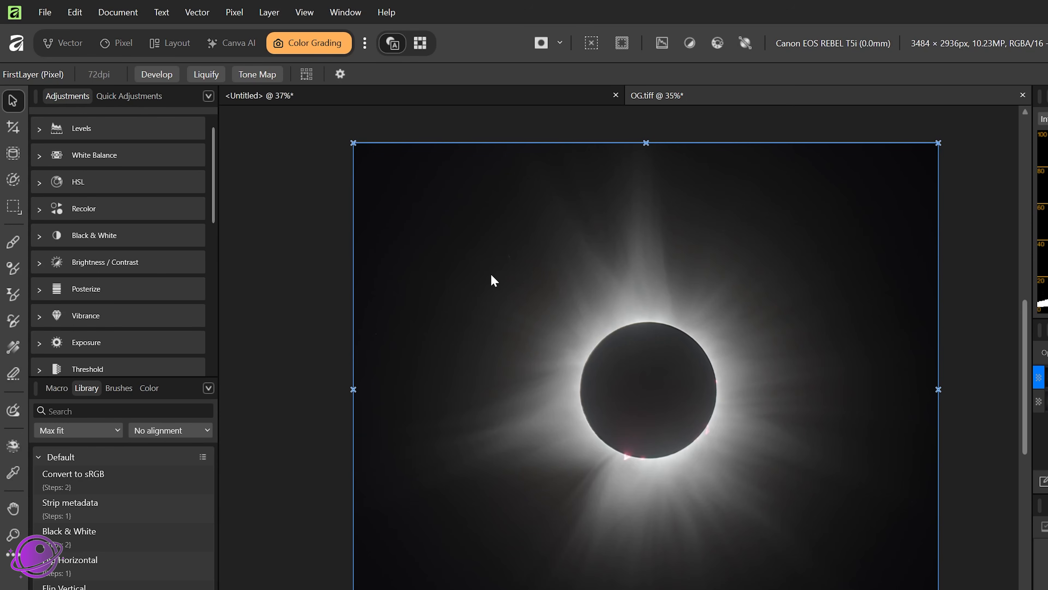
{"action": "left_click", "coordinate": [130, 102]}
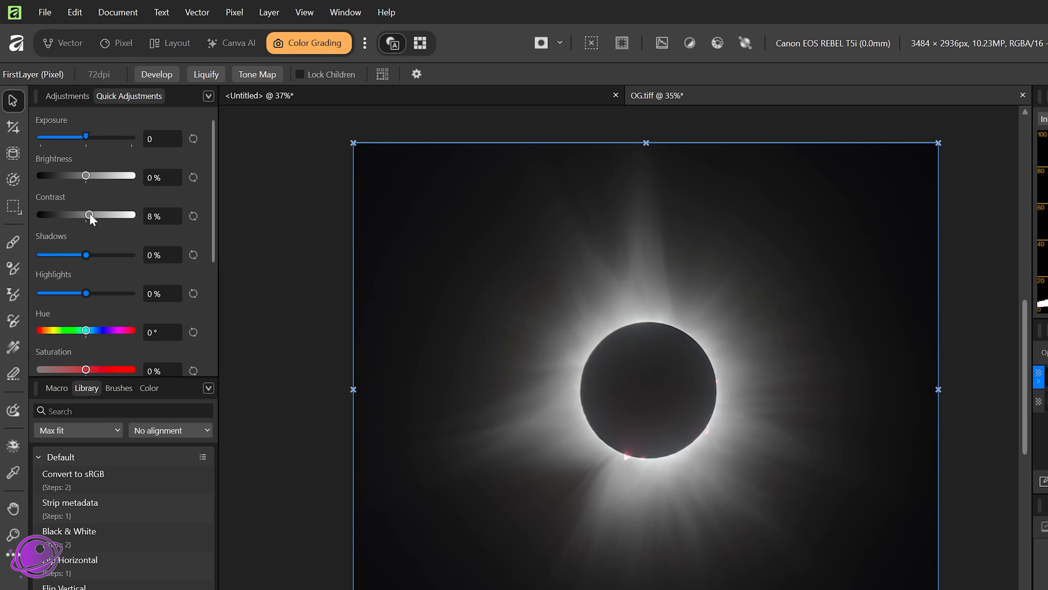
{"action": "left_click_drag", "start_coordinate": [86, 215], "coordinate": [98, 215]}
{"action": "mouse_move", "coordinate": [85, 175]}
{"action": "left_mouse_down"}
{"action": "mouse_move", "coordinate": [76, 175]}
{"action": "mouse_move", "coordinate": [98, 176]}
{"action": "left_mouse_up"}
{"action": "left_click_drag", "start_coordinate": [99, 214], "coordinate": [84, 215]}
{"action": "left_click_drag", "start_coordinate": [97, 176], "coordinate": [92, 176]}
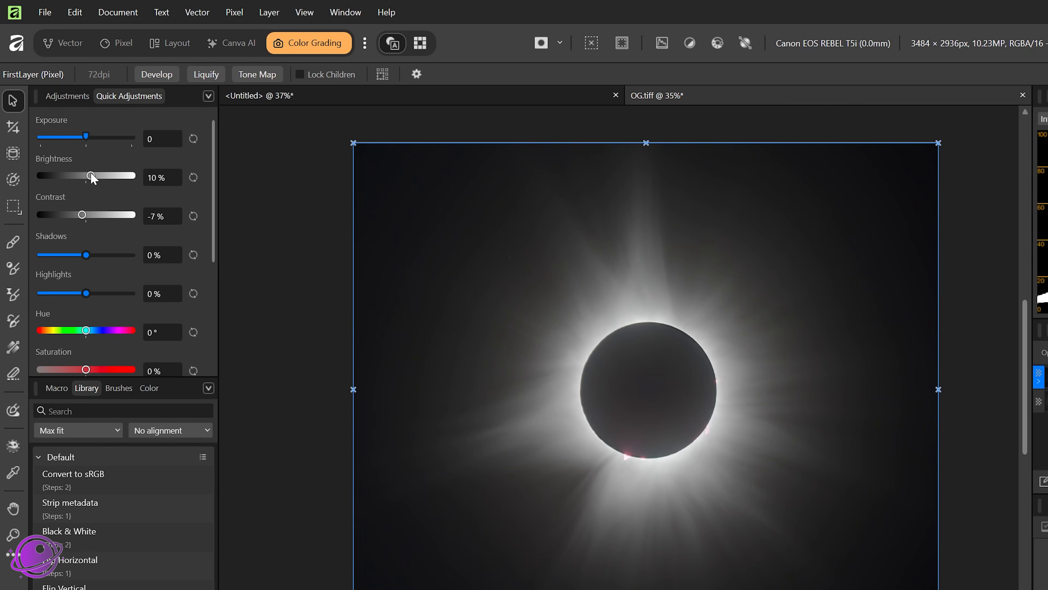
{"action": "mouse_move", "coordinate": [87, 135]}
{"action": "left_mouse_down"}
{"action": "mouse_move", "coordinate": [100, 136]}
{"action": "mouse_move", "coordinate": [85, 139]}
{"action": "left_mouse_up"}
Step: Try 100% sharpness on FirstLayer and reset sharpness to 0%
{"action": "scroll", "coordinate": [138, 302], "scroll_direction": "down", "scroll_amount": 5}
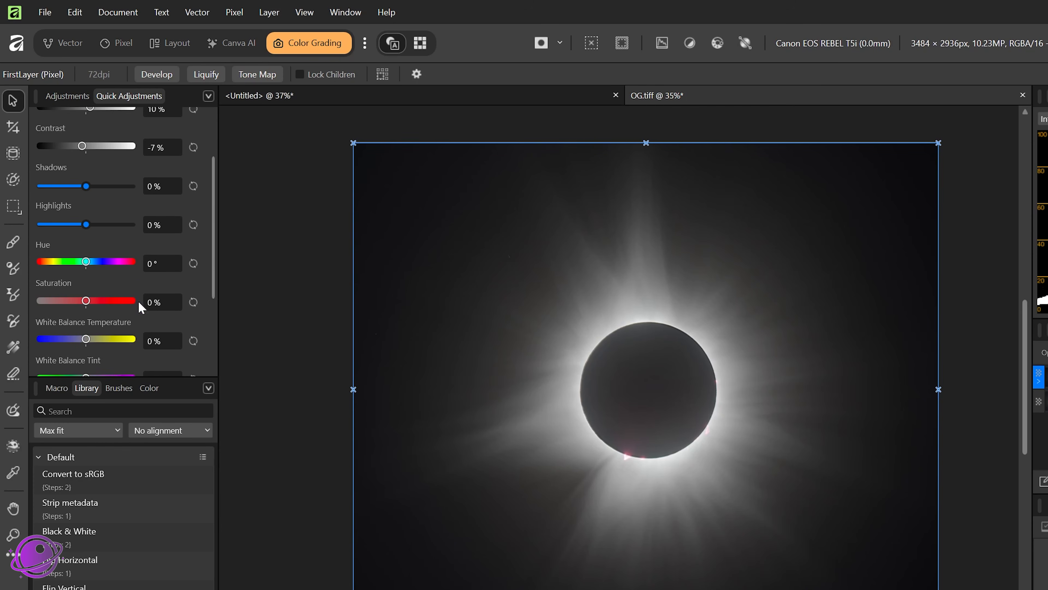
{"action": "scroll", "coordinate": [129, 292], "scroll_direction": "down", "scroll_amount": 1}
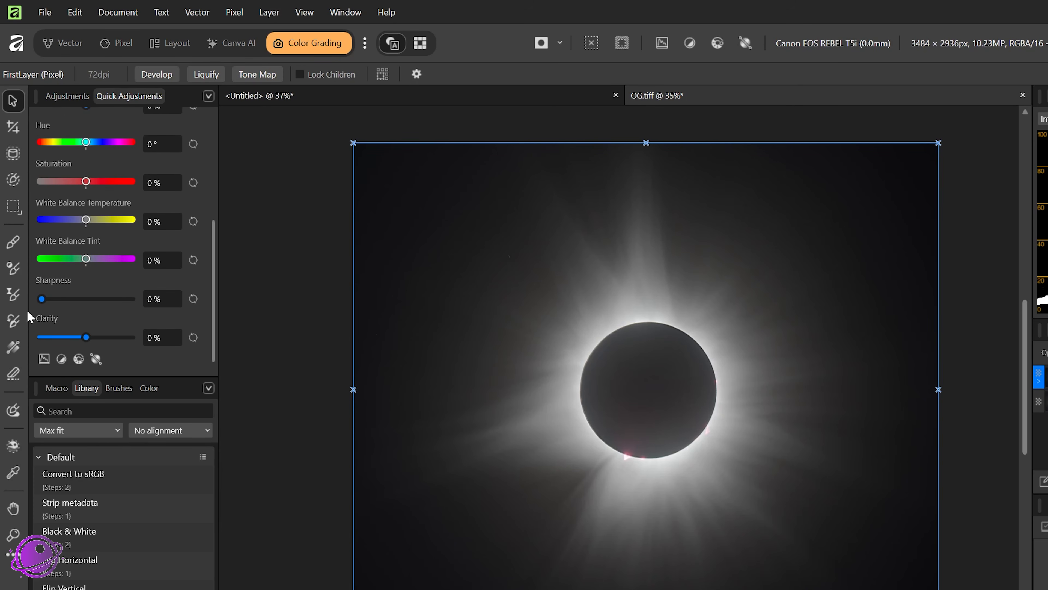
{"action": "left_click_drag", "start_coordinate": [41, 298], "coordinate": [144, 291]}
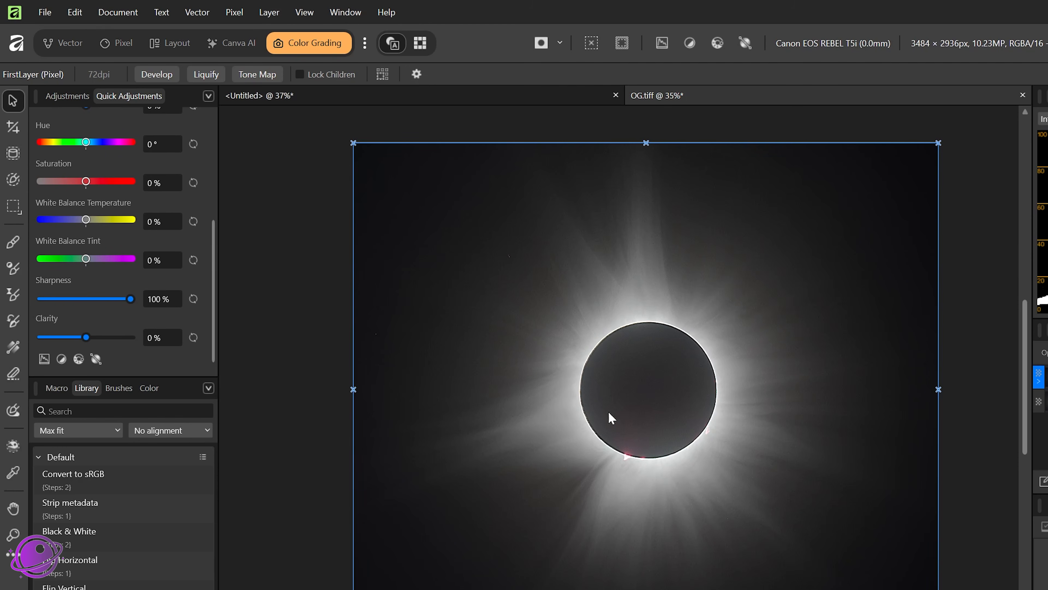
{"action": "scroll", "coordinate": [578, 374], "scroll_direction": "up", "scroll_amount": 2}
{"action": "scroll", "coordinate": [579, 455], "scroll_direction": "up", "scroll_amount": 5}
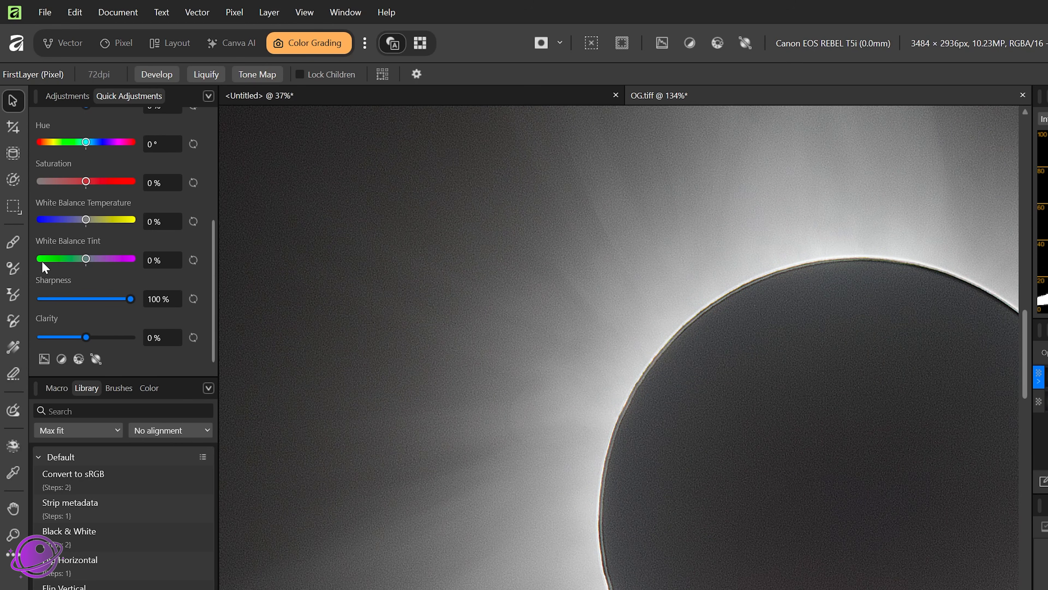
{"action": "double_click", "coordinate": [130, 299]}
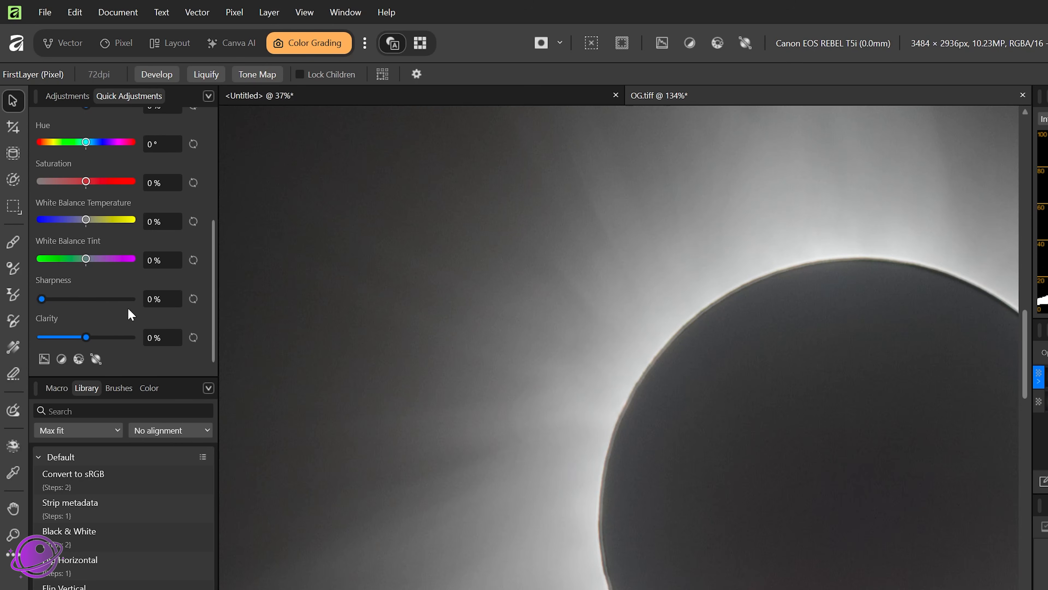
Step: Set FirstLayer's clarity to 30%
{"action": "scroll", "coordinate": [586, 261], "scroll_direction": "down", "scroll_amount": 6}
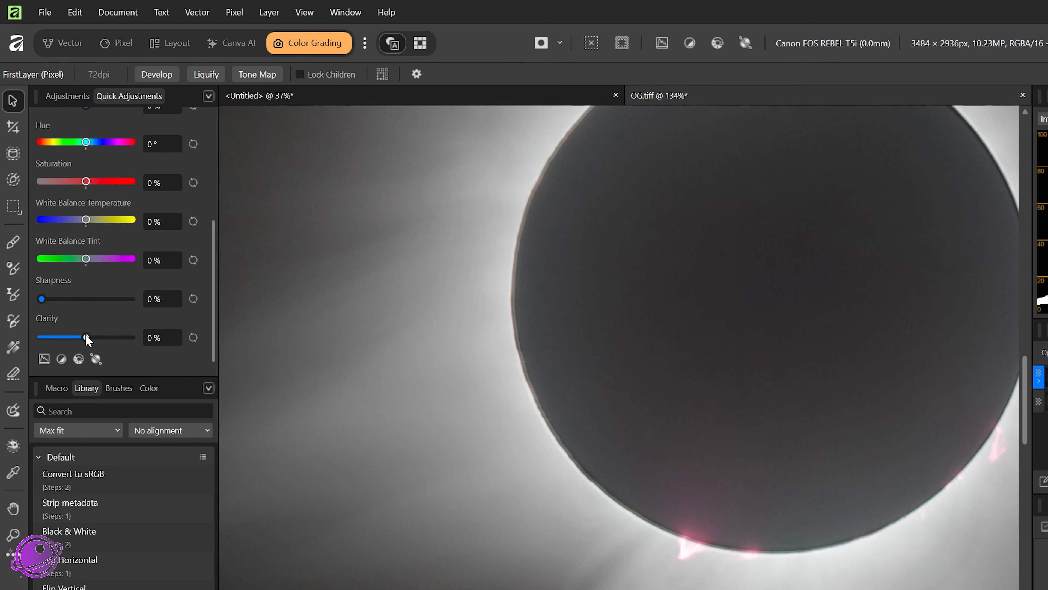
{"action": "left_click_drag", "start_coordinate": [87, 338], "coordinate": [210, 351]}
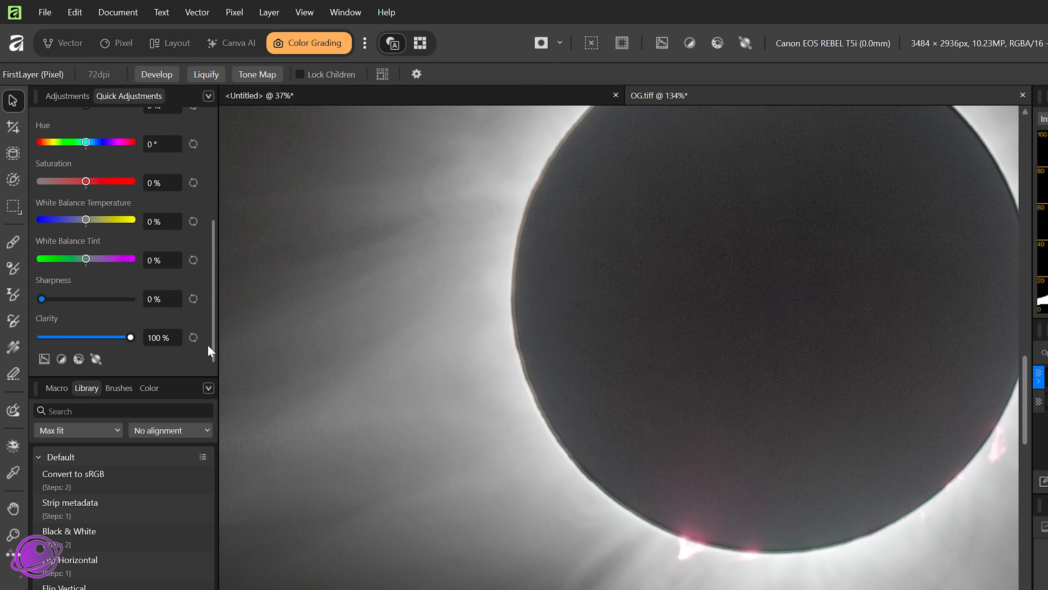
{"action": "left_click_drag", "start_coordinate": [618, 558], "coordinate": [566, 424]}
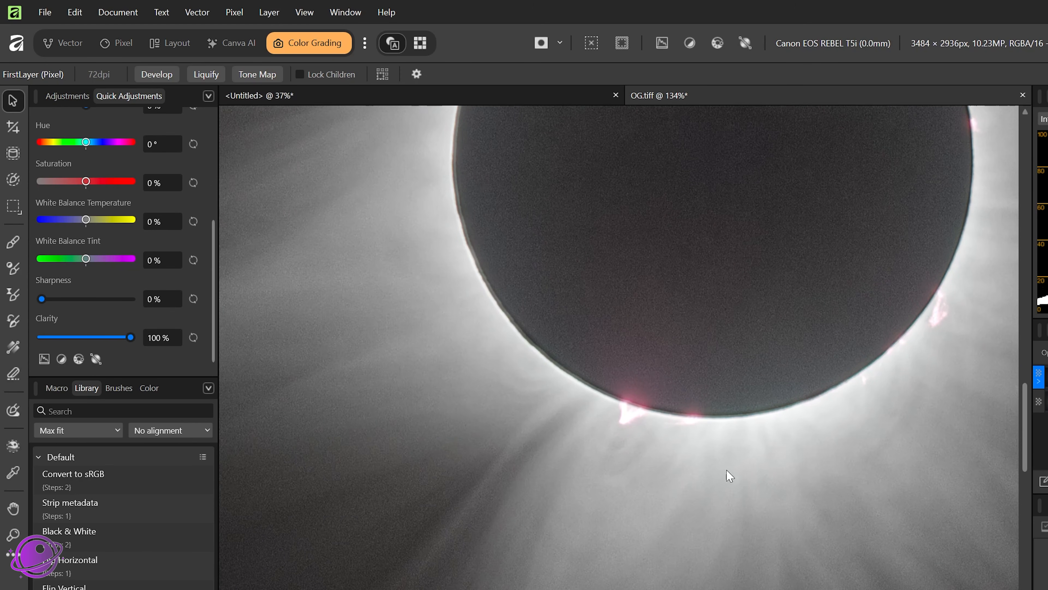
{"action": "left_click_drag", "start_coordinate": [131, 340], "coordinate": [99, 346]}
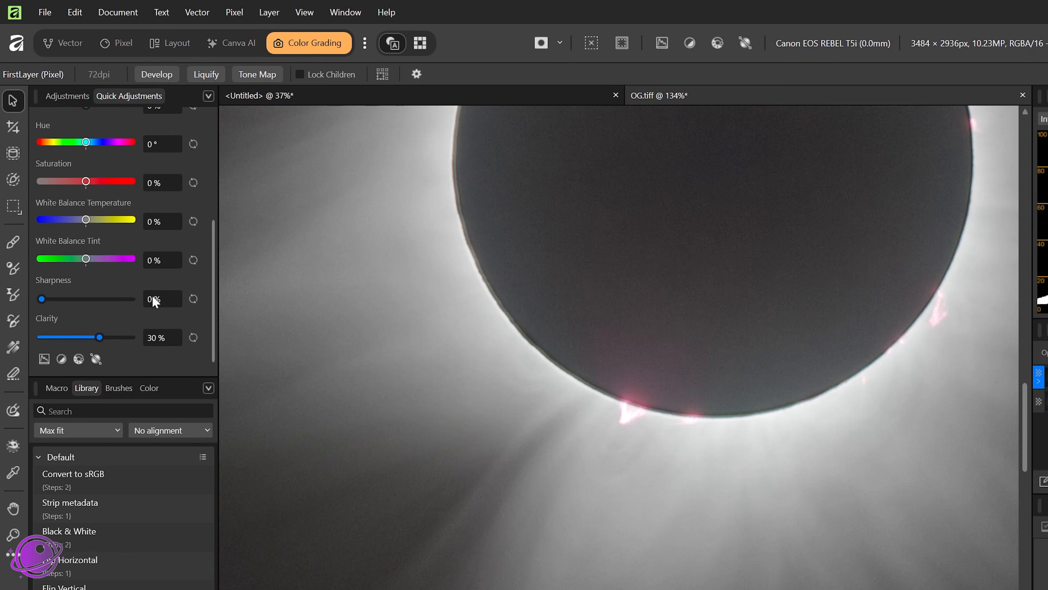
Step: Add a Curves adjustment using the S-Curve preset
{"action": "scroll", "coordinate": [385, 224], "scroll_direction": "down", "scroll_amount": 3}
{"action": "left_click", "coordinate": [66, 95]}
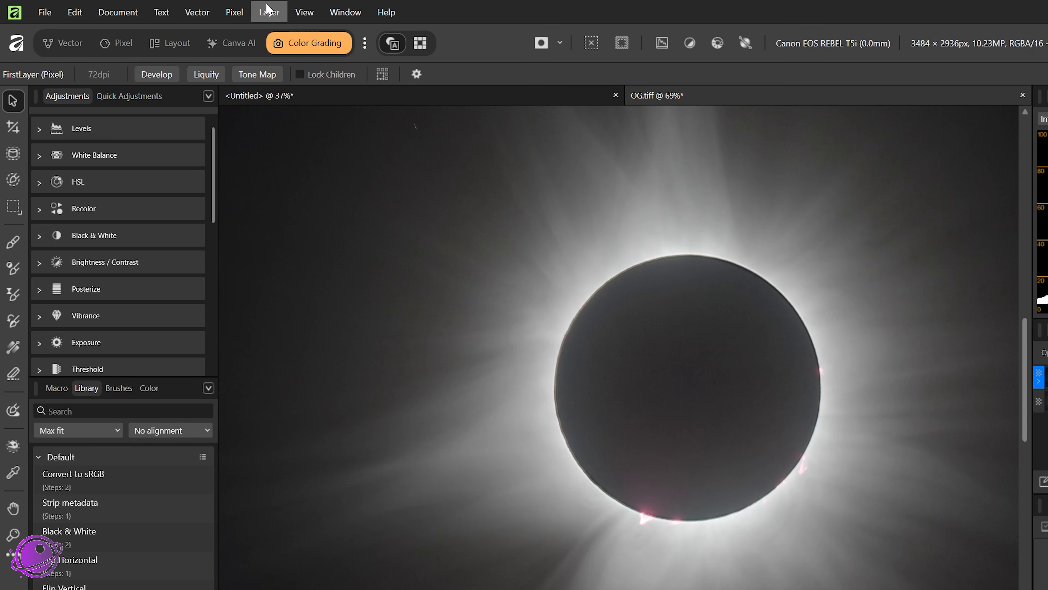
{"action": "left_click", "coordinate": [234, 12]}
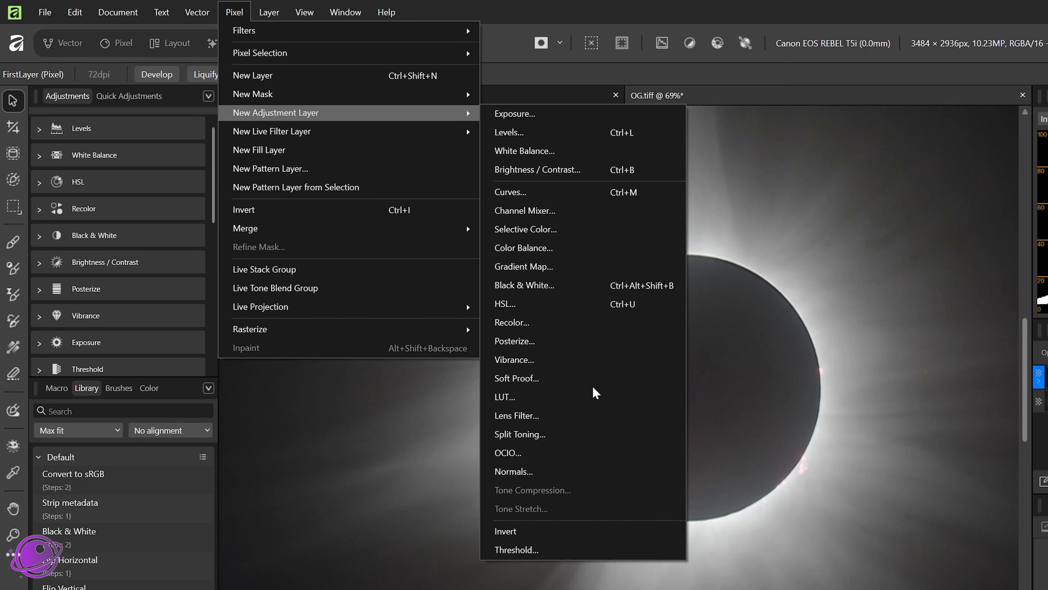
{"action": "left_click", "coordinate": [569, 2]}
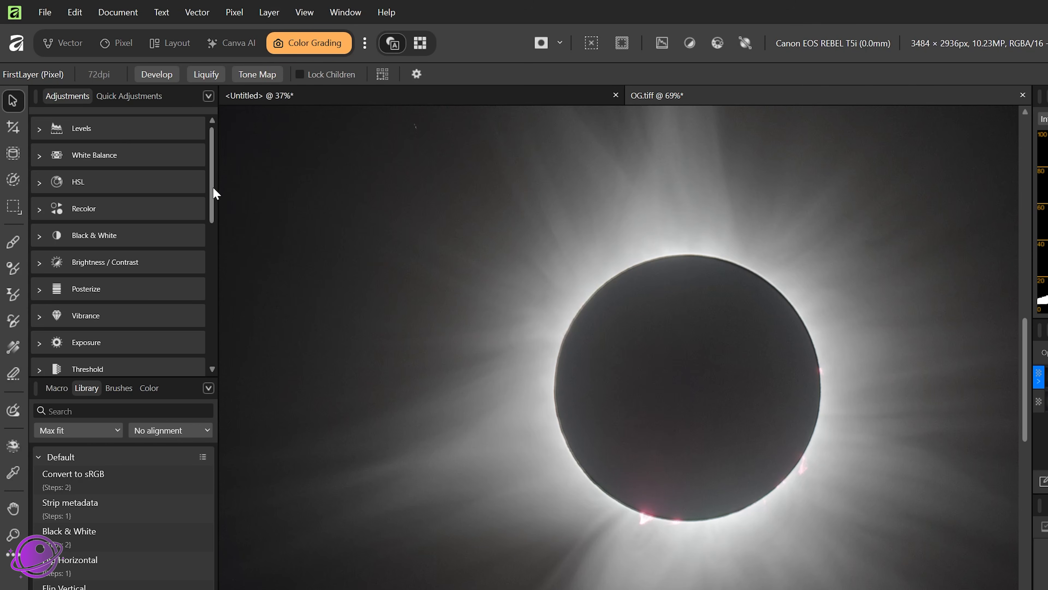
{"action": "left_click_drag", "start_coordinate": [215, 193], "coordinate": [206, 263]}
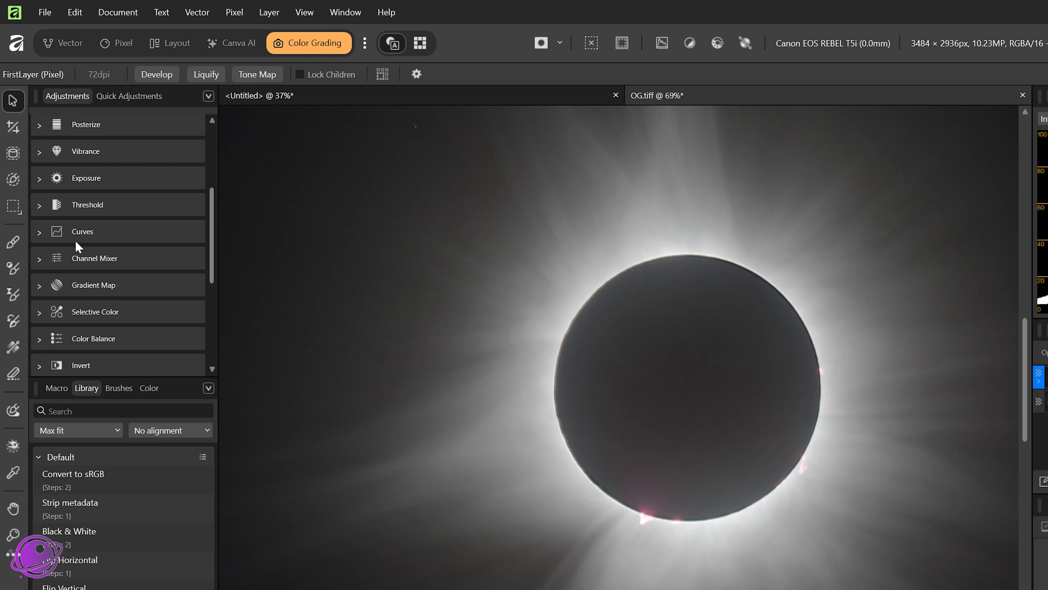
{"action": "left_click", "coordinate": [39, 232]}
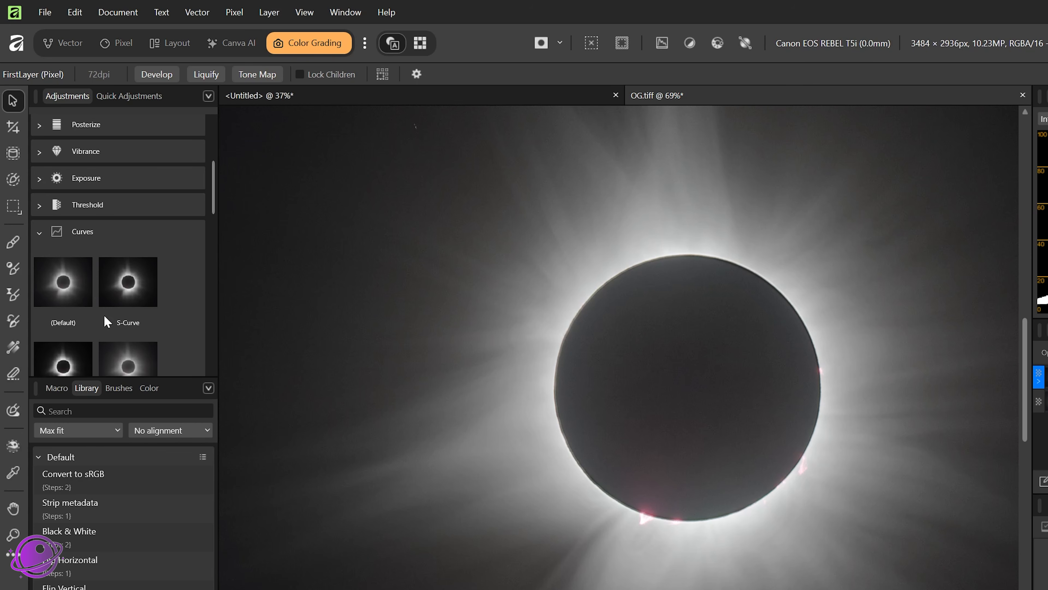
{"action": "scroll", "coordinate": [106, 321], "scroll_direction": "down", "scroll_amount": 2}
{"action": "scroll", "coordinate": [137, 289], "scroll_direction": "up", "scroll_amount": 1}
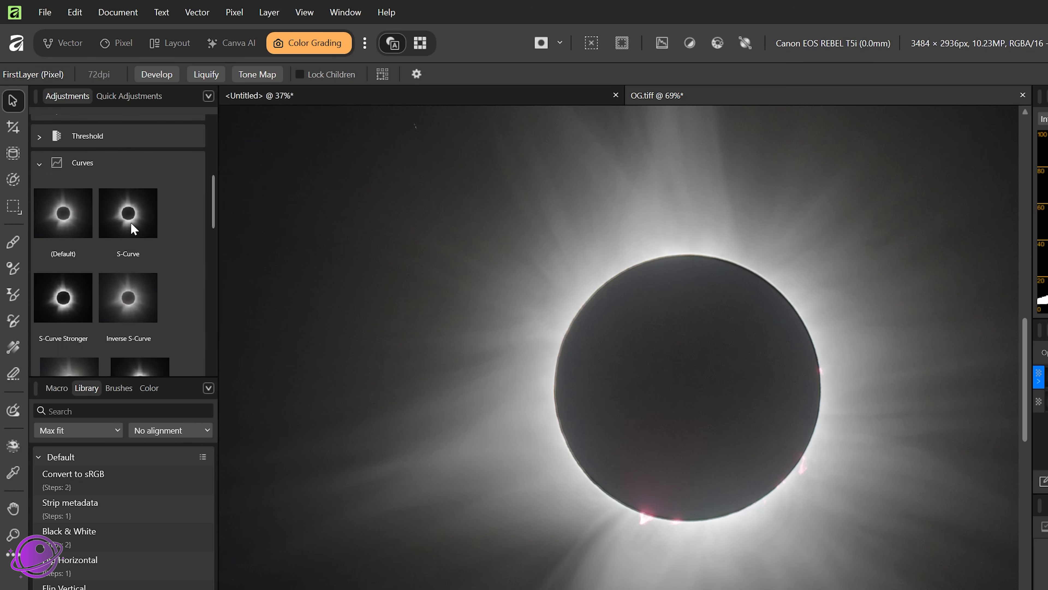
{"action": "left_click", "coordinate": [133, 229]}
{"action": "left_click_drag", "start_coordinate": [869, 282], "coordinate": [462, 230]}
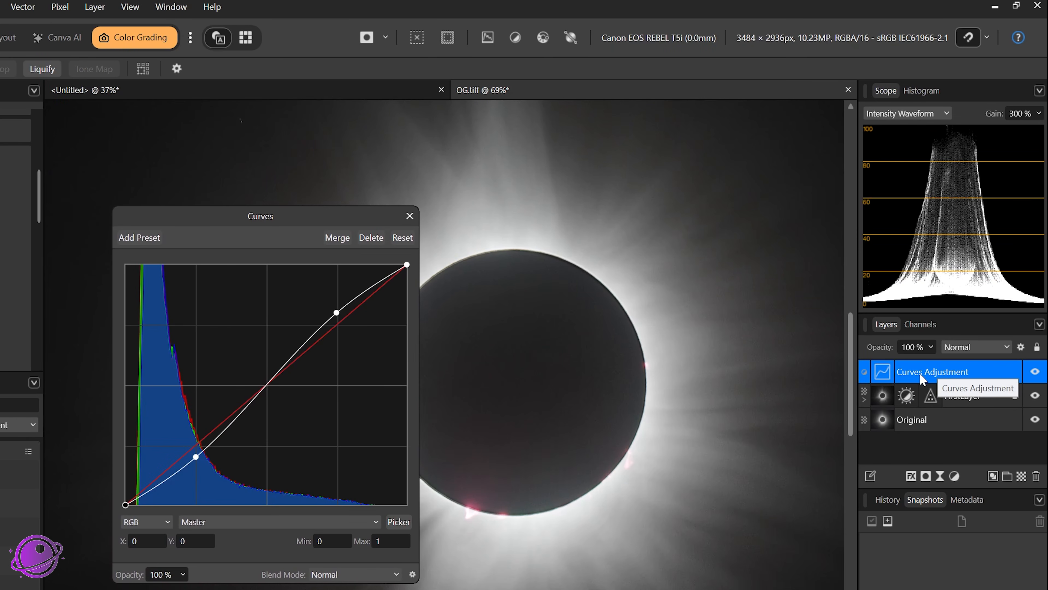
Step: Nest the Curves adjustment inside FirstLayer and move its upper curve point to X 0.765, Y 0.783
{"action": "left_click_drag", "start_coordinate": [920, 373], "coordinate": [942, 403]}
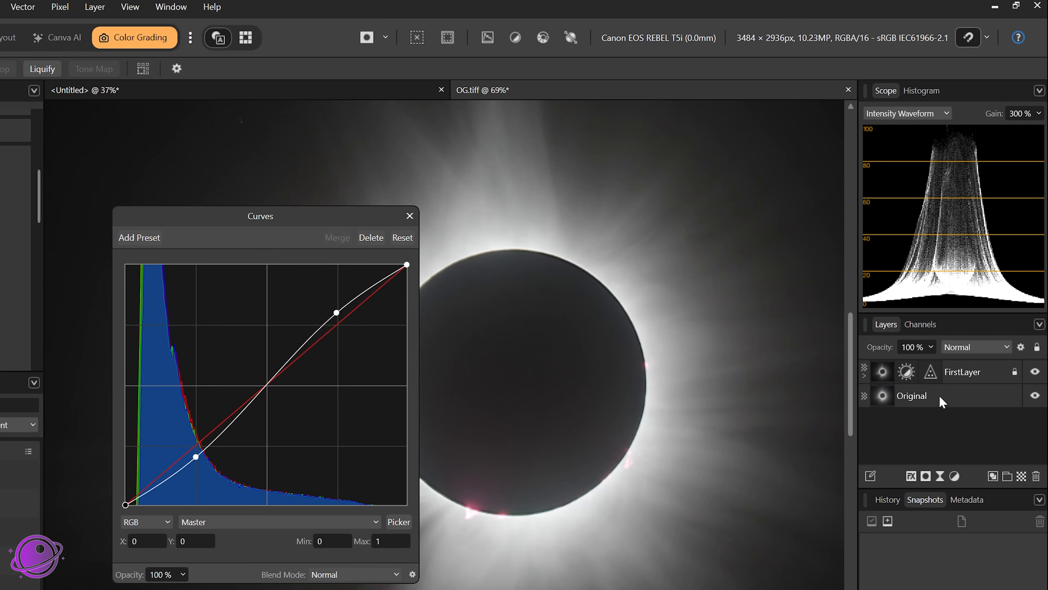
{"action": "left_click", "coordinate": [865, 374]}
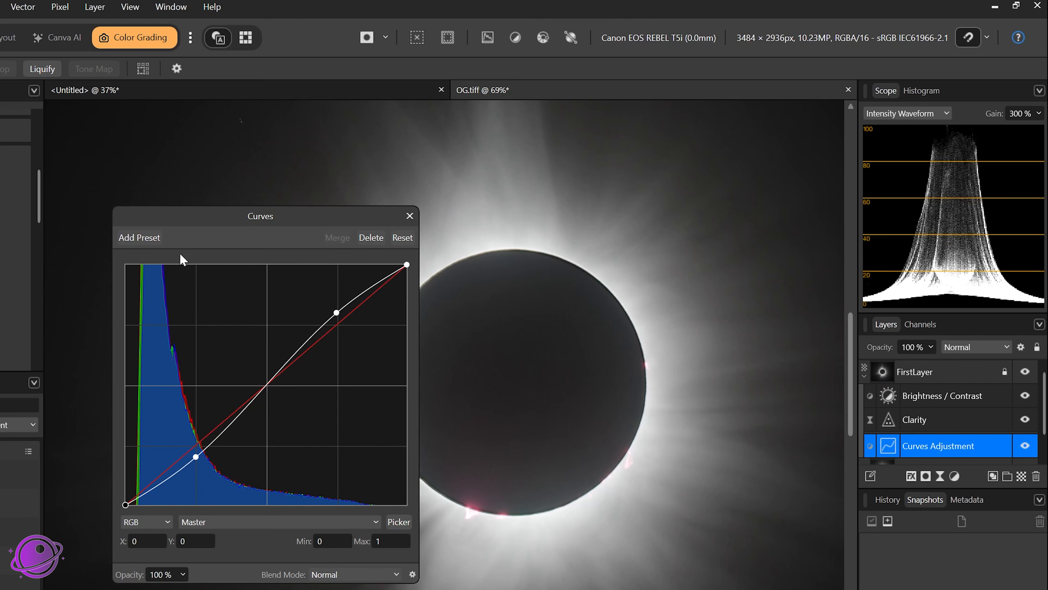
{"action": "left_click_drag", "start_coordinate": [255, 223], "coordinate": [774, 234]}
{"action": "scroll", "coordinate": [400, 318], "scroll_direction": "down", "scroll_amount": 2}
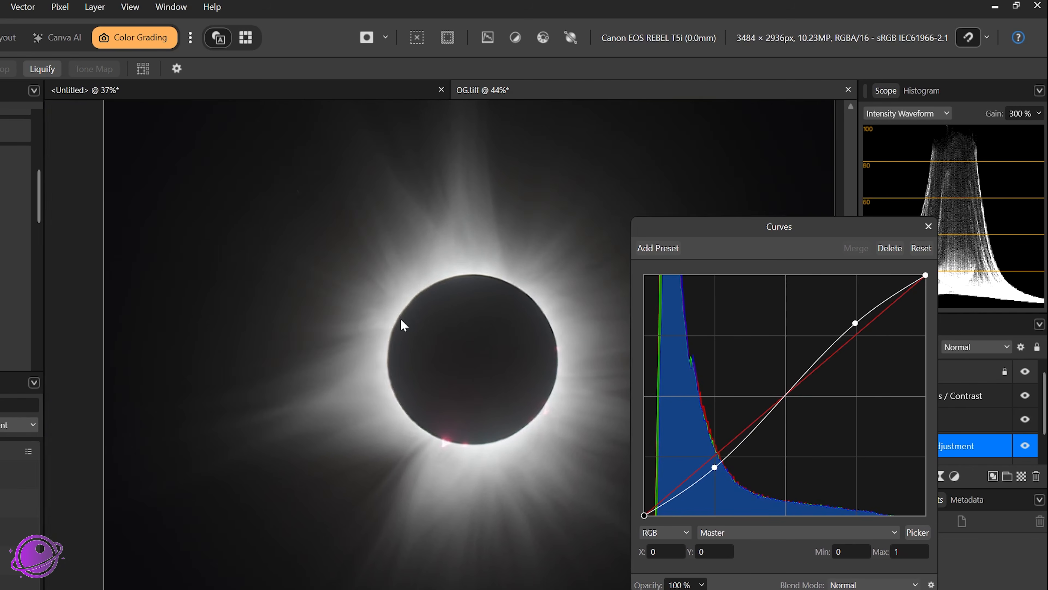
{"action": "left_click_drag", "start_coordinate": [401, 320], "coordinate": [320, 329]}
{"action": "left_click_drag", "start_coordinate": [776, 221], "coordinate": [750, 215]}
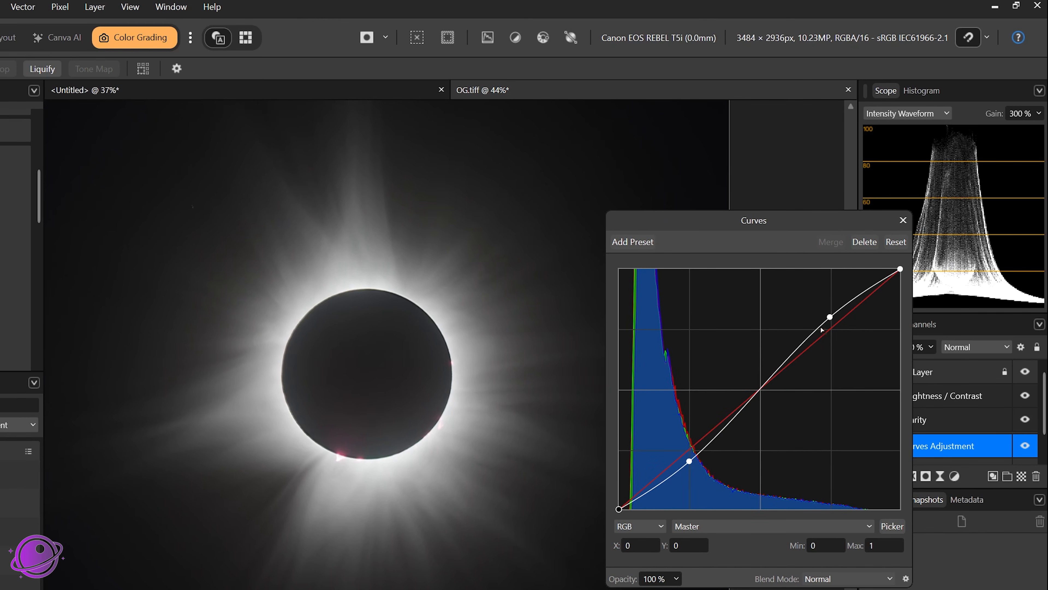
{"action": "mouse_move", "coordinate": [831, 318]}
{"action": "left_mouse_down"}
{"action": "mouse_move", "coordinate": [822, 312]}
{"action": "mouse_move", "coordinate": [834, 322]}
{"action": "left_mouse_up"}
{"action": "left_click_drag", "start_coordinate": [689, 460], "coordinate": [686, 464]}
{"action": "left_click_drag", "start_coordinate": [835, 322], "coordinate": [835, 324]}
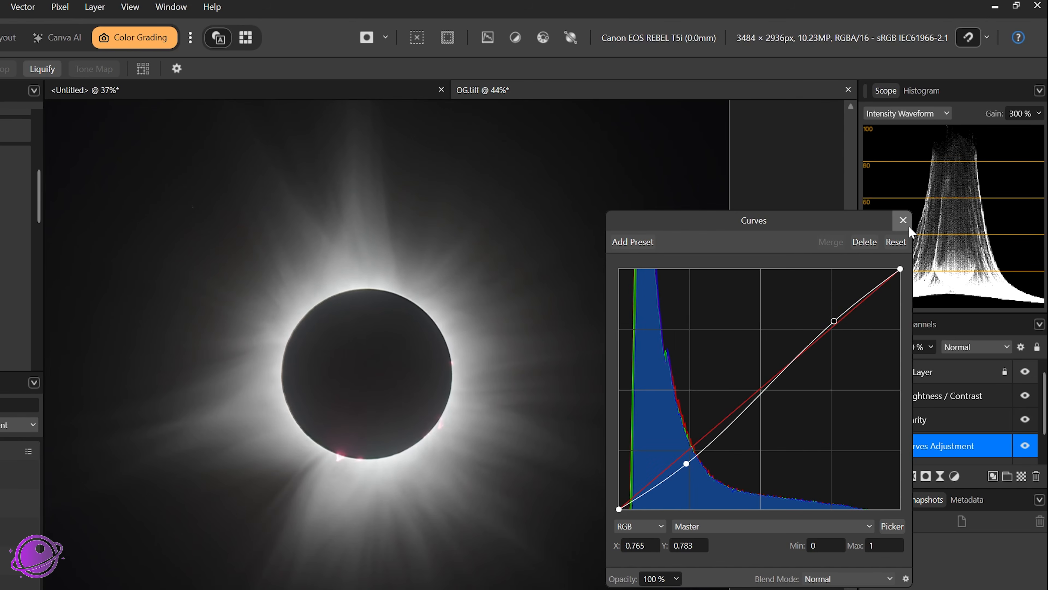
{"action": "left_click", "coordinate": [903, 220]}
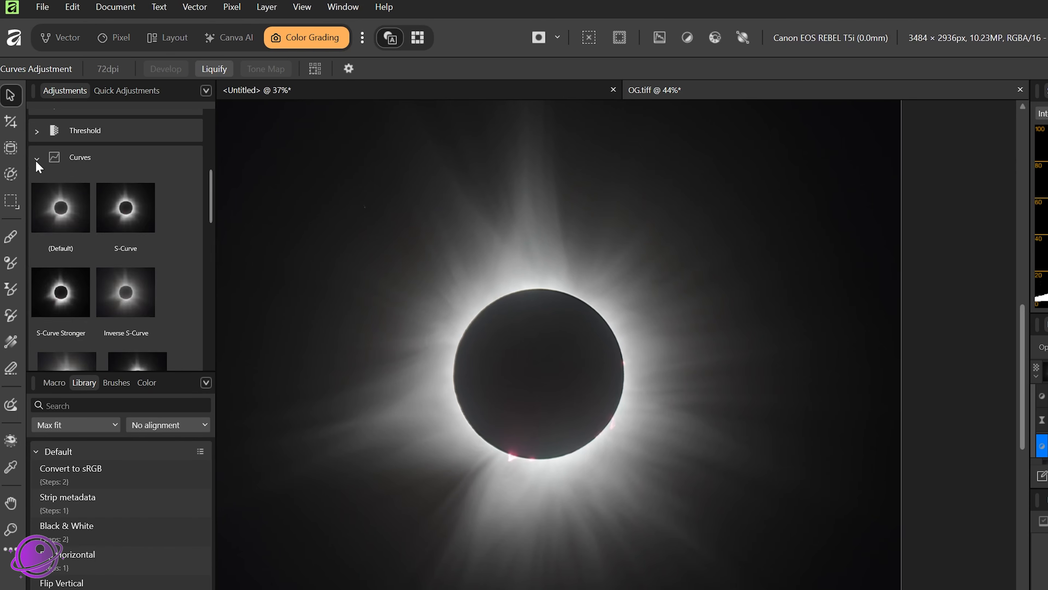
{"action": "left_click", "coordinate": [36, 161]}
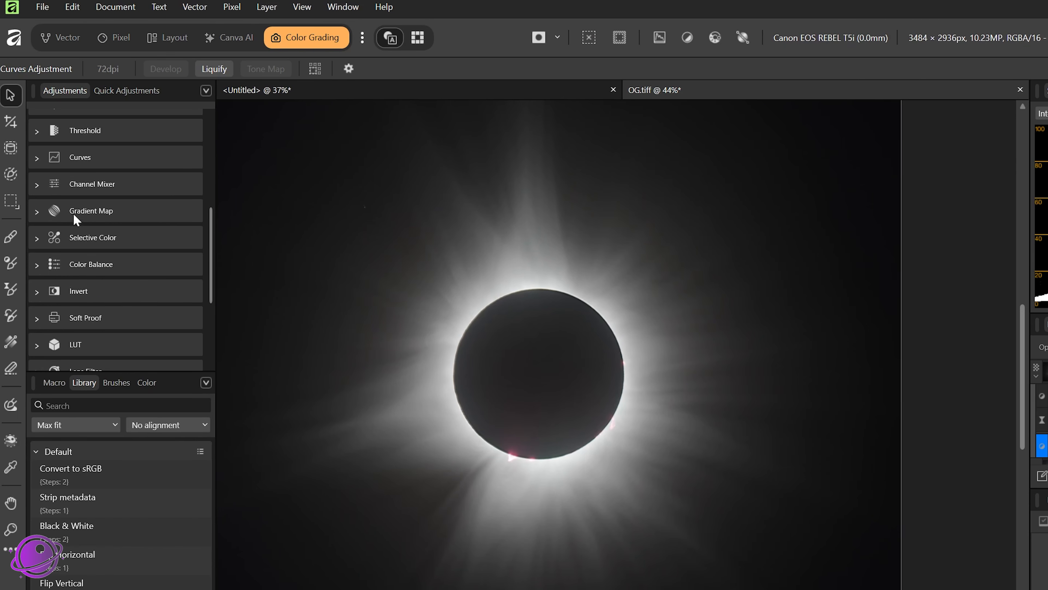
{"action": "scroll", "coordinate": [87, 259], "scroll_direction": "up", "scroll_amount": 2}
{"action": "scroll", "coordinate": [90, 262], "scroll_direction": "up", "scroll_amount": 4}
{"action": "scroll", "coordinate": [90, 268], "scroll_direction": "up", "scroll_amount": 1}
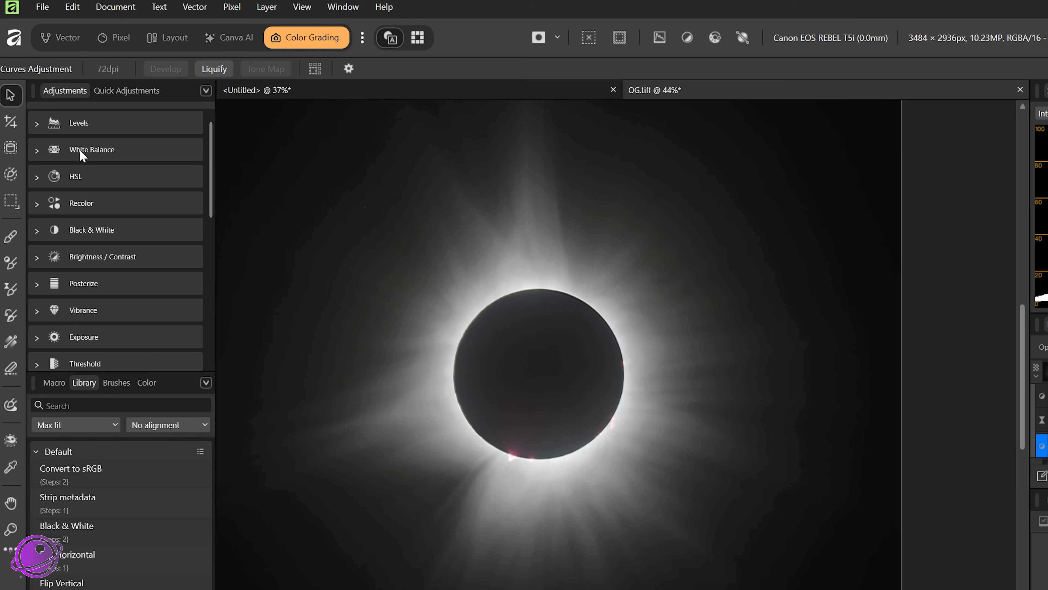
Step: Add a Levels adjustment from the Raise Black Level preset, lowering black level to 1% and pulling the white level down slightly
{"action": "left_click", "coordinate": [99, 123]}
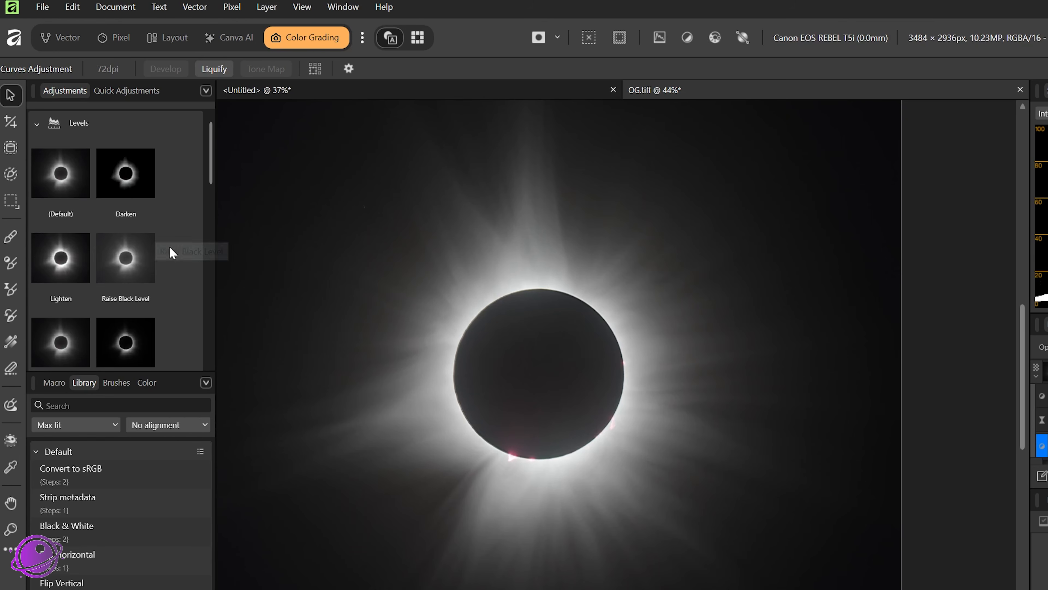
{"action": "left_click", "coordinate": [132, 175]}
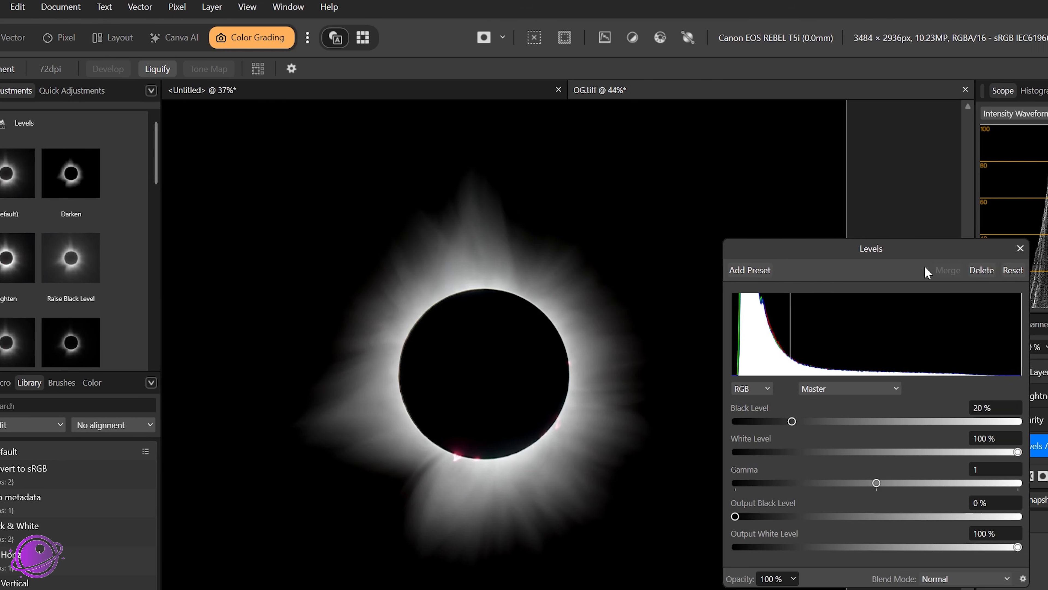
{"action": "left_click_drag", "start_coordinate": [973, 255], "coordinate": [845, 251]}
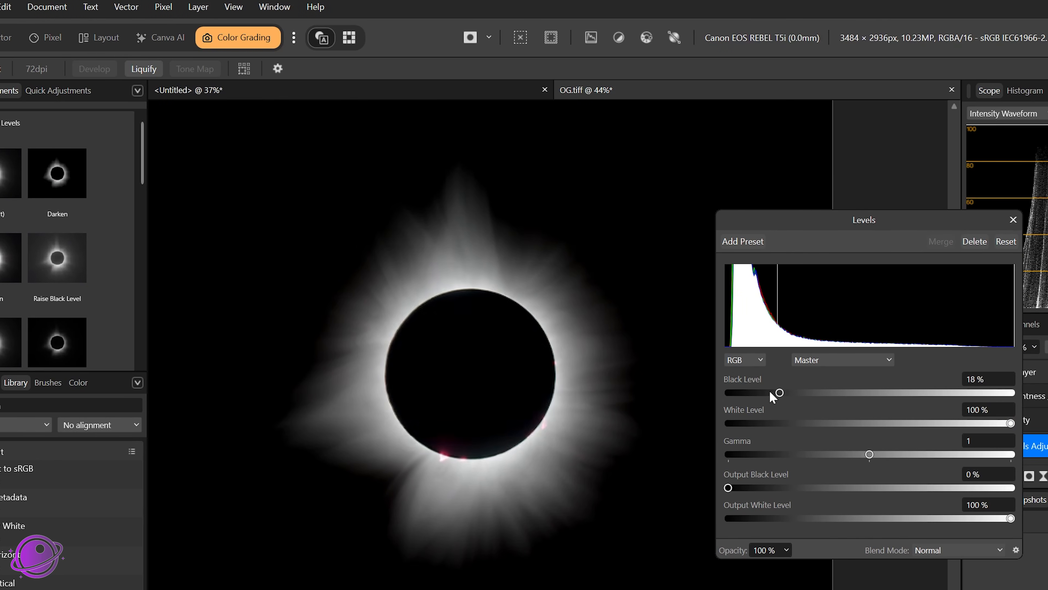
{"action": "left_click_drag", "start_coordinate": [784, 393], "coordinate": [731, 393]}
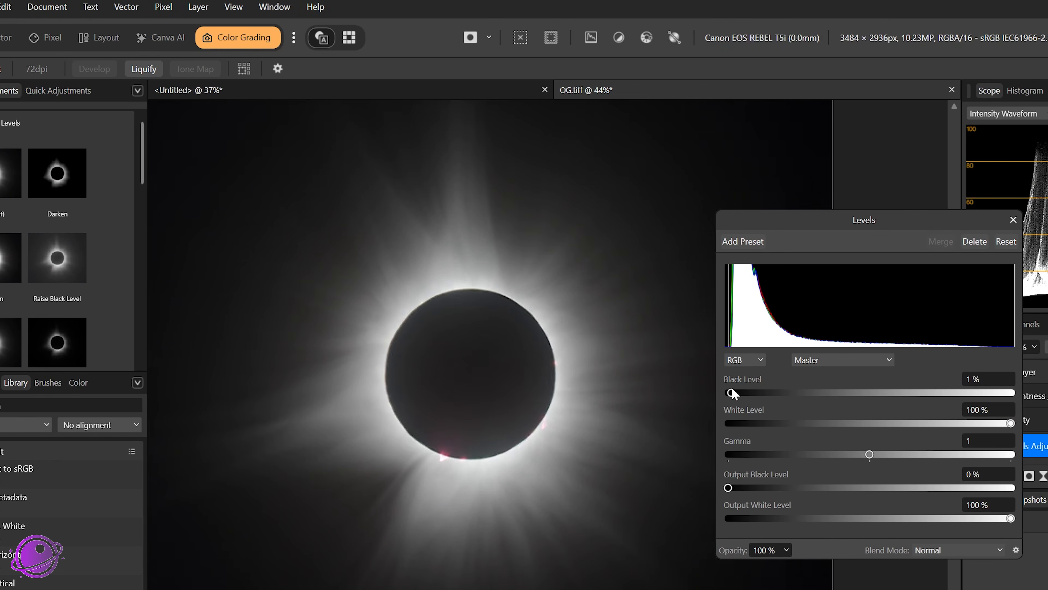
{"action": "left_click_drag", "start_coordinate": [1011, 423], "coordinate": [989, 422]}
{"action": "left_click", "coordinate": [1014, 220]}
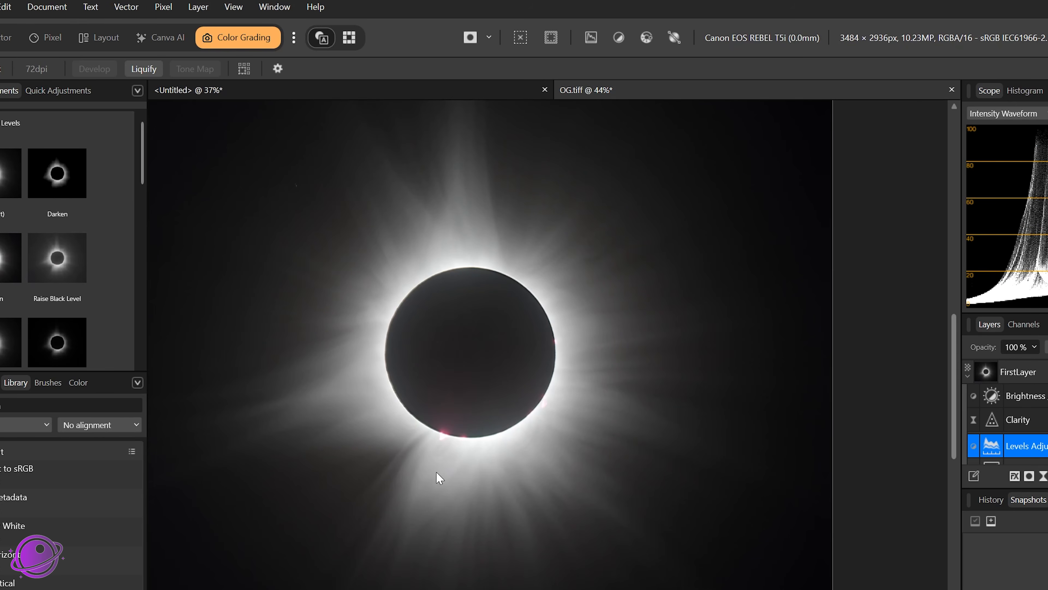
Step: Switch to the Pixel persona and collapse and select FirstLayer in the layer stack
{"action": "left_click", "coordinate": [1, 123]}
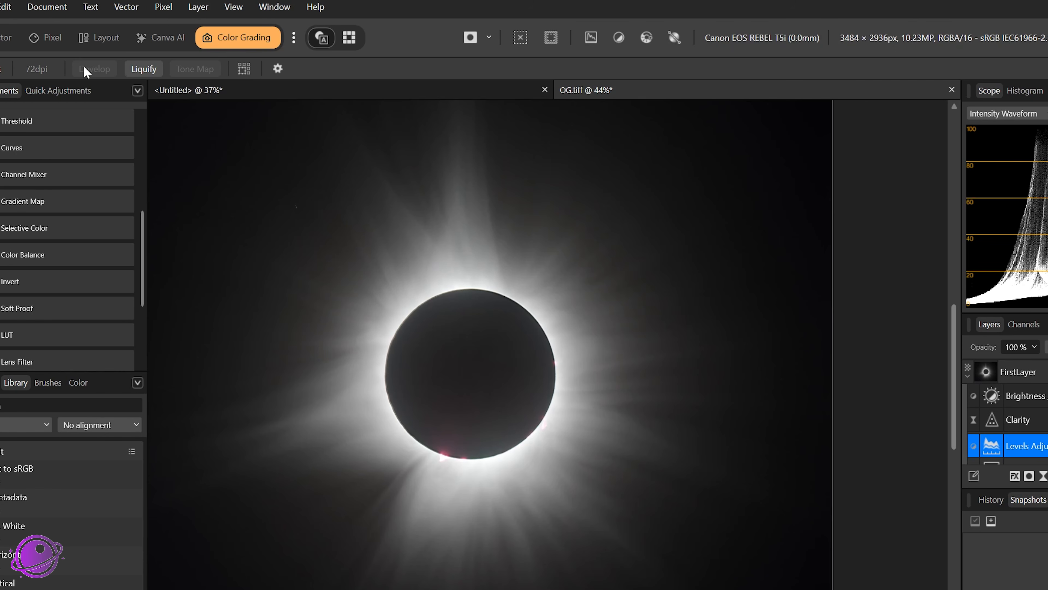
{"action": "left_click", "coordinate": [55, 42]}
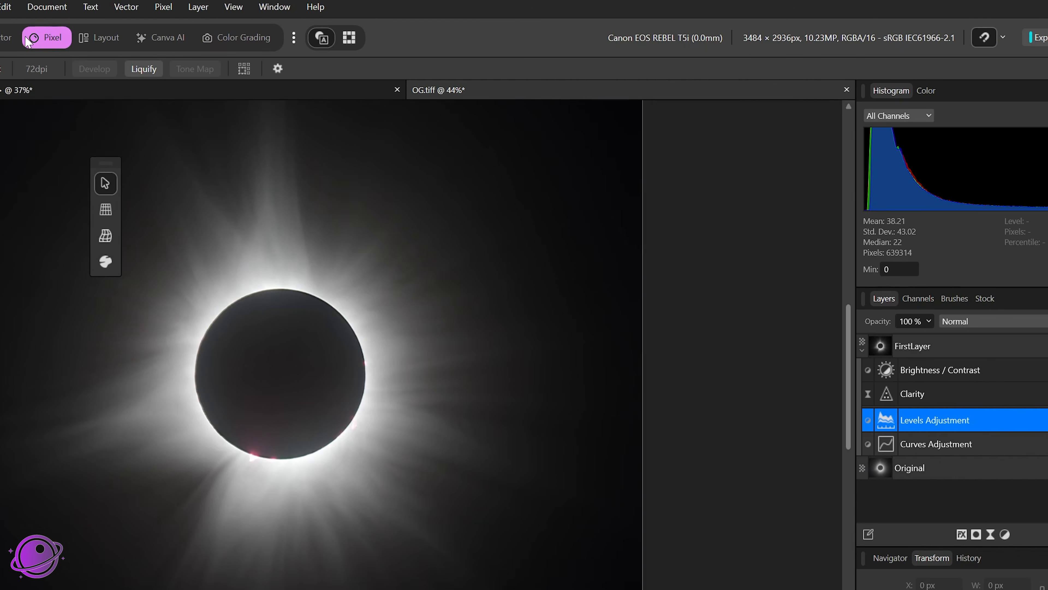
{"action": "scroll", "coordinate": [499, 276], "scroll_direction": "down", "scroll_amount": 2}
{"action": "scroll", "coordinate": [450, 323], "scroll_direction": "up", "scroll_amount": 2}
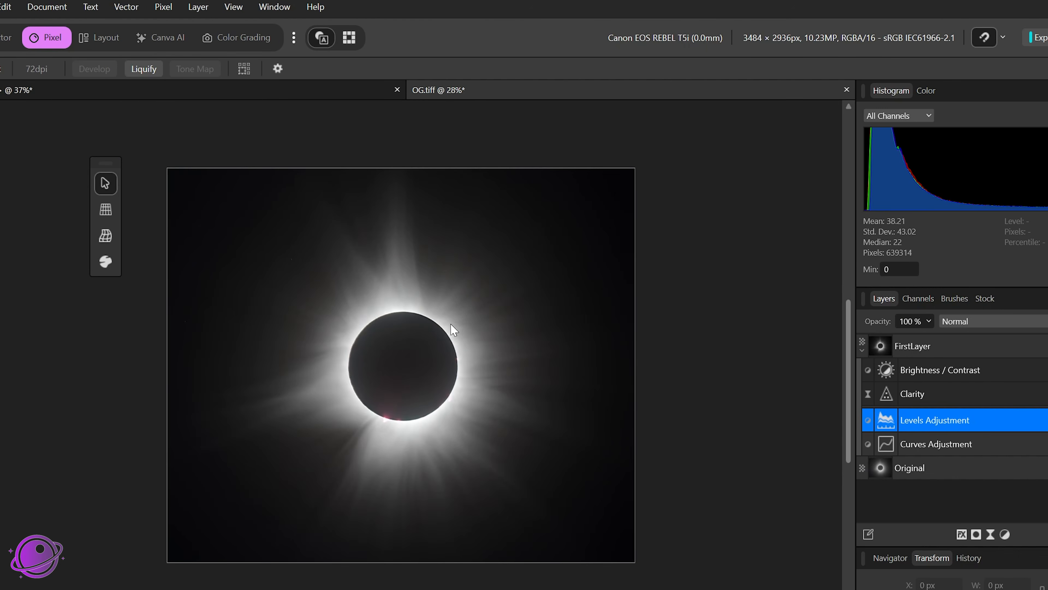
{"action": "left_click", "coordinate": [863, 351]}
{"action": "left_click", "coordinate": [1019, 346]}
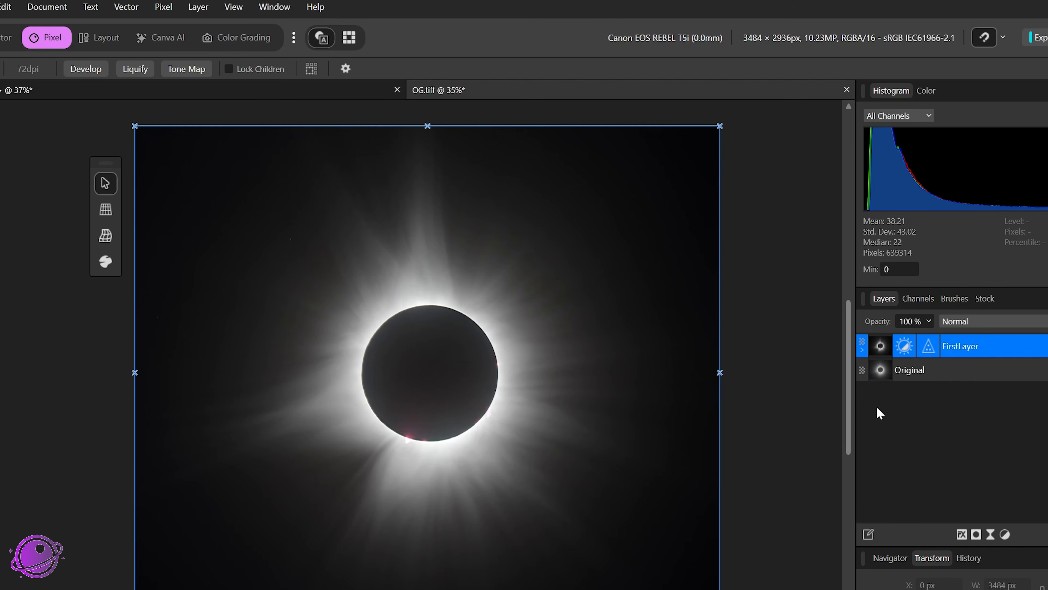
Step: Duplicate the Original layer and move the copy to the top of the layer stack
{"action": "left_click", "coordinate": [947, 377]}
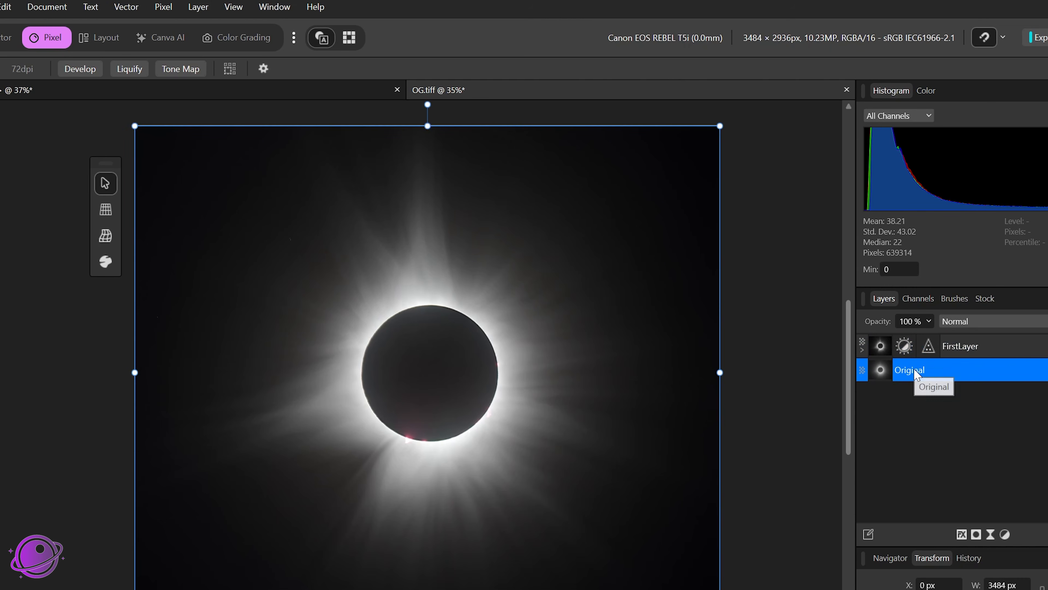
{"action": "right_click", "coordinate": [917, 374]}
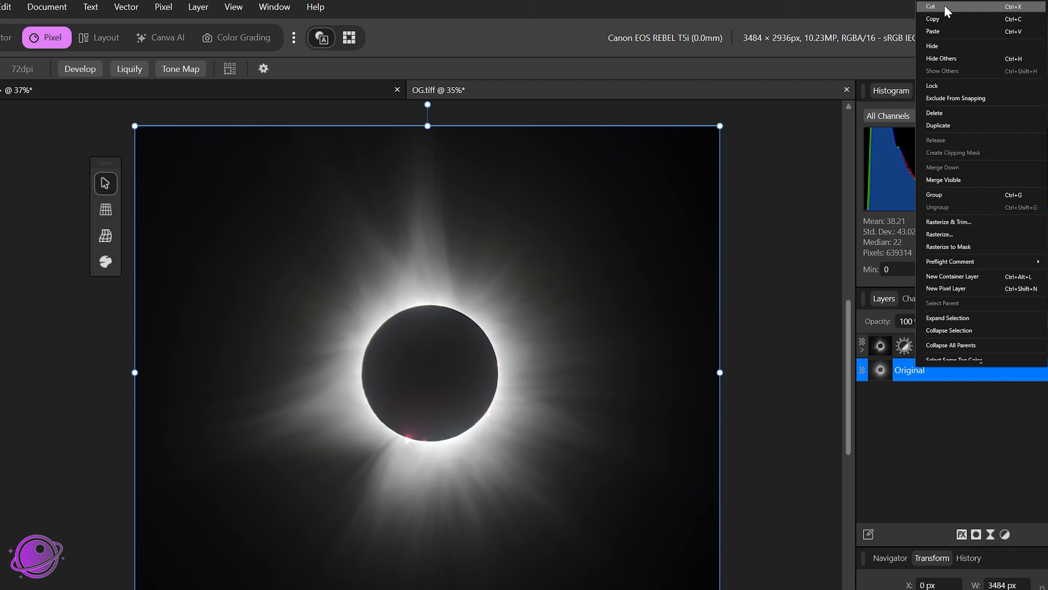
{"action": "left_click", "coordinate": [945, 125]}
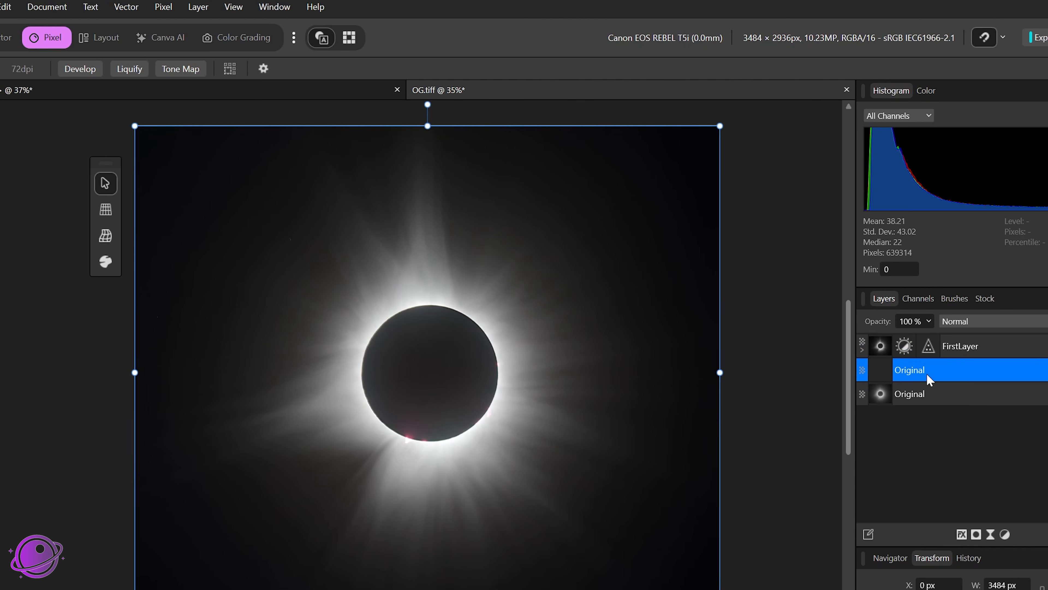
{"action": "left_click_drag", "start_coordinate": [930, 379], "coordinate": [935, 356]}
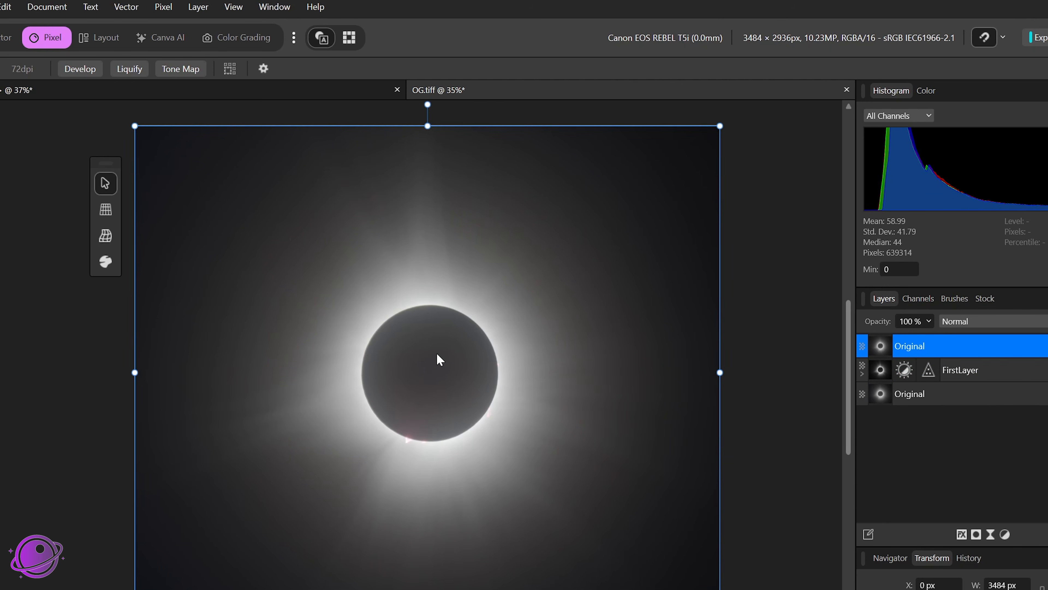
Step: Apply Image to the copied layer using Corona.tiff loaded from file as the source, with Hard Light blend mode
{"action": "left_click", "coordinate": [167, 8]}
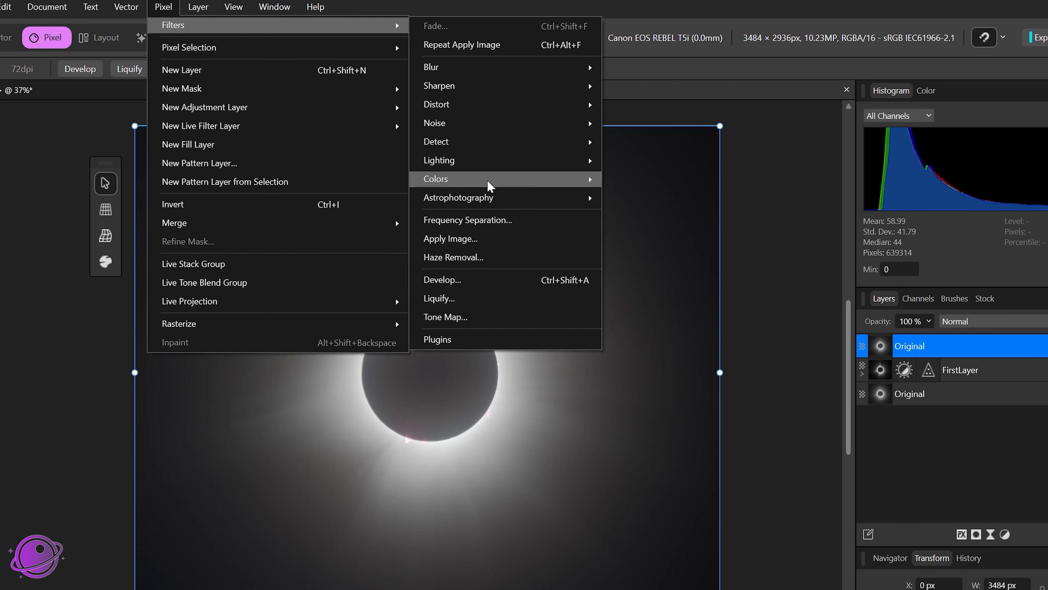
{"action": "left_click", "coordinate": [454, 247]}
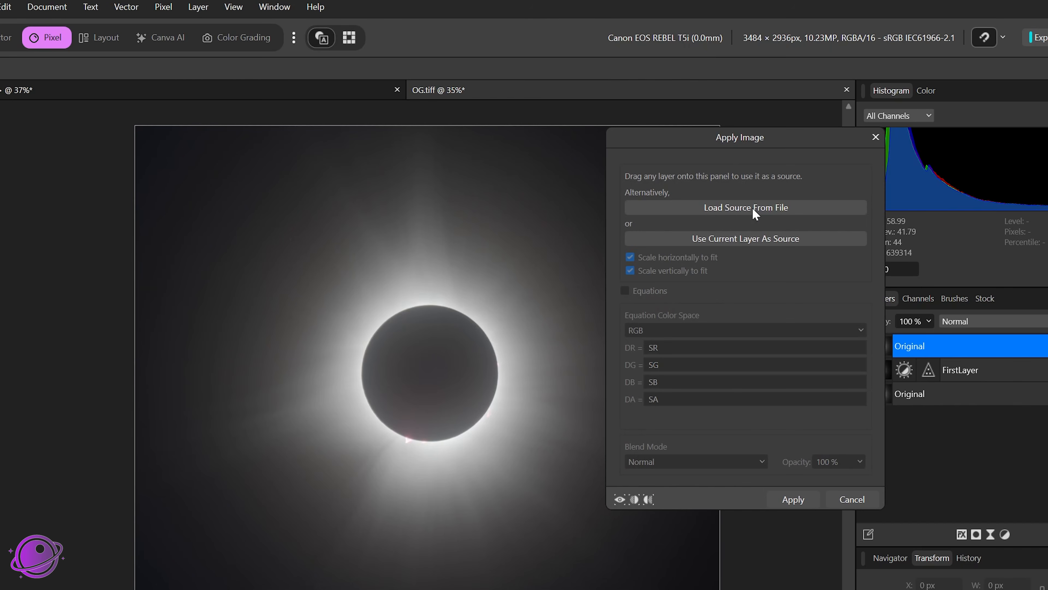
{"action": "left_click", "coordinate": [752, 207]}
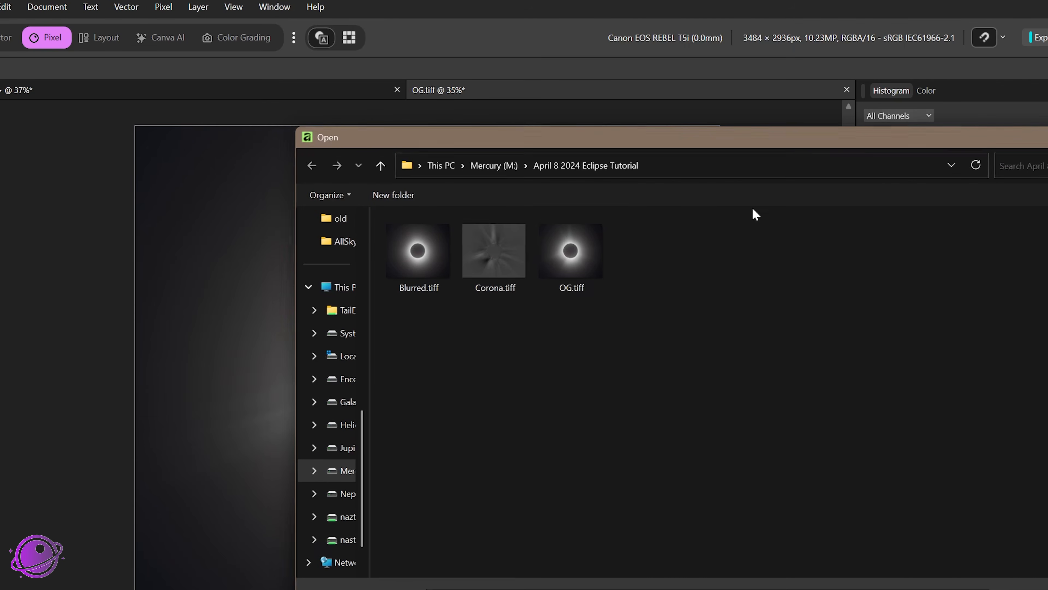
{"action": "double_click", "coordinate": [498, 255]}
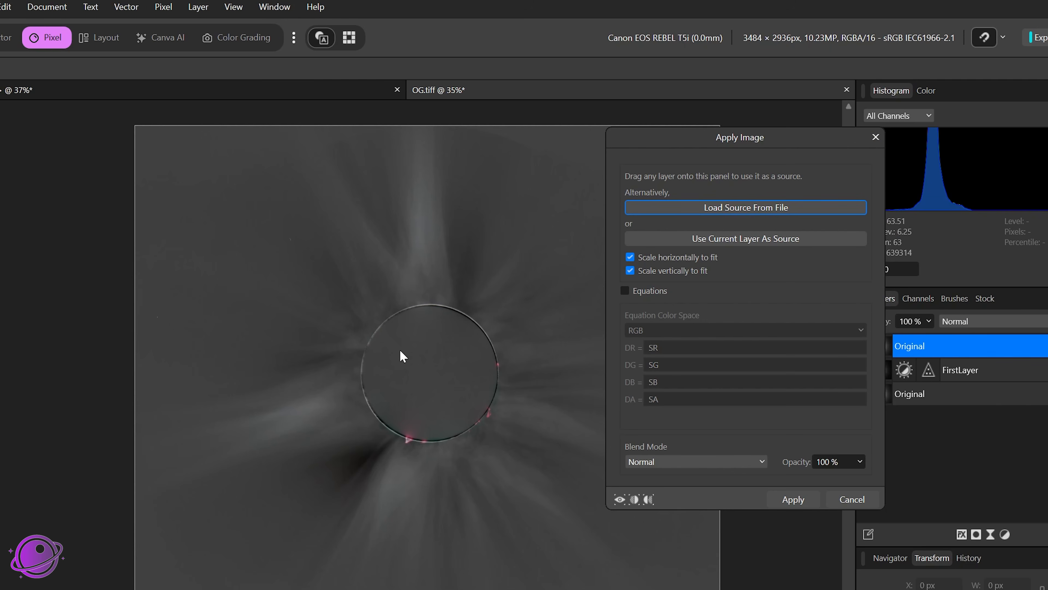
{"action": "left_click", "coordinate": [660, 461]}
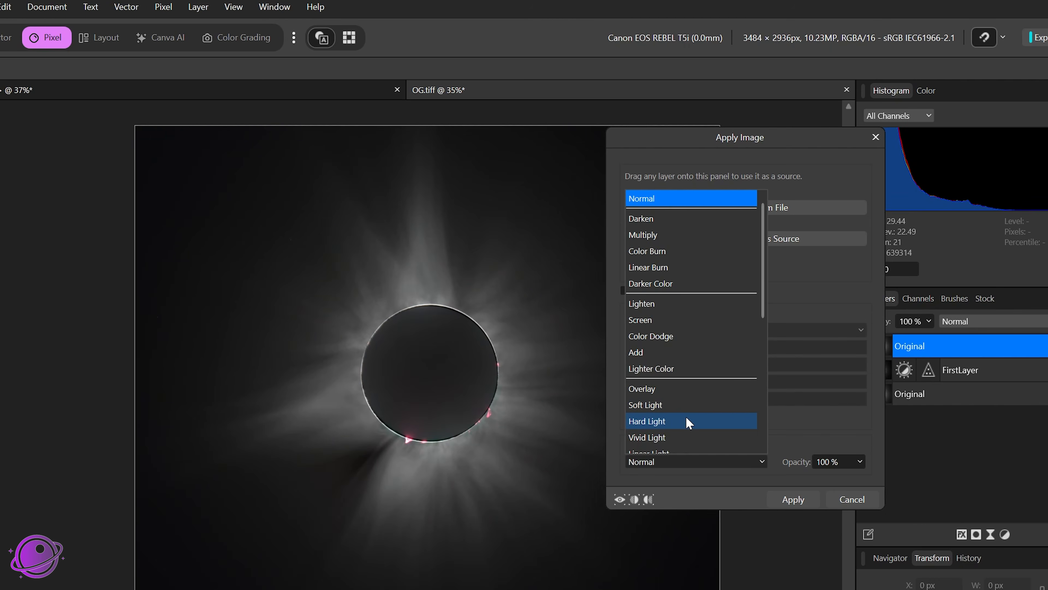
{"action": "left_click", "coordinate": [689, 422]}
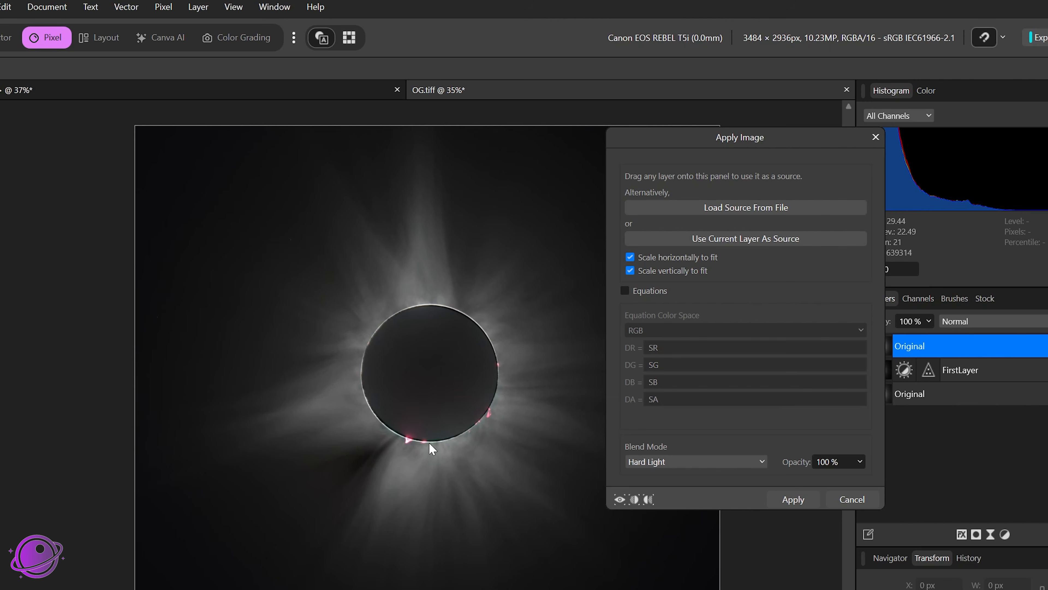
{"action": "left_click", "coordinate": [793, 500]}
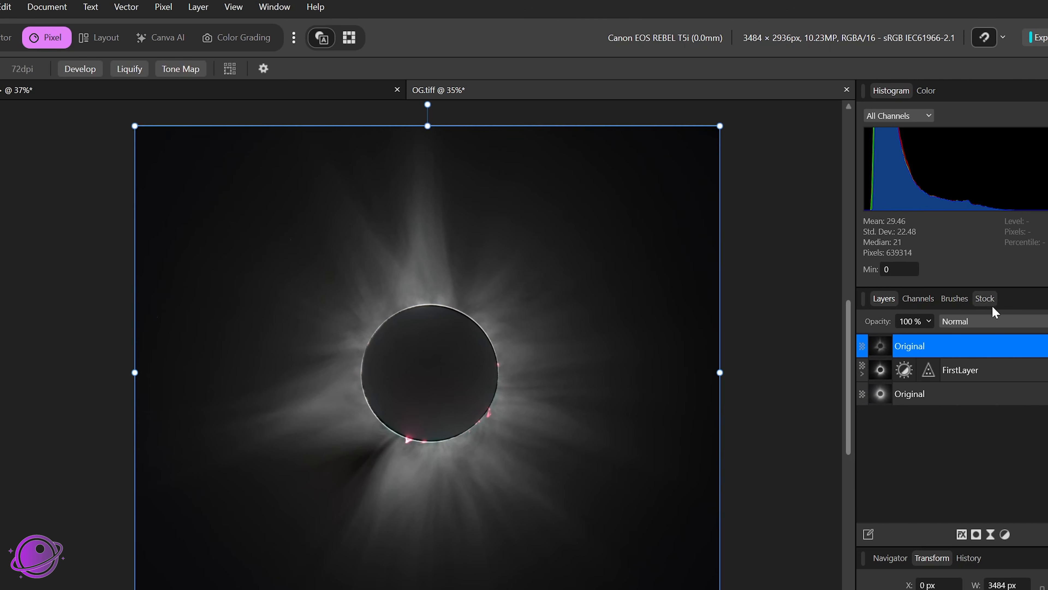
Step: Zoom into the eclipse and toggle the top layer and FirstLayer on and off to compare the blend
{"action": "scroll", "coordinate": [417, 286], "scroll_direction": "up", "scroll_amount": 3}
{"action": "scroll", "coordinate": [471, 316], "scroll_direction": "up", "scroll_amount": 4}
{"action": "scroll", "coordinate": [309, 366], "scroll_direction": "down", "scroll_amount": 7}
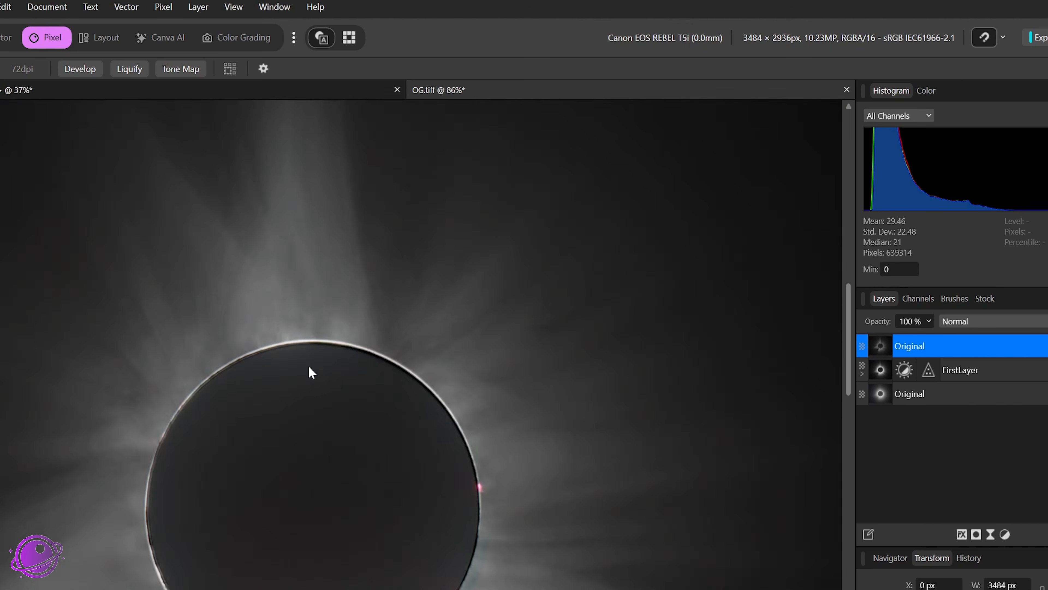
{"action": "left_click_drag", "start_coordinate": [302, 422], "coordinate": [385, 392]}
{"action": "scroll", "coordinate": [386, 425], "scroll_direction": "up", "scroll_amount": 2}
{"action": "scroll", "coordinate": [458, 413], "scroll_direction": "down", "scroll_amount": 2}
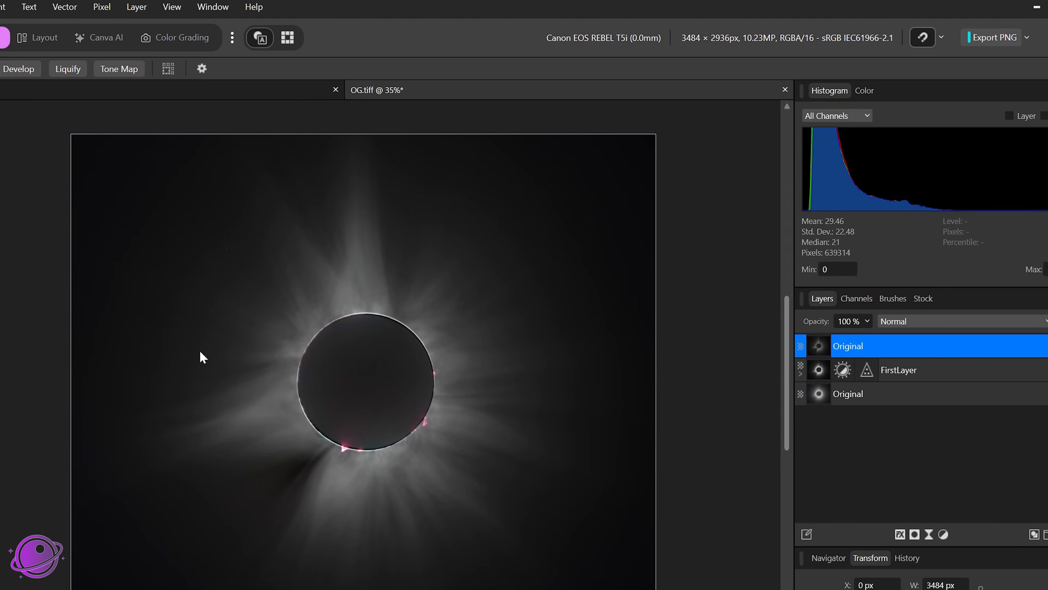
{"action": "left_click", "coordinate": [1035, 345]}
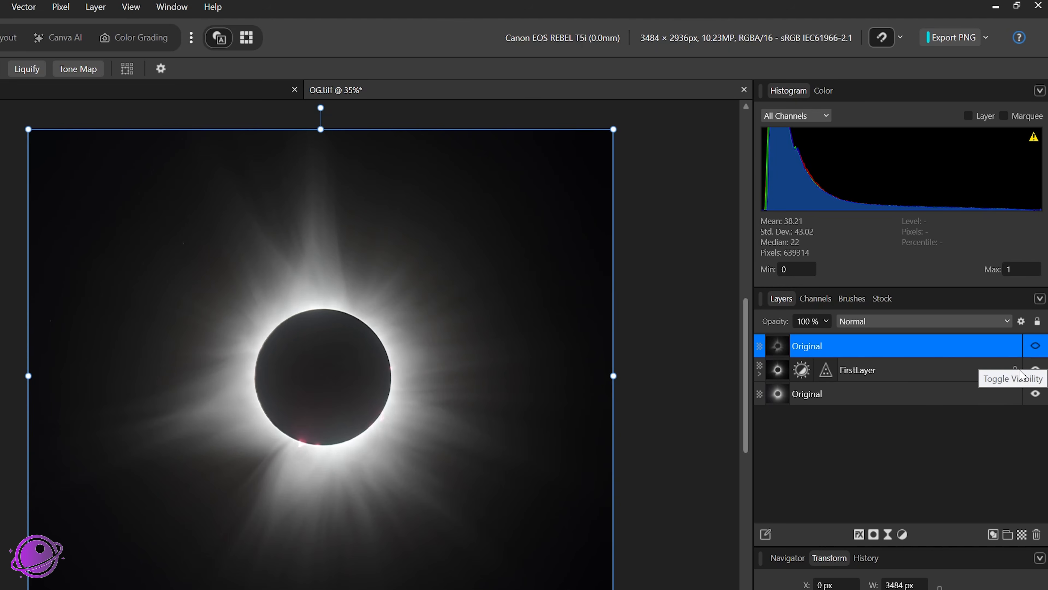
{"action": "left_click", "coordinate": [1036, 370]}
{"action": "left_click", "coordinate": [1035, 369]}
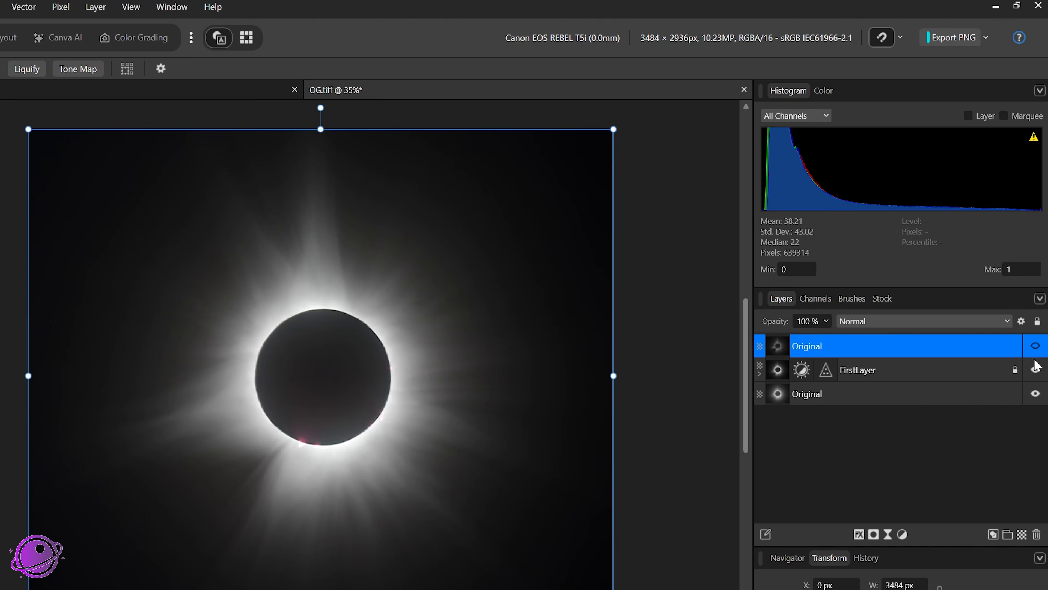
{"action": "left_click", "coordinate": [1036, 370]}
{"action": "left_click", "coordinate": [1035, 369]}
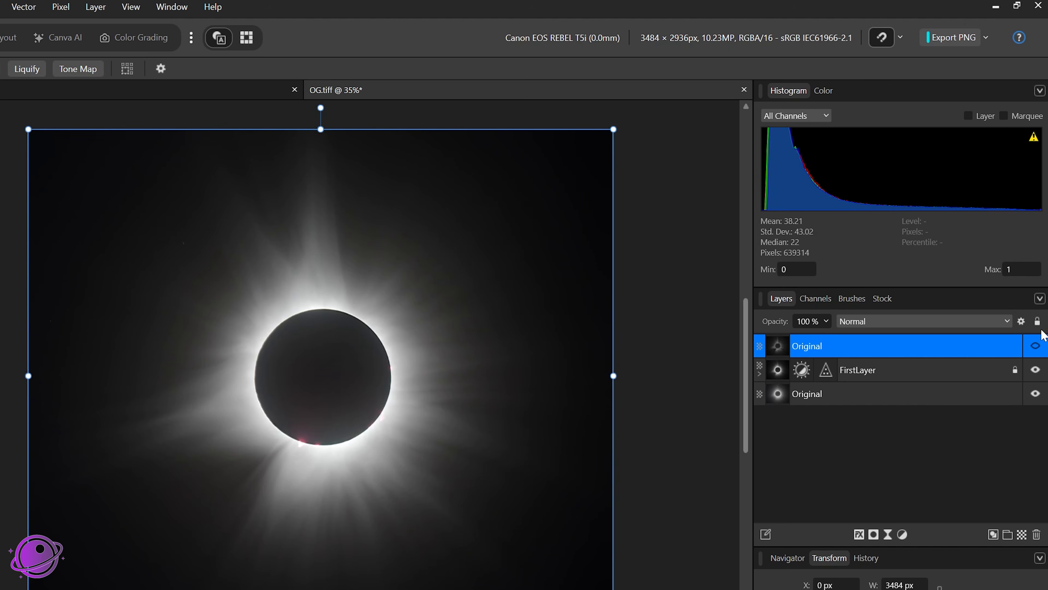
{"action": "left_click", "coordinate": [1036, 346]}
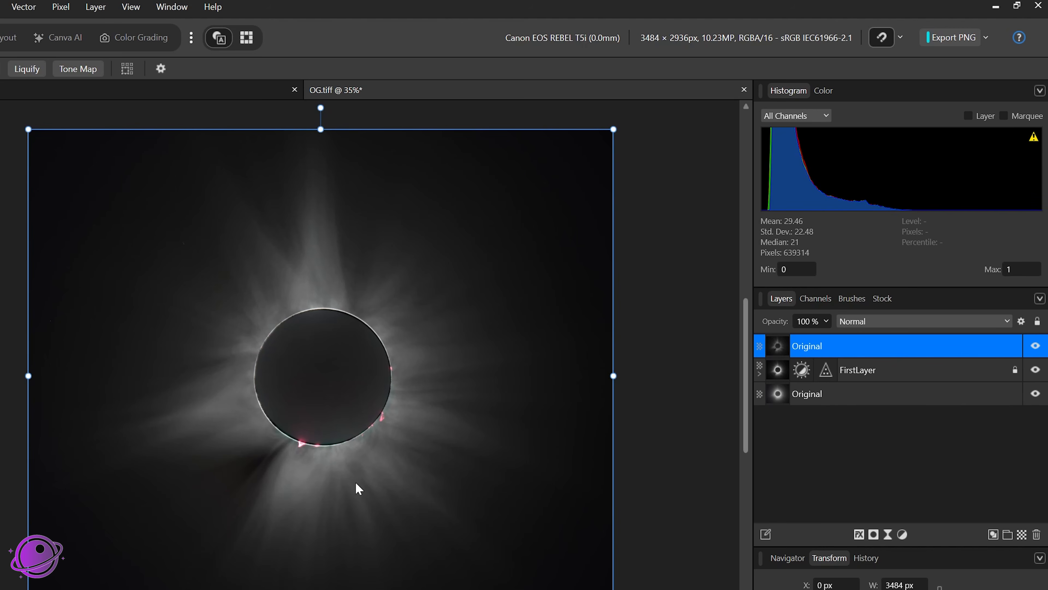
Step: Rename the top layer SecondLayer
{"action": "double_click", "coordinate": [892, 353]}
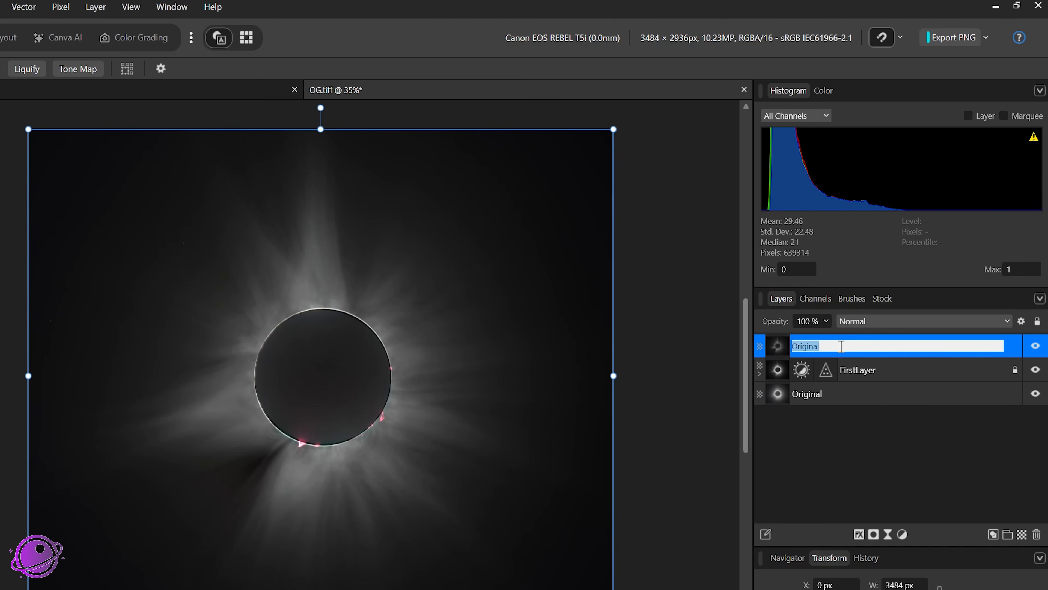
{"action": "type", "text": "SecondLayer"}
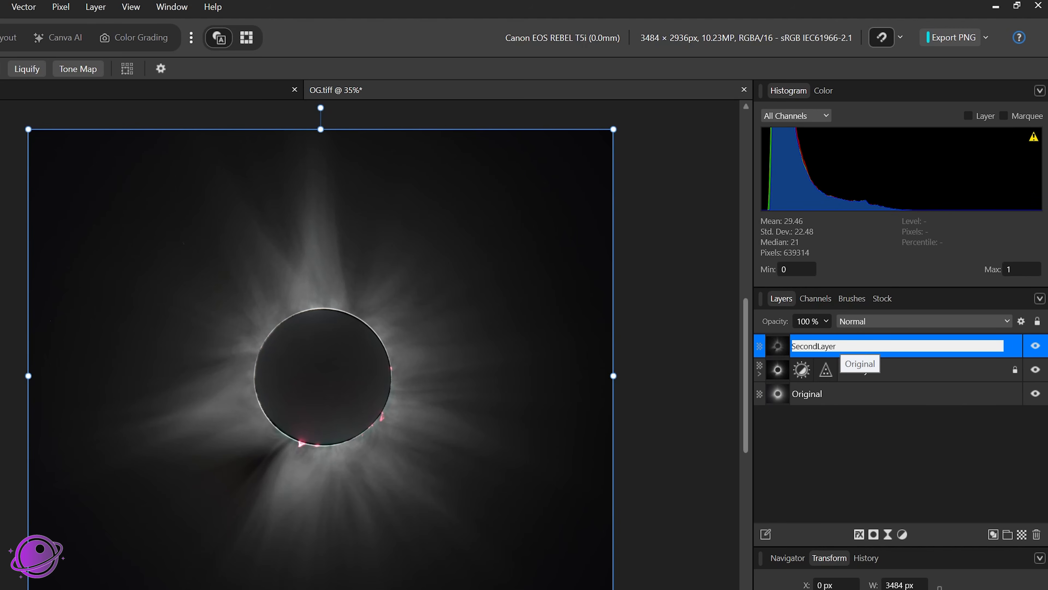
{"action": "left_click", "coordinate": [882, 475]}
{"action": "left_click", "coordinate": [870, 349]}
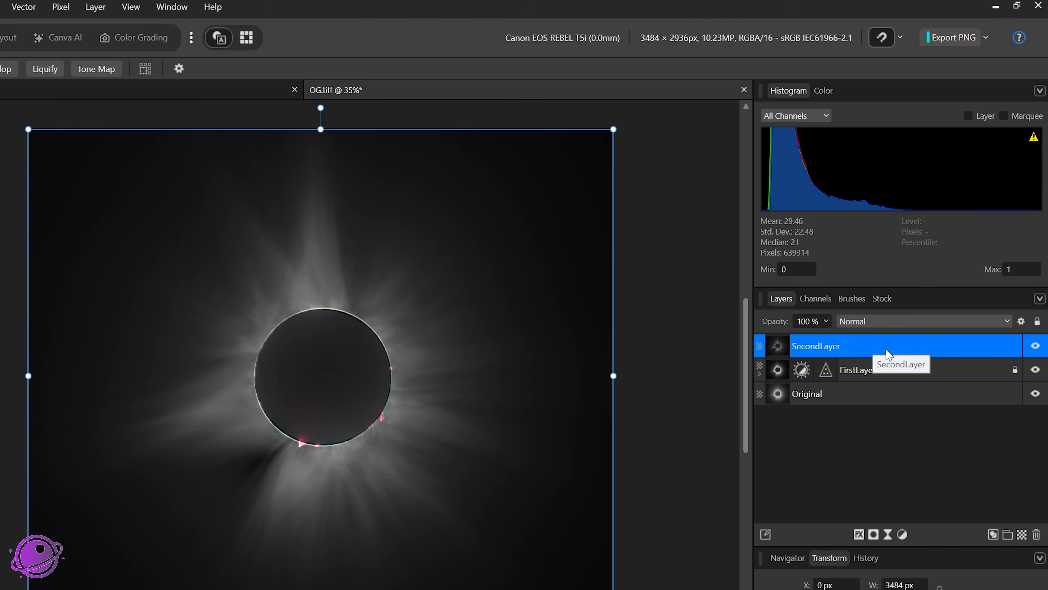
Step: Set SecondLayer's opacity to 33%
{"action": "left_click", "coordinate": [861, 323]}
{"action": "left_click", "coordinate": [843, 344]}
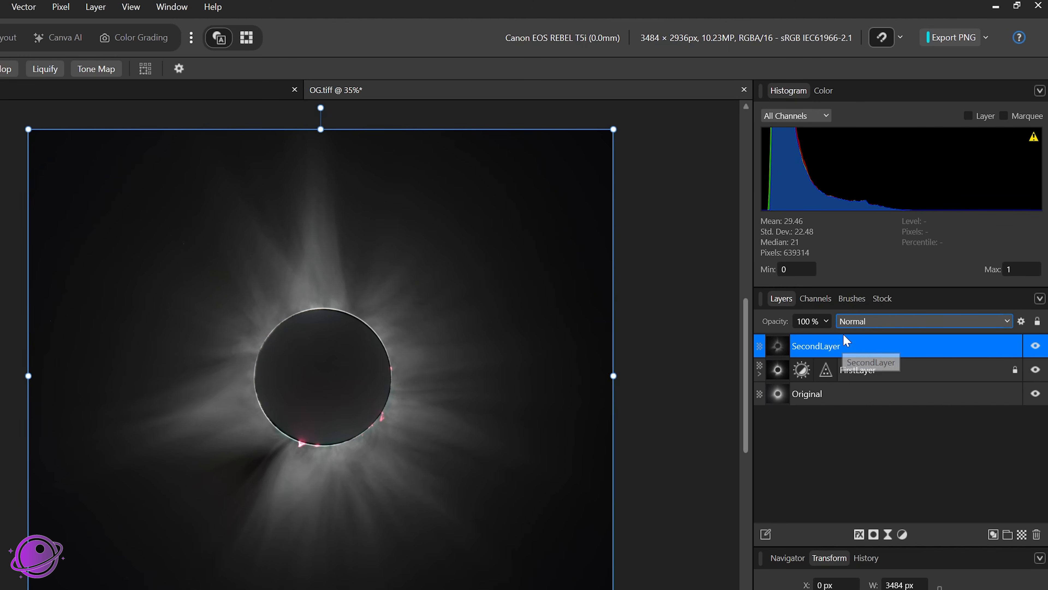
{"action": "left_click", "coordinate": [828, 322]}
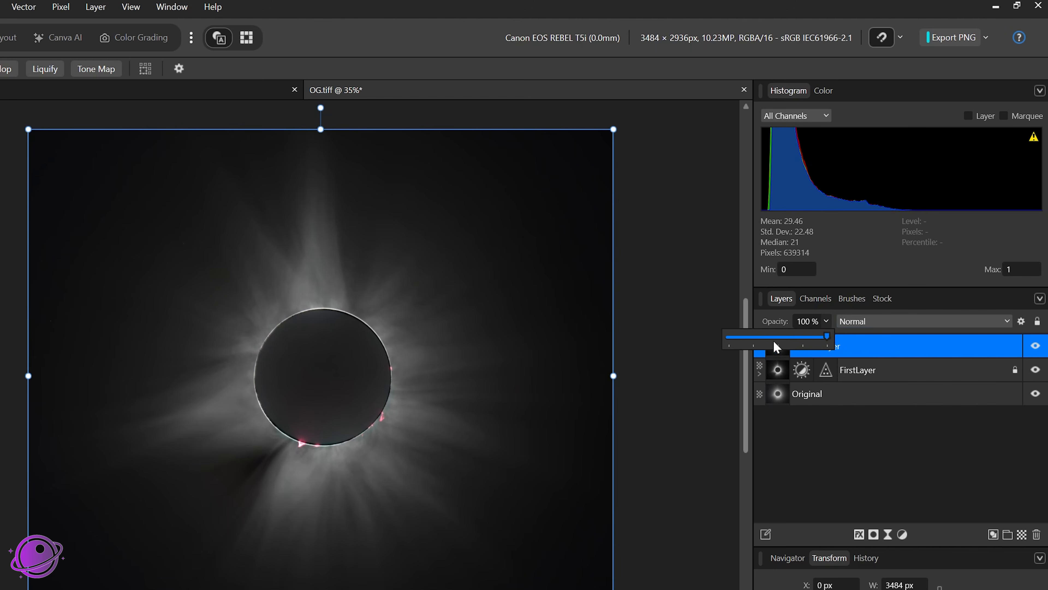
{"action": "left_click", "coordinate": [756, 341]}
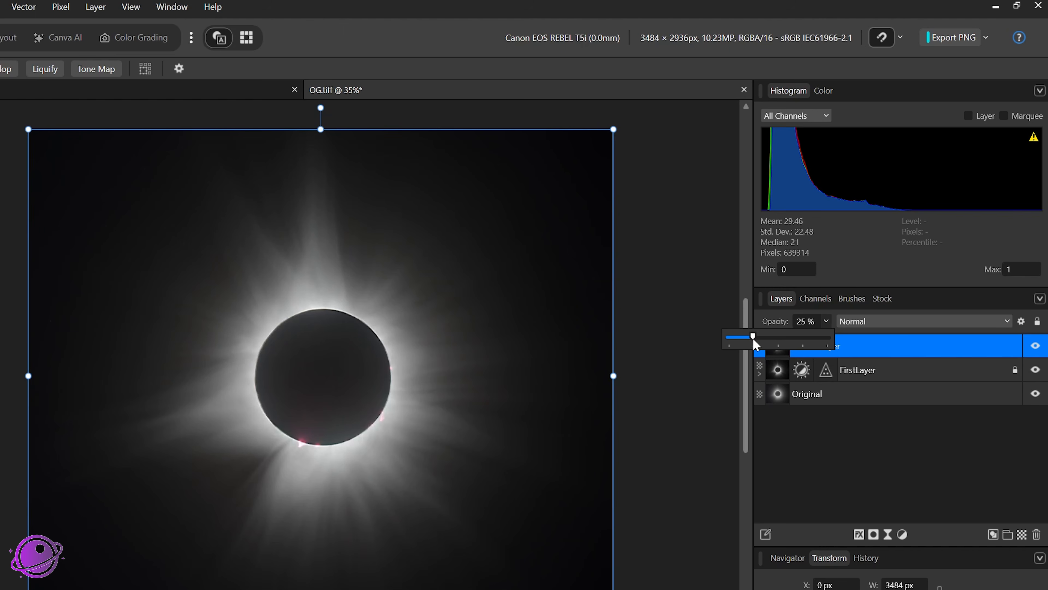
{"action": "left_click", "coordinate": [779, 337]}
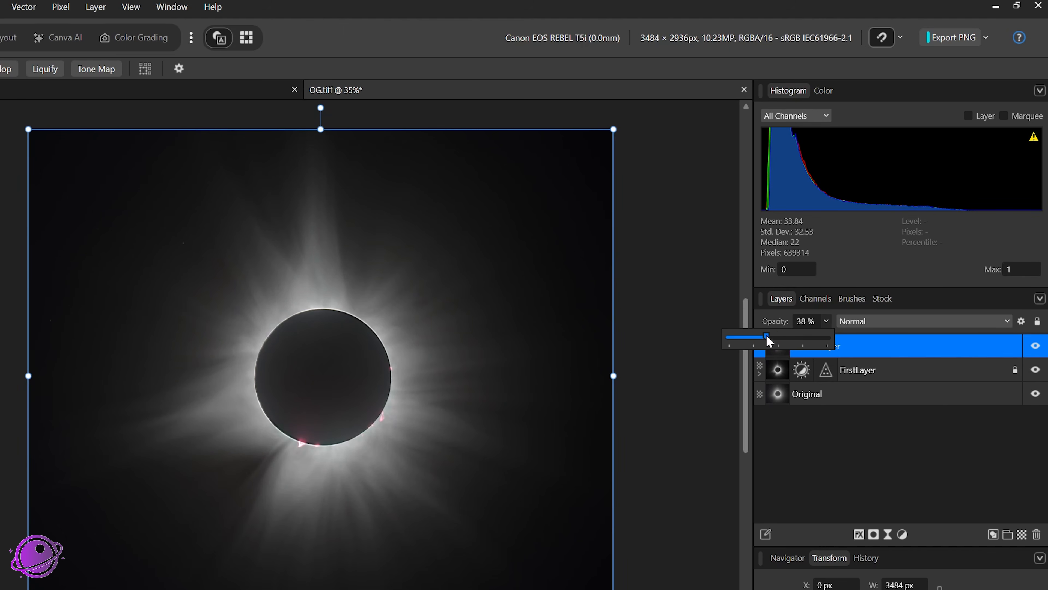
{"action": "left_click_drag", "start_coordinate": [769, 340], "coordinate": [762, 341]}
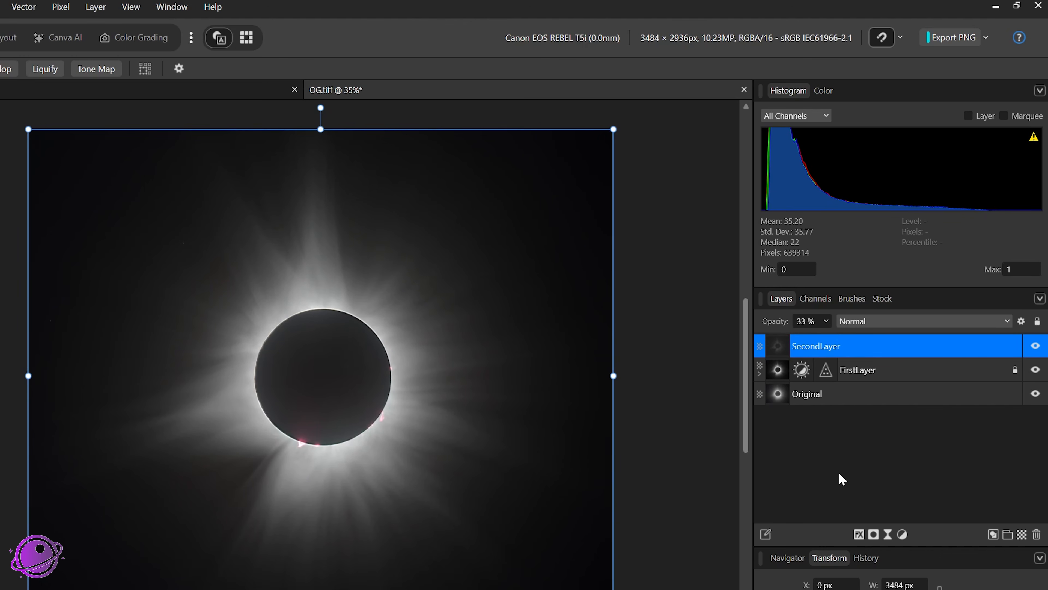
Step: Toggle SecondLayer's visibility on and off, zooming in, to compare the result with and without it
{"action": "left_click", "coordinate": [1037, 347]}
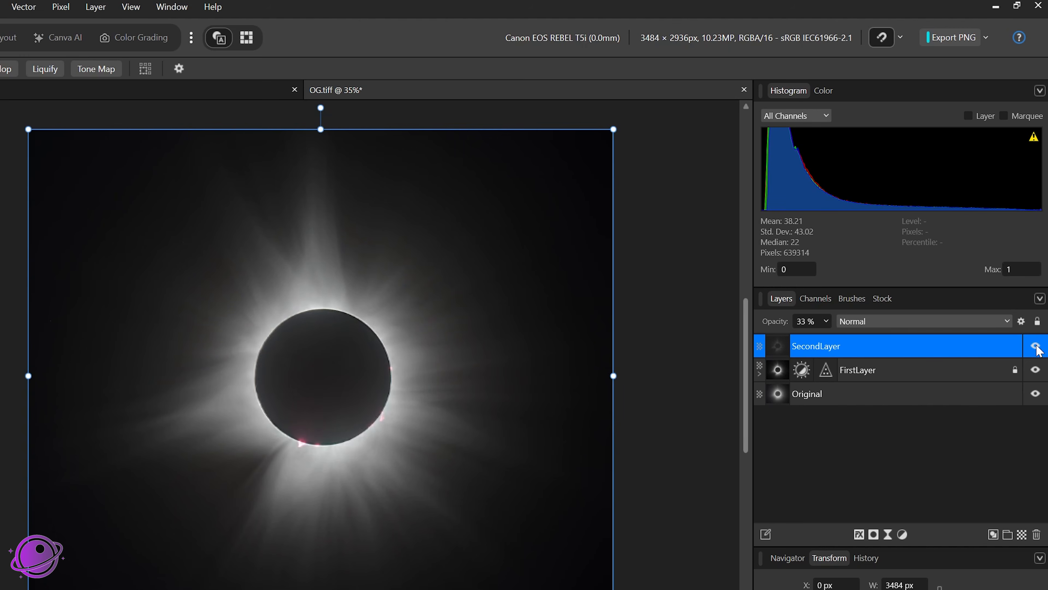
{"action": "left_click", "coordinate": [1038, 348]}
{"action": "left_click", "coordinate": [1037, 347]}
{"action": "left_click", "coordinate": [1036, 346]}
{"action": "scroll", "coordinate": [219, 351], "scroll_direction": "up", "scroll_amount": 5}
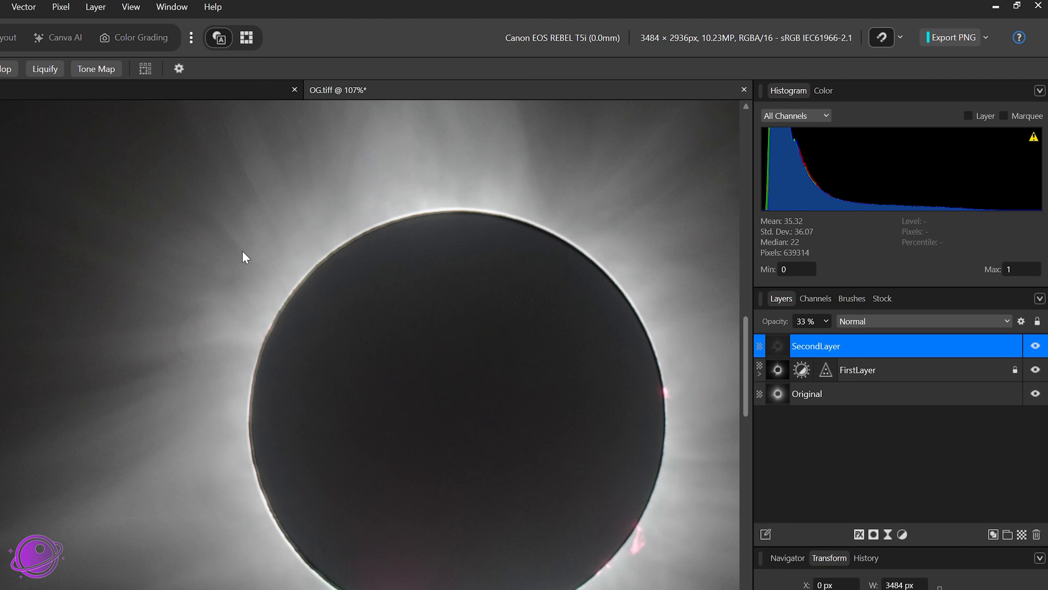
{"action": "left_click", "coordinate": [1034, 347]}
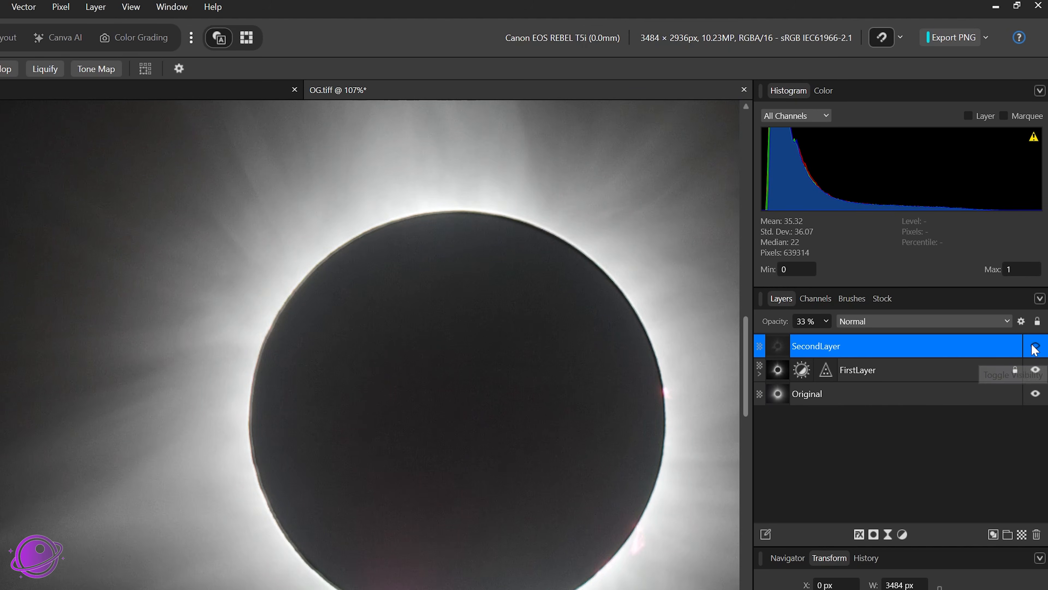
Step: Make SecondLayer visible and set its opacity to 100%
{"action": "left_click", "coordinate": [1033, 347]}
{"action": "scroll", "coordinate": [594, 395], "scroll_direction": "down", "scroll_amount": 3}
{"action": "scroll", "coordinate": [595, 393], "scroll_direction": "down", "scroll_amount": 2}
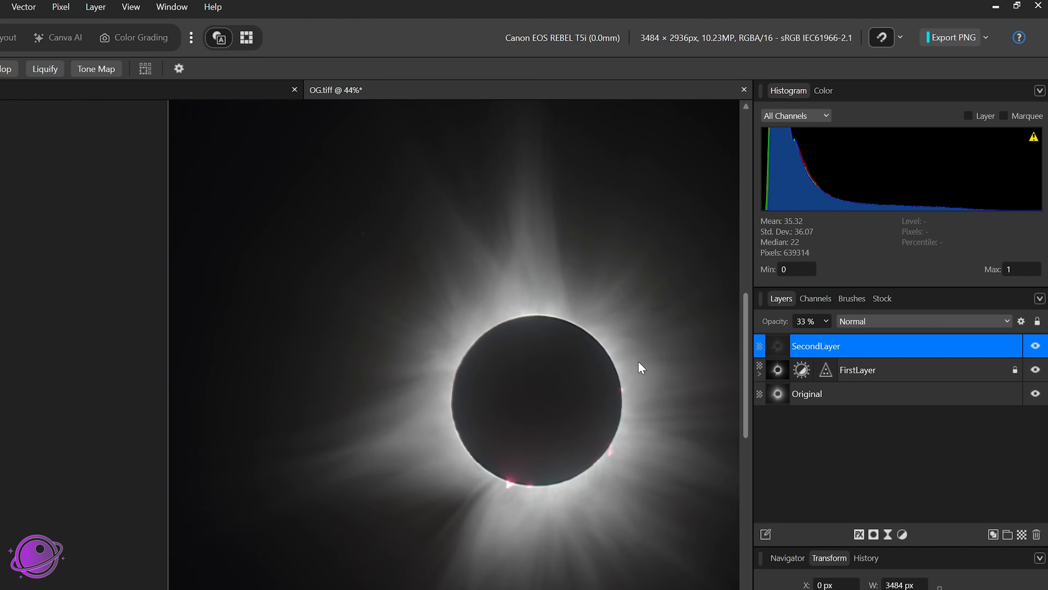
{"action": "left_click", "coordinate": [827, 321]}
{"action": "left_click_drag", "start_coordinate": [833, 342], "coordinate": [929, 342]}
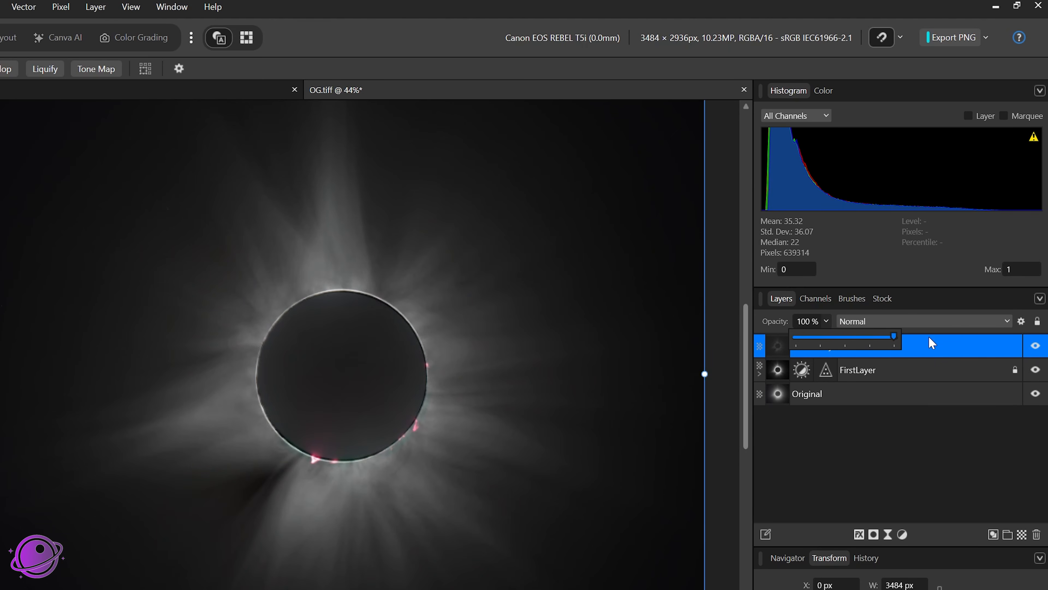
Step: Add a Curves adjustment layer and place it beneath SecondLayer
{"action": "left_click", "coordinate": [60, 7]}
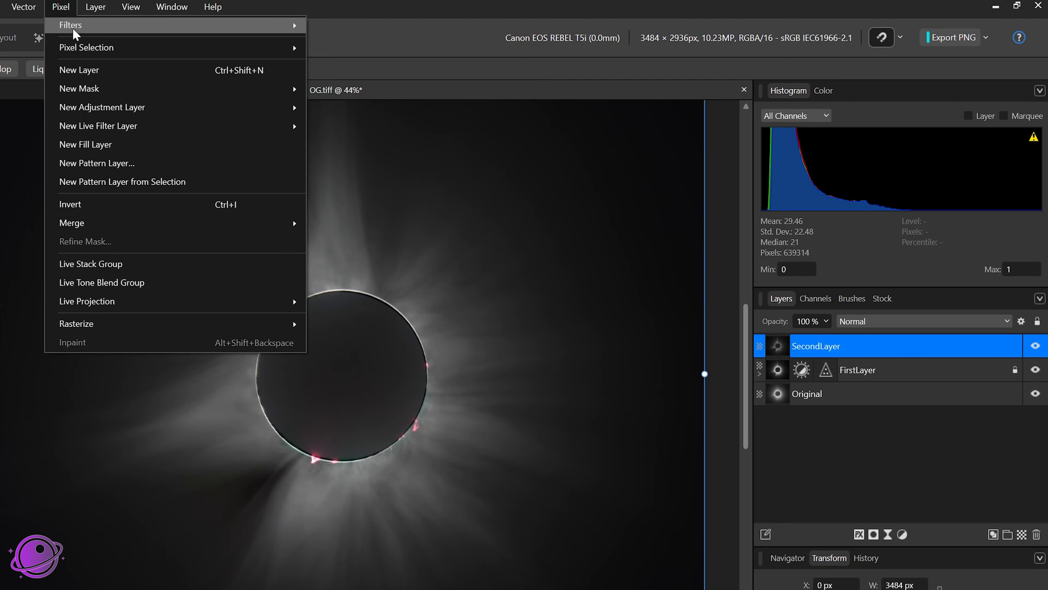
{"action": "mouse_move", "coordinate": [101, 108]}
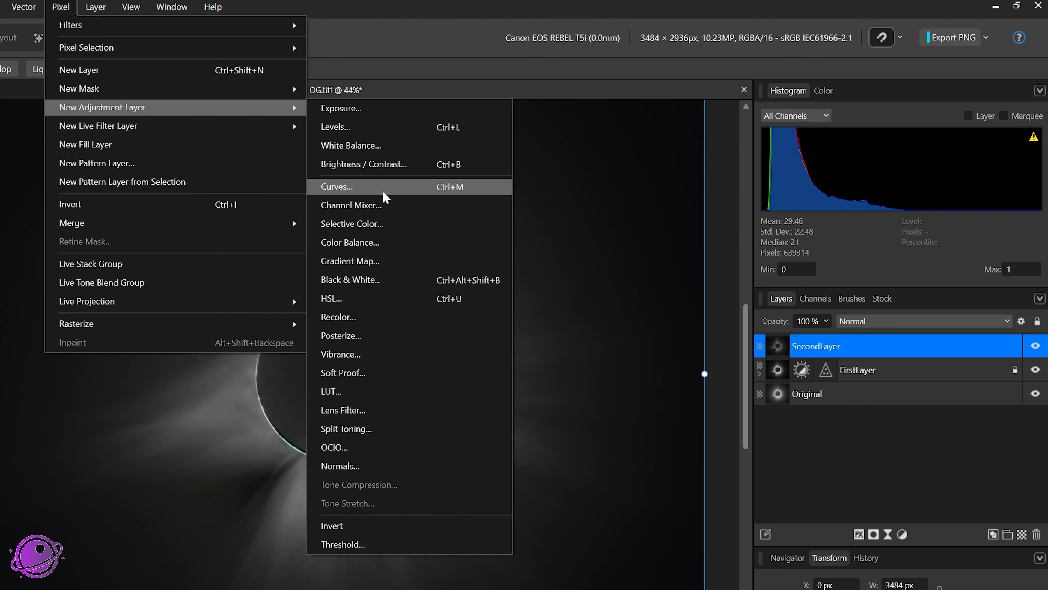
{"action": "left_click", "coordinate": [384, 187]}
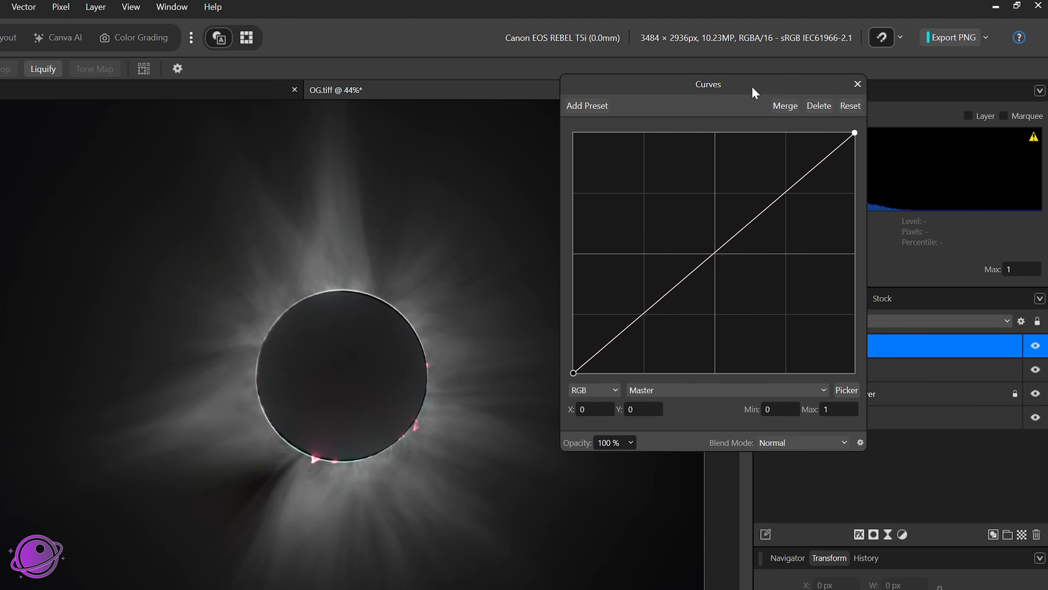
{"action": "left_click_drag", "start_coordinate": [828, 348], "coordinate": [834, 370]}
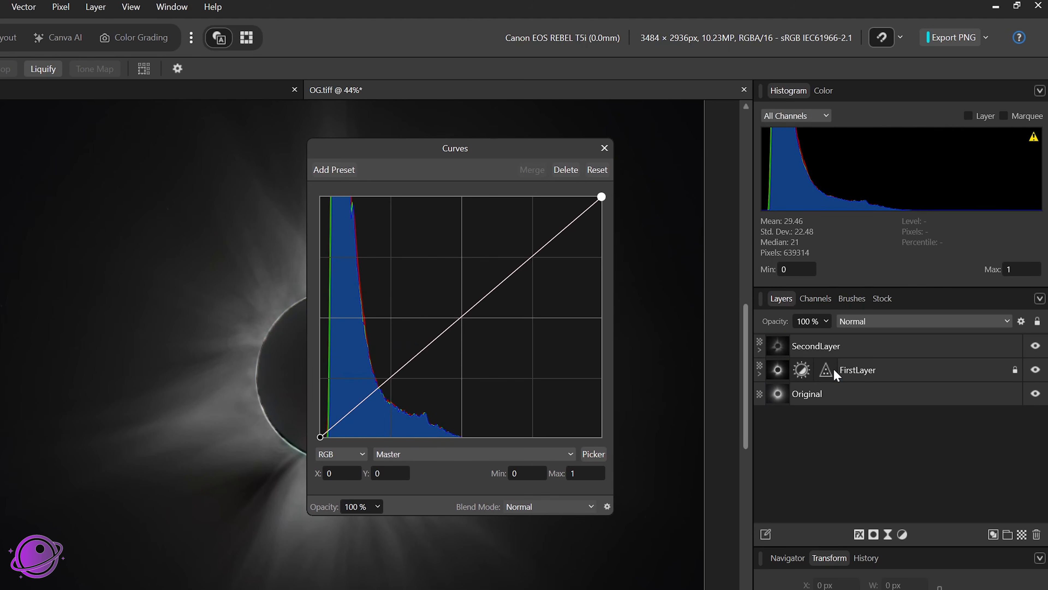
{"action": "left_click", "coordinate": [759, 350]}
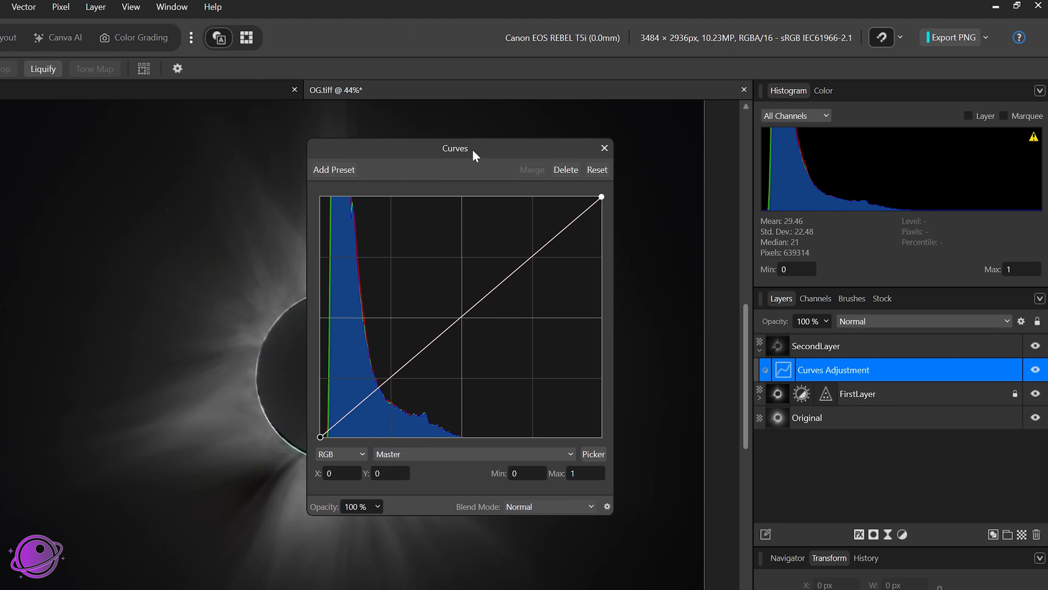
Step: Bend the master curve into an S-shape, raising the highlights and lowering the shadows, then close the dialog
{"action": "left_click_drag", "start_coordinate": [473, 152], "coordinate": [639, 211]}
{"action": "left_click_drag", "start_coordinate": [710, 308], "coordinate": [694, 298]}
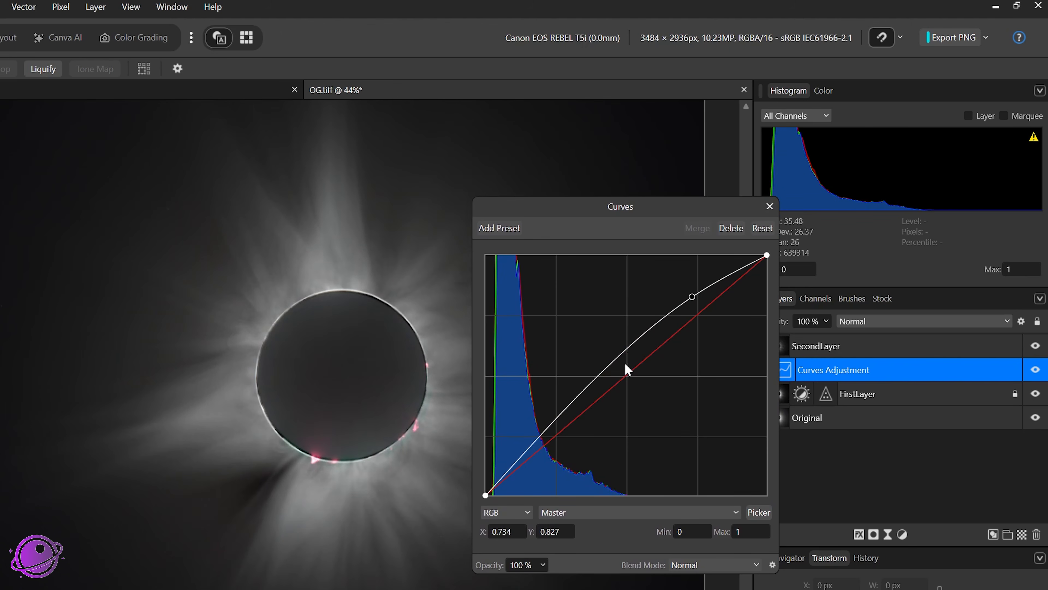
{"action": "left_click_drag", "start_coordinate": [516, 466], "coordinate": [526, 479]}
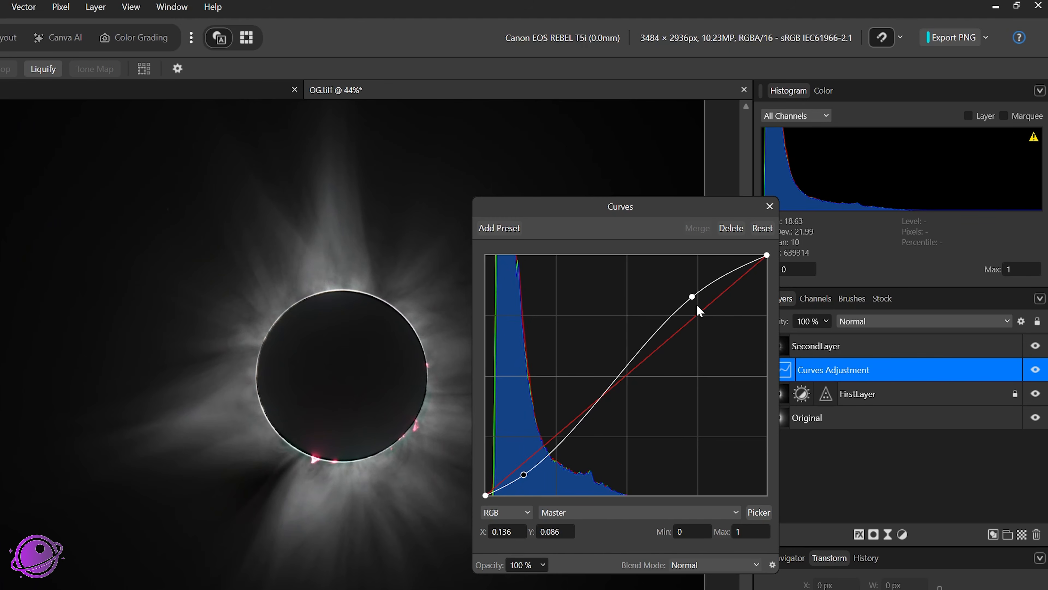
{"action": "left_click_drag", "start_coordinate": [694, 301], "coordinate": [672, 282]}
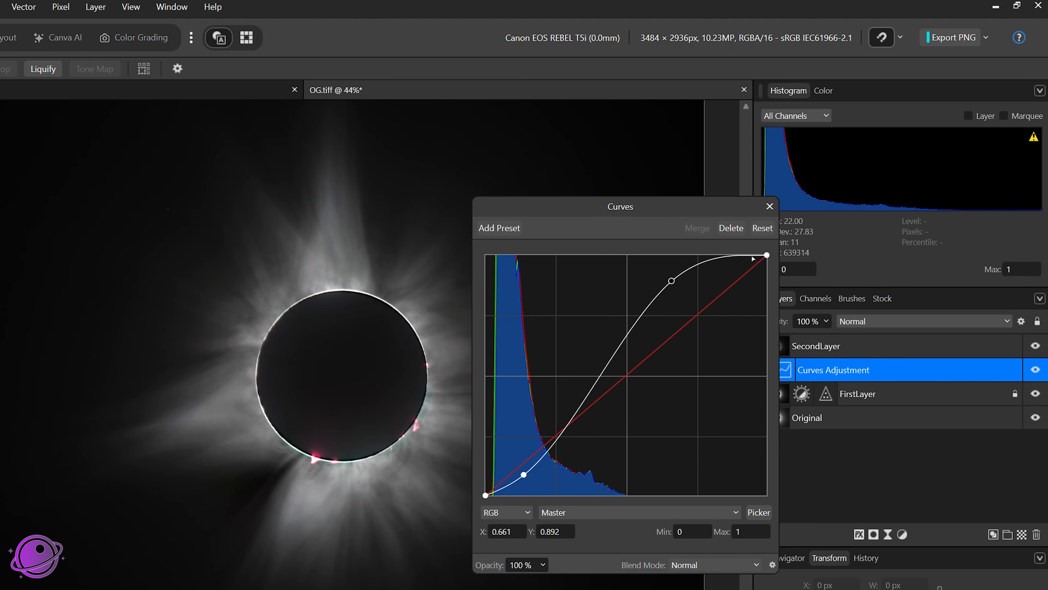
{"action": "left_click", "coordinate": [770, 206]}
Step: Add a Brightness / Contrast adjustment with brightness about -15% and contrast about 3%
{"action": "left_click", "coordinate": [63, 6]}
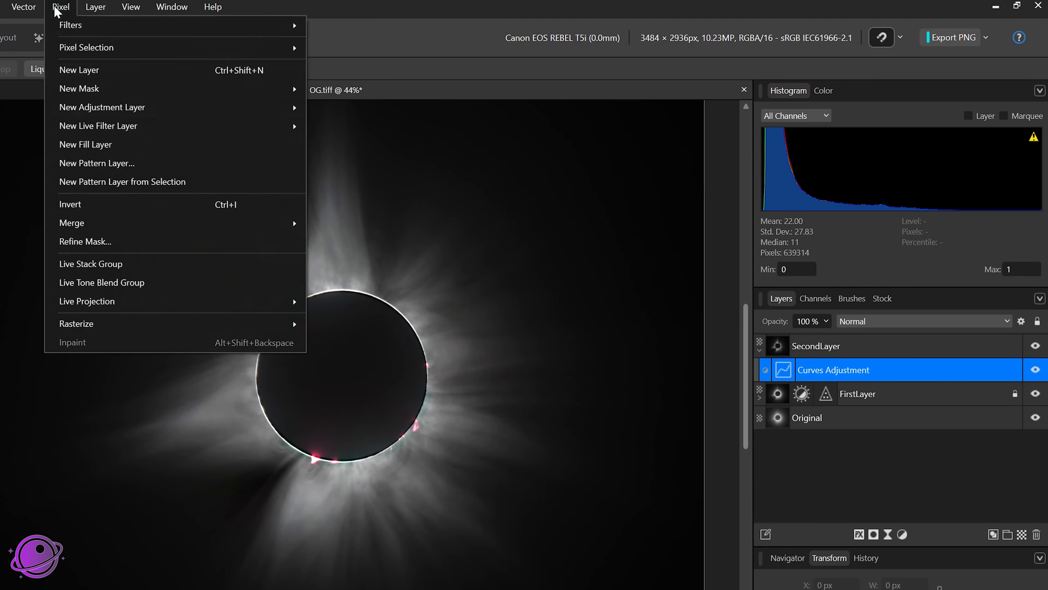
{"action": "mouse_move", "coordinate": [165, 107]}
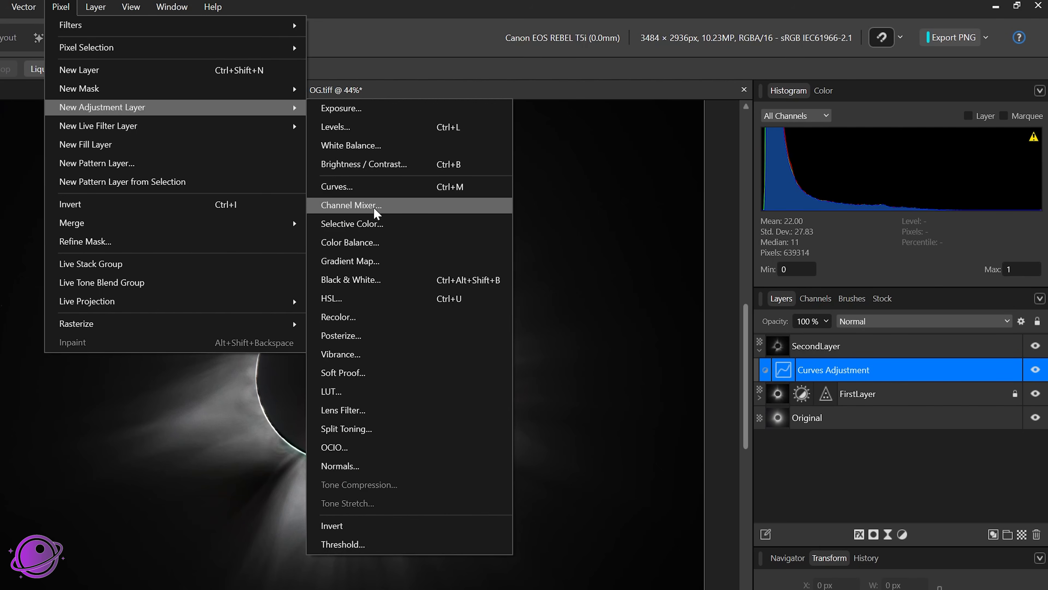
{"action": "left_click", "coordinate": [379, 167]}
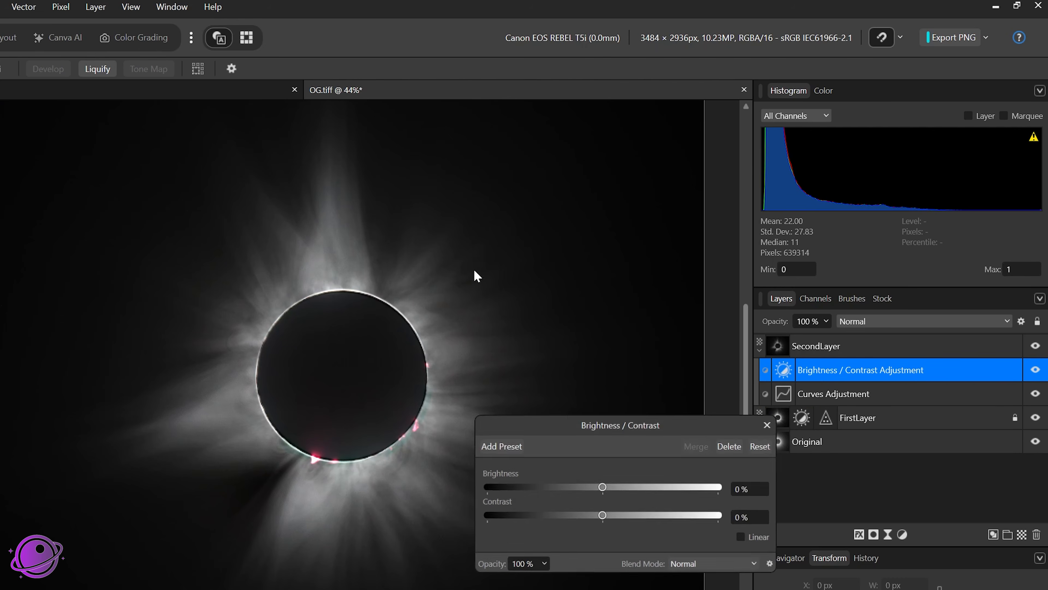
{"action": "left_click_drag", "start_coordinate": [573, 423], "coordinate": [612, 322]}
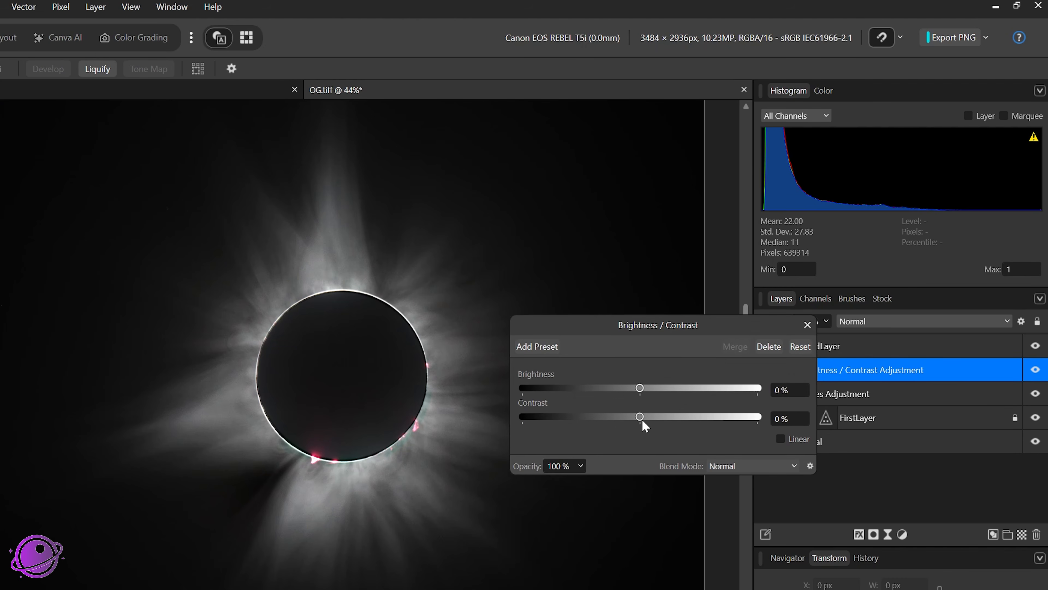
{"action": "left_click_drag", "start_coordinate": [640, 418], "coordinate": [617, 389]}
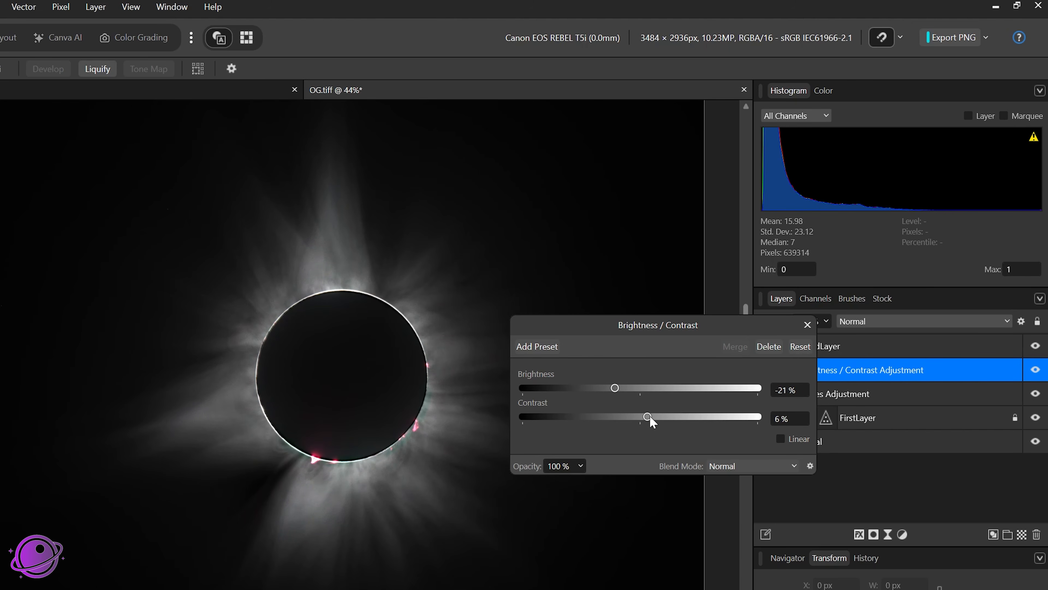
{"action": "mouse_move", "coordinate": [649, 417]}
{"action": "left_mouse_down"}
{"action": "mouse_move", "coordinate": [667, 416]}
{"action": "mouse_move", "coordinate": [643, 416]}
{"action": "mouse_move", "coordinate": [622, 389]}
{"action": "mouse_move", "coordinate": [653, 416]}
{"action": "mouse_move", "coordinate": [643, 417]}
{"action": "left_mouse_up"}
{"action": "scroll", "coordinate": [347, 335], "scroll_direction": "down", "scroll_amount": 2}
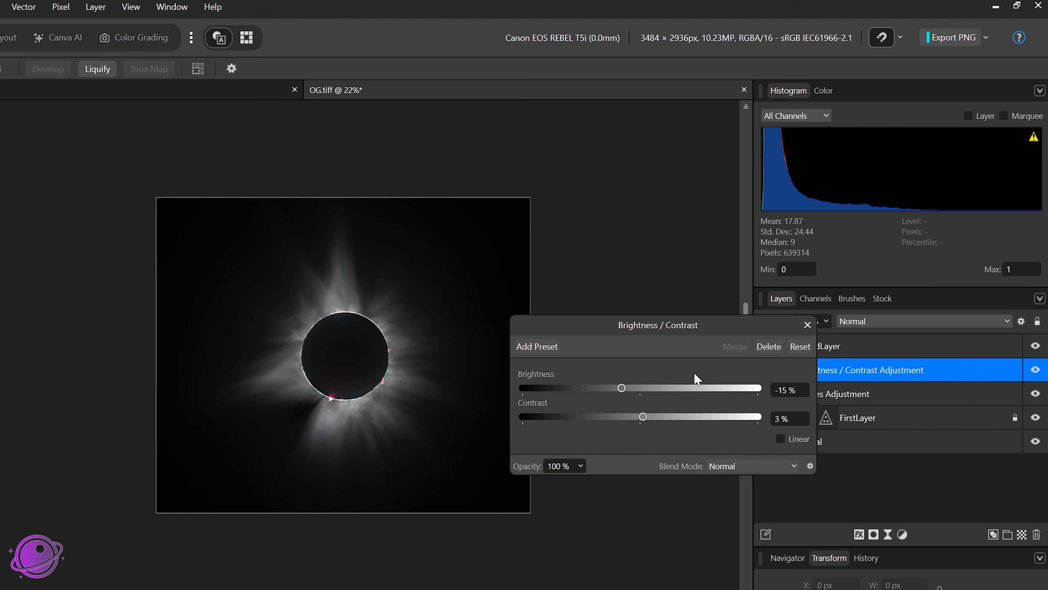
{"action": "left_click_drag", "start_coordinate": [643, 417], "coordinate": [574, 422]}
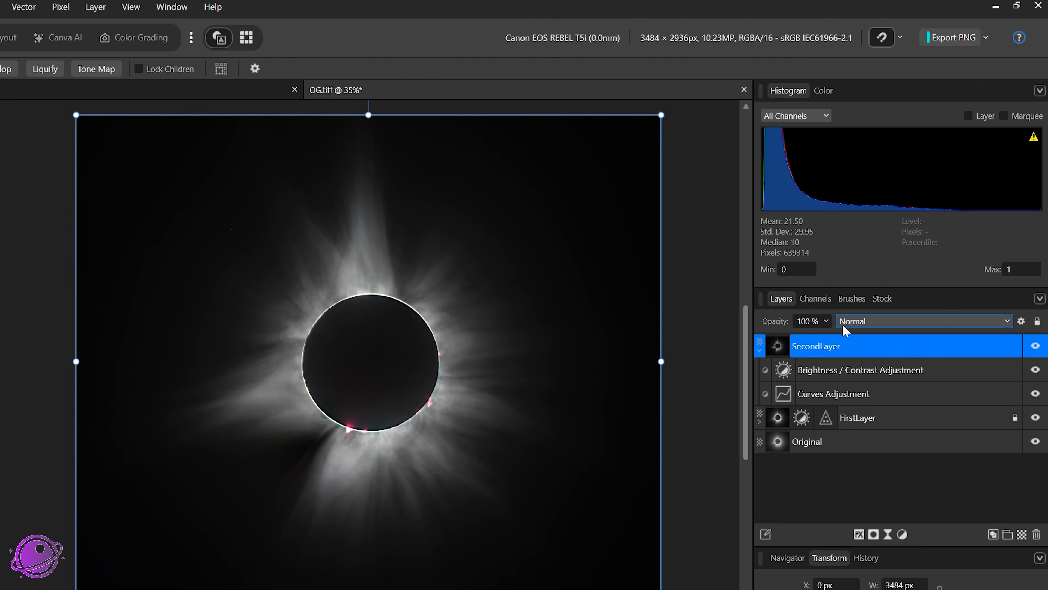
Step: Set SecondLayer's opacity to 30%
{"action": "left_click", "coordinate": [826, 321]}
{"action": "left_click", "coordinate": [765, 339]}
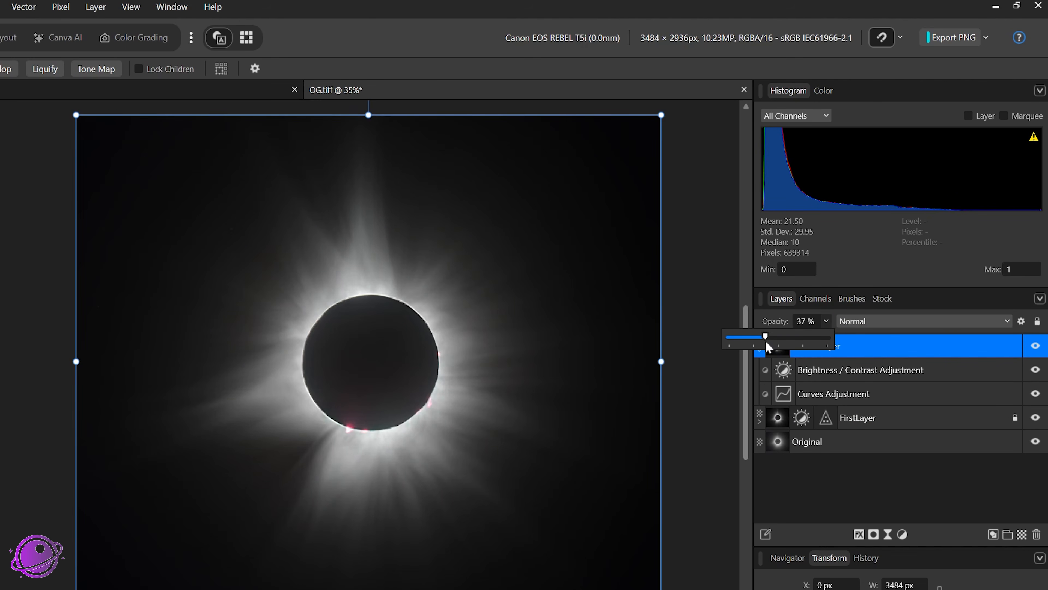
{"action": "left_click_drag", "start_coordinate": [762, 345], "coordinate": [761, 345]}
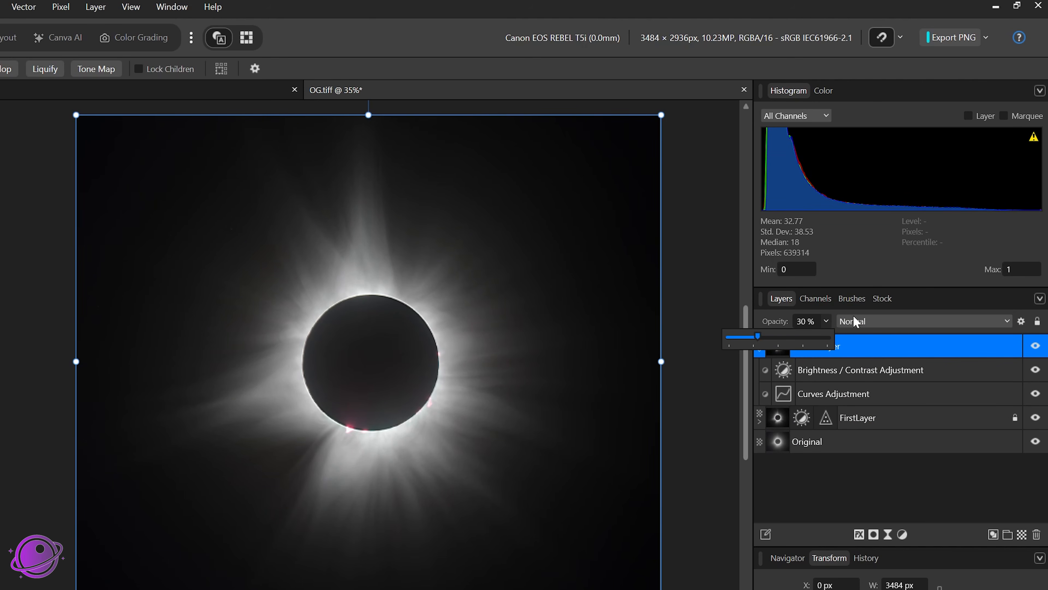
Step: Toggle SecondLayer's visibility on and off, zooming in and out, to compare the result
{"action": "left_click", "coordinate": [1035, 347]}
{"action": "left_click", "coordinate": [1035, 347]}
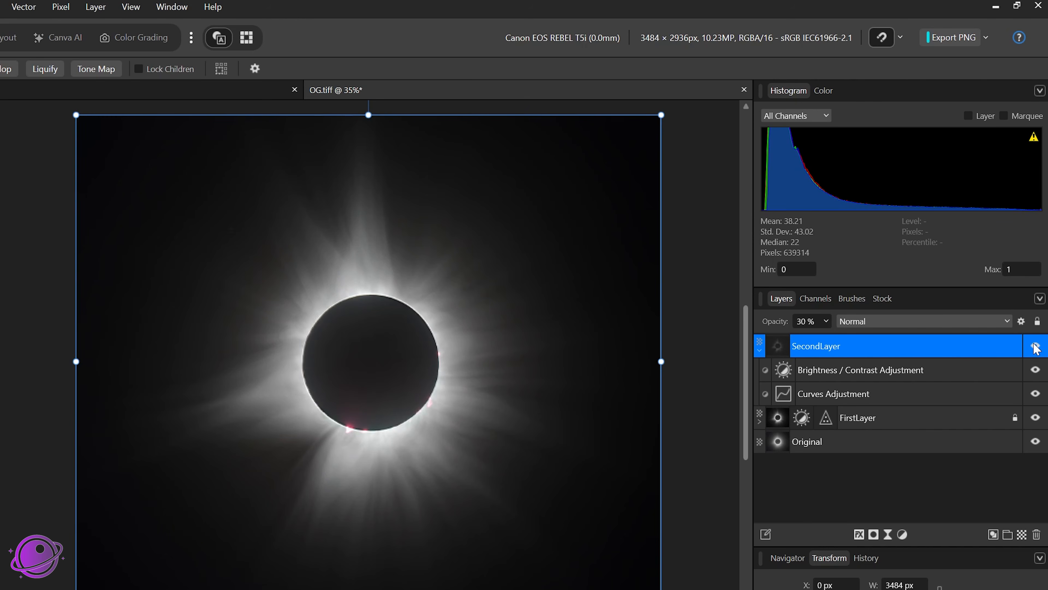
{"action": "left_click", "coordinate": [1035, 347]}
{"action": "left_click", "coordinate": [1035, 347]}
{"action": "scroll", "coordinate": [435, 292], "scroll_direction": "up", "scroll_amount": 6}
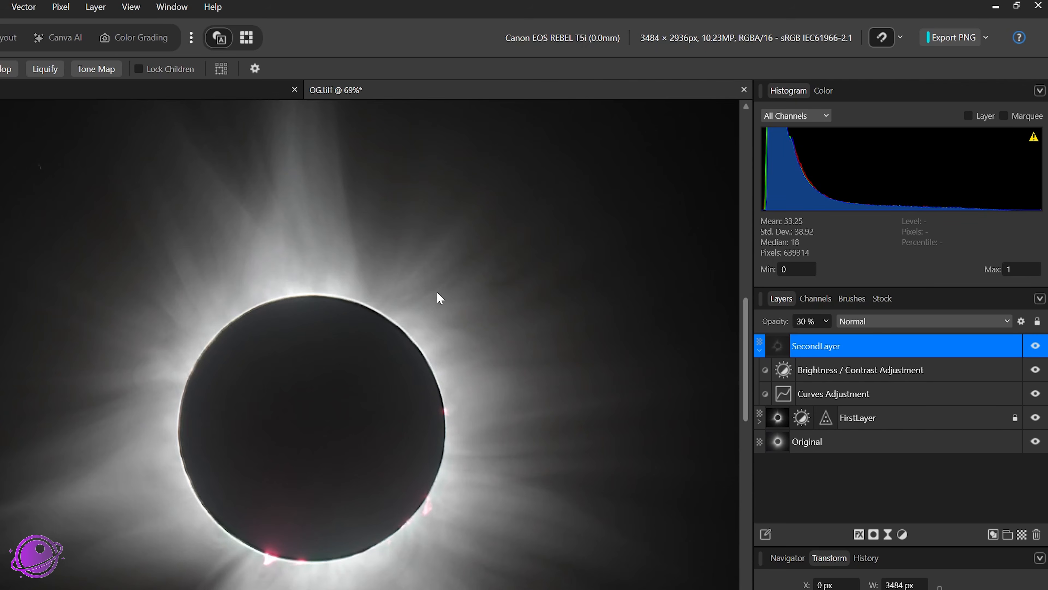
{"action": "scroll", "coordinate": [438, 307], "scroll_direction": "down", "scroll_amount": 7}
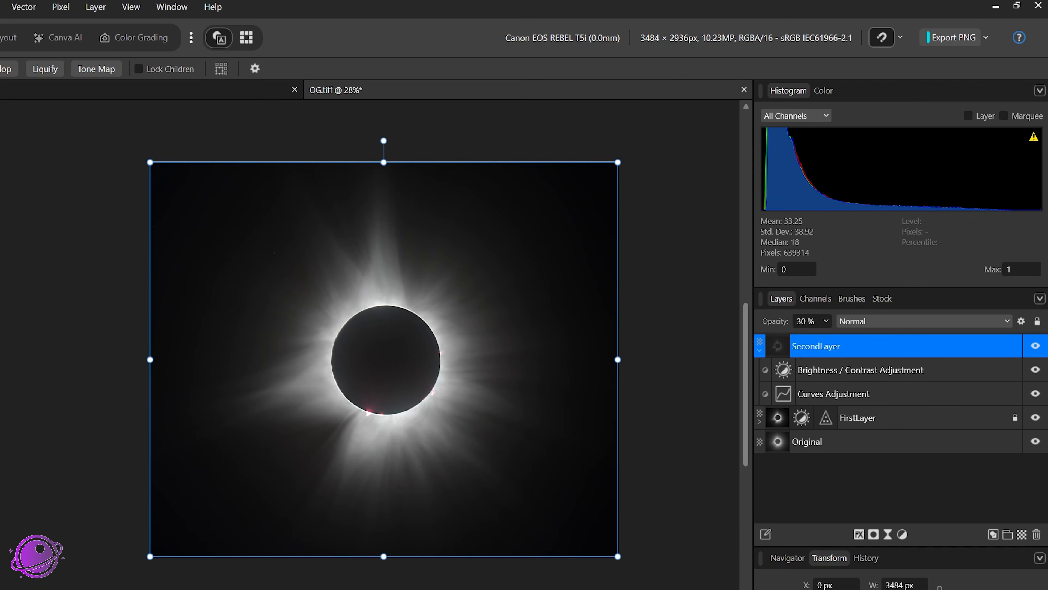
Step: Merge the visible layers into a new layer and rename it FinishedV1
{"action": "left_click", "coordinate": [760, 350]}
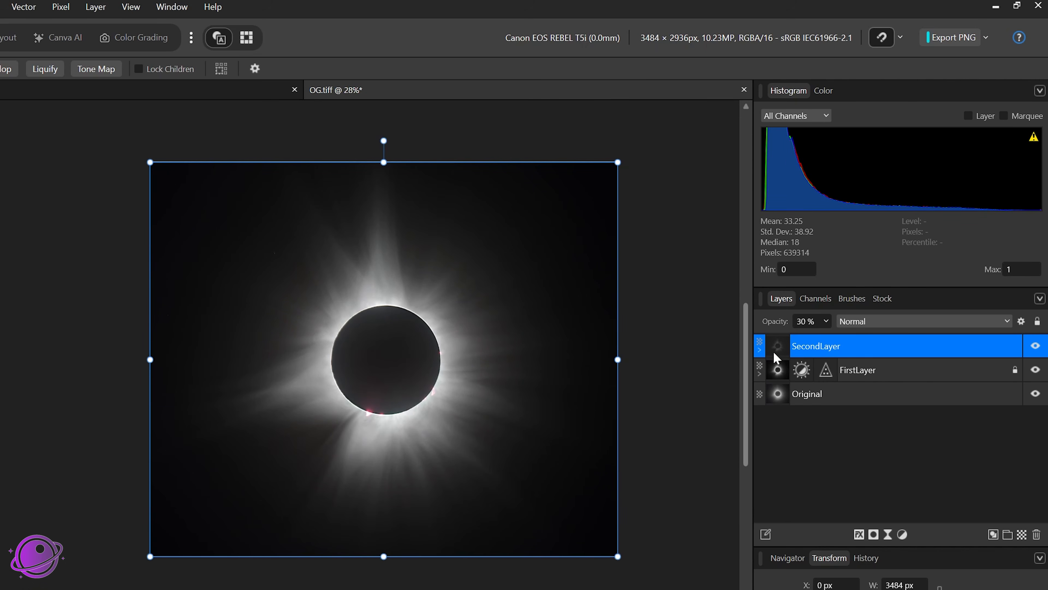
{"action": "right_click", "coordinate": [883, 351]}
{"action": "left_click", "coordinate": [921, 205]}
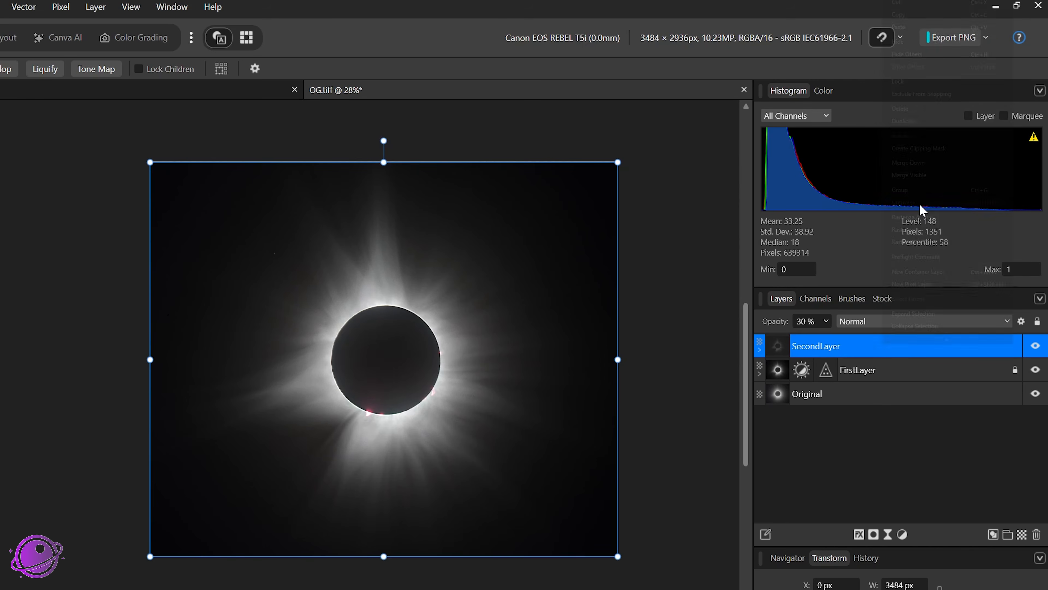
{"action": "double_click", "coordinate": [792, 350]}
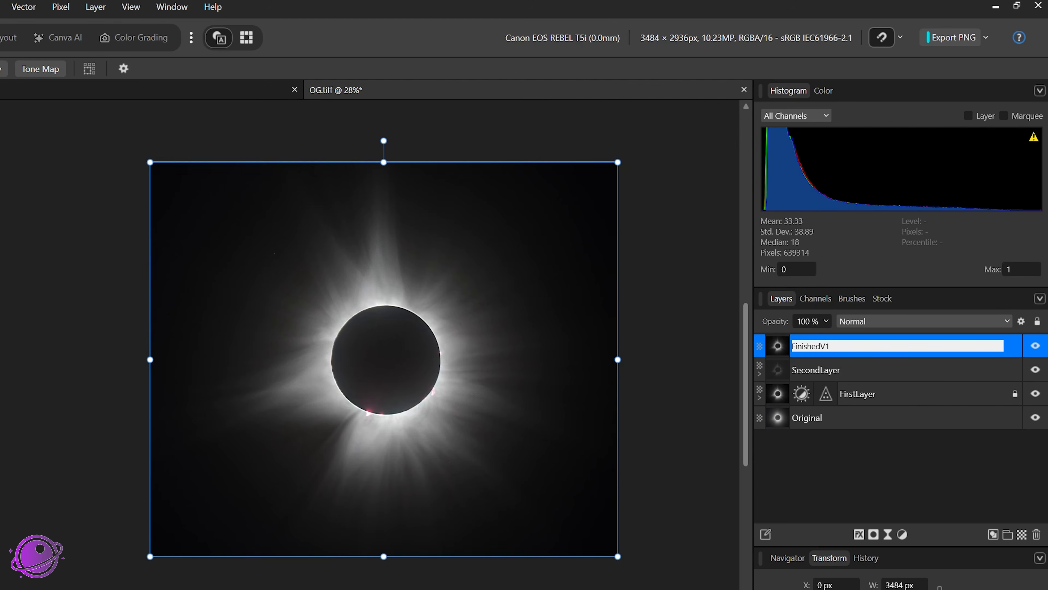
{"action": "key", "text": "Return"}
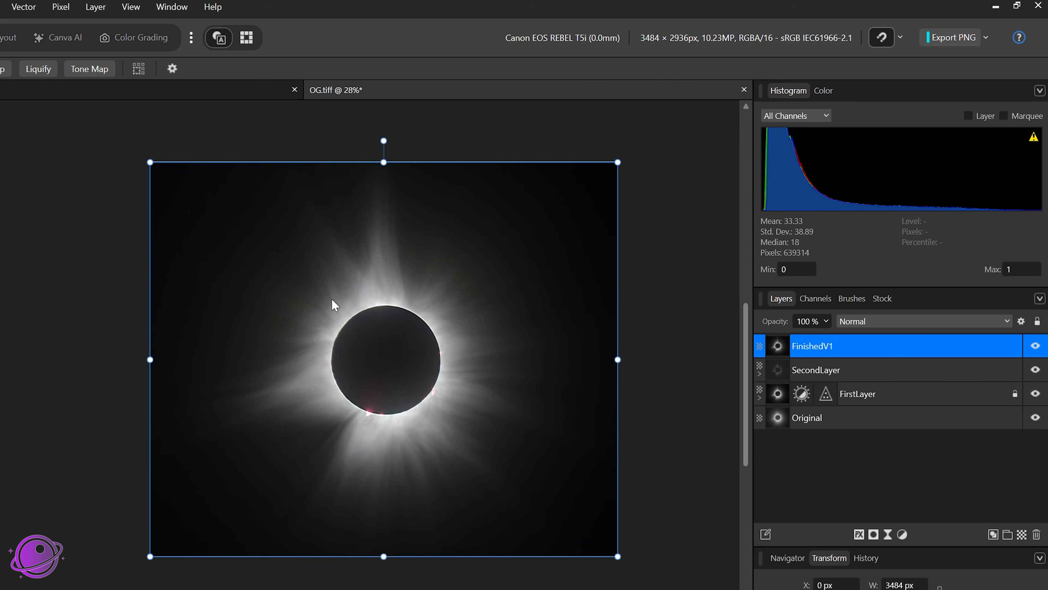
Step: Zoom and pan around the eclipse to inspect the FinishedV1 result
{"action": "scroll", "coordinate": [347, 361], "scroll_direction": "up", "scroll_amount": 3}
{"action": "scroll", "coordinate": [401, 317], "scroll_direction": "up", "scroll_amount": 5}
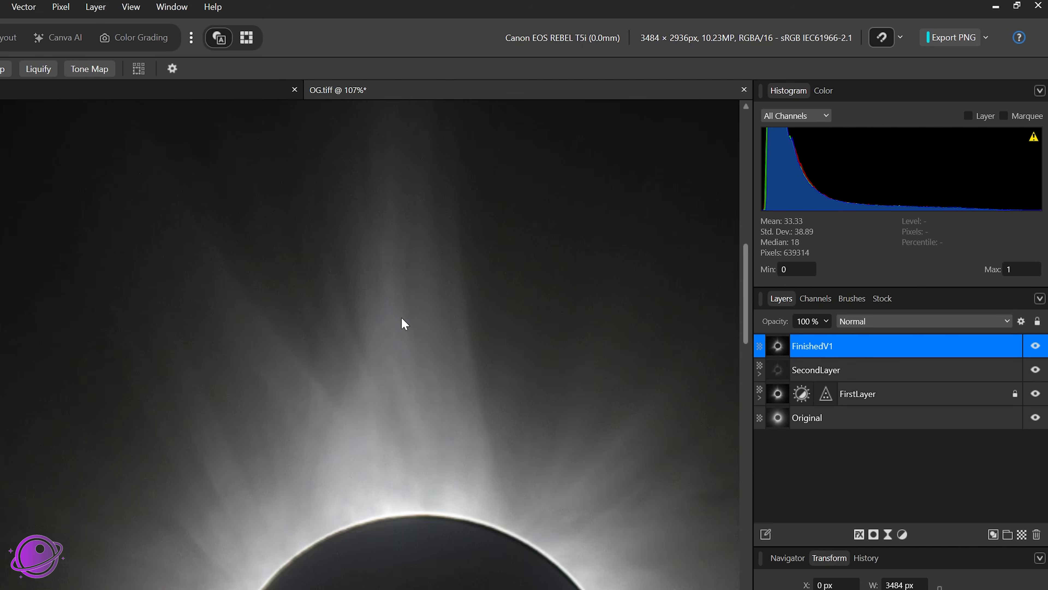
{"action": "scroll", "coordinate": [401, 318], "scroll_direction": "down", "scroll_amount": 5}
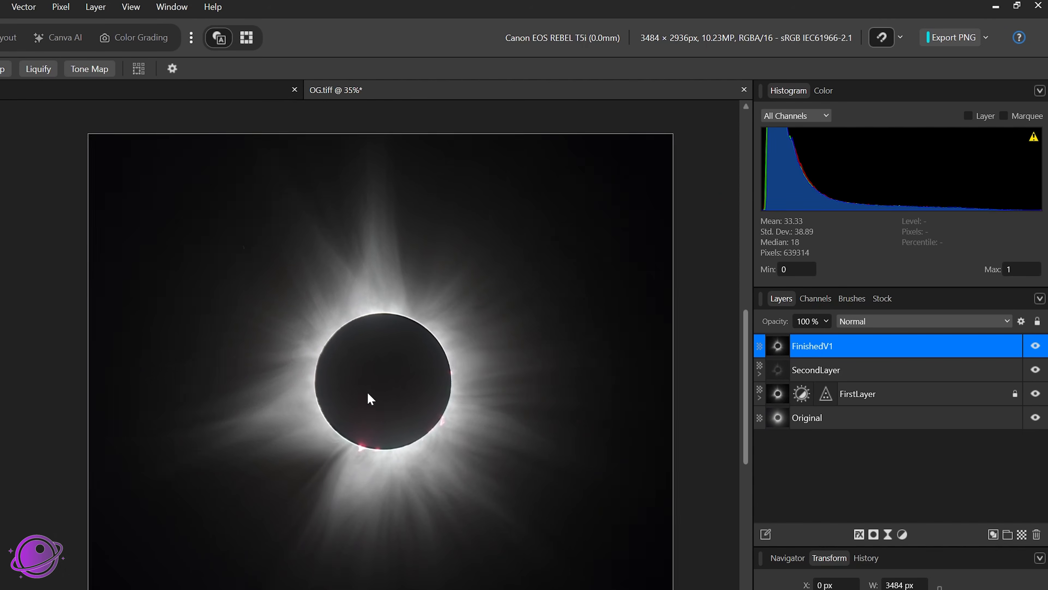
{"action": "left_click_drag", "start_coordinate": [368, 393], "coordinate": [342, 390]}
{"action": "scroll", "coordinate": [280, 411], "scroll_direction": "up", "scroll_amount": 2}
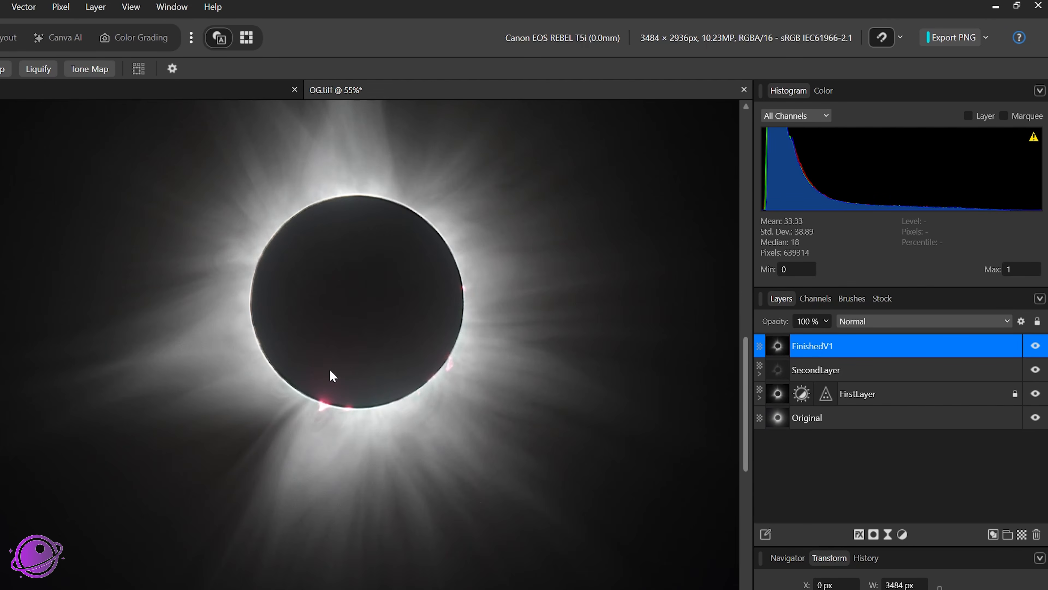
{"action": "scroll", "coordinate": [326, 406], "scroll_direction": "up", "scroll_amount": 5}
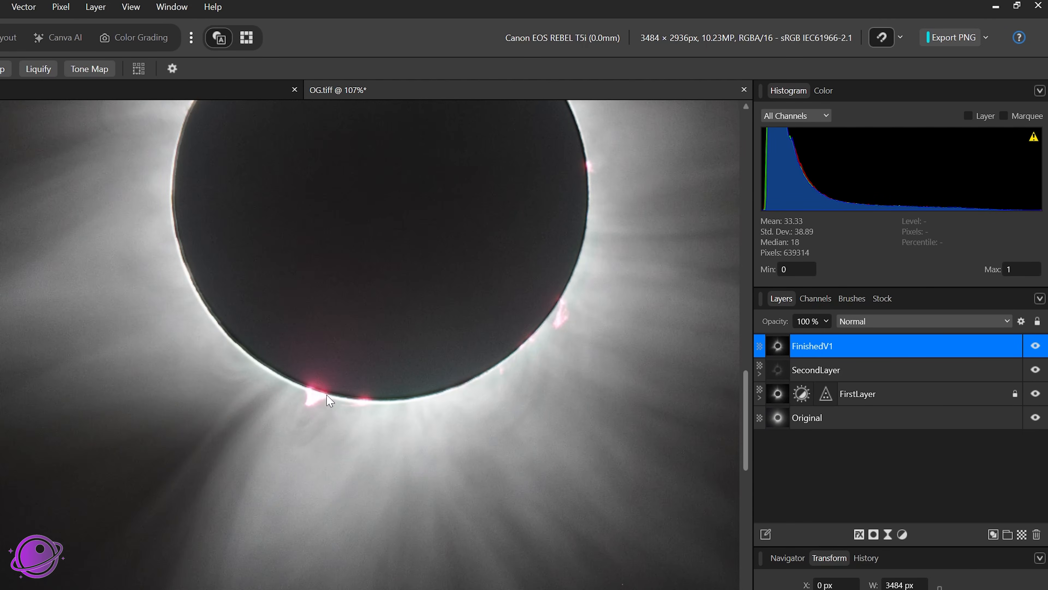
{"action": "scroll", "coordinate": [320, 387], "scroll_direction": "down", "scroll_amount": 4}
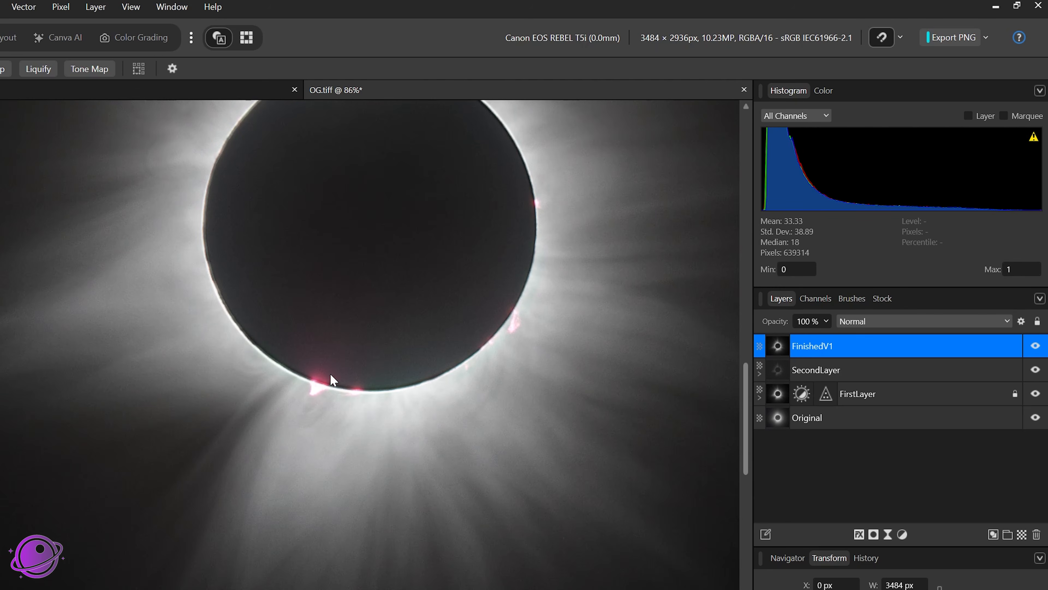
{"action": "scroll", "coordinate": [395, 324], "scroll_direction": "down", "scroll_amount": 1}
Step: Copy the 1_1000s.CR2 exposure from the Live Stack Group and paste it into OG.tiff above FinishedV1
{"action": "left_click_drag", "start_coordinate": [394, 324], "coordinate": [411, 458]}
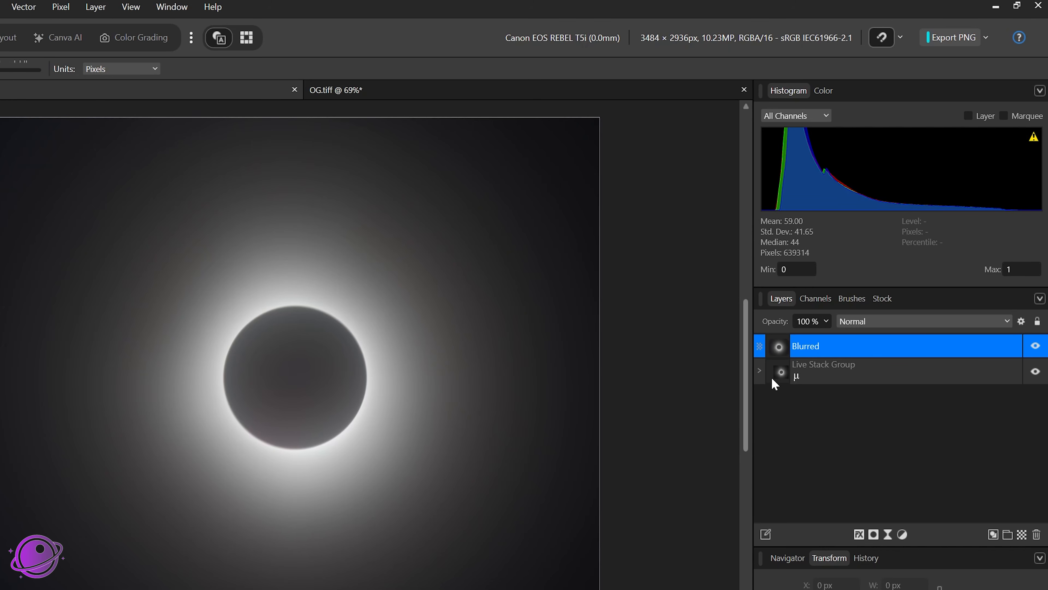
{"action": "left_click", "coordinate": [759, 370]}
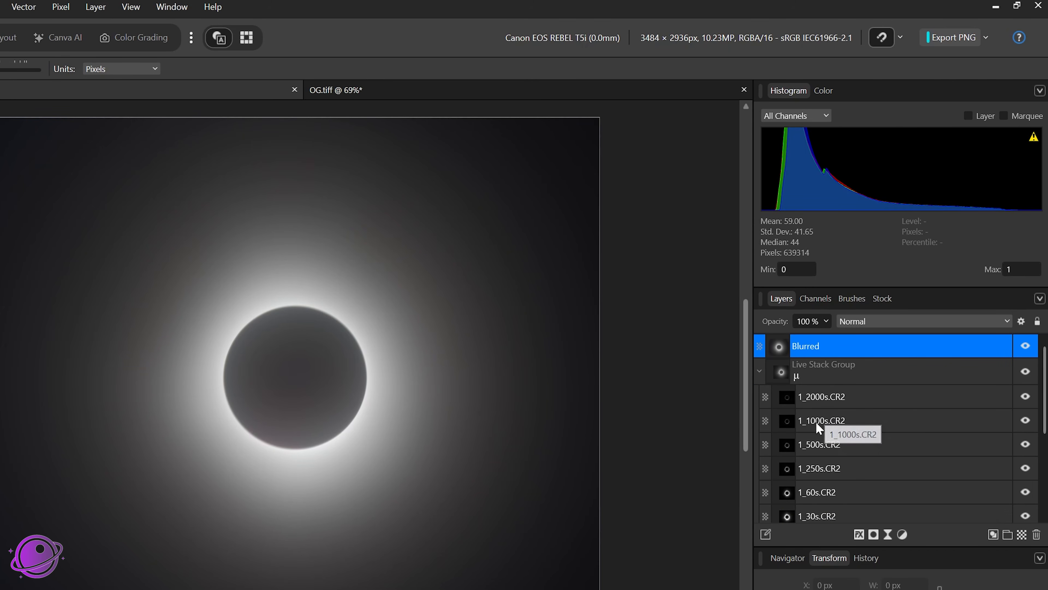
{"action": "left_click", "coordinate": [887, 419]}
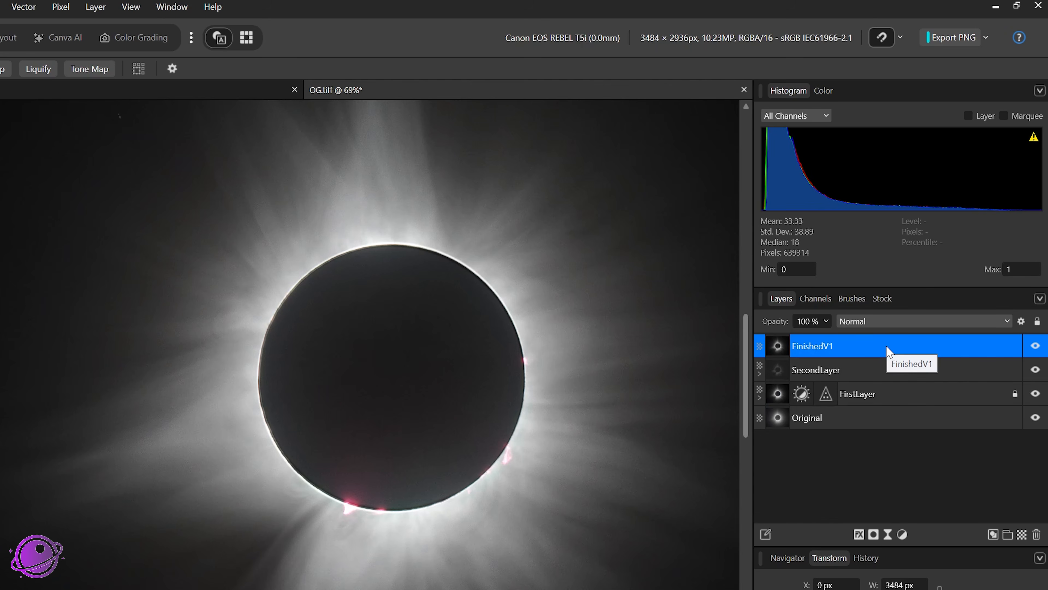
{"action": "key", "text": "ctrl+v"}
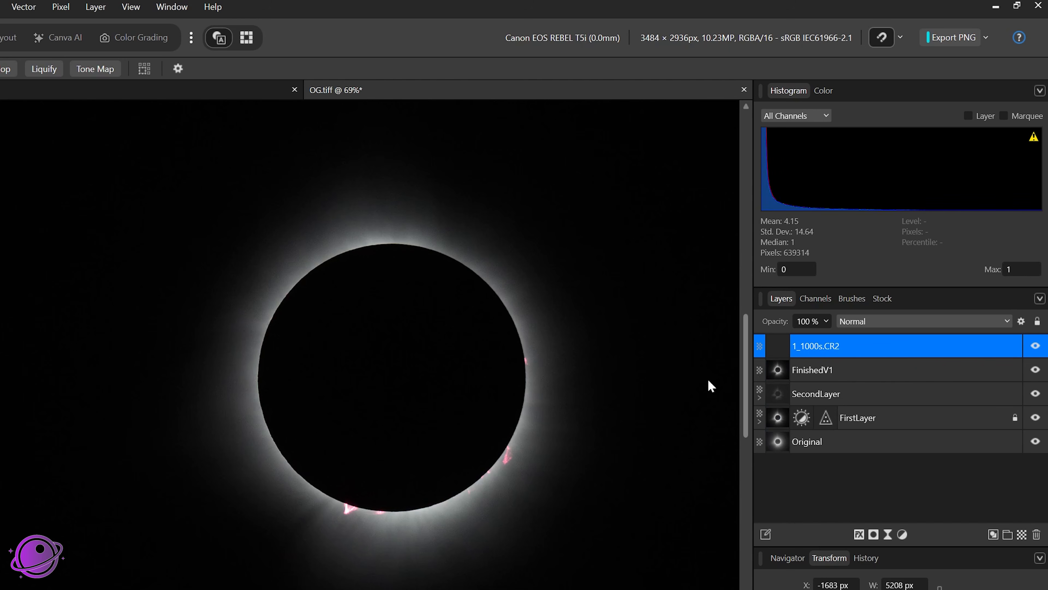
Step: Toggle the 1_1000s.CR2 layer's visibility off and on to compare it against FinishedV1
{"action": "left_click", "coordinate": [1033, 347]}
{"action": "left_click", "coordinate": [1033, 347]}
{"action": "left_click", "coordinate": [1034, 348]}
{"action": "left_click", "coordinate": [1034, 348]}
{"action": "left_click", "coordinate": [1034, 348]}
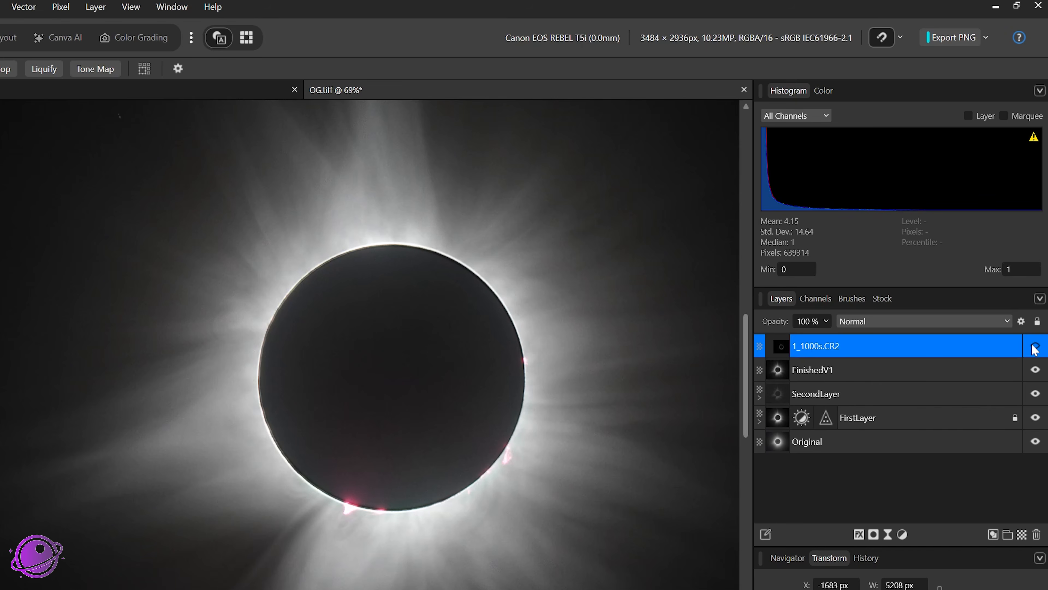
{"action": "left_click", "coordinate": [1034, 348]}
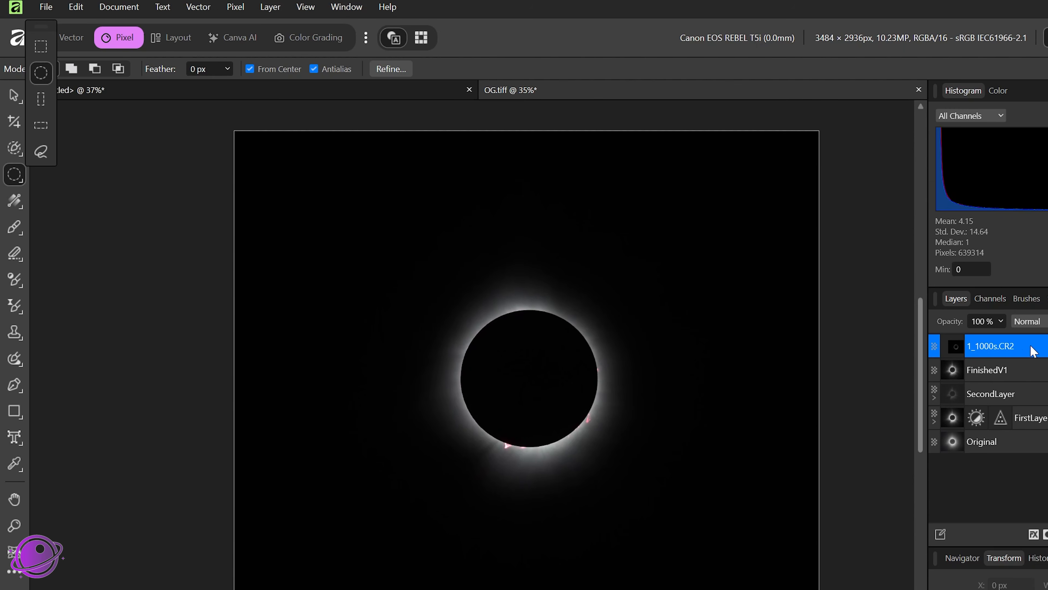
Step: Select the moon's dark disc on 1_1000s.CR2 using the Selection Brush Tool
{"action": "scroll", "coordinate": [512, 385], "scroll_direction": "up", "scroll_amount": 5}
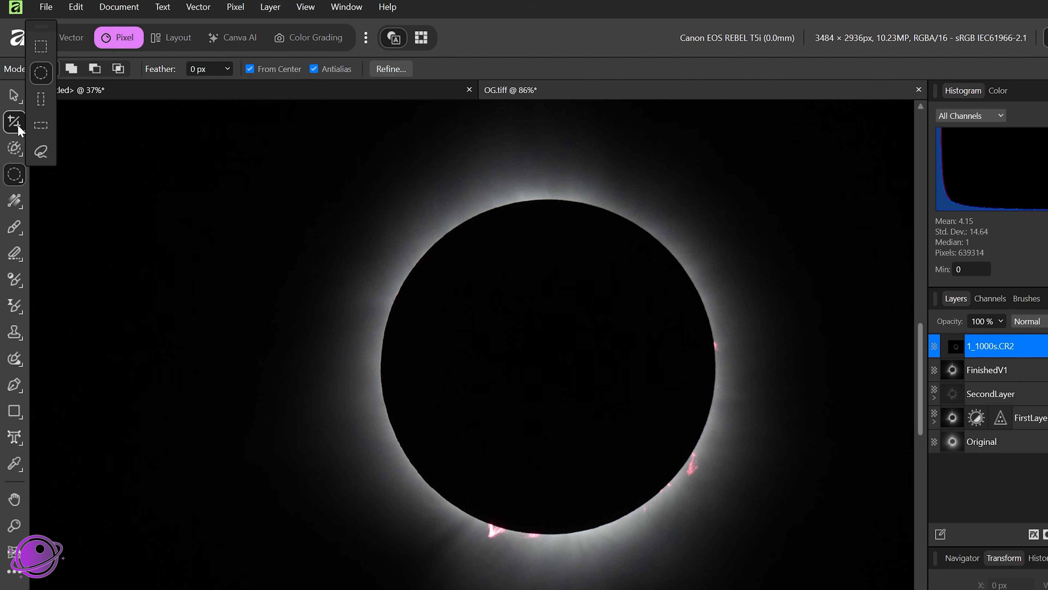
{"action": "left_click", "coordinate": [17, 95]}
{"action": "left_click", "coordinate": [20, 148]}
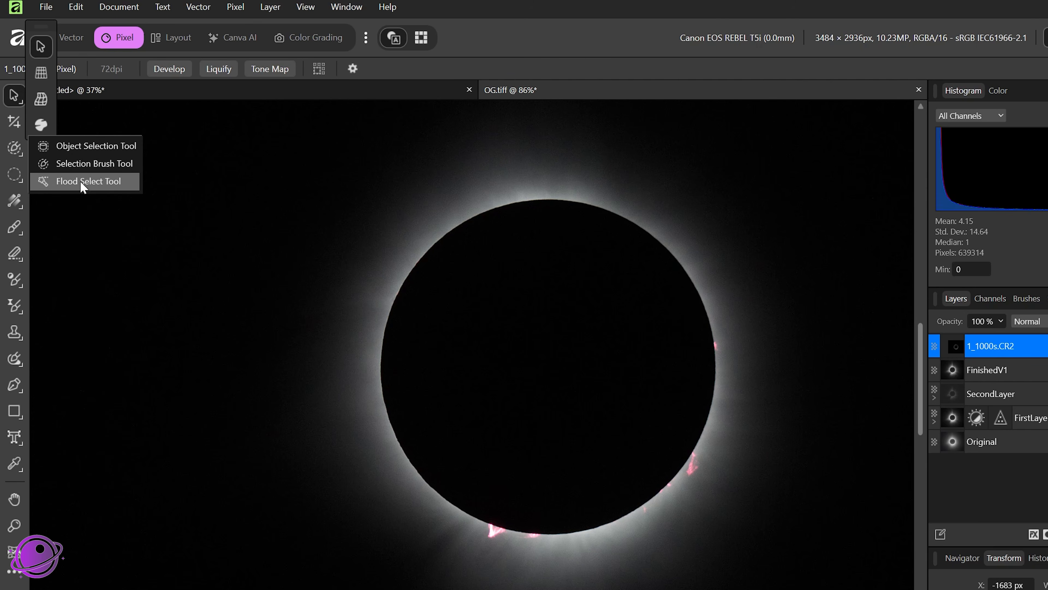
{"action": "left_click", "coordinate": [85, 165]}
{"action": "mouse_move", "coordinate": [524, 235]}
{"action": "left_mouse_down"}
{"action": "mouse_move", "coordinate": [460, 285]}
{"action": "mouse_move", "coordinate": [444, 352]}
{"action": "mouse_move", "coordinate": [456, 422]}
{"action": "mouse_move", "coordinate": [501, 474]}
{"action": "mouse_move", "coordinate": [583, 486]}
{"action": "mouse_move", "coordinate": [659, 440]}
{"action": "mouse_move", "coordinate": [689, 360]}
{"action": "mouse_move", "coordinate": [649, 284]}
{"action": "mouse_move", "coordinate": [730, 302]}
{"action": "mouse_move", "coordinate": [745, 369]}
{"action": "mouse_move", "coordinate": [735, 448]}
{"action": "mouse_move", "coordinate": [708, 487]}
{"action": "mouse_move", "coordinate": [608, 557]}
{"action": "mouse_move", "coordinate": [476, 554]}
{"action": "mouse_move", "coordinate": [422, 520]}
{"action": "mouse_move", "coordinate": [383, 465]}
{"action": "mouse_move", "coordinate": [385, 480]}
{"action": "mouse_move", "coordinate": [506, 527]}
{"action": "mouse_move", "coordinate": [537, 562]}
{"action": "mouse_move", "coordinate": [508, 559]}
{"action": "left_mouse_up"}
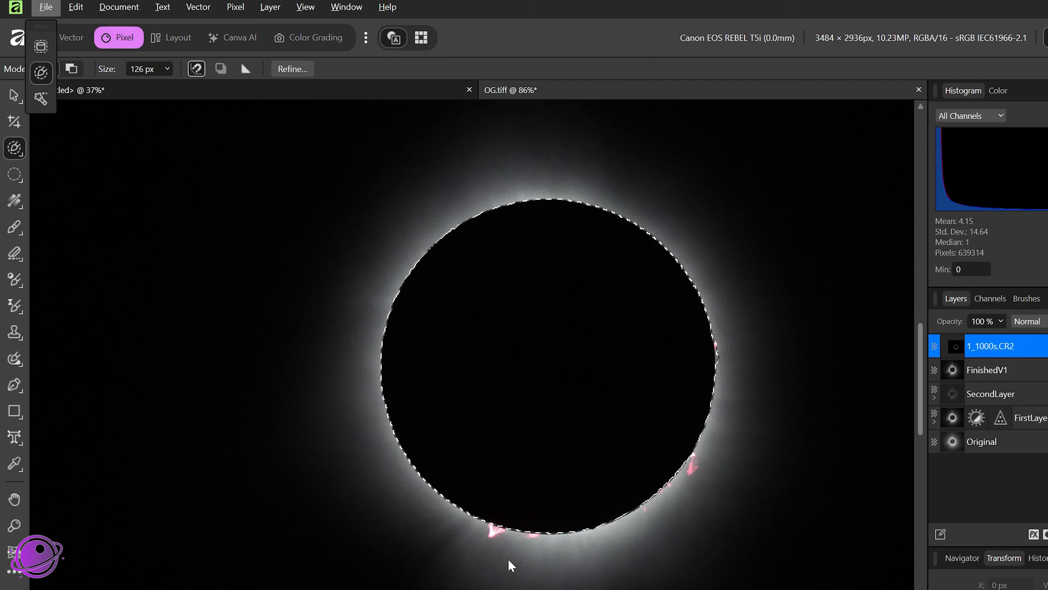
Step: Set the selection brush size to 14 px and brush the pink prominences along the lower limb into the selection
{"action": "scroll", "coordinate": [508, 558], "scroll_direction": "up", "scroll_amount": 10}
{"action": "scroll", "coordinate": [443, 437], "scroll_direction": "down", "scroll_amount": 6}
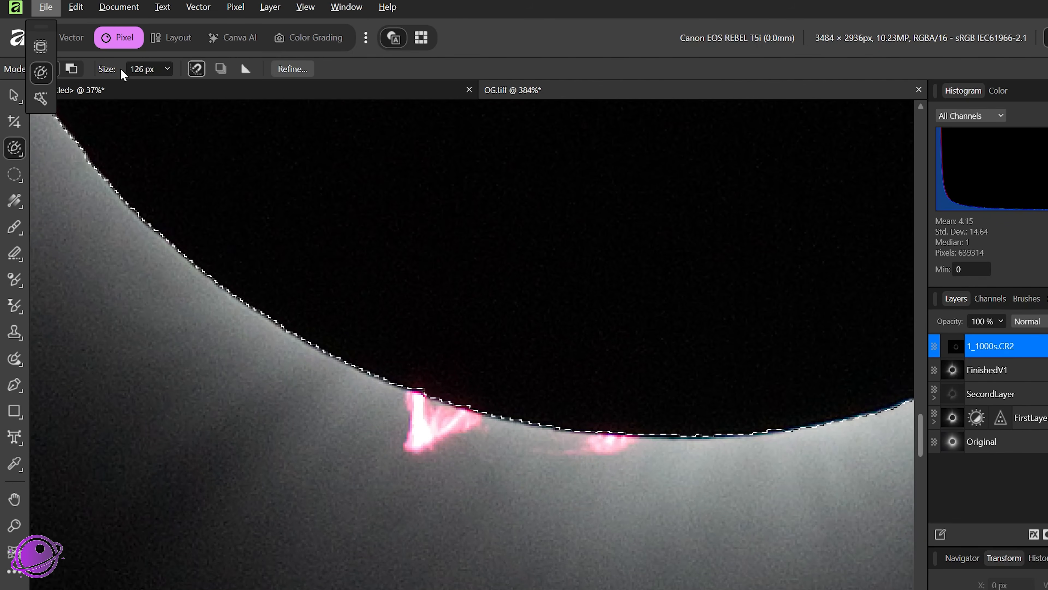
{"action": "left_click", "coordinate": [168, 69]}
{"action": "left_click_drag", "start_coordinate": [169, 86], "coordinate": [131, 90]}
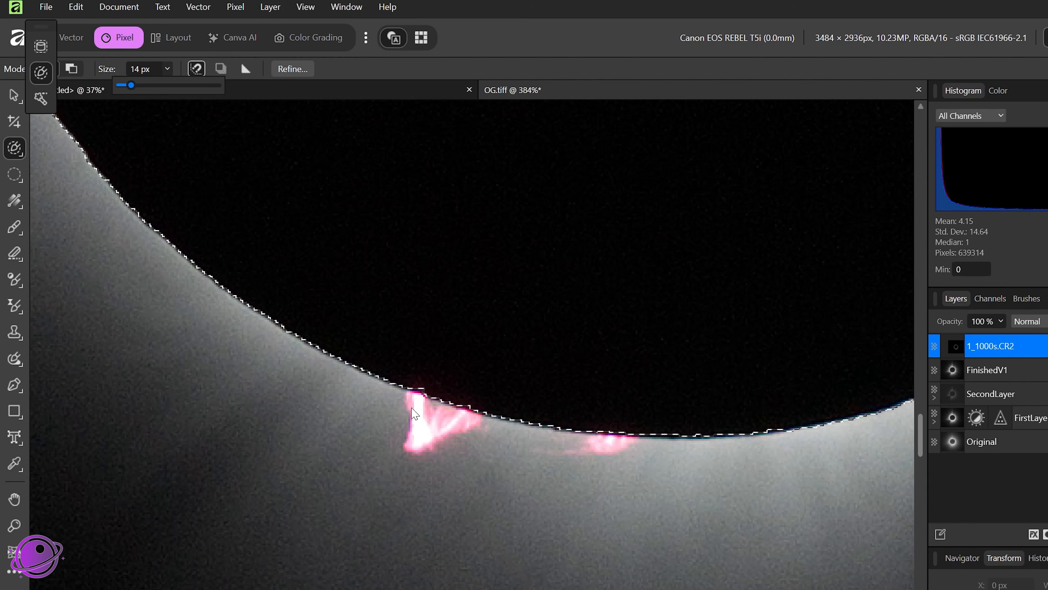
{"action": "mouse_move", "coordinate": [422, 407]}
{"action": "left_mouse_down"}
{"action": "mouse_move", "coordinate": [434, 428]}
{"action": "mouse_move", "coordinate": [466, 414]}
{"action": "mouse_move", "coordinate": [416, 441]}
{"action": "mouse_move", "coordinate": [397, 409]}
{"action": "mouse_move", "coordinate": [356, 392]}
{"action": "mouse_move", "coordinate": [362, 420]}
{"action": "mouse_move", "coordinate": [332, 399]}
{"action": "mouse_move", "coordinate": [353, 423]}
{"action": "mouse_move", "coordinate": [336, 382]}
{"action": "mouse_move", "coordinate": [364, 420]}
{"action": "mouse_move", "coordinate": [366, 399]}
{"action": "left_mouse_up"}
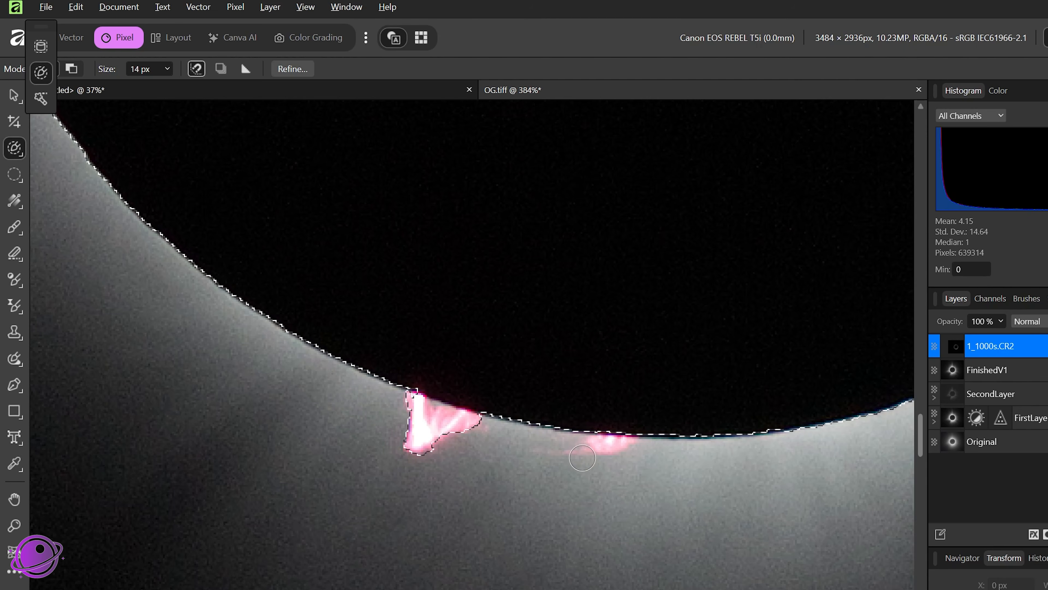
{"action": "mouse_move", "coordinate": [615, 438]}
{"action": "left_mouse_down"}
{"action": "mouse_move", "coordinate": [594, 455]}
{"action": "mouse_move", "coordinate": [605, 459]}
{"action": "mouse_move", "coordinate": [606, 450]}
{"action": "mouse_move", "coordinate": [554, 453]}
{"action": "mouse_move", "coordinate": [564, 445]}
{"action": "left_mouse_up"}
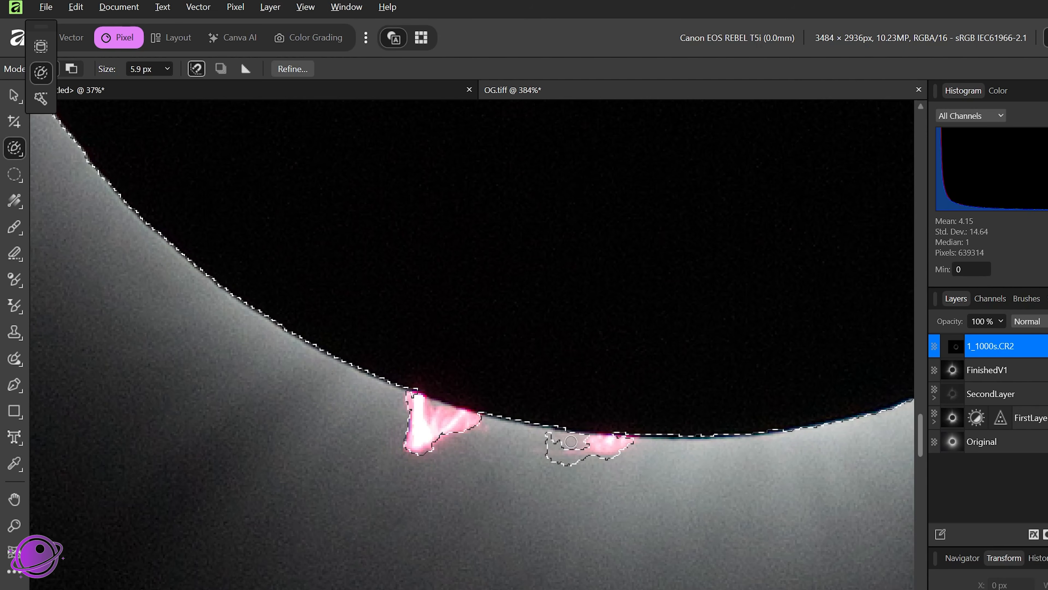
Step: Continue brushing the selection around the remaining prominences along the moon's edge
{"action": "left_click_drag", "start_coordinate": [867, 359], "coordinate": [360, 461]}
{"action": "left_click_drag", "start_coordinate": [276, 483], "coordinate": [285, 510]}
{"action": "left_click_drag", "start_coordinate": [390, 385], "coordinate": [396, 391]}
{"action": "mouse_move", "coordinate": [501, 251]}
{"action": "left_mouse_down"}
{"action": "mouse_move", "coordinate": [478, 333]}
{"action": "mouse_move", "coordinate": [507, 298]}
{"action": "mouse_move", "coordinate": [475, 300]}
{"action": "mouse_move", "coordinate": [485, 341]}
{"action": "left_mouse_up"}
{"action": "scroll", "coordinate": [536, 434], "scroll_direction": "down", "scroll_amount": 4}
{"action": "scroll", "coordinate": [578, 174], "scroll_direction": "up", "scroll_amount": 6}
{"action": "left_click_drag", "start_coordinate": [489, 161], "coordinate": [503, 227]}
{"action": "scroll", "coordinate": [531, 495], "scroll_direction": "down", "scroll_amount": 3}
{"action": "scroll", "coordinate": [531, 360], "scroll_direction": "down", "scroll_amount": 4}
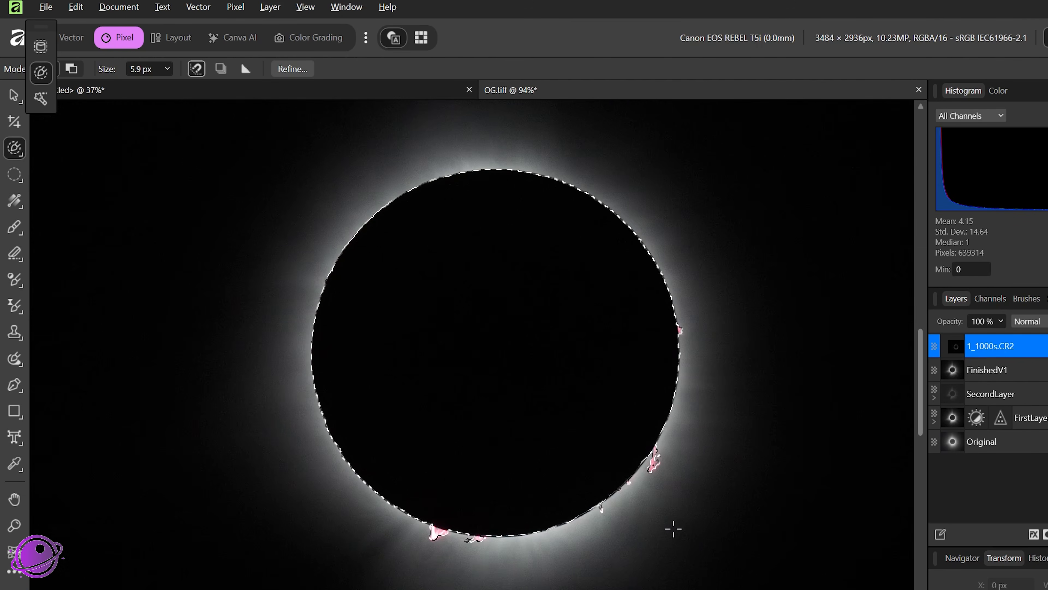
{"action": "scroll", "coordinate": [661, 569], "scroll_direction": "up", "scroll_amount": 6}
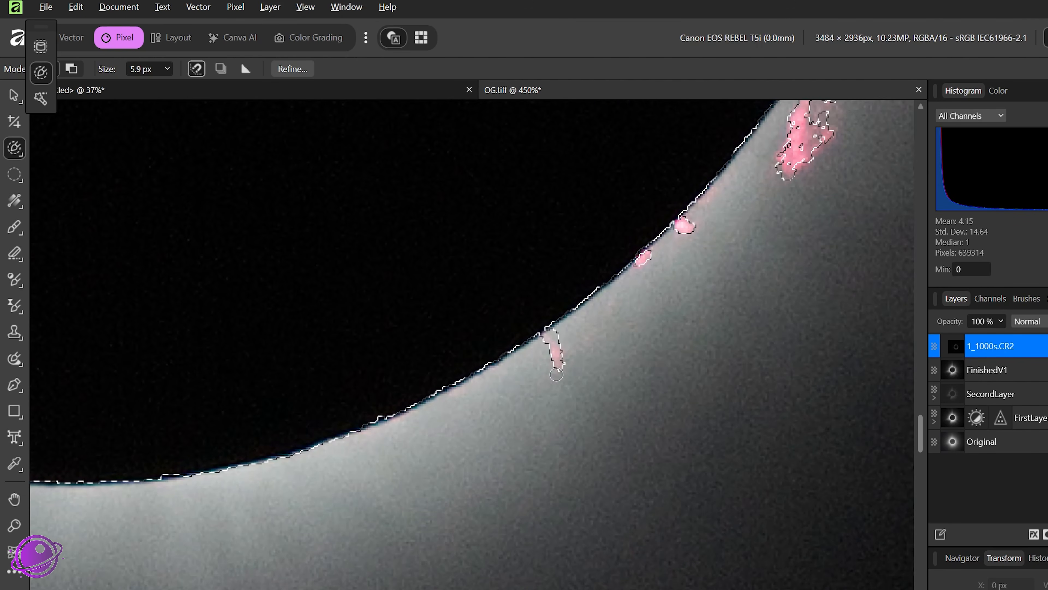
{"action": "scroll", "coordinate": [529, 395], "scroll_direction": "down", "scroll_amount": 4}
{"action": "scroll", "coordinate": [84, 492], "scroll_direction": "down", "scroll_amount": 2}
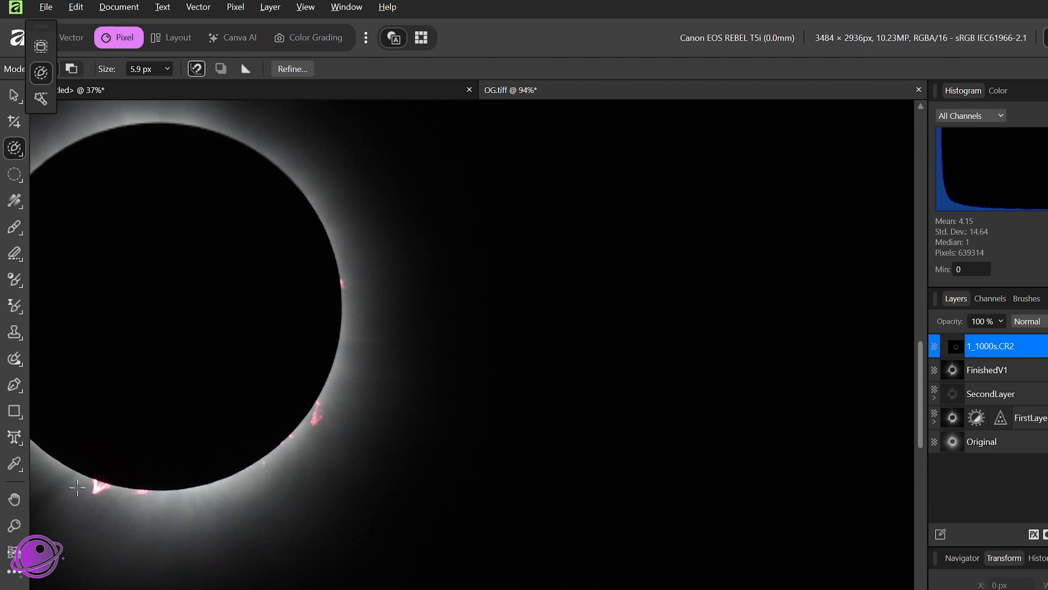
{"action": "left_click_drag", "start_coordinate": [156, 380], "coordinate": [465, 426]}
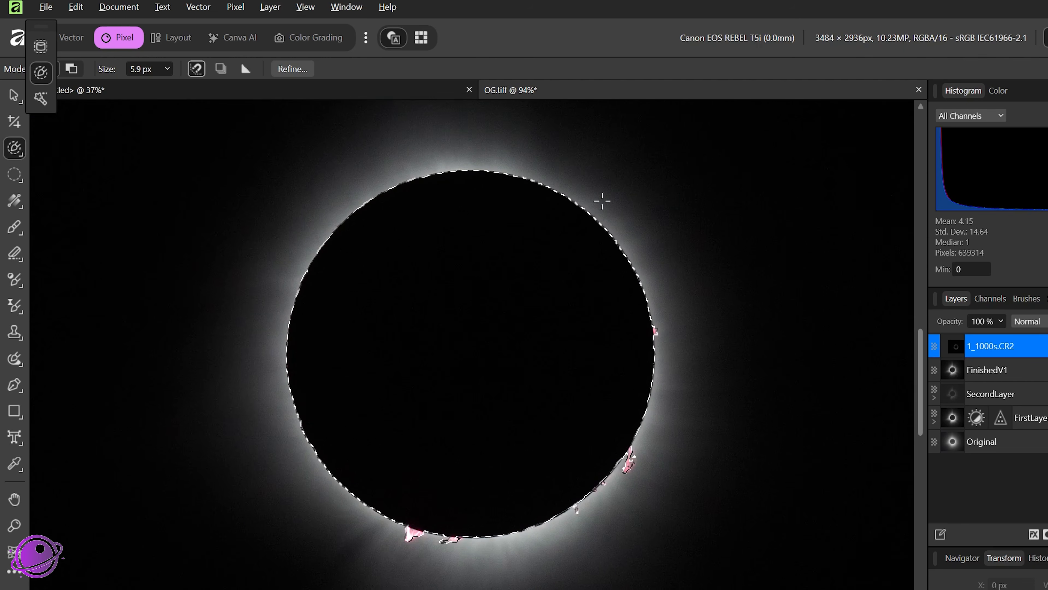
Step: Refine the selection with 1.7 px feather and 3% ramp, outputting it as a mask
{"action": "left_click", "coordinate": [303, 70]}
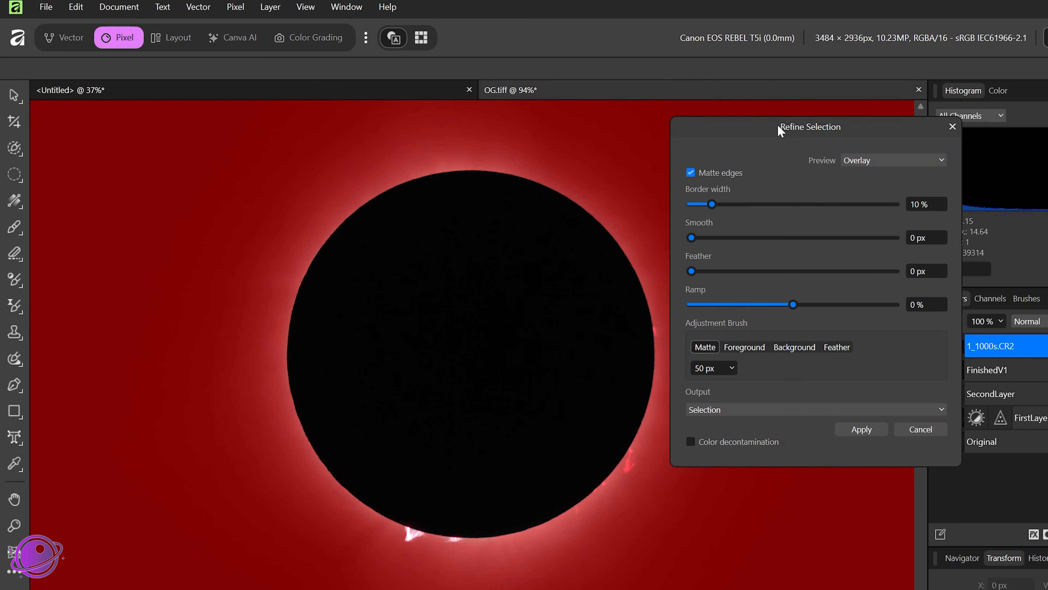
{"action": "left_click_drag", "start_coordinate": [781, 127], "coordinate": [799, 120]}
{"action": "left_click_drag", "start_coordinate": [710, 265], "coordinate": [714, 265]}
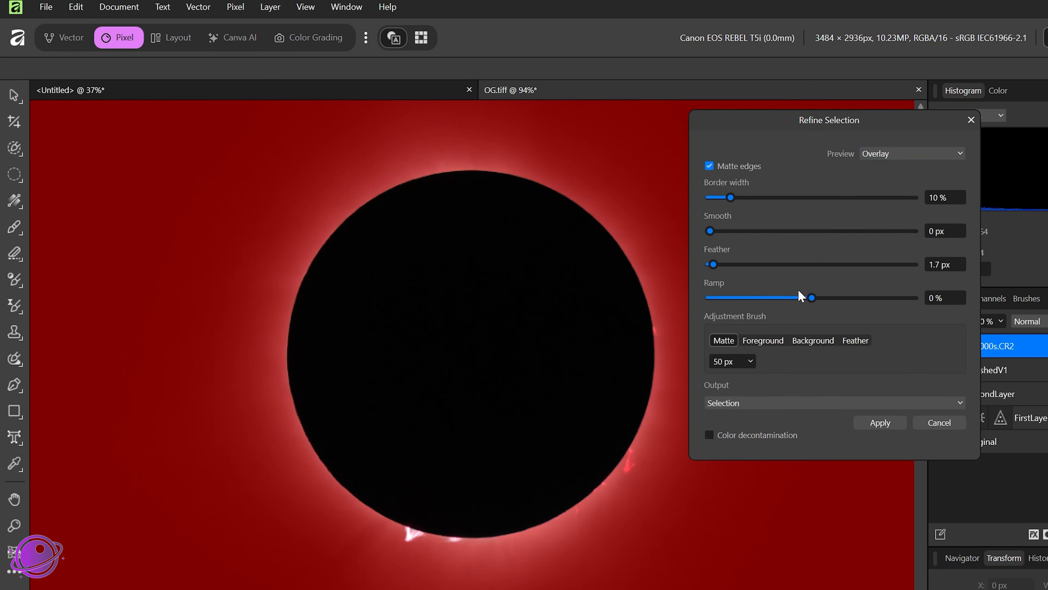
{"action": "mouse_move", "coordinate": [812, 301]}
{"action": "left_mouse_down"}
{"action": "mouse_move", "coordinate": [794, 300]}
{"action": "mouse_move", "coordinate": [817, 307]}
{"action": "left_mouse_up"}
{"action": "left_click", "coordinate": [729, 407]}
{"action": "left_click", "coordinate": [729, 436]}
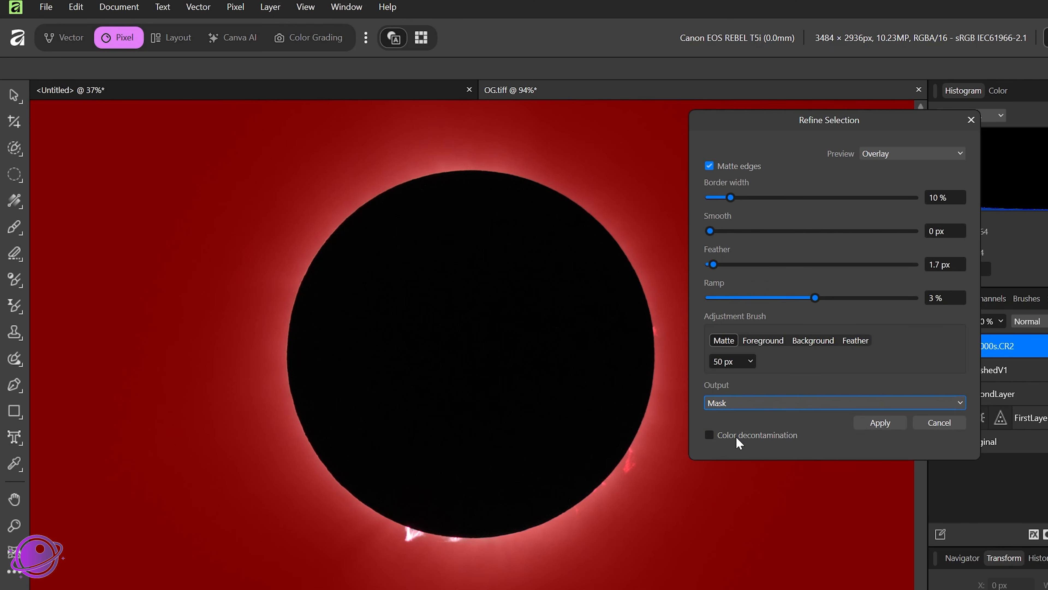
{"action": "left_click", "coordinate": [877, 424]}
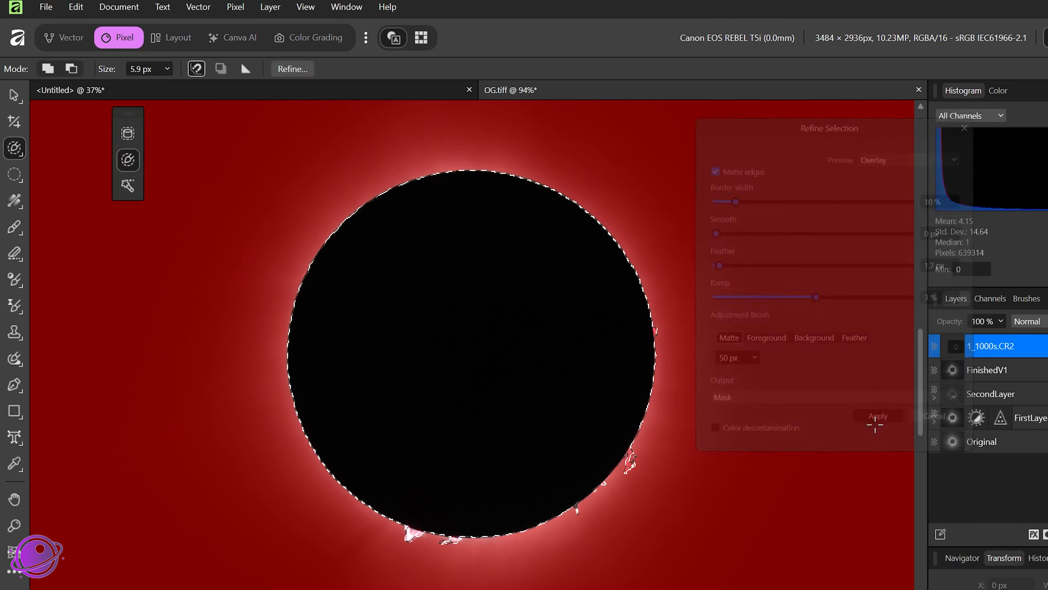
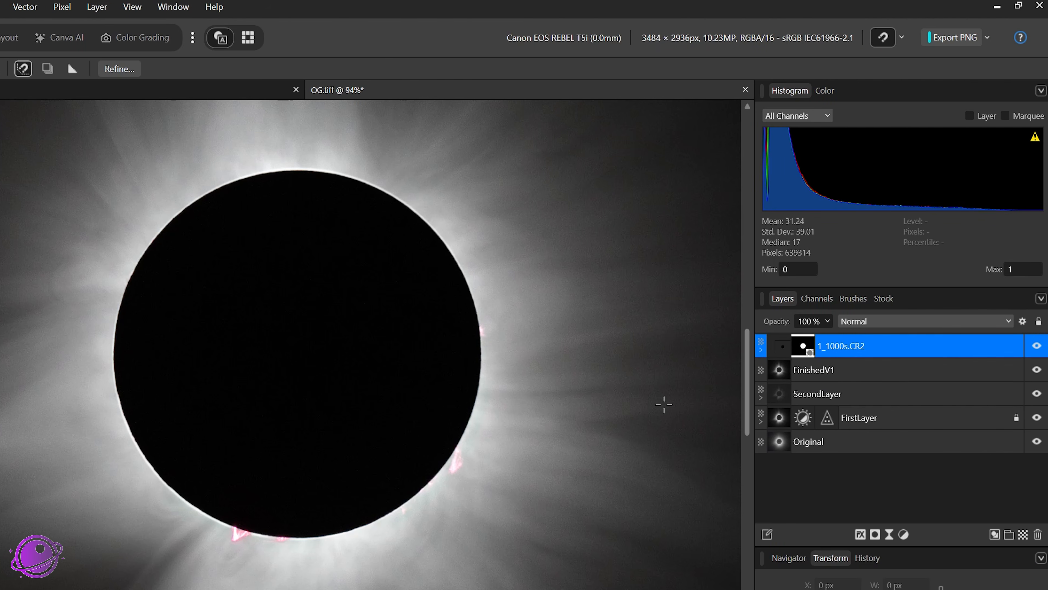
Step: Compare the image with the masked 1_1000s.CR2 layer shown and hidden, leaving it visible
{"action": "left_click", "coordinate": [898, 371]}
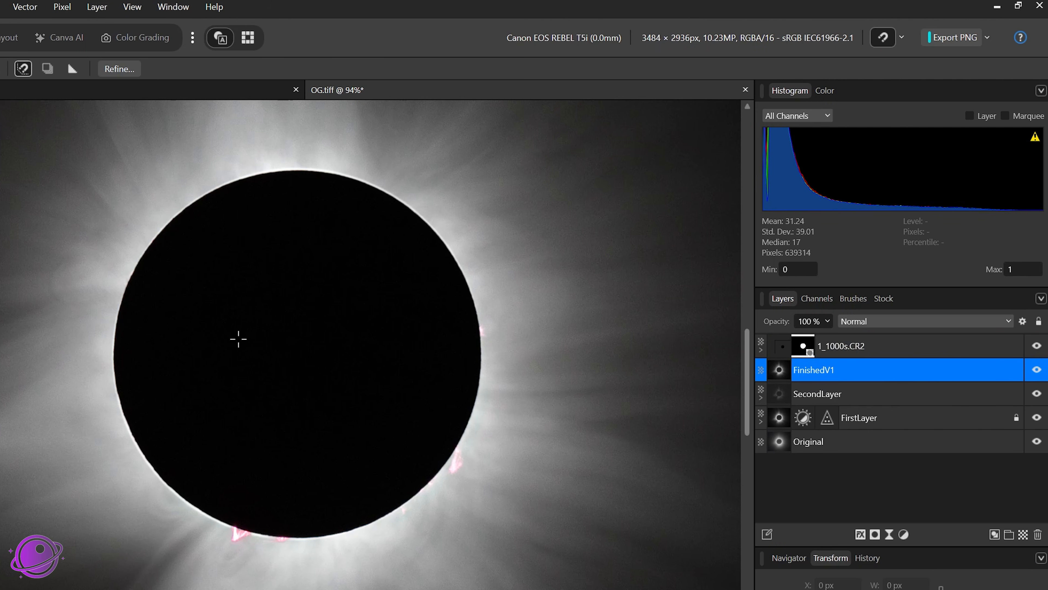
{"action": "scroll", "coordinate": [236, 337], "scroll_direction": "down", "scroll_amount": 5}
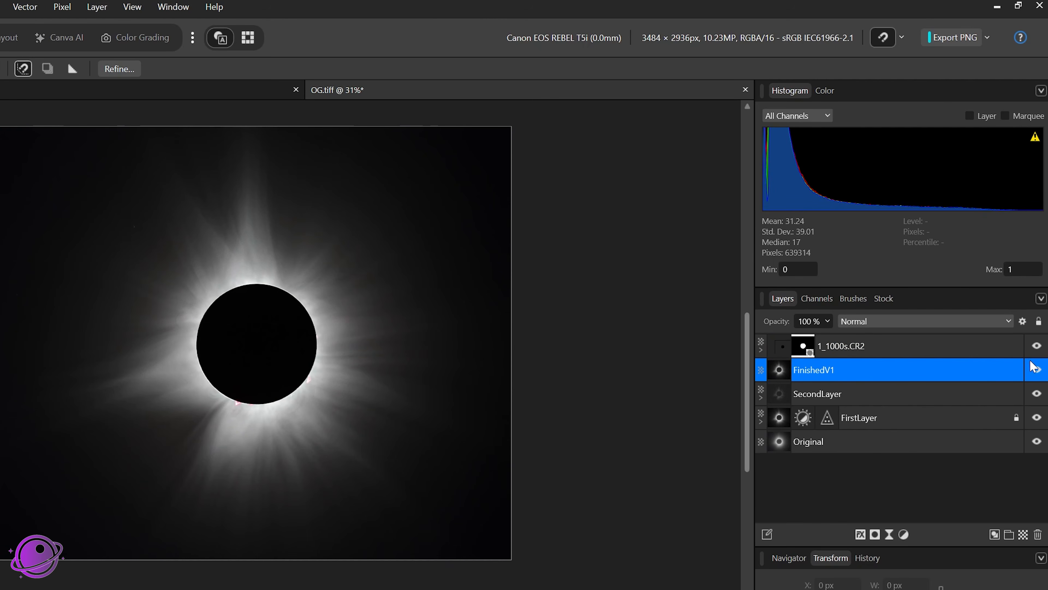
{"action": "left_click", "coordinate": [1037, 345]}
{"action": "scroll", "coordinate": [213, 337], "scroll_direction": "up", "scroll_amount": 5}
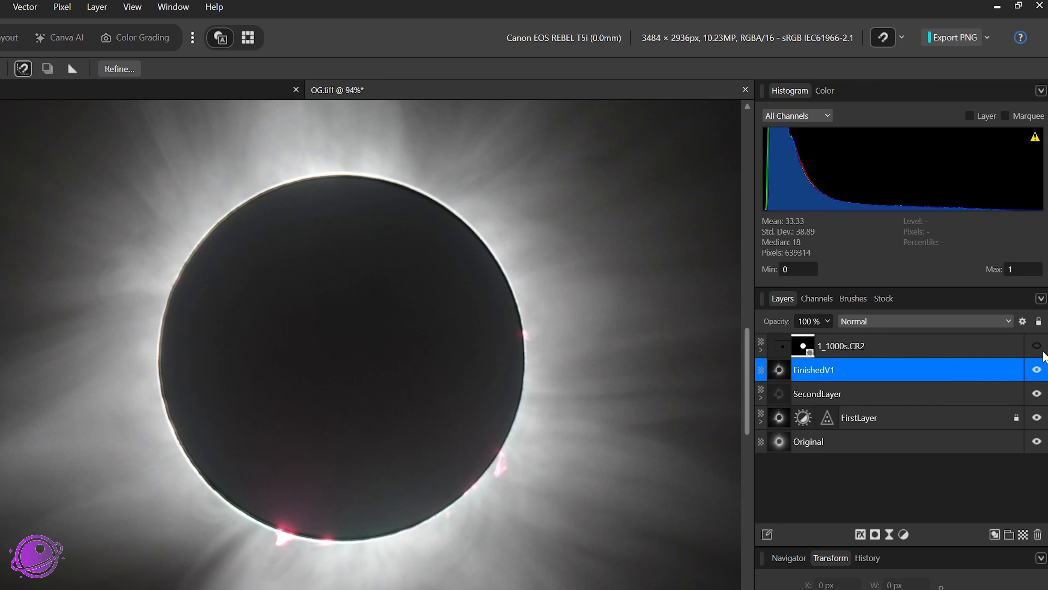
{"action": "left_click", "coordinate": [1037, 347]}
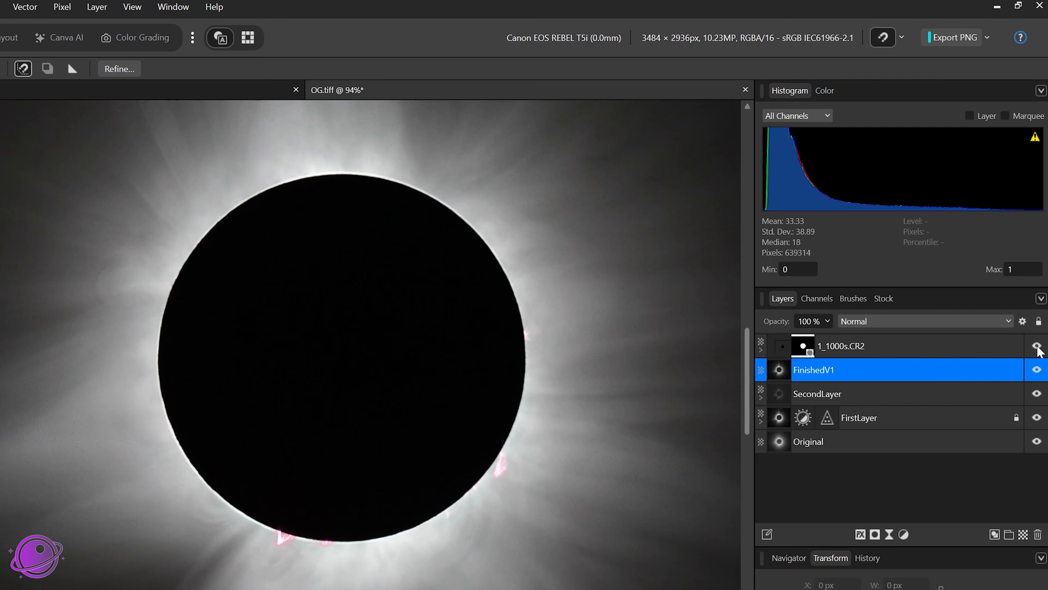
{"action": "left_click", "coordinate": [1038, 349]}
{"action": "left_click", "coordinate": [1037, 347]}
{"action": "left_click", "coordinate": [1037, 346]}
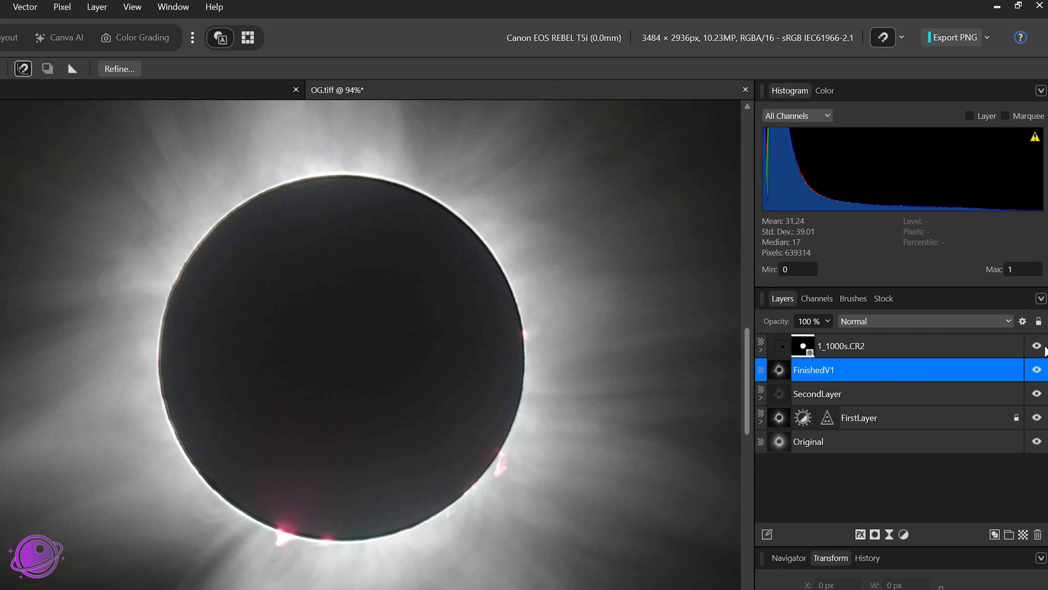
{"action": "left_click", "coordinate": [1037, 346]}
{"action": "left_click", "coordinate": [1037, 347]}
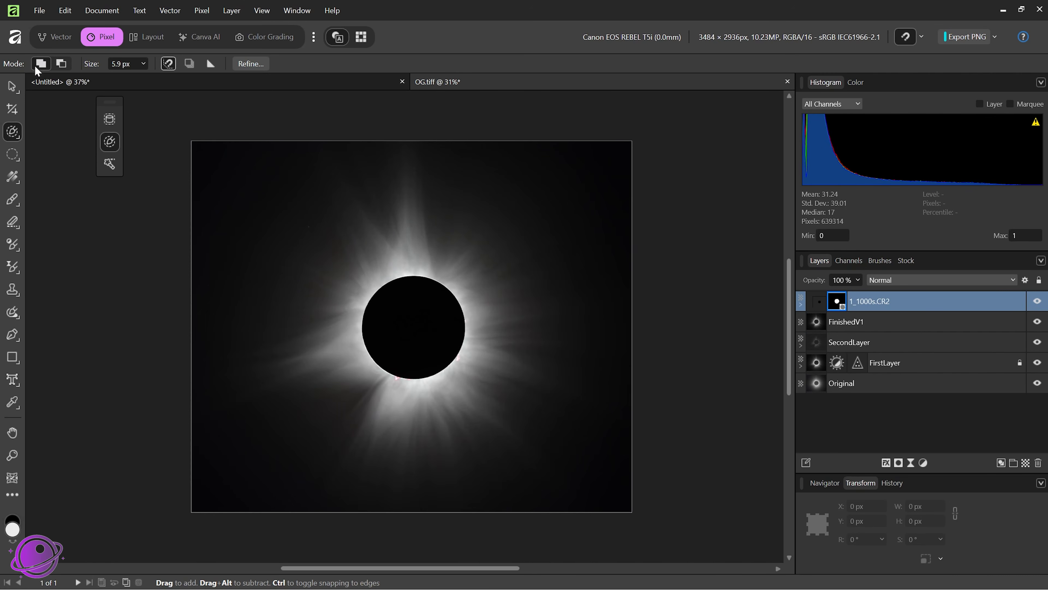
Step: Export the whole document as a TIFF RGB 8-bit file named Completed-HDR_Eclipse in the tutorial folder
{"action": "left_click", "coordinate": [42, 12]}
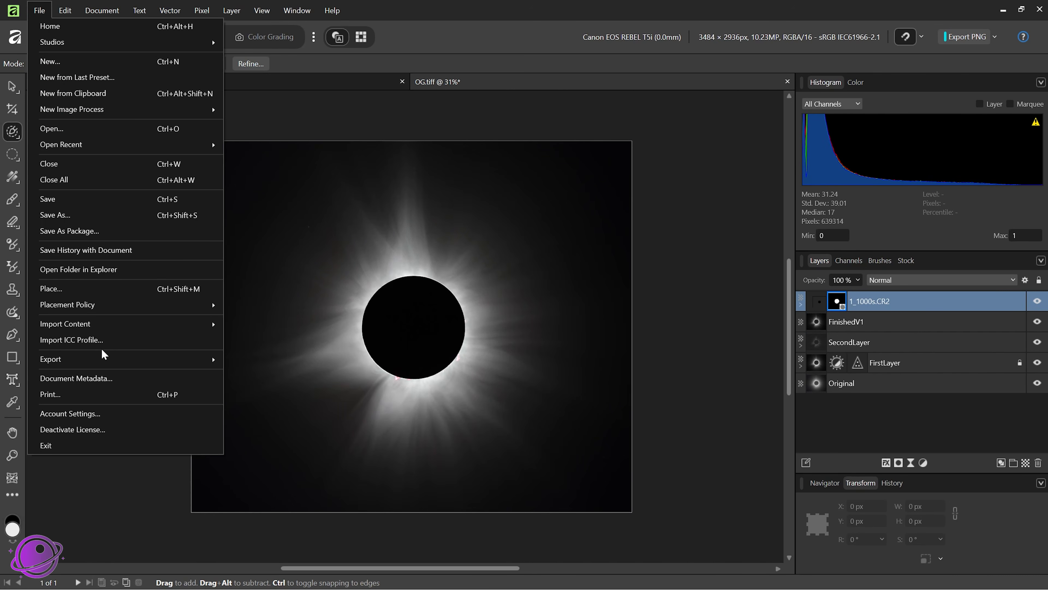
{"action": "mouse_move", "coordinate": [102, 359]}
{"action": "left_click", "coordinate": [372, 357]}
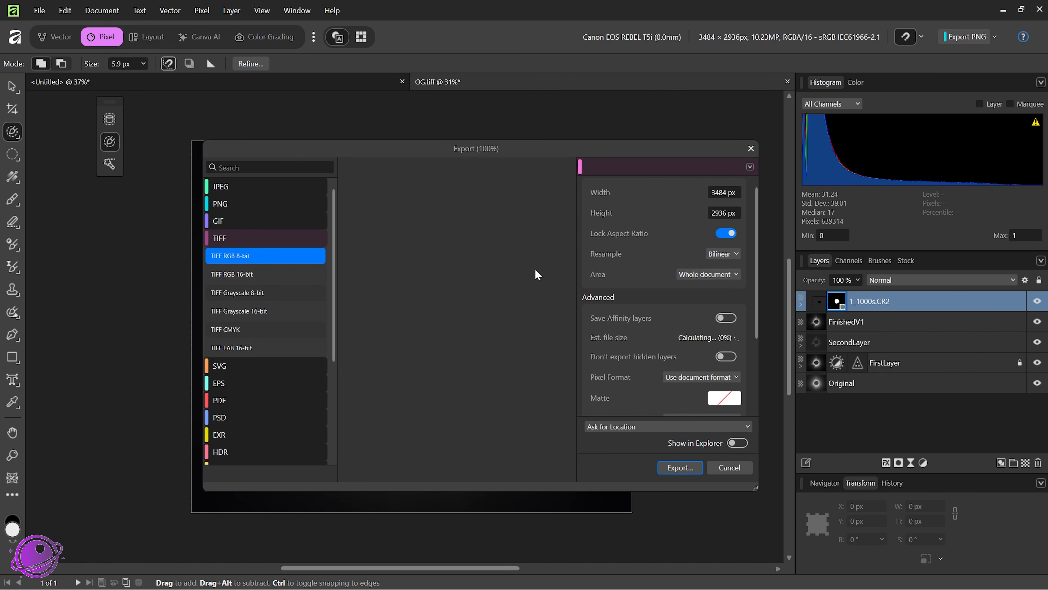
{"action": "left_click", "coordinate": [691, 470]}
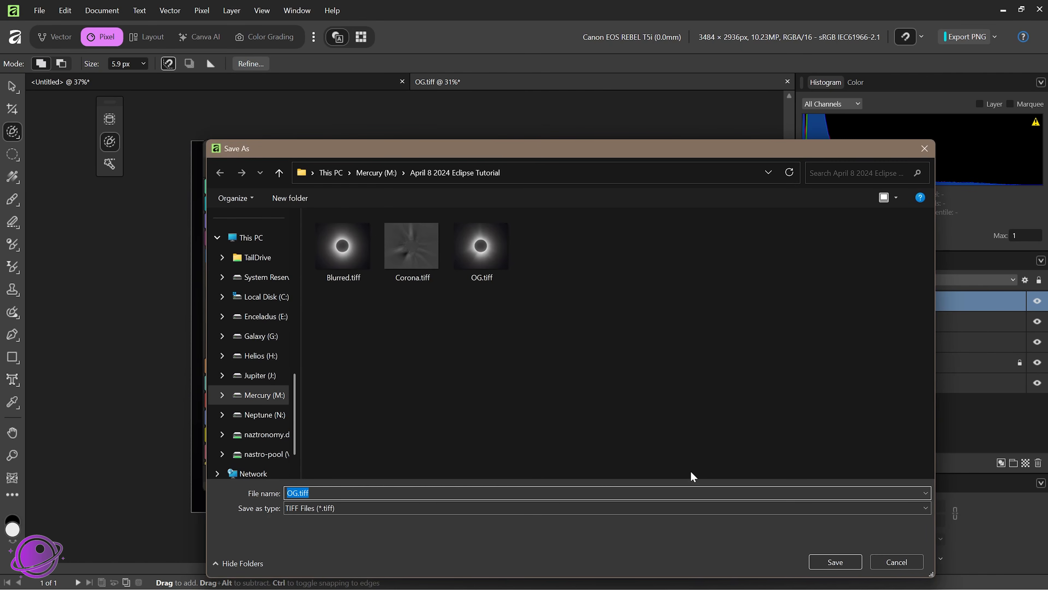
{"action": "type", "text": "Completed-HDR_Eclipse"}
{"action": "key", "text": "Return"}
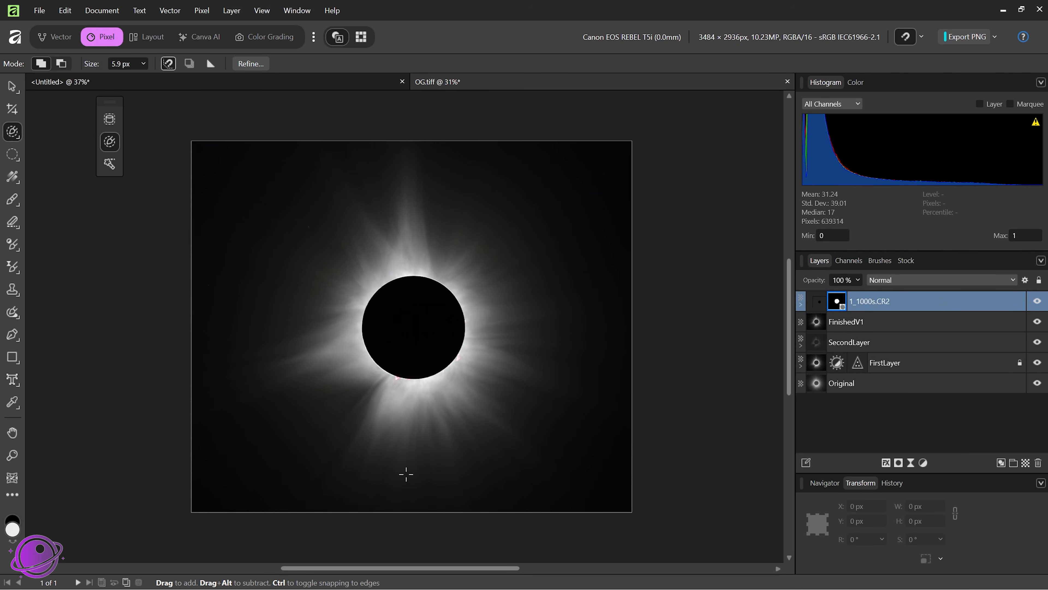
{"action": "scroll", "coordinate": [407, 474], "scroll_direction": "up", "scroll_amount": 4}
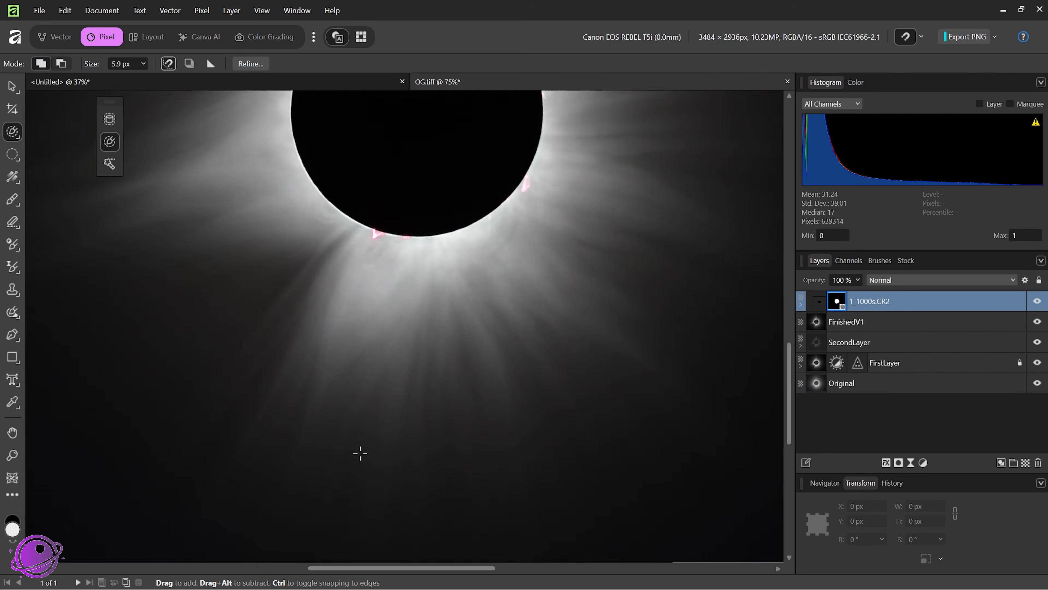
{"action": "scroll", "coordinate": [360, 453], "scroll_direction": "down", "scroll_amount": 4}
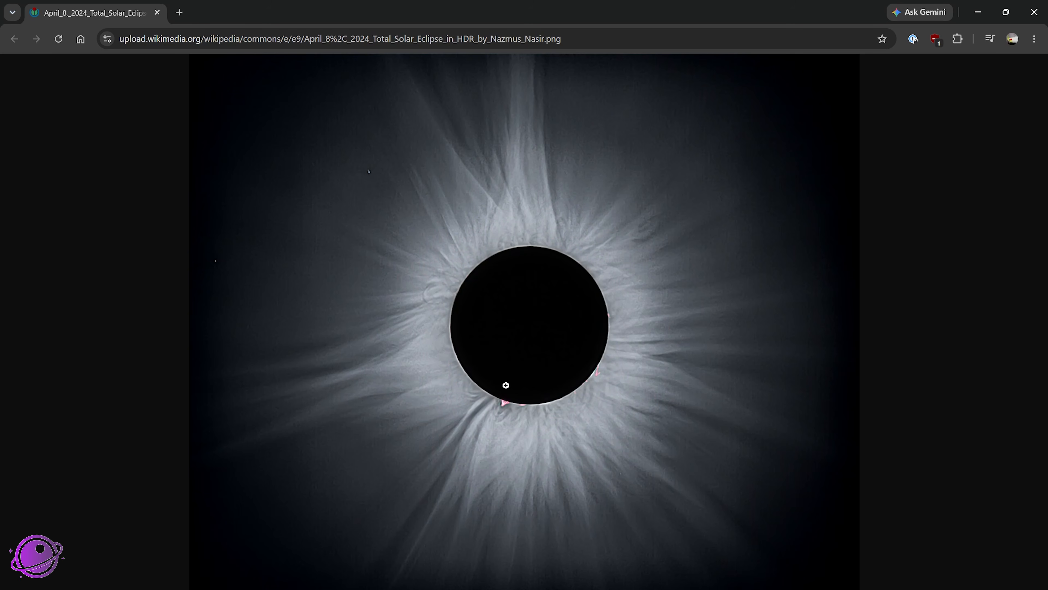
{"action": "left_click", "coordinate": [978, 12]}
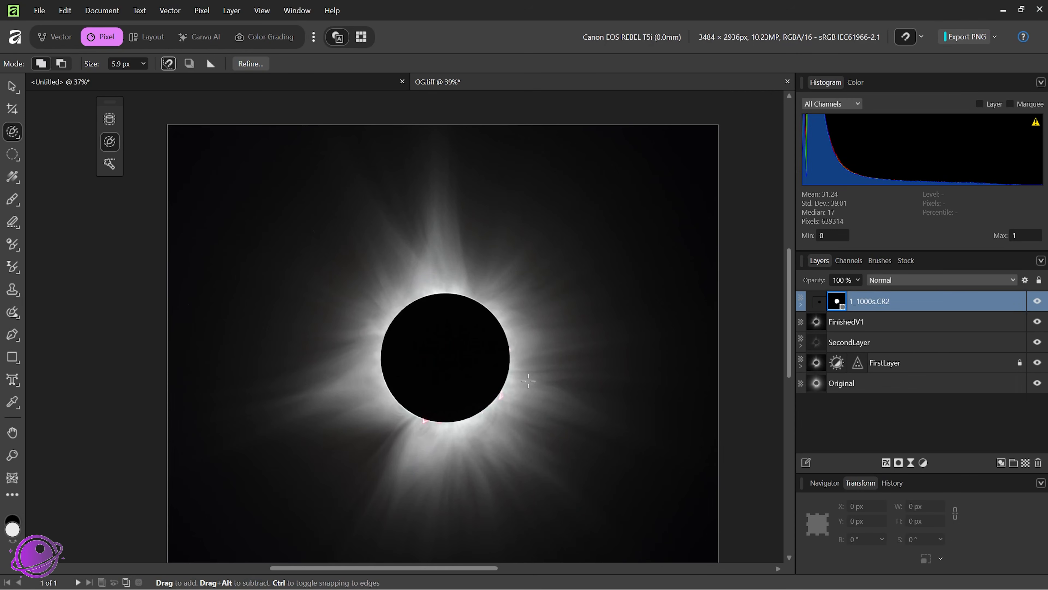
{"action": "scroll", "coordinate": [537, 360], "scroll_direction": "down", "scroll_amount": 2}
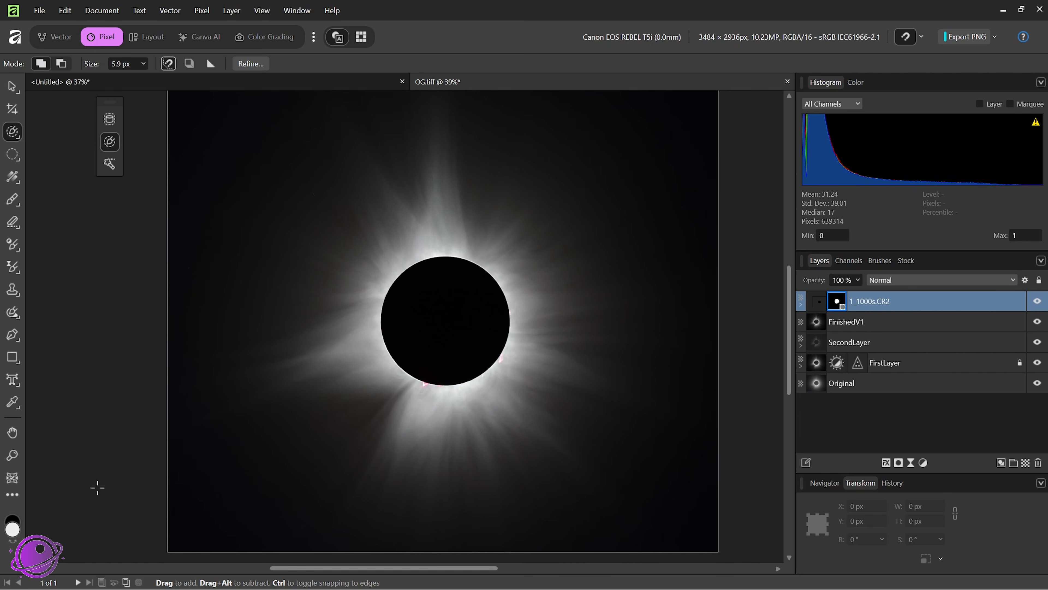
{"action": "scroll", "coordinate": [479, 288], "scroll_direction": "down", "scroll_amount": 2}
{"action": "scroll", "coordinate": [496, 269], "scroll_direction": "up", "scroll_amount": 1}
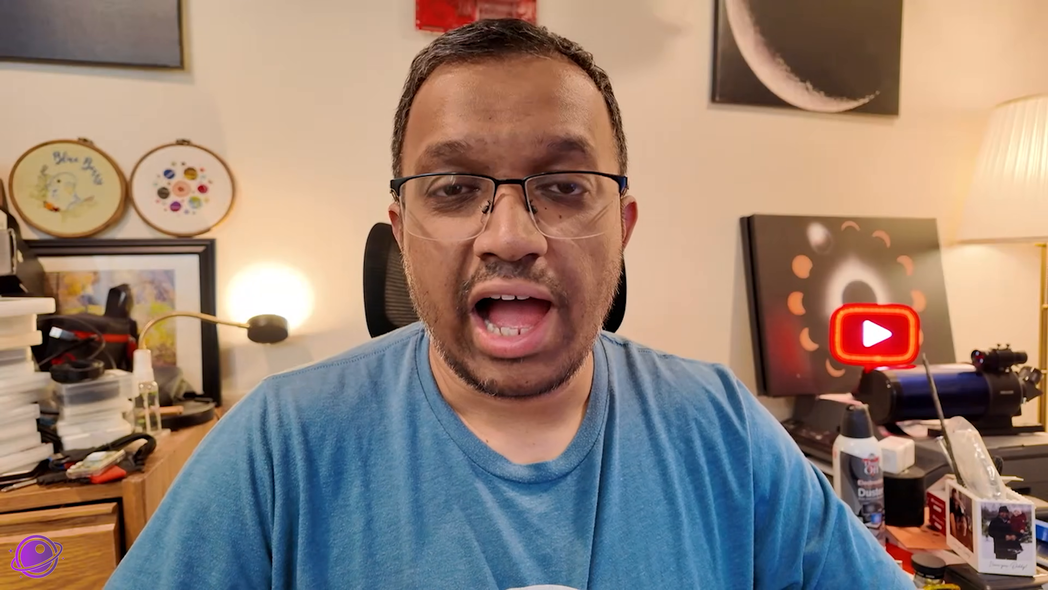